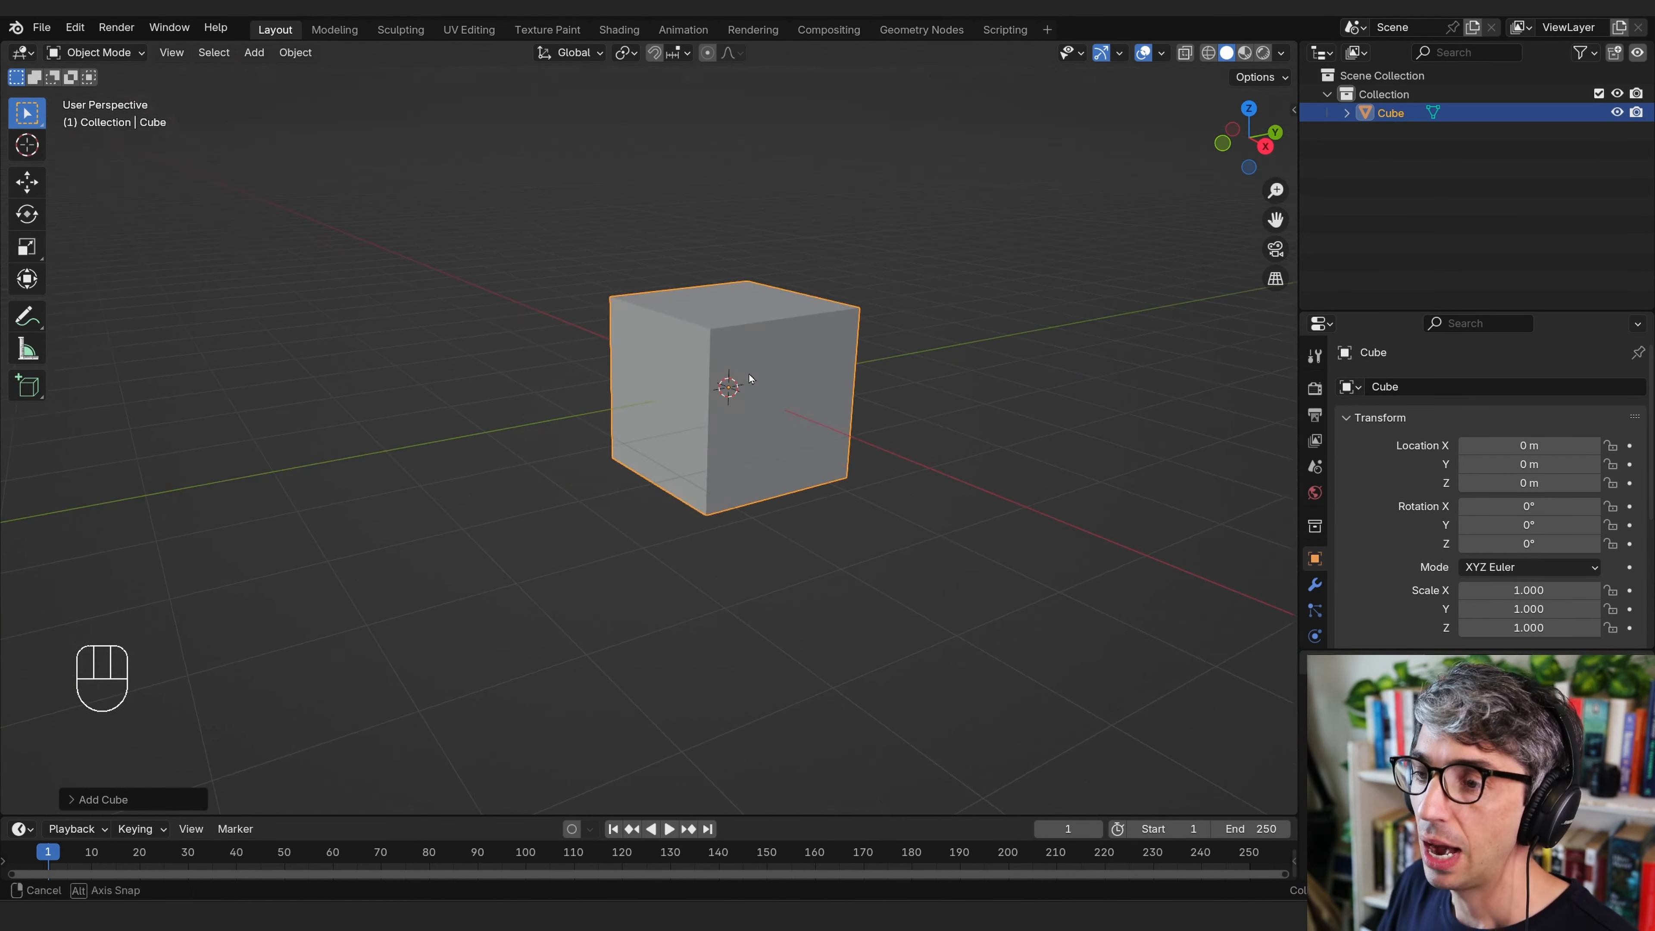
Delete the cube's top and bottom faces in Edit Mode with face selection, and return to Object Mode.
{"action": "key", "text": "Tab"}
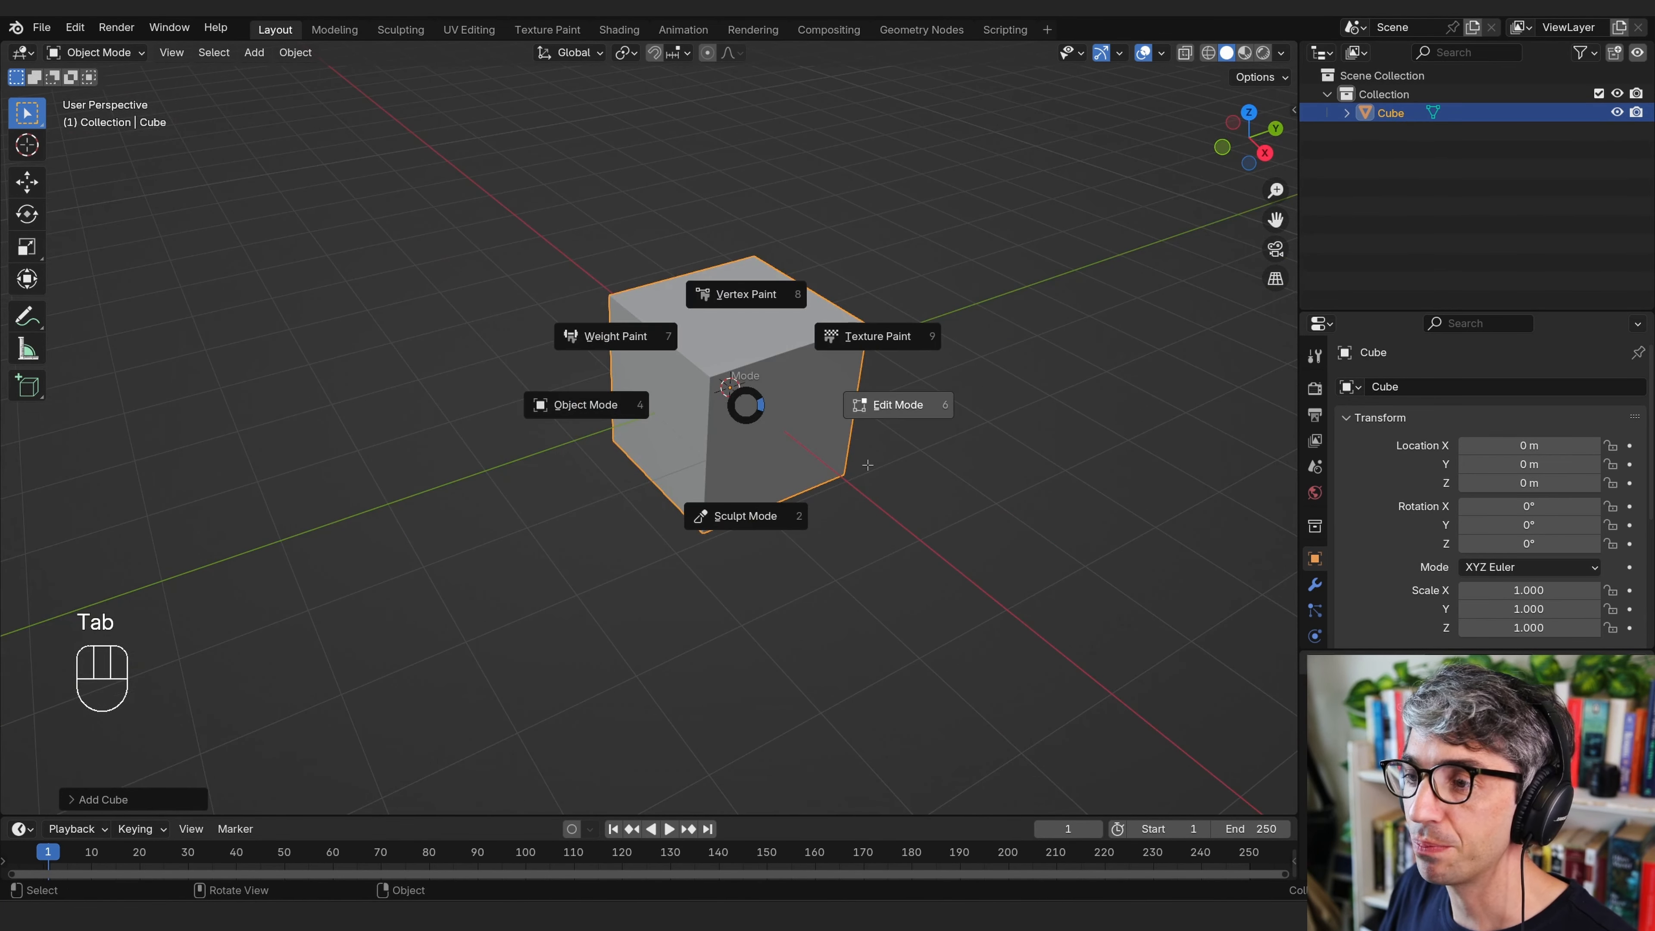
{"action": "left_click", "coordinate": [869, 475]}
{"action": "middle_click_drag", "start_coordinate": [868, 476], "coordinate": [874, 475]}
{"action": "left_click", "coordinate": [913, 469]}
{"action": "key", "text": "3"}
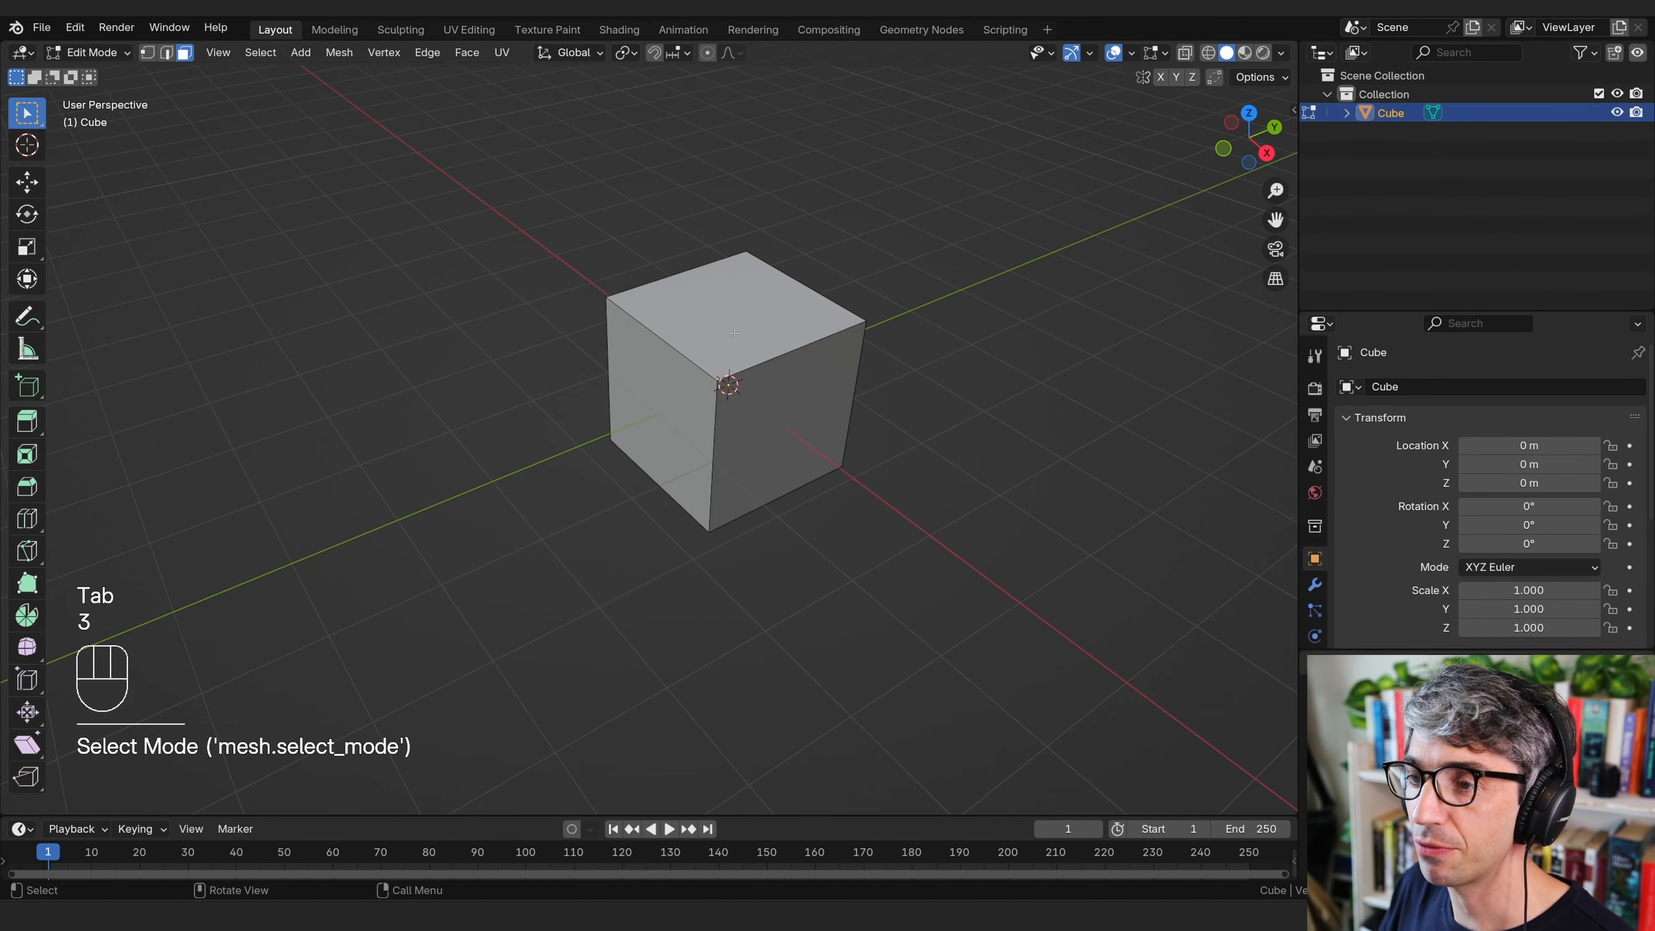
{"action": "left_click", "coordinate": [747, 316]}
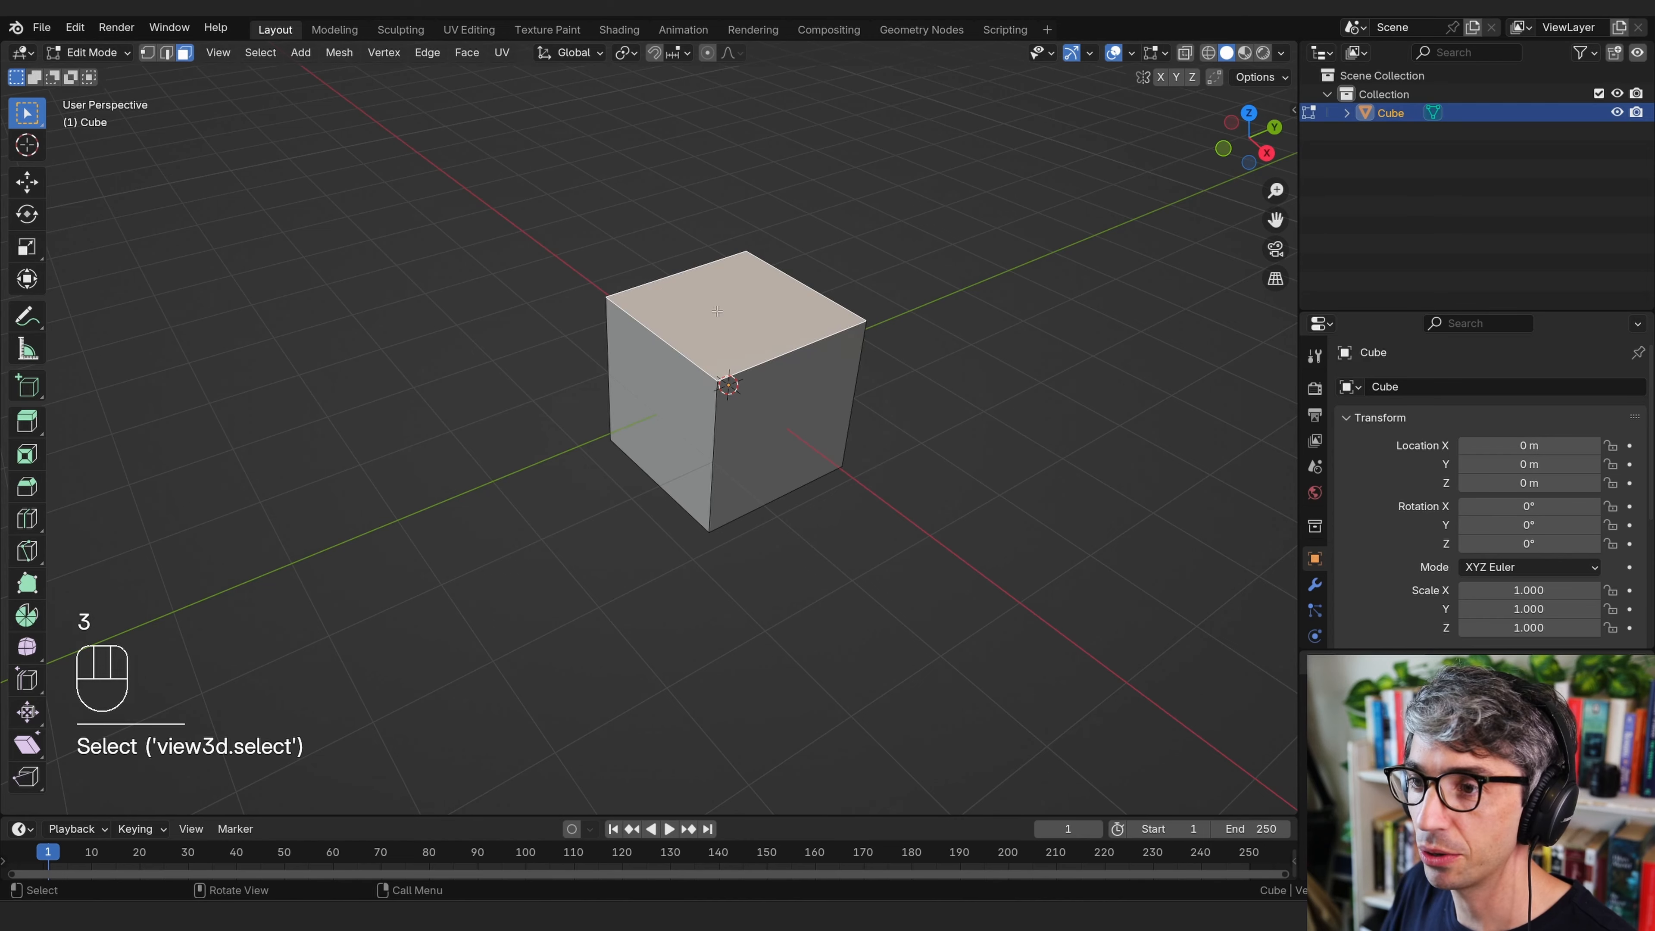
{"action": "middle_click_drag", "start_coordinate": [717, 311], "coordinate": [808, 430]}
{"action": "left_click", "coordinate": [809, 431], "text": "shift"}
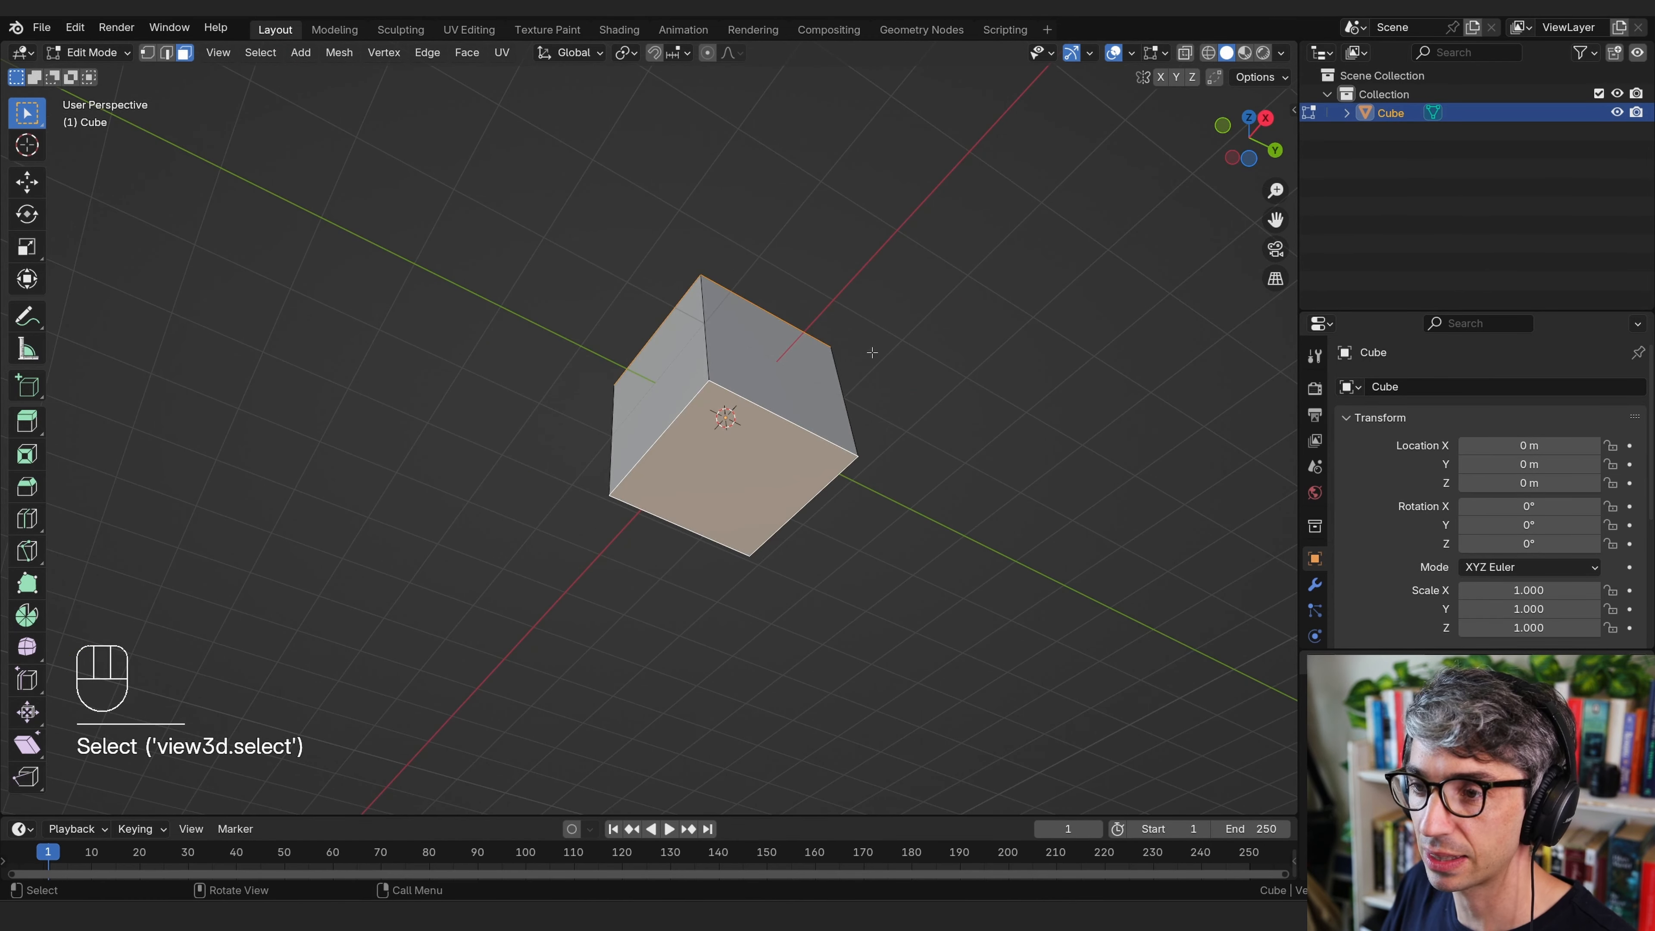
{"action": "key", "text": "x"}
{"action": "left_click", "coordinate": [834, 394]}
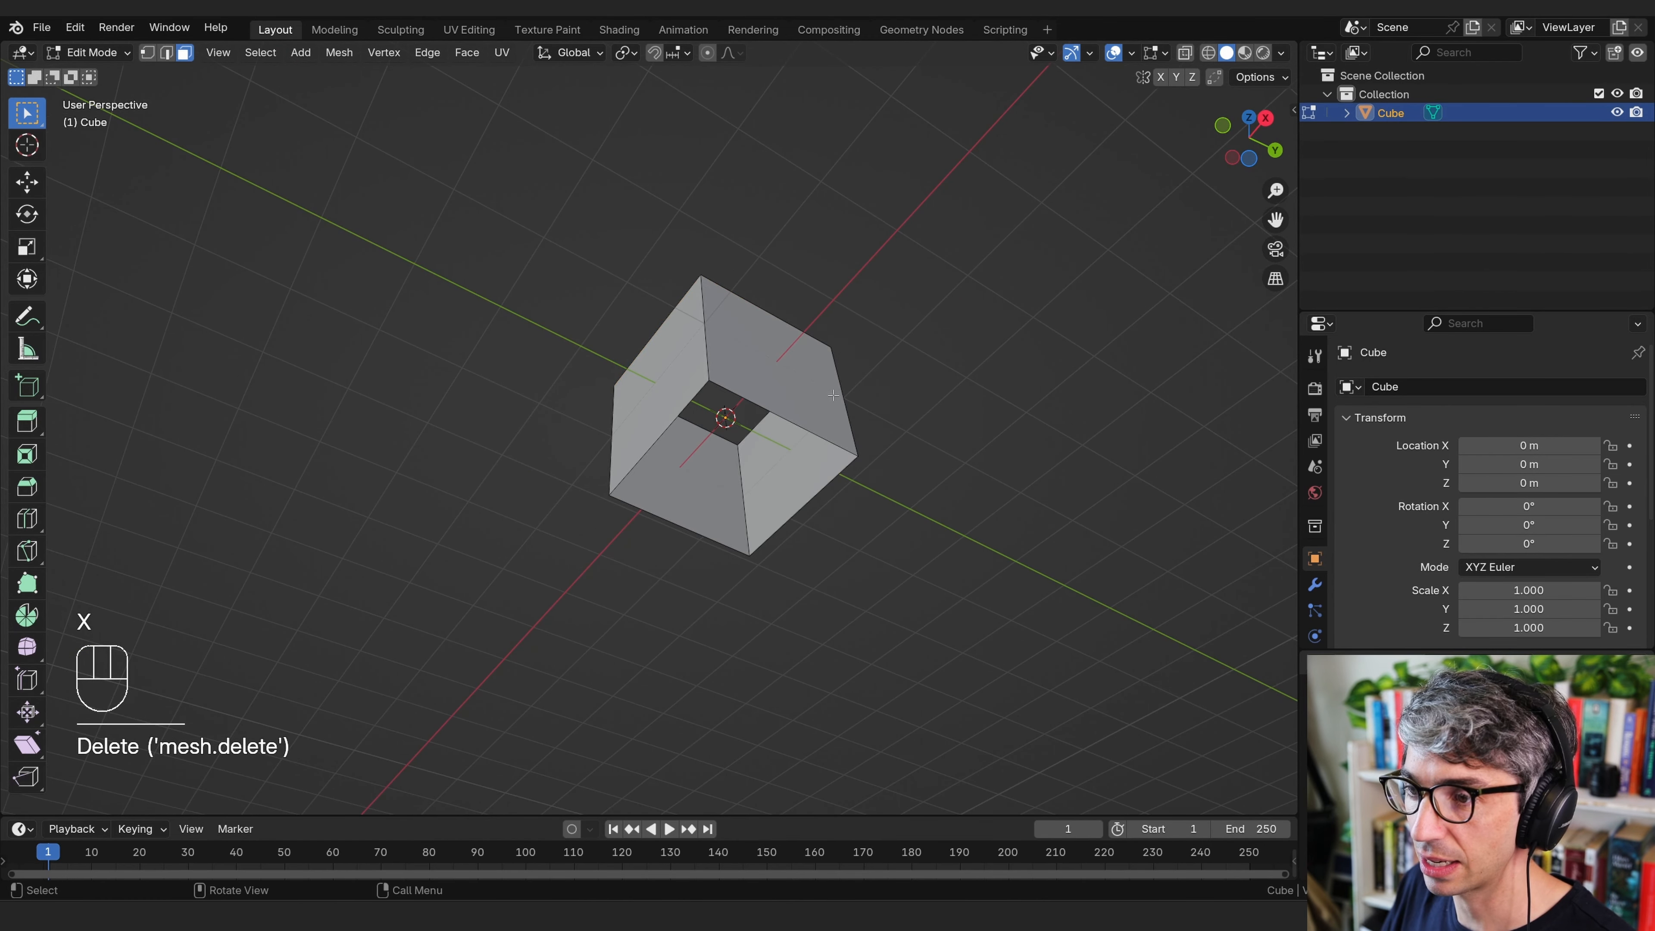
{"action": "mouse_move", "coordinate": [834, 400]}
{"action": "middle_mouse_down"}
{"action": "mouse_move", "coordinate": [1012, 466]}
{"action": "mouse_move", "coordinate": [831, 581]}
{"action": "middle_mouse_up"}
{"action": "key", "text": "Tab"}
Turn off Scene World in the rendered viewport shading so the preview is lit by the studio HDRI.
{"action": "scroll", "coordinate": [810, 521], "scroll_direction": "up", "scroll_amount": 5}
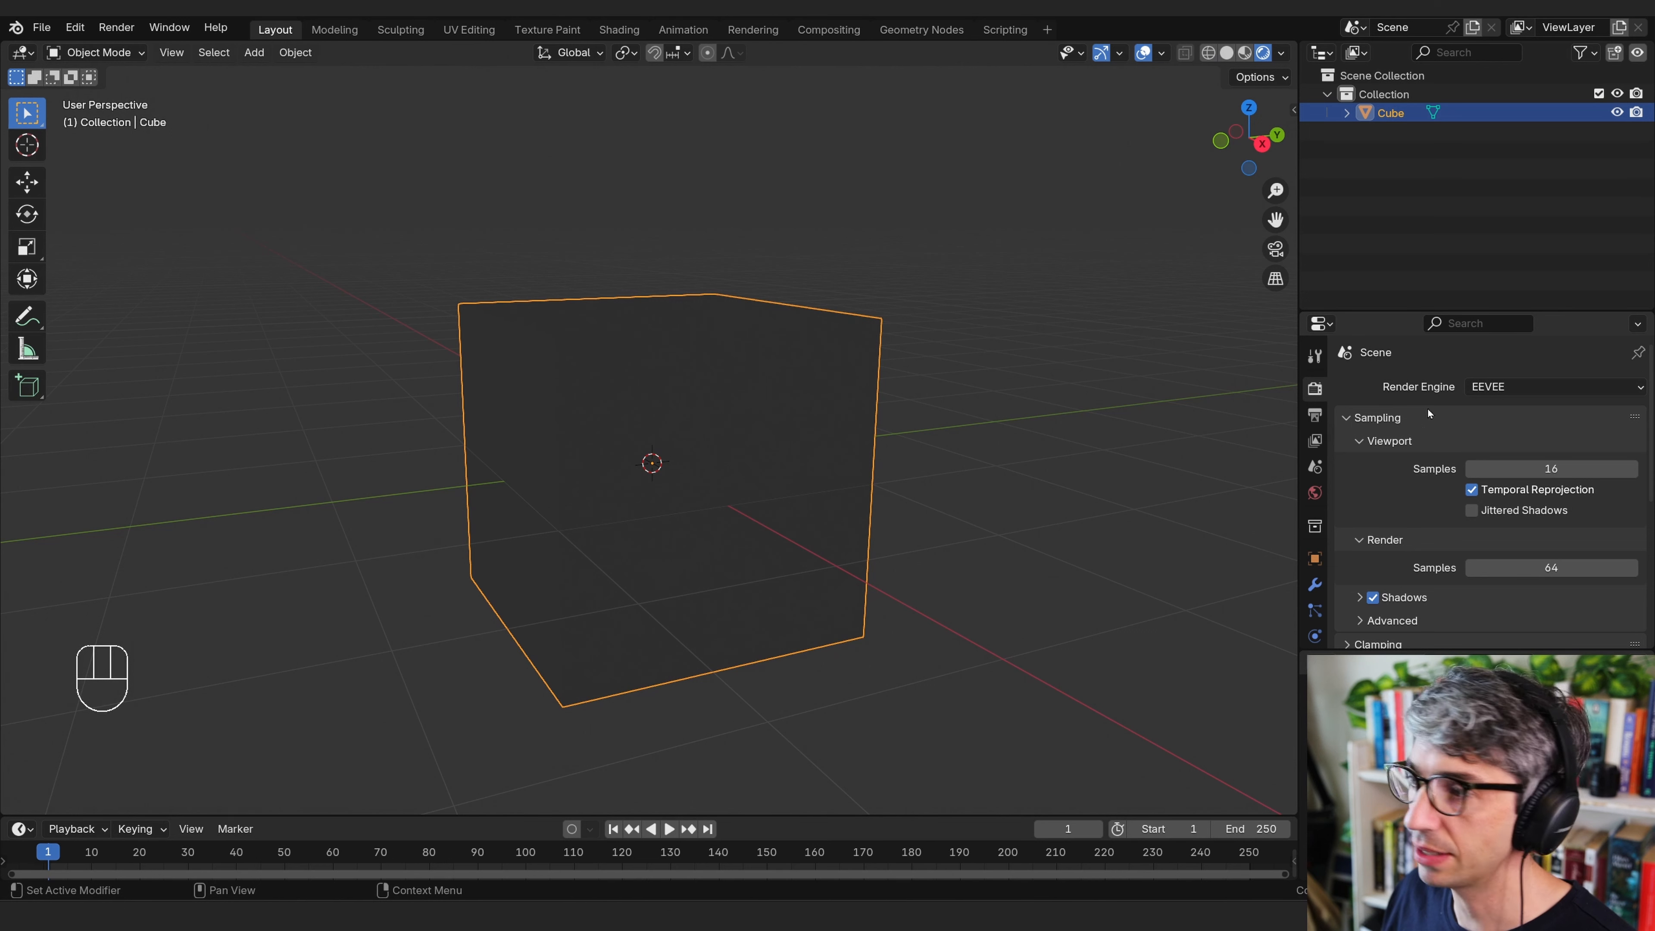
{"action": "scroll", "coordinate": [1350, 476], "scroll_direction": "down", "scroll_amount": 6}
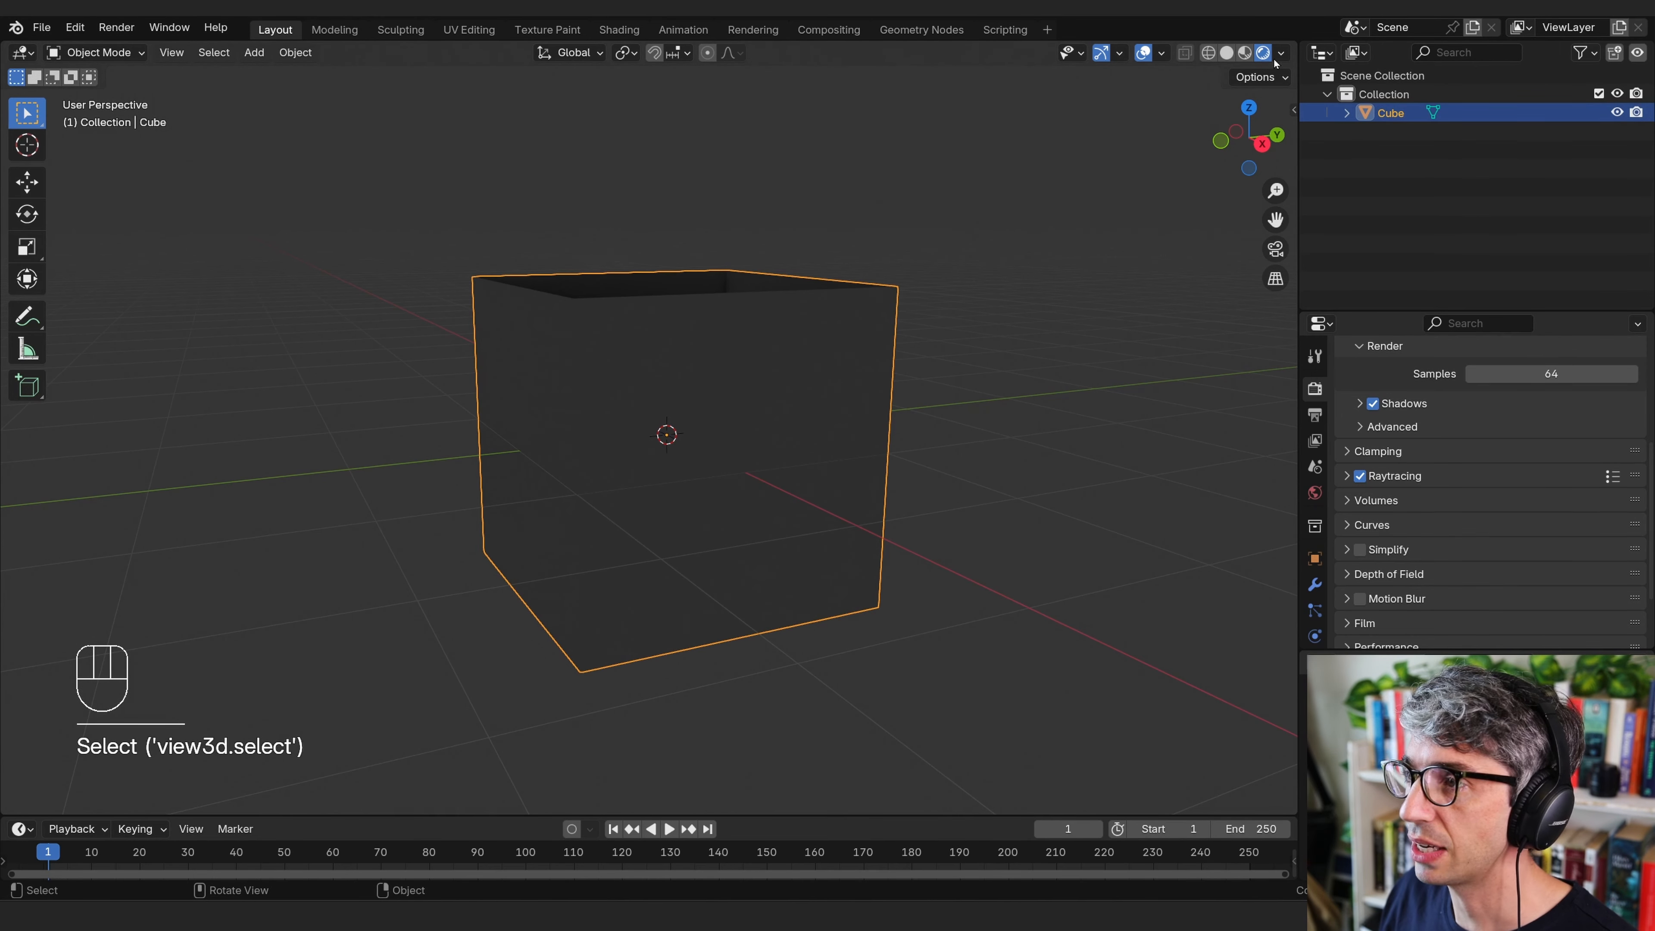
{"action": "left_click", "coordinate": [1281, 54]}
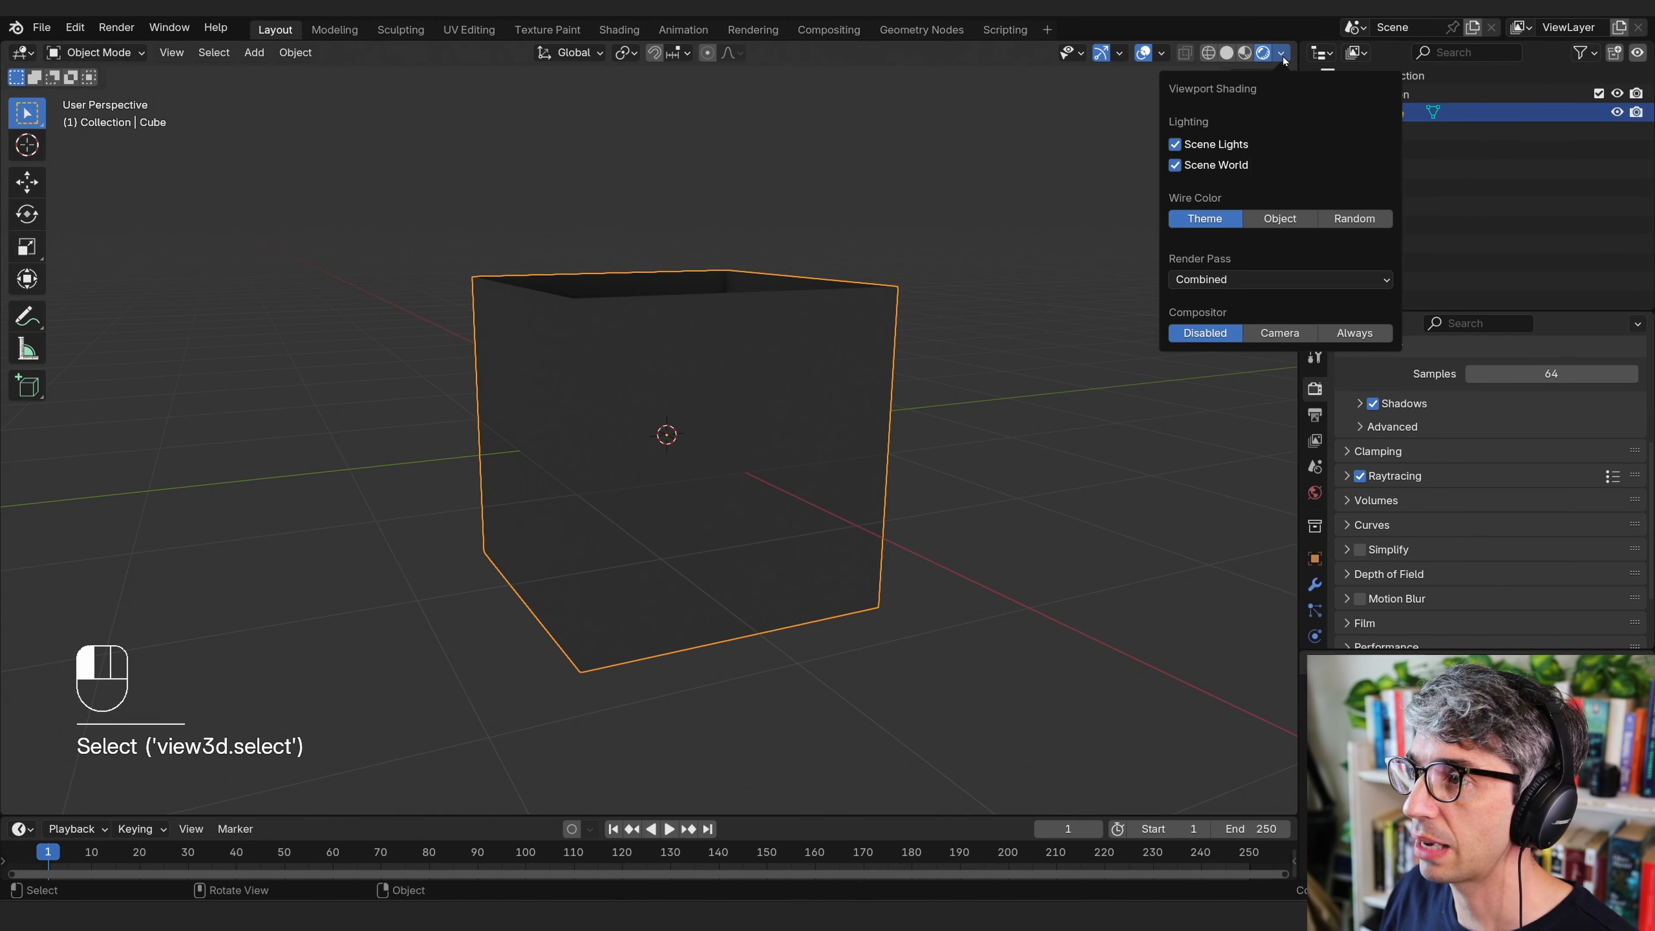
{"action": "left_click", "coordinate": [1175, 165]}
{"action": "left_click", "coordinate": [1257, 207]}
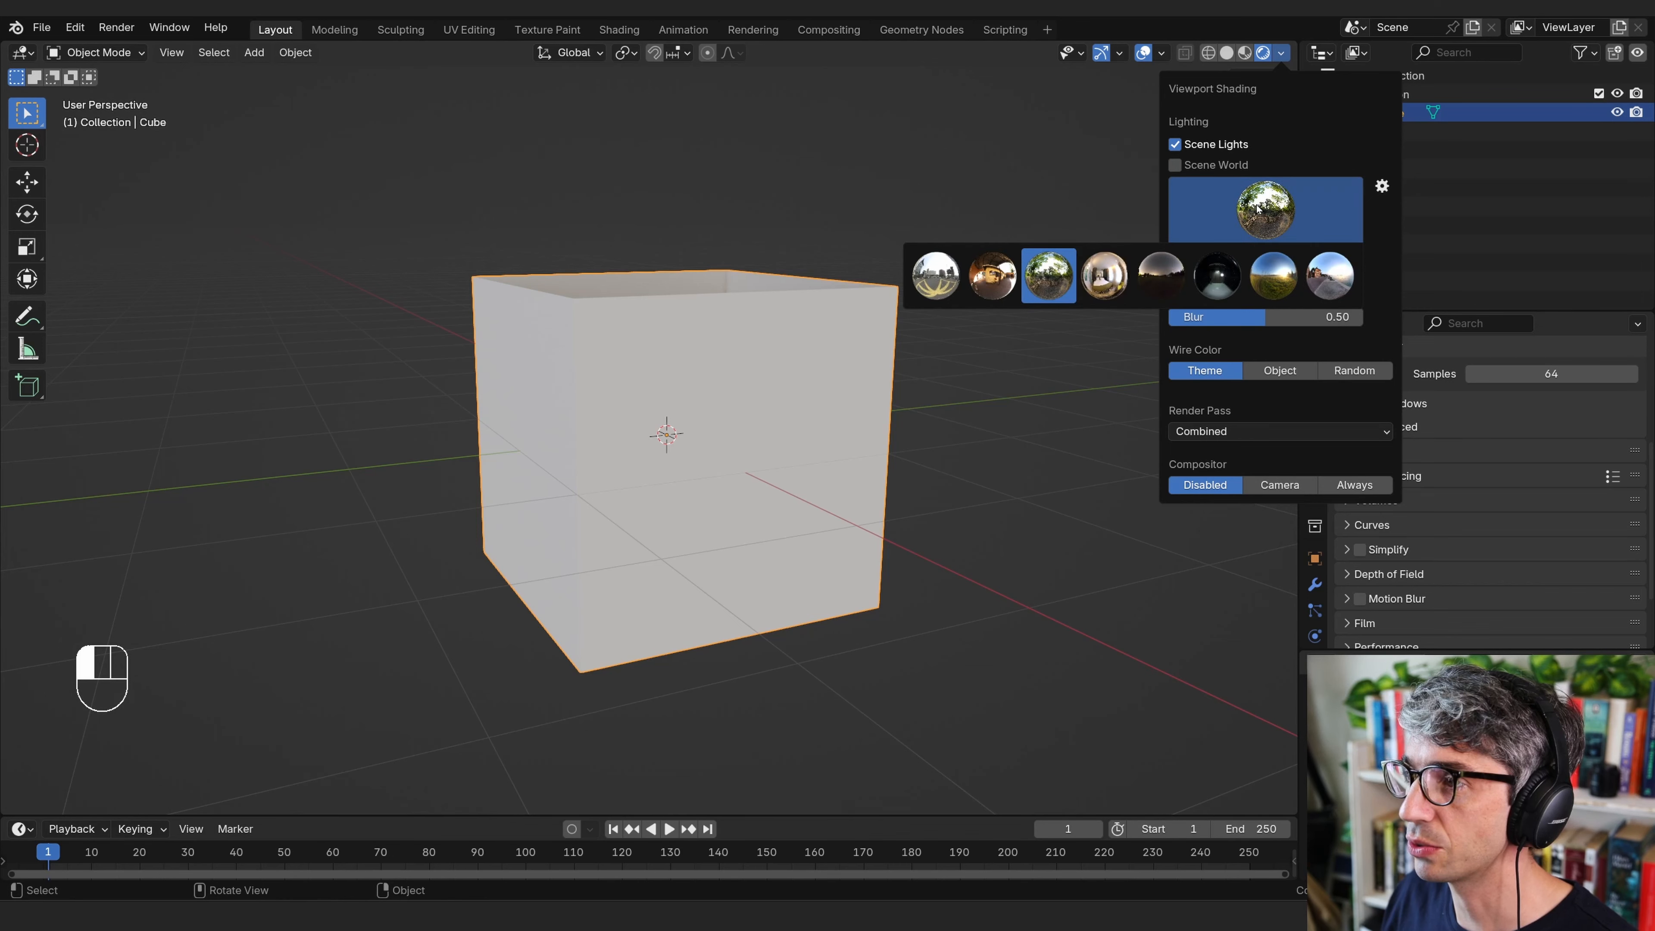
{"action": "left_click", "coordinate": [1292, 150]}
Enlarge the timeline area below the 3D viewport and change it to a Shader Editor.
{"action": "mouse_move", "coordinate": [834, 372]}
{"action": "middle_mouse_down"}
{"action": "mouse_move", "coordinate": [751, 446]}
{"action": "mouse_move", "coordinate": [773, 333]}
{"action": "middle_mouse_up"}
{"action": "left_click", "coordinate": [772, 441]}
{"action": "middle_click_drag", "start_coordinate": [772, 441], "coordinate": [770, 334], "text": "shift"}
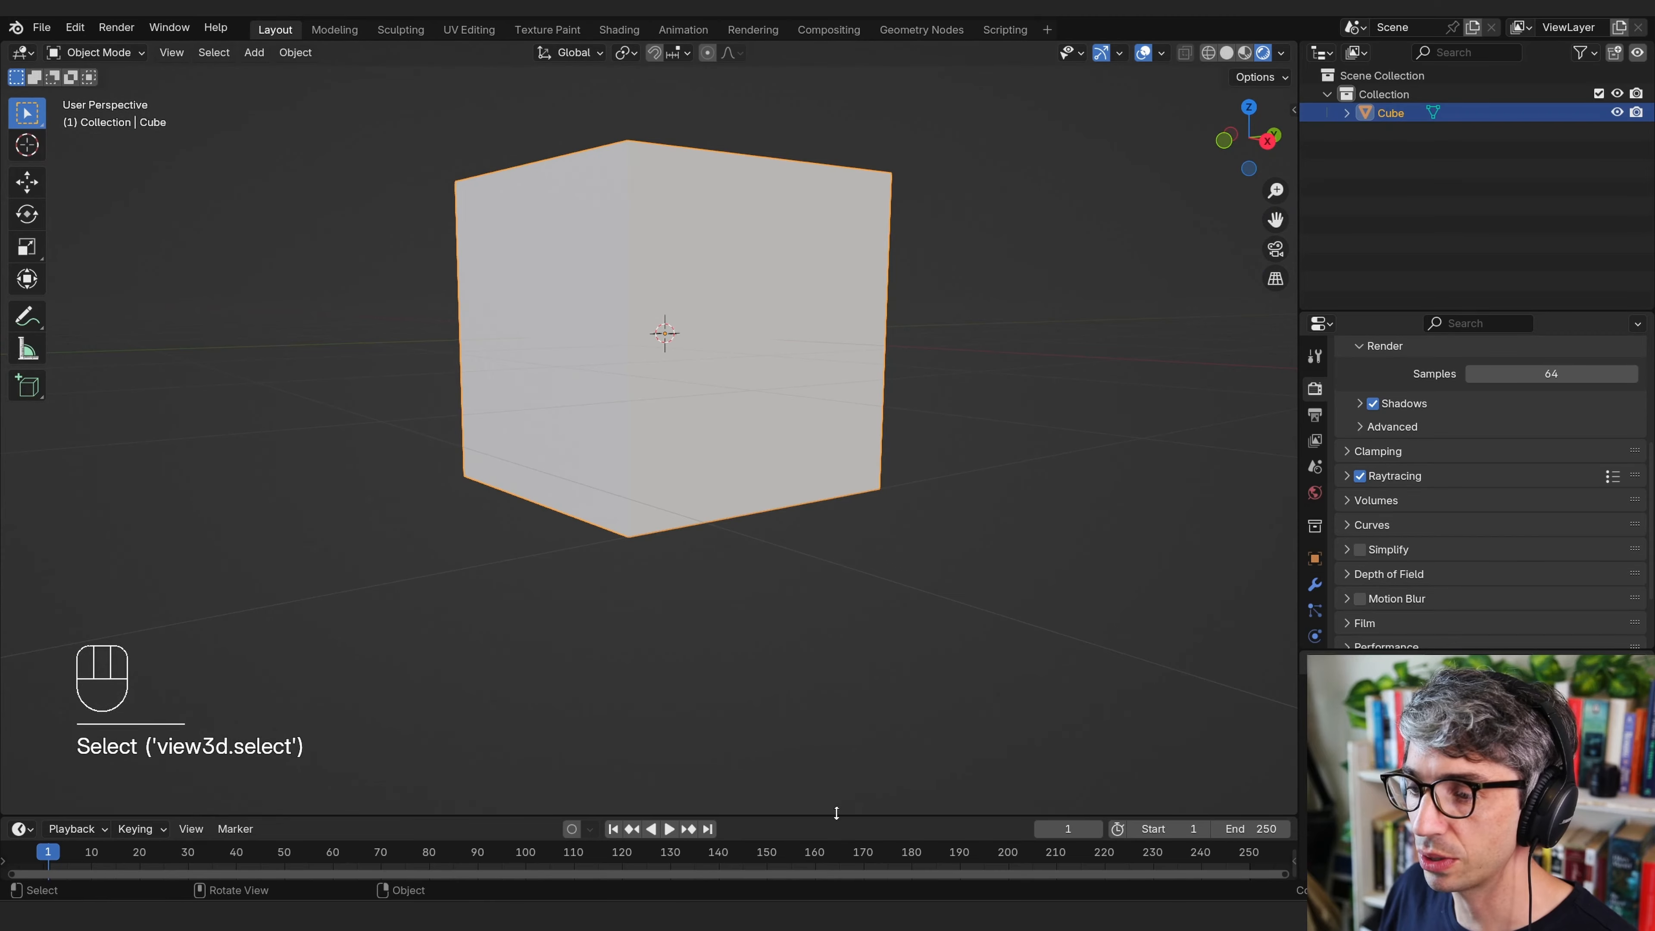
{"action": "left_click_drag", "start_coordinate": [836, 813], "coordinate": [841, 492]}
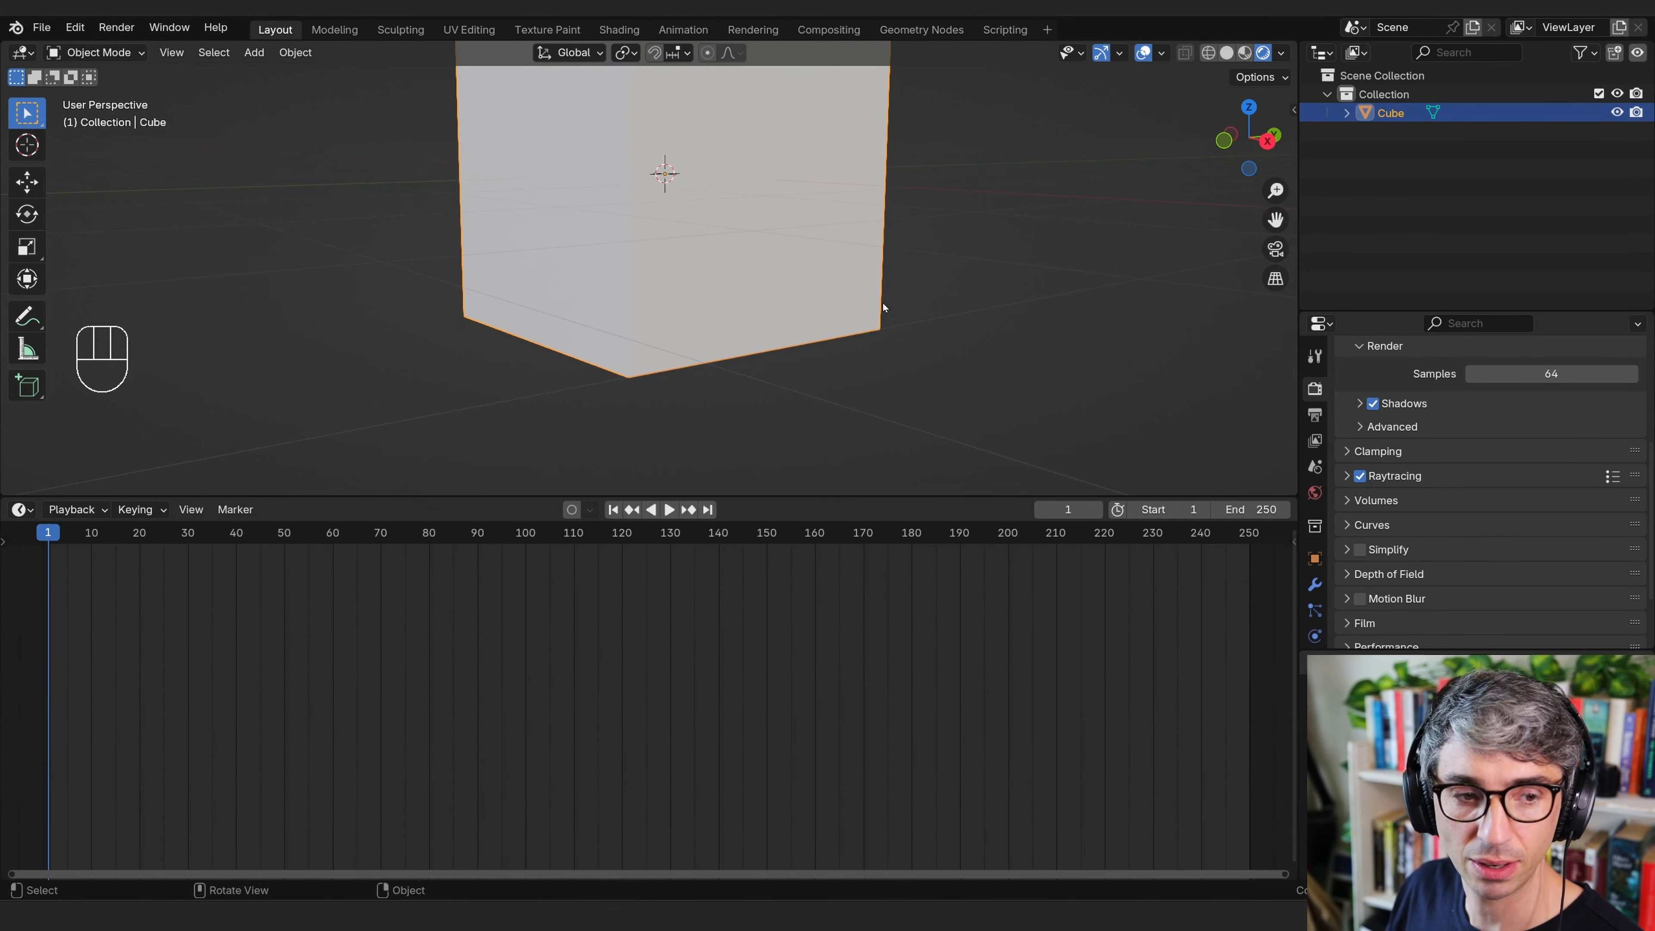
{"action": "middle_click_drag", "start_coordinate": [883, 308], "coordinate": [903, 303], "text": "shift"}
{"action": "left_click", "coordinate": [23, 510]}
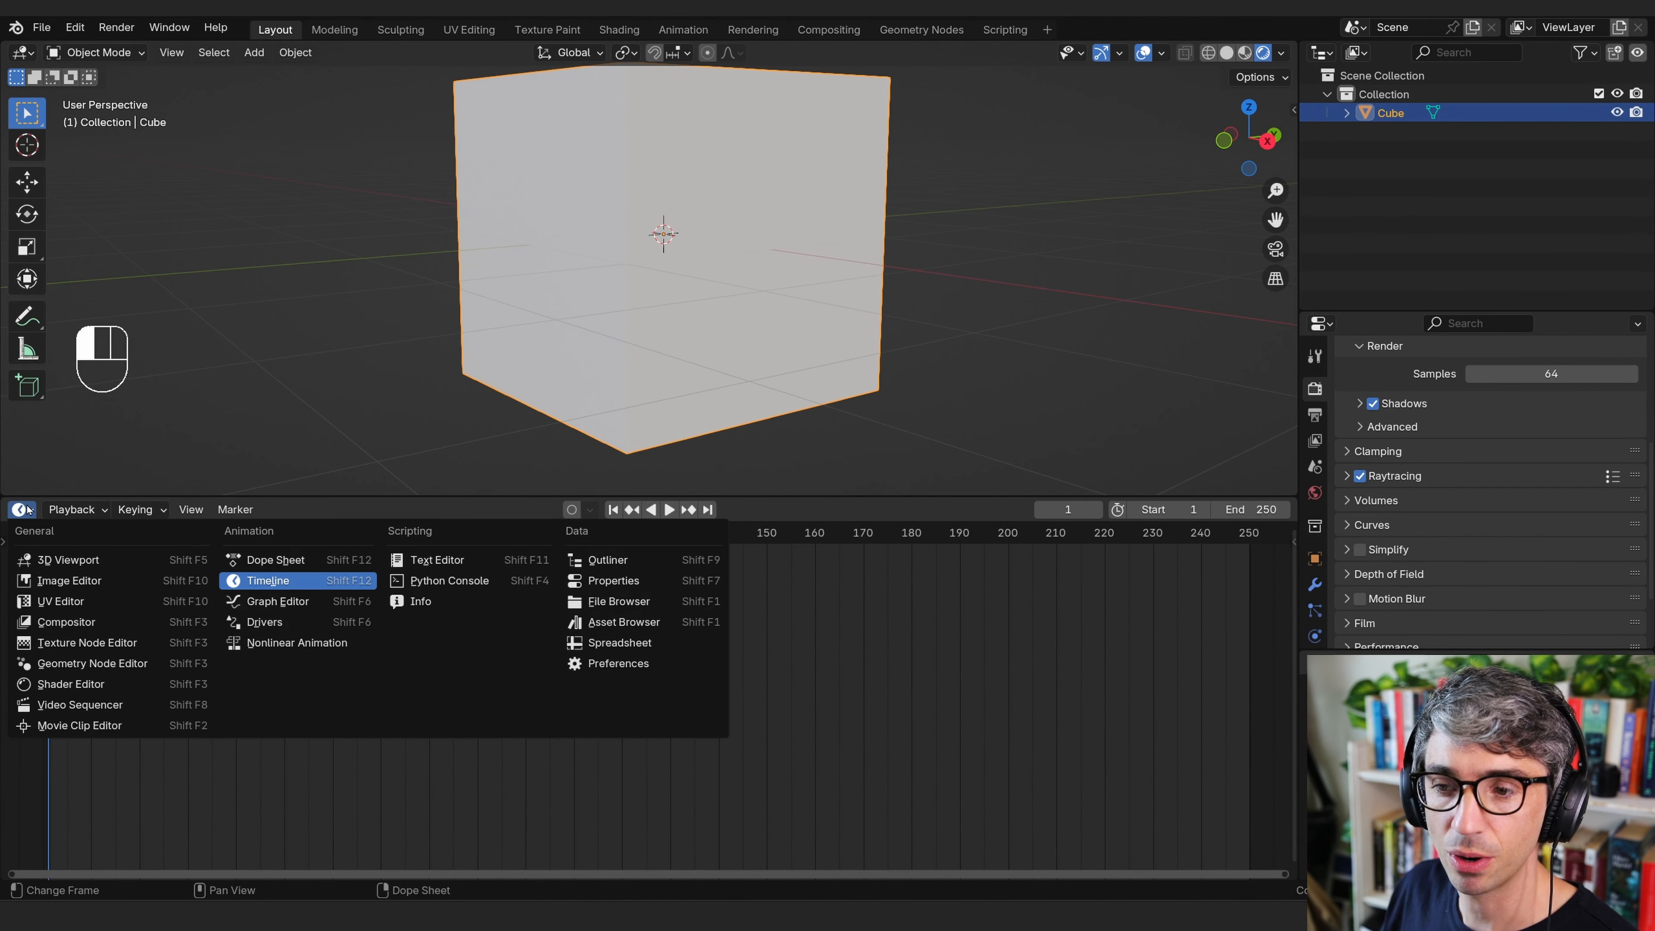
{"action": "left_click", "coordinate": [71, 684]}
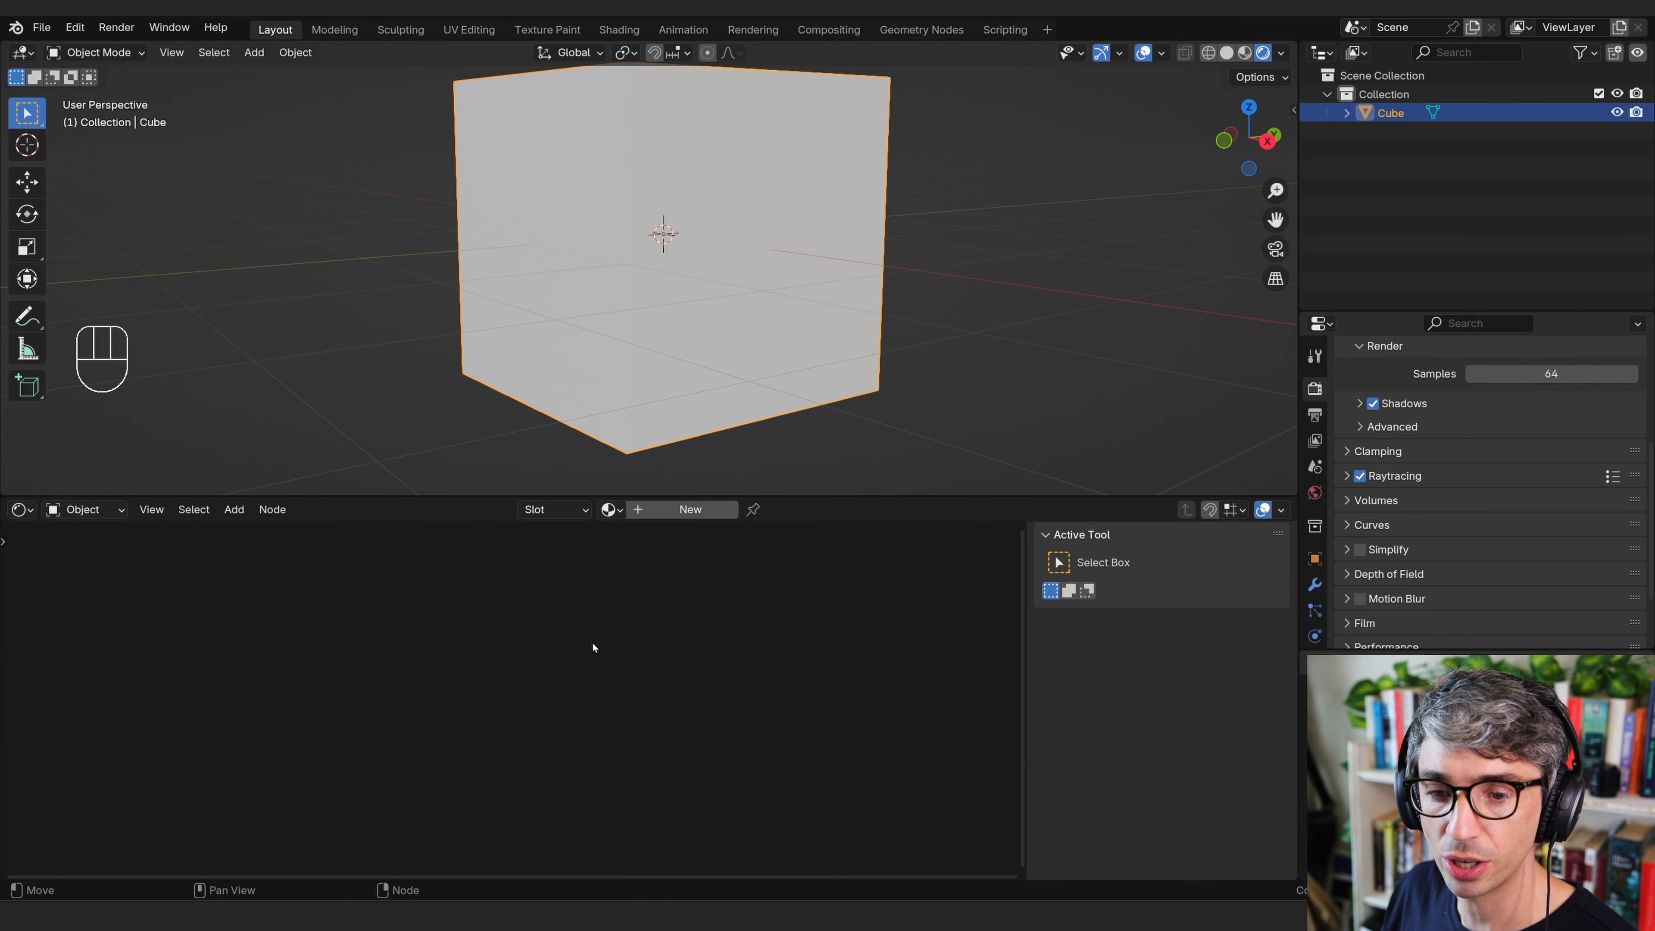
Create a new material on the open cube and name it Snow.
{"action": "left_click", "coordinate": [1052, 244]}
{"action": "left_click", "coordinate": [873, 222]}
{"action": "middle_click_drag", "start_coordinate": [835, 207], "coordinate": [831, 221]}
{"action": "scroll", "coordinate": [831, 222], "scroll_direction": "down", "scroll_amount": 1}
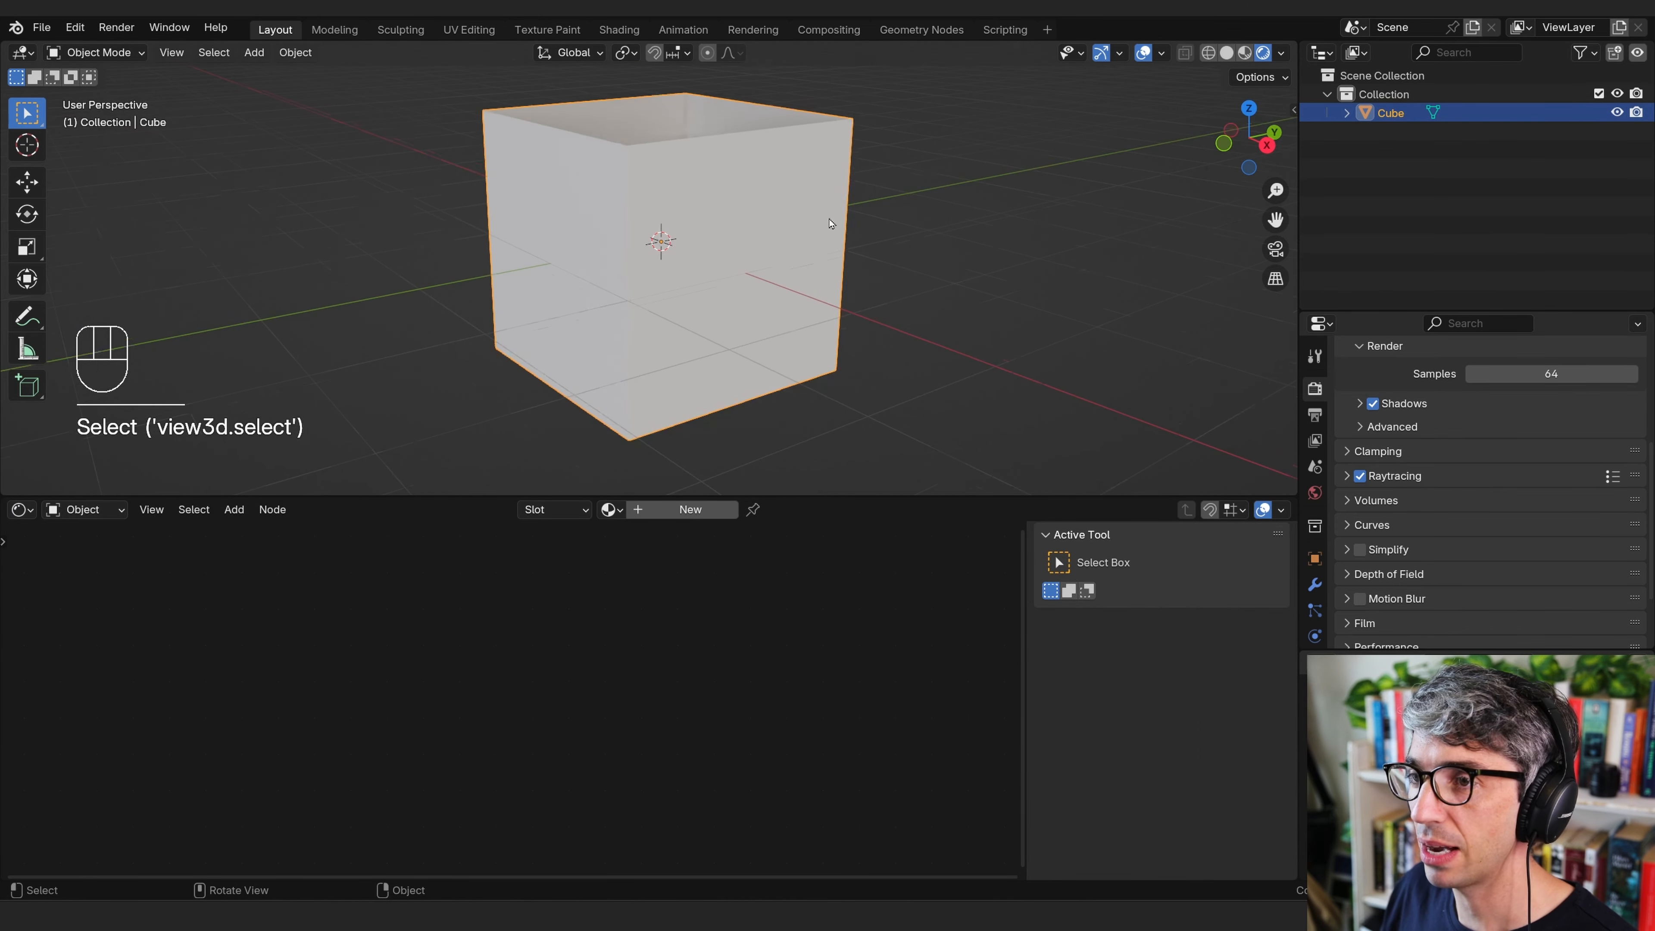
{"action": "scroll", "coordinate": [1317, 442], "scroll_direction": "down", "scroll_amount": 3}
{"action": "left_click", "coordinate": [1315, 590]}
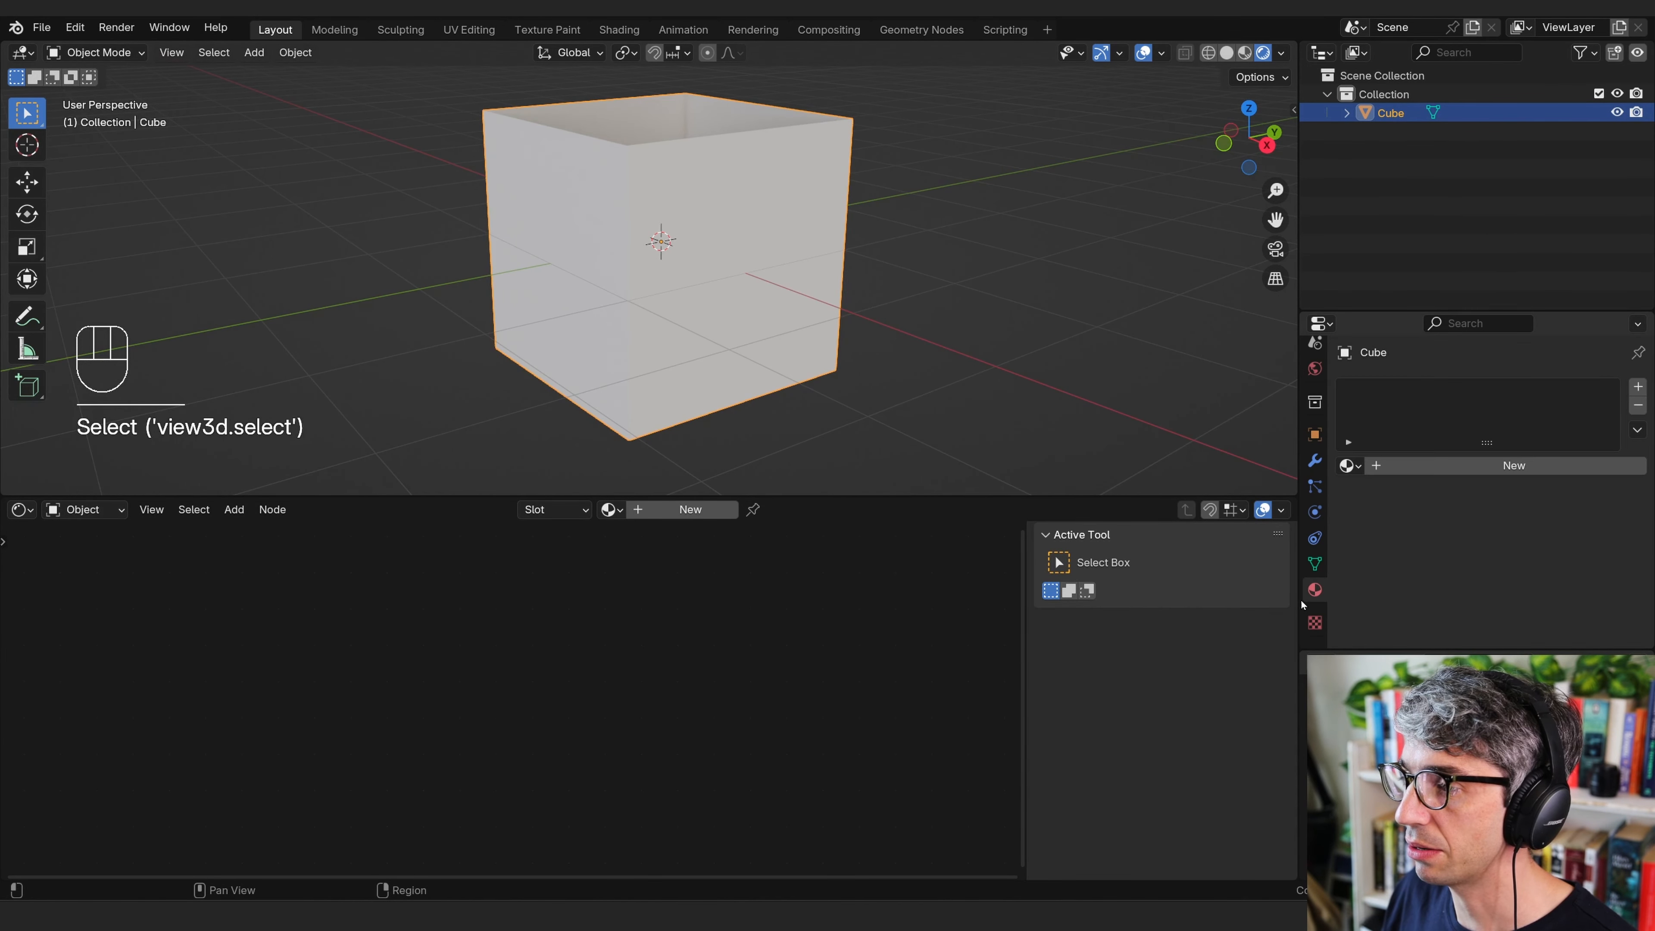
{"action": "left_click", "coordinate": [683, 510]}
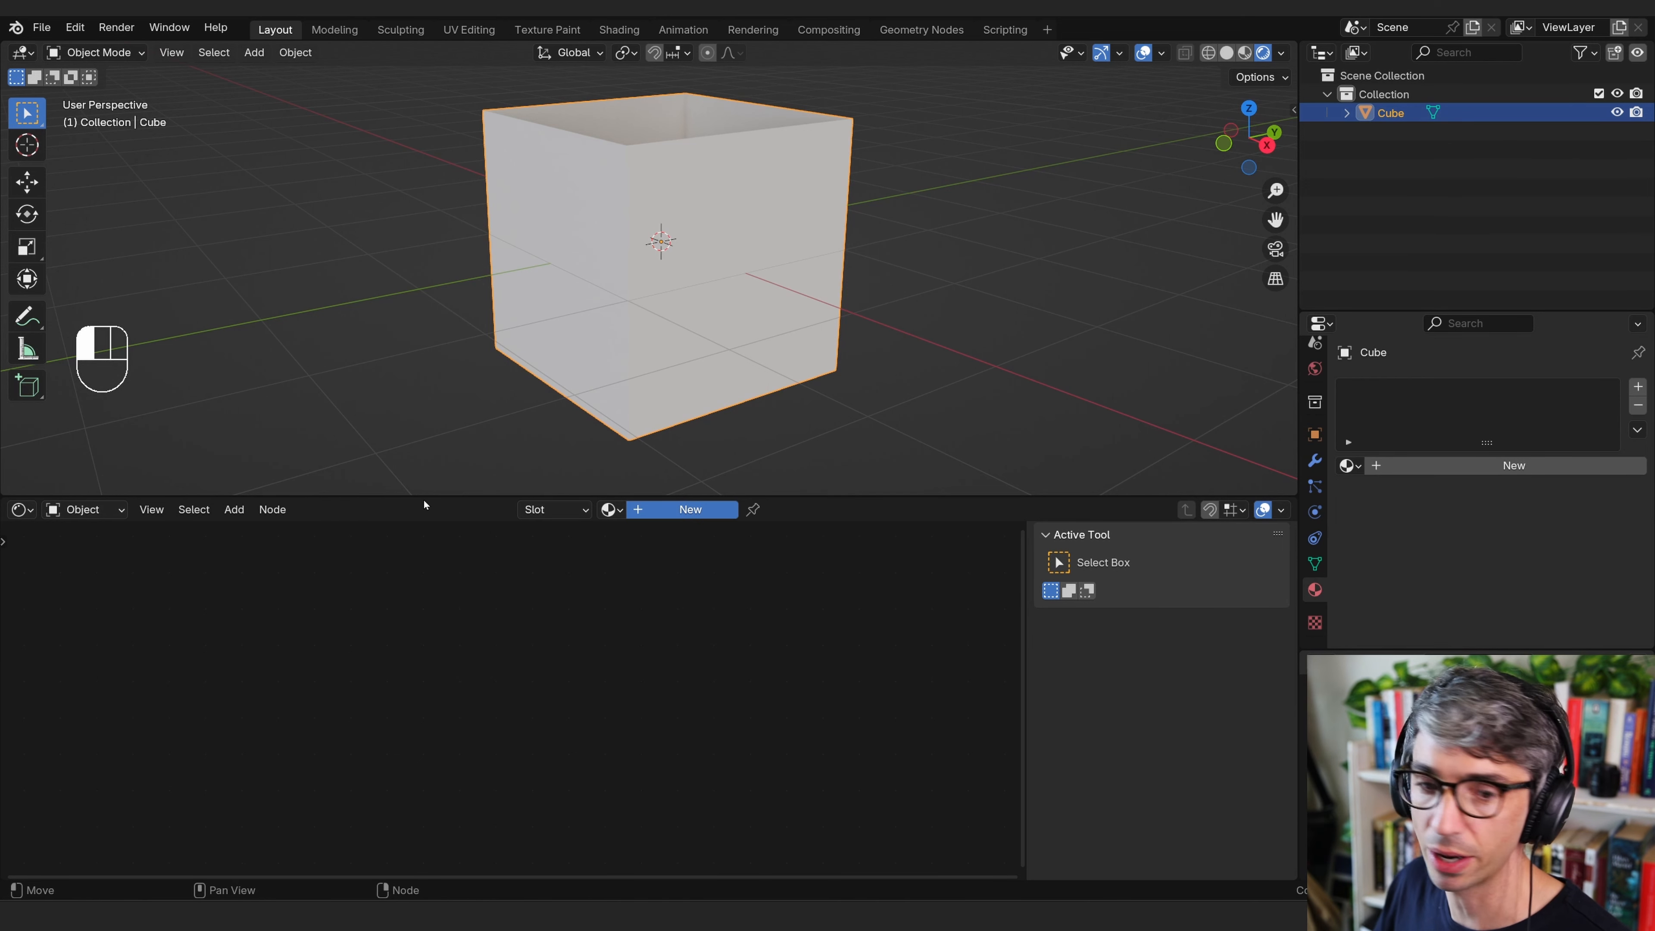
{"action": "left_click", "coordinate": [523, 683]}
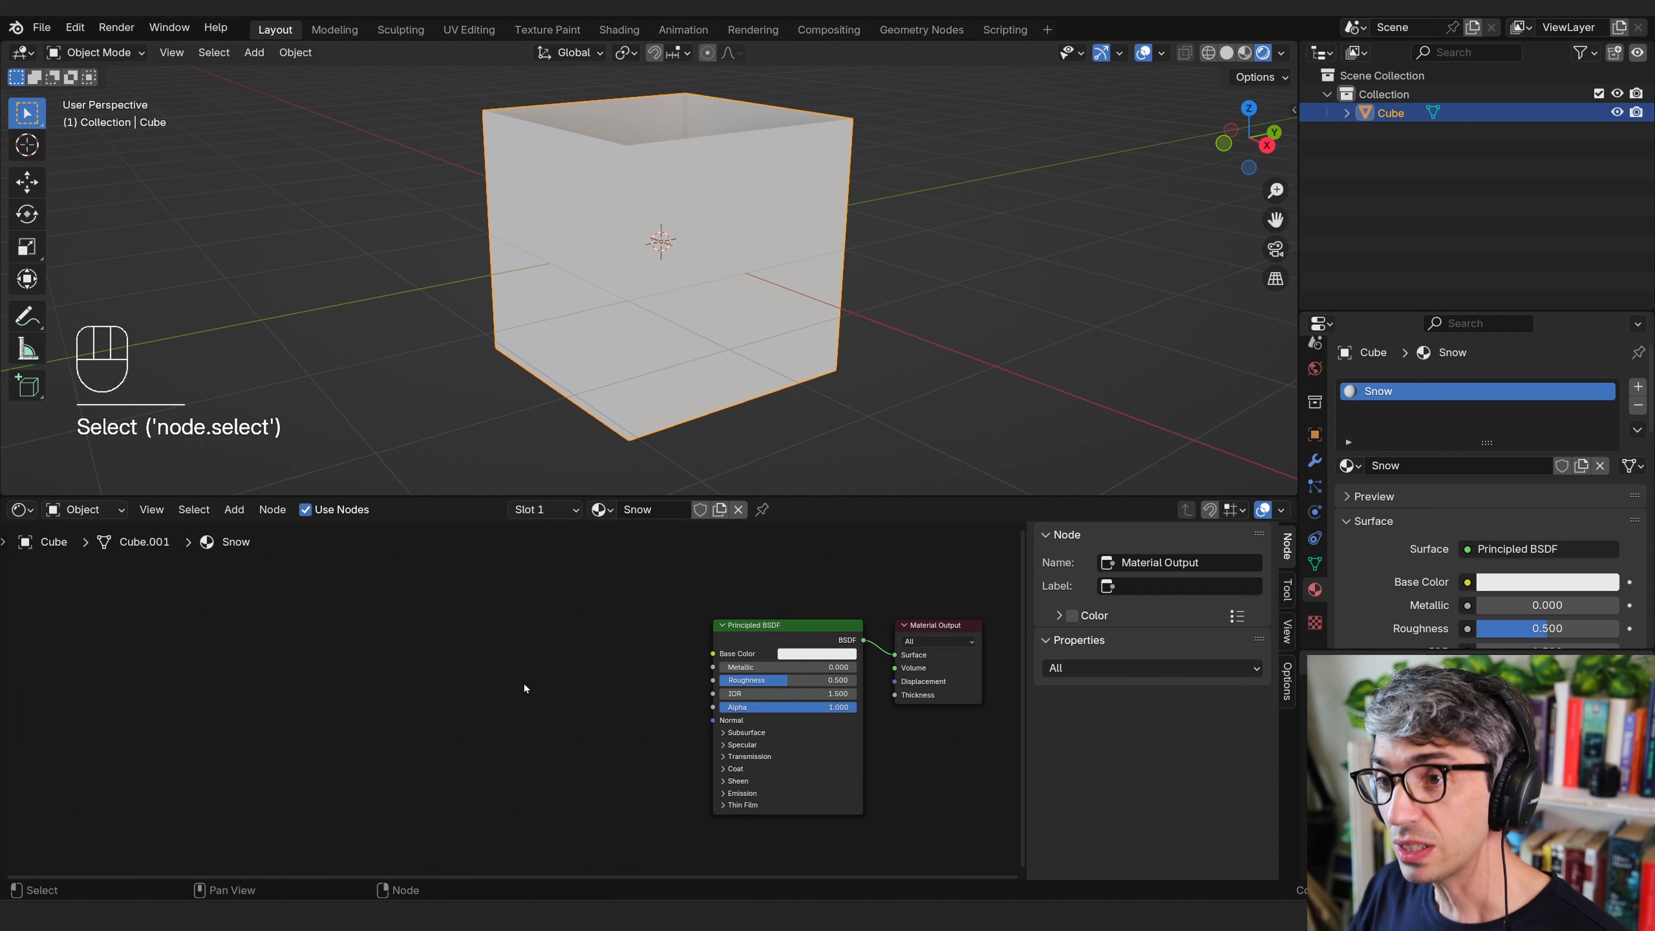
Add a Noise Texture node before the Principled BSDF in the Snow material.
{"action": "middle_click_drag", "start_coordinate": [573, 690], "coordinate": [600, 669]}
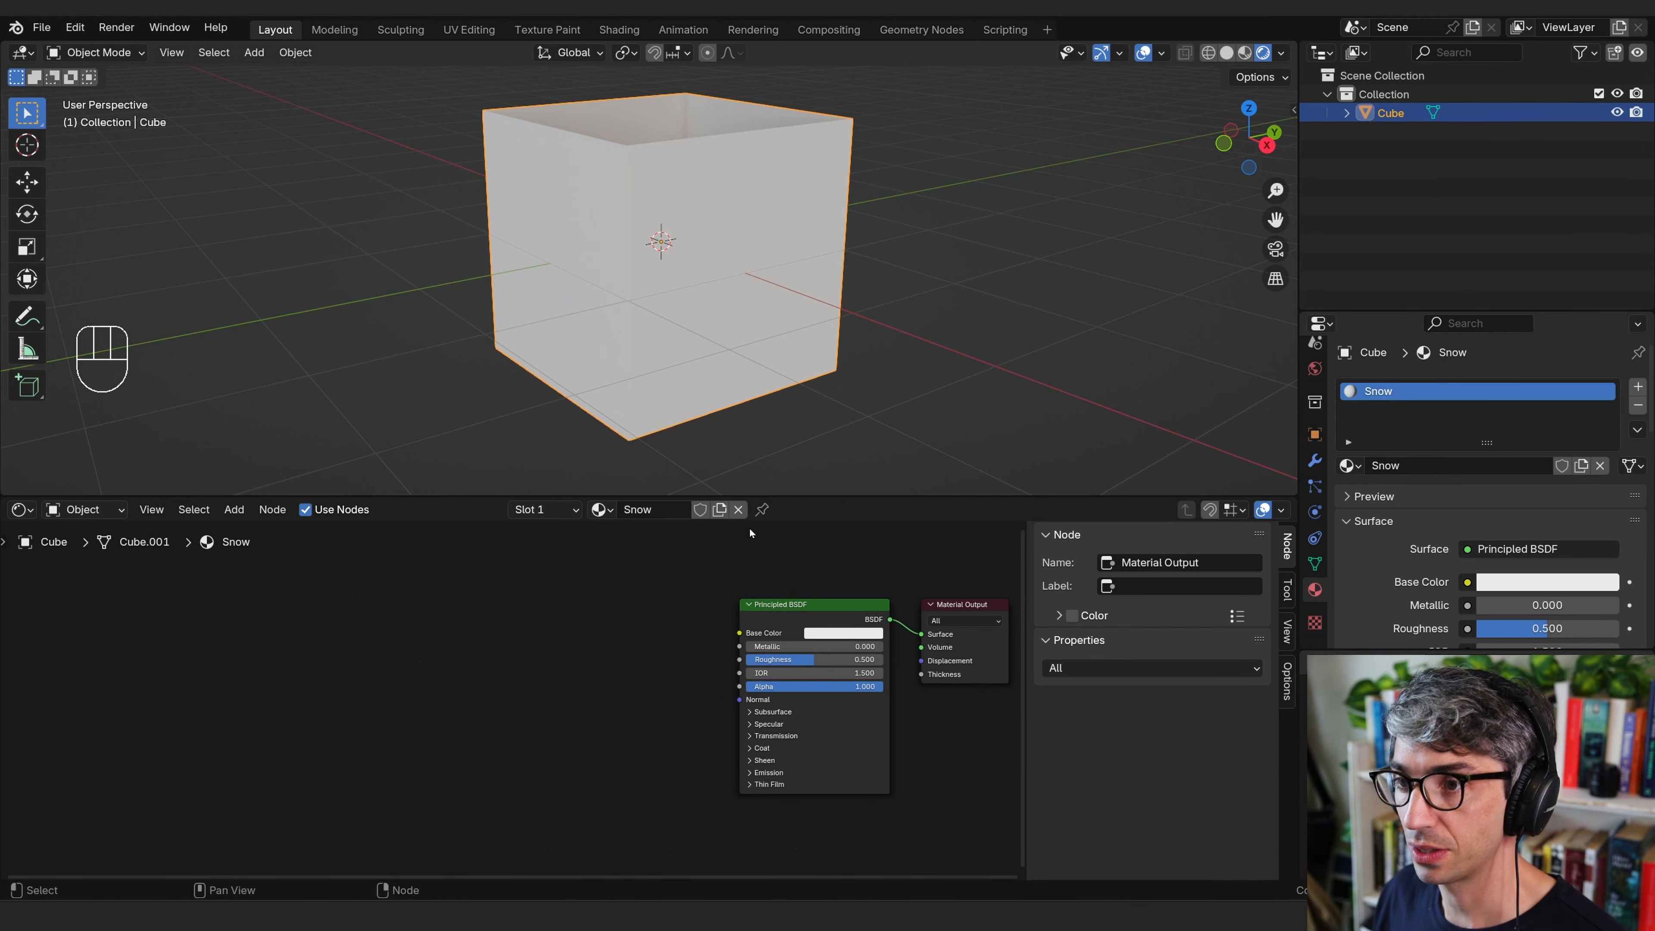
{"action": "middle_click_drag", "start_coordinate": [625, 730], "coordinate": [682, 704]}
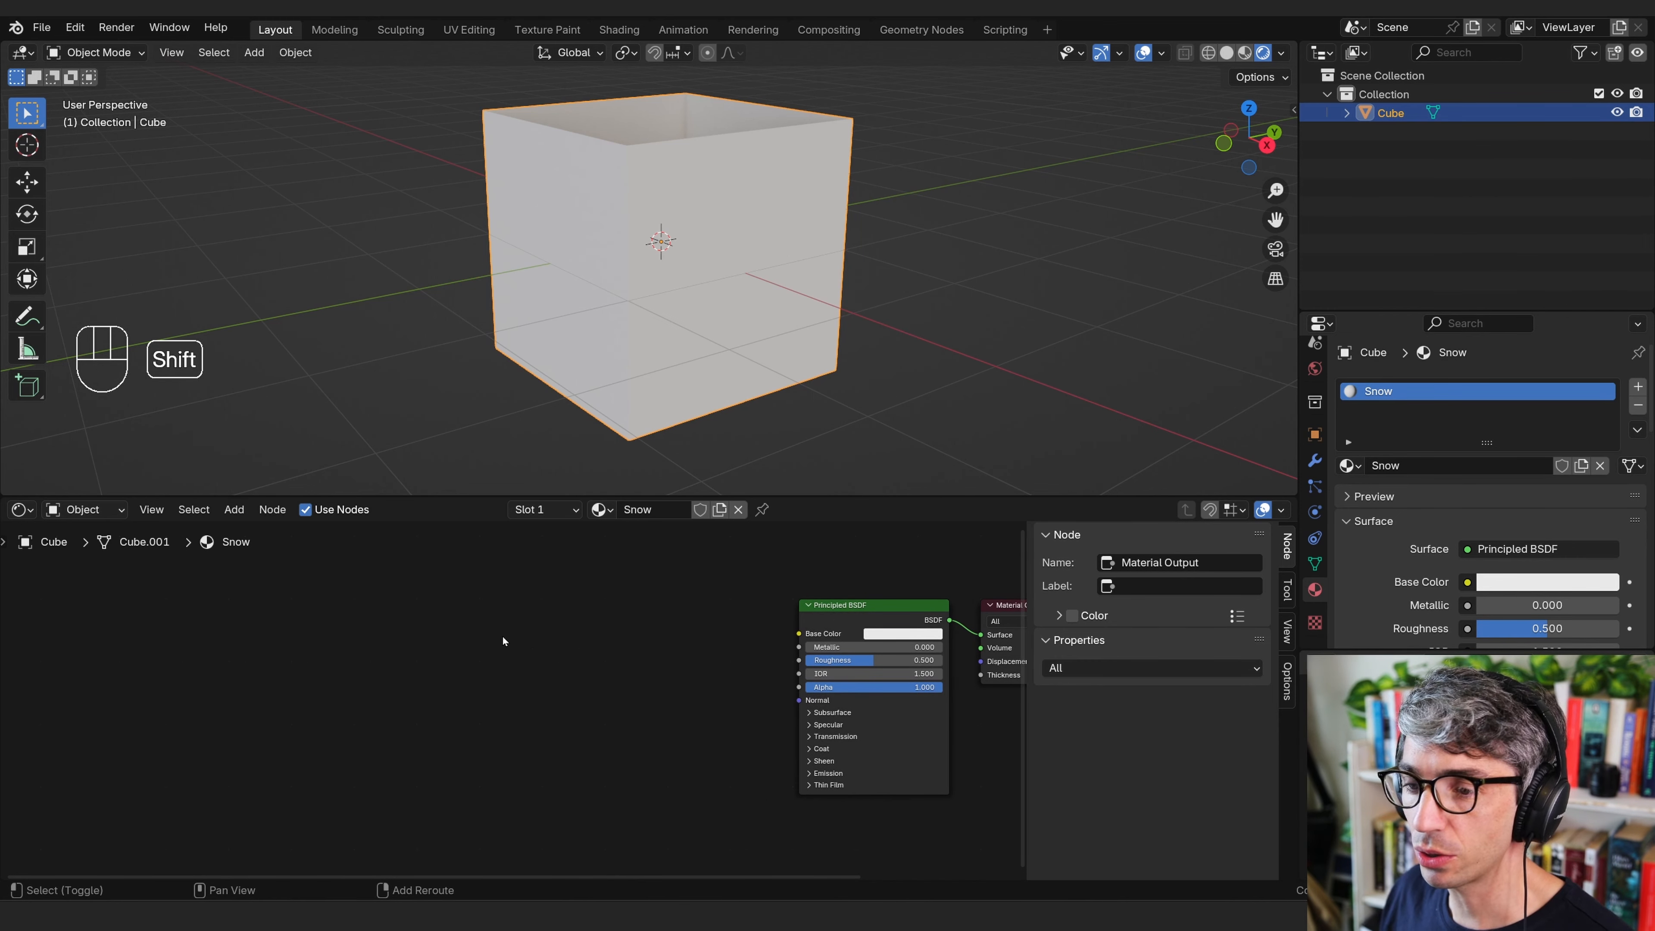
{"action": "key", "text": "shift+a"}
{"action": "left_click", "coordinate": [477, 619]}
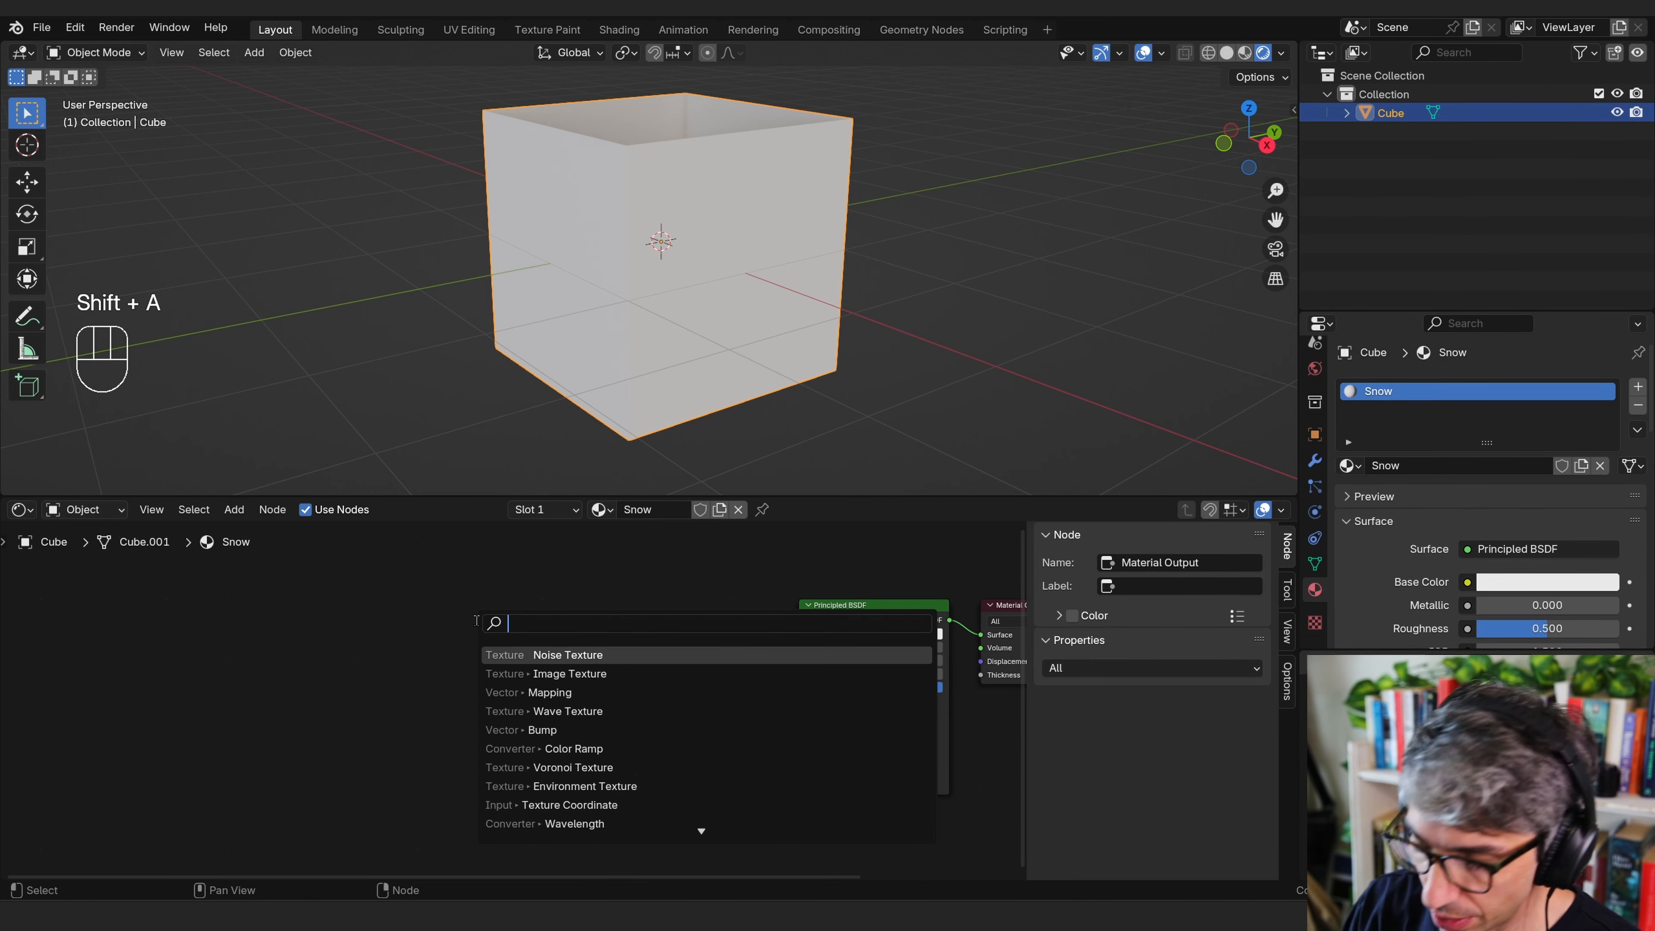
{"action": "type", "text": "noi"}
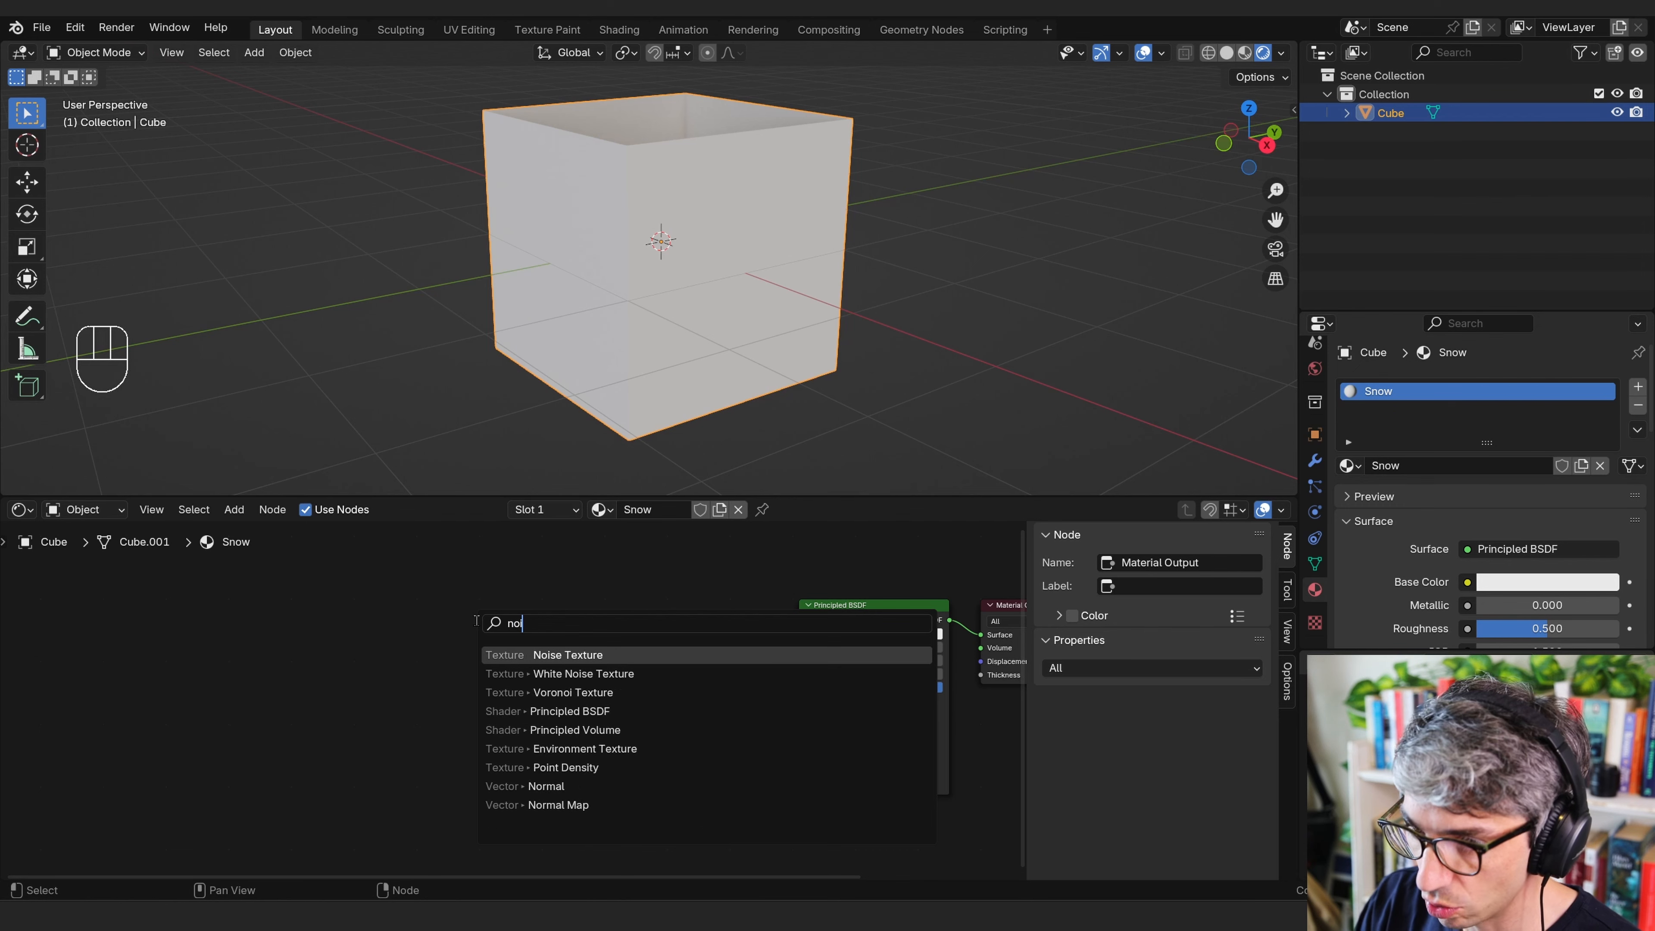
{"action": "left_click", "coordinate": [529, 654]}
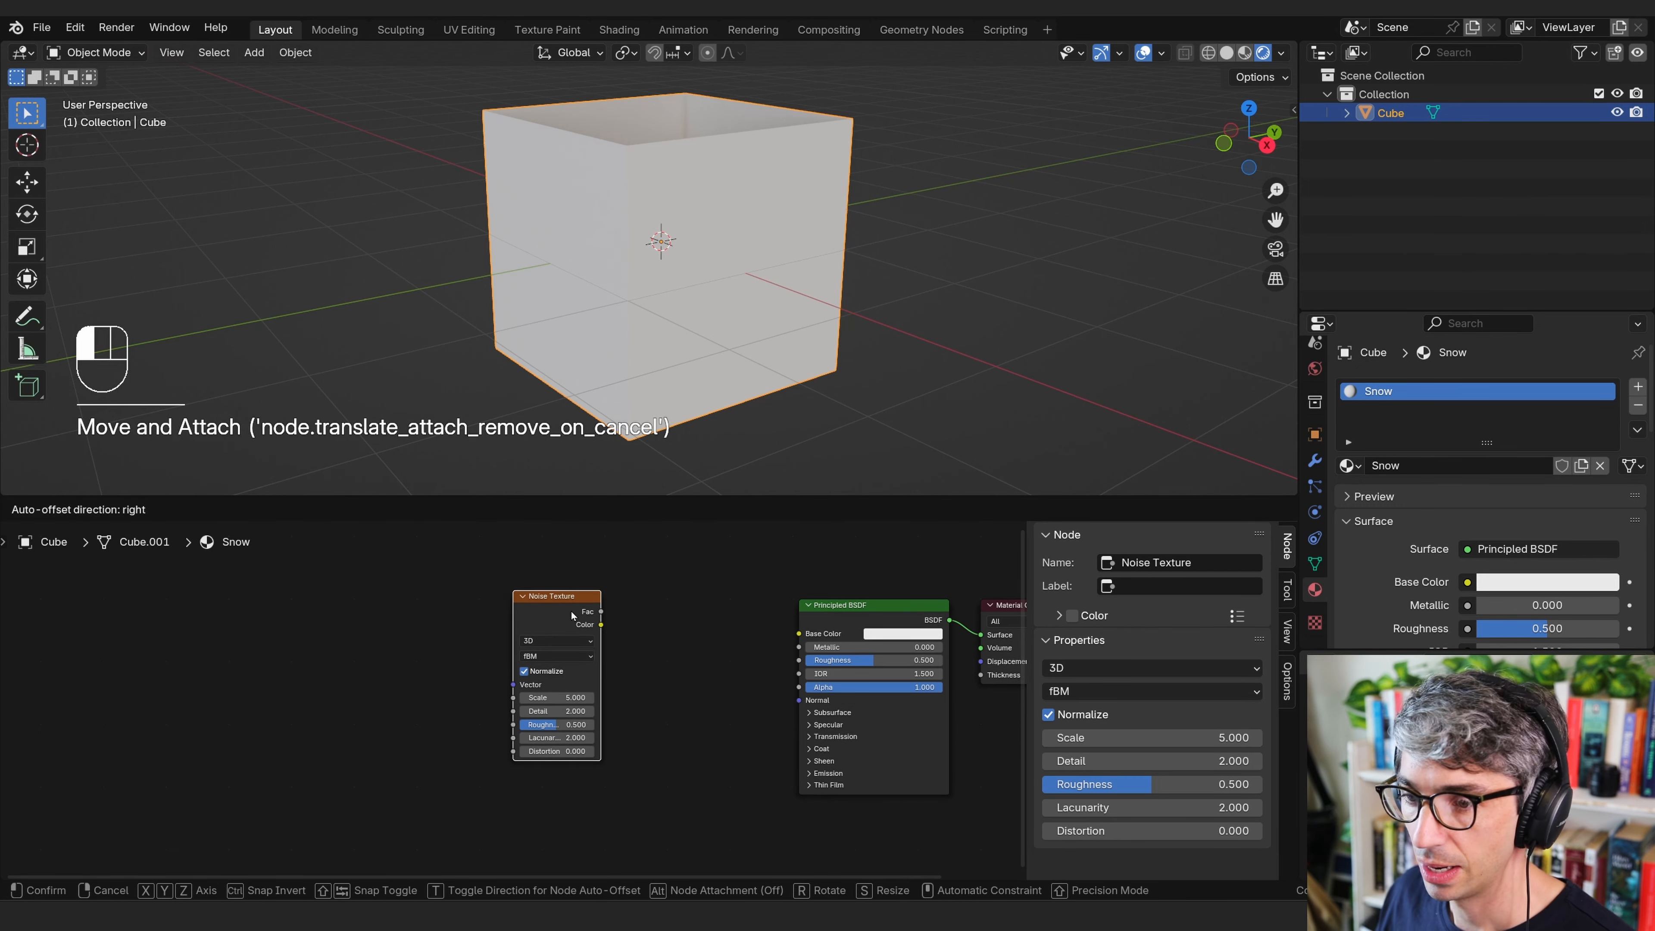
{"action": "left_click", "coordinate": [573, 615]}
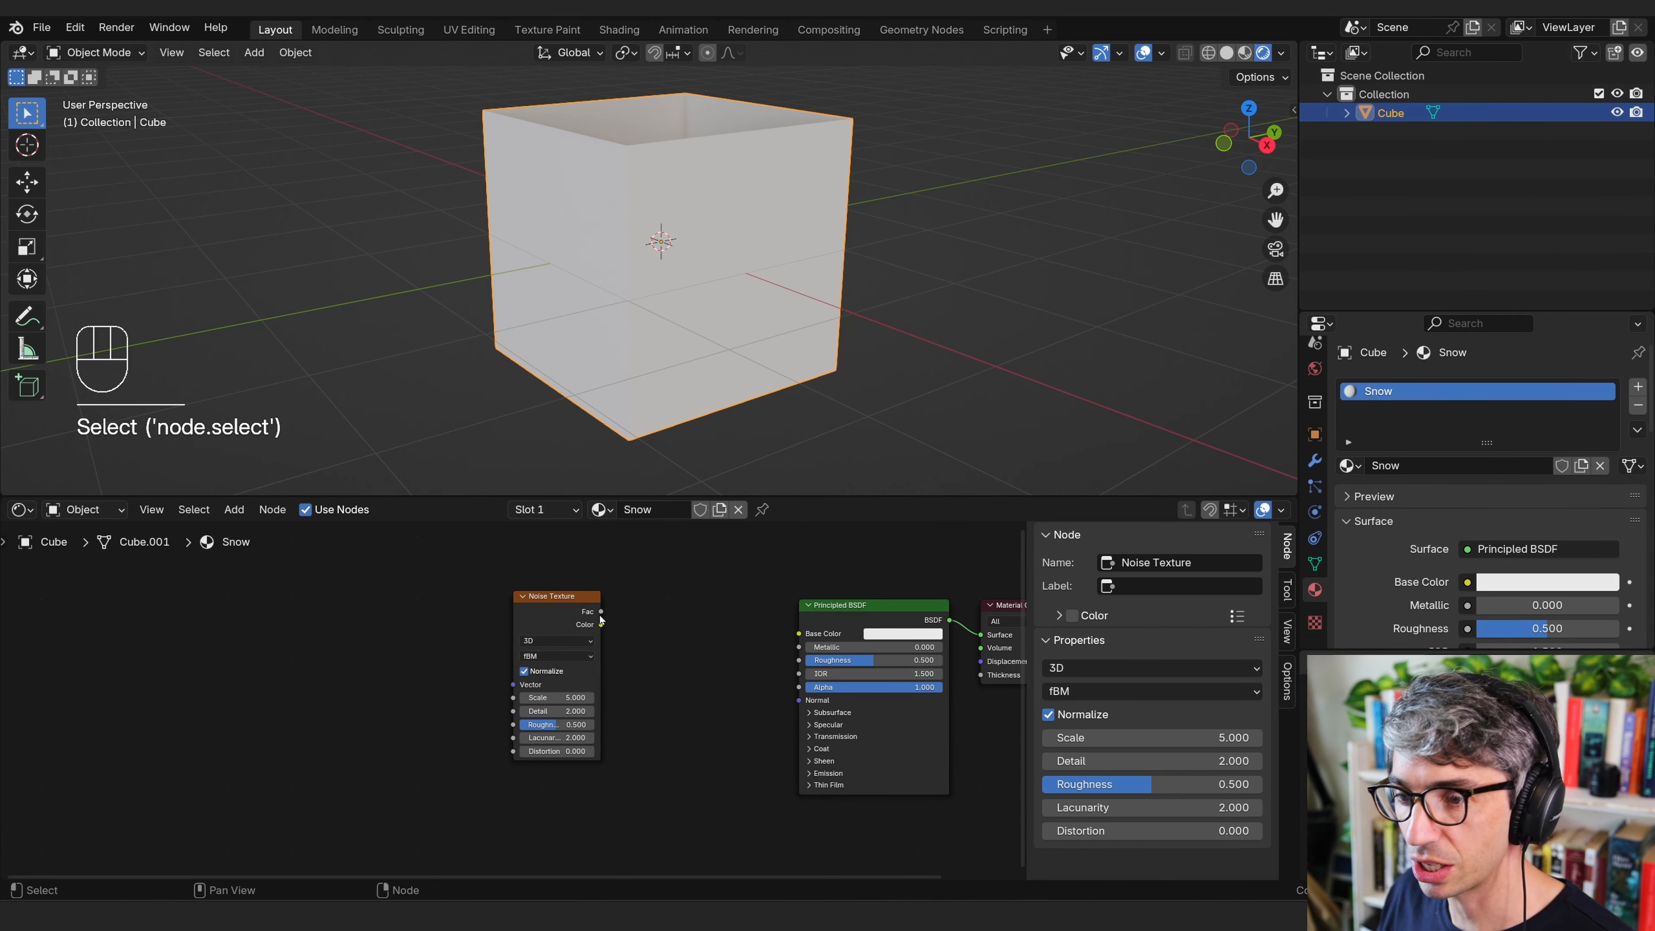
Connect the Noise Texture's Fac output to the Material Output's Surface and move the Principled BSDF out of the way.
{"action": "middle_click_drag", "start_coordinate": [751, 608], "coordinate": [598, 621]}
{"action": "mouse_move", "coordinate": [450, 627]}
{"action": "left_mouse_down"}
{"action": "mouse_move", "coordinate": [507, 522]}
{"action": "mouse_move", "coordinate": [812, 603]}
{"action": "mouse_move", "coordinate": [836, 697]}
{"action": "mouse_move", "coordinate": [830, 684]}
{"action": "left_mouse_up"}
{"action": "mouse_move", "coordinate": [717, 654]}
{"action": "left_mouse_down"}
{"action": "mouse_move", "coordinate": [660, 684]}
{"action": "mouse_move", "coordinate": [690, 725]}
{"action": "left_mouse_up"}
{"action": "middle_click_drag", "start_coordinate": [534, 718], "coordinate": [567, 678]}
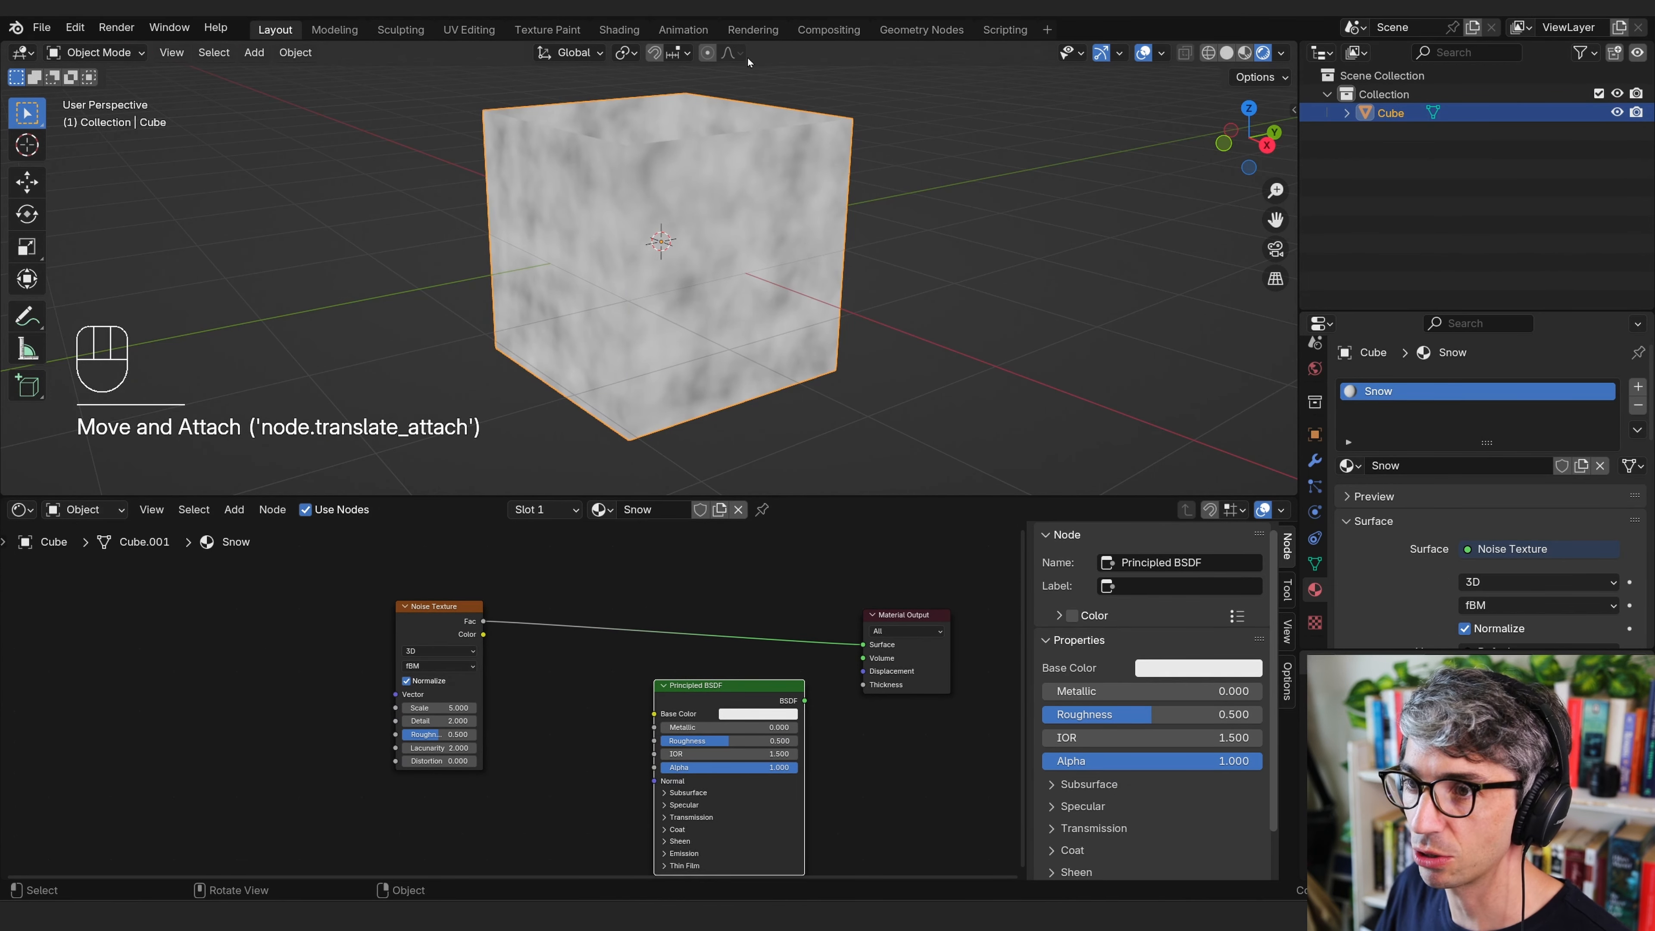
{"action": "mouse_move", "coordinate": [652, 215]}
{"action": "middle_mouse_down"}
{"action": "mouse_move", "coordinate": [697, 326]}
{"action": "mouse_move", "coordinate": [660, 204]}
{"action": "middle_mouse_up"}
Raise the Noise Texture's scale to about 8.68 and reposition the node to make room after it.
{"action": "left_click_drag", "start_coordinate": [456, 605], "coordinate": [494, 597]}
{"action": "scroll", "coordinate": [487, 729], "scroll_direction": "up", "scroll_amount": 2}
{"action": "mouse_move", "coordinate": [487, 729]}
{"action": "left_mouse_down"}
{"action": "mouse_move", "coordinate": [541, 729]}
{"action": "mouse_move", "coordinate": [515, 730]}
{"action": "left_mouse_up"}
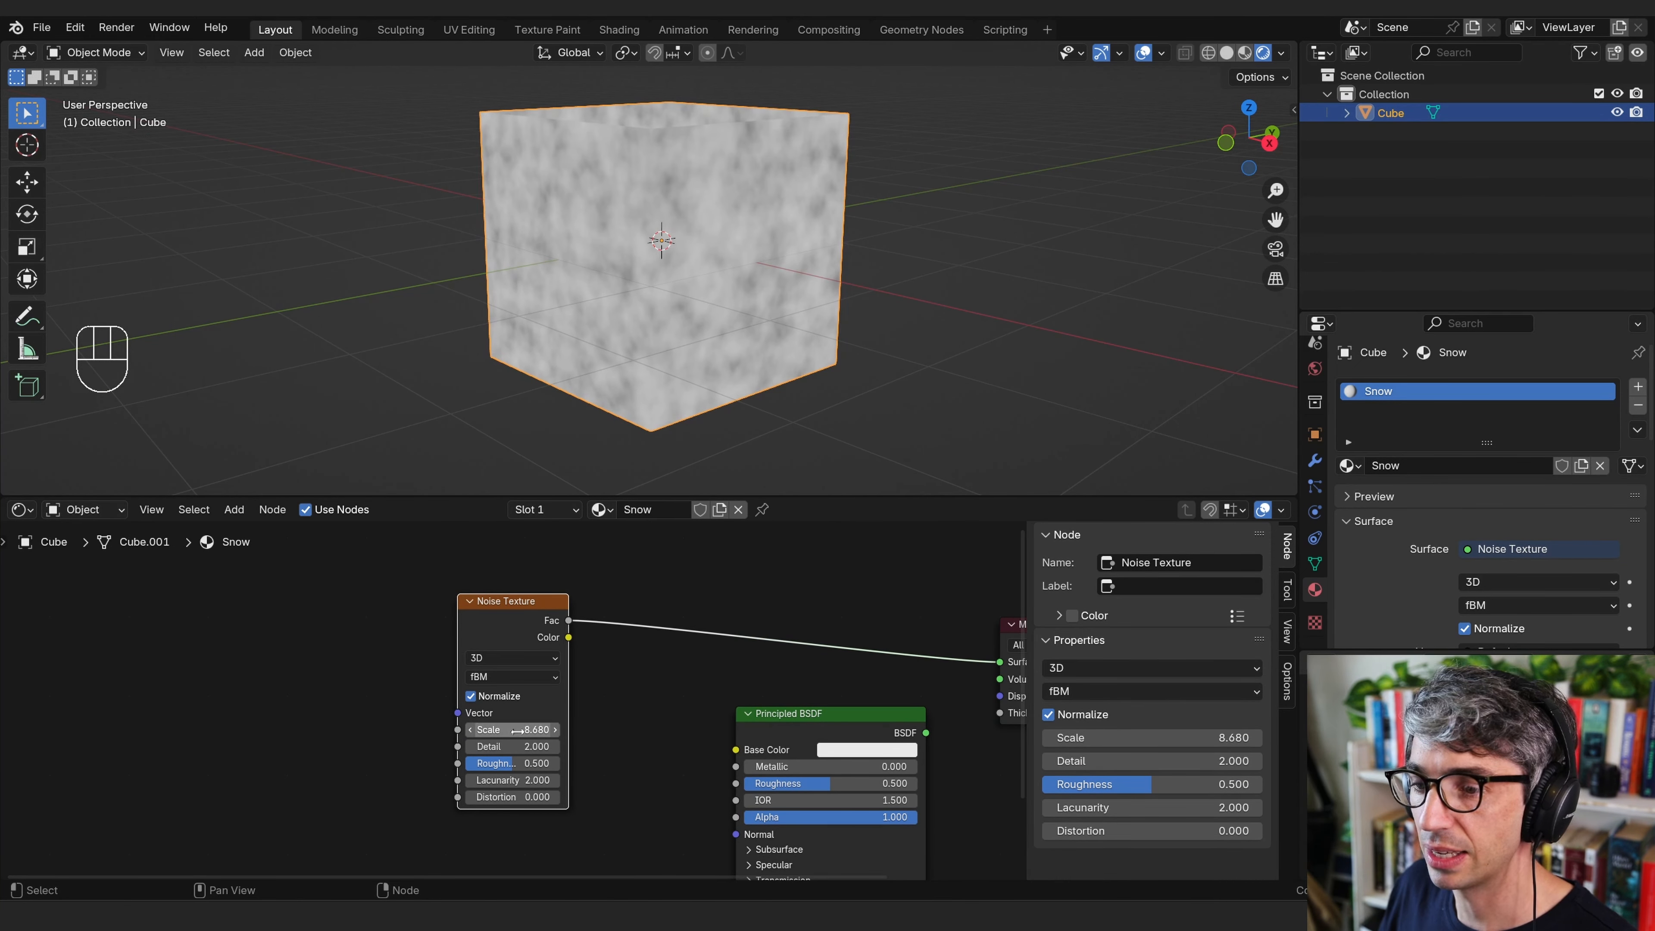
{"action": "middle_click_drag", "start_coordinate": [670, 704], "coordinate": [606, 713]}
{"action": "left_click_drag", "start_coordinate": [500, 608], "coordinate": [473, 607]}
{"action": "left_click", "coordinate": [623, 604]}
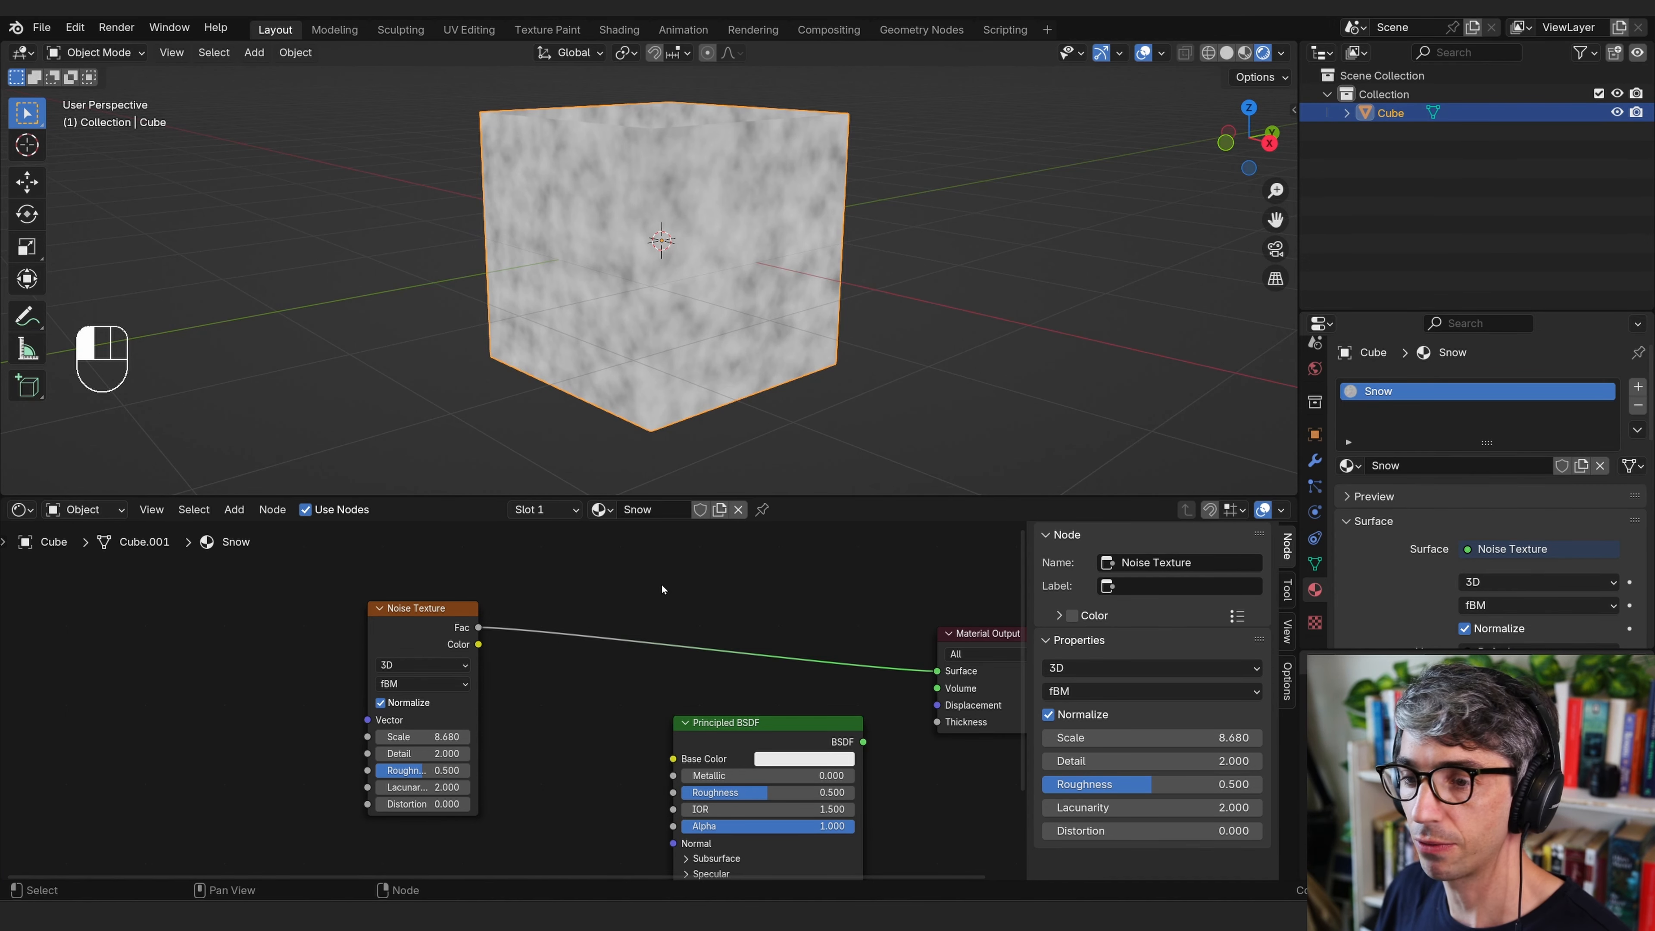
Insert a Color Ramp between the Noise Texture and the Material Output, and move the Principled BSDF further down.
{"action": "key", "text": "shift+a"}
{"action": "left_click", "coordinate": [632, 570]}
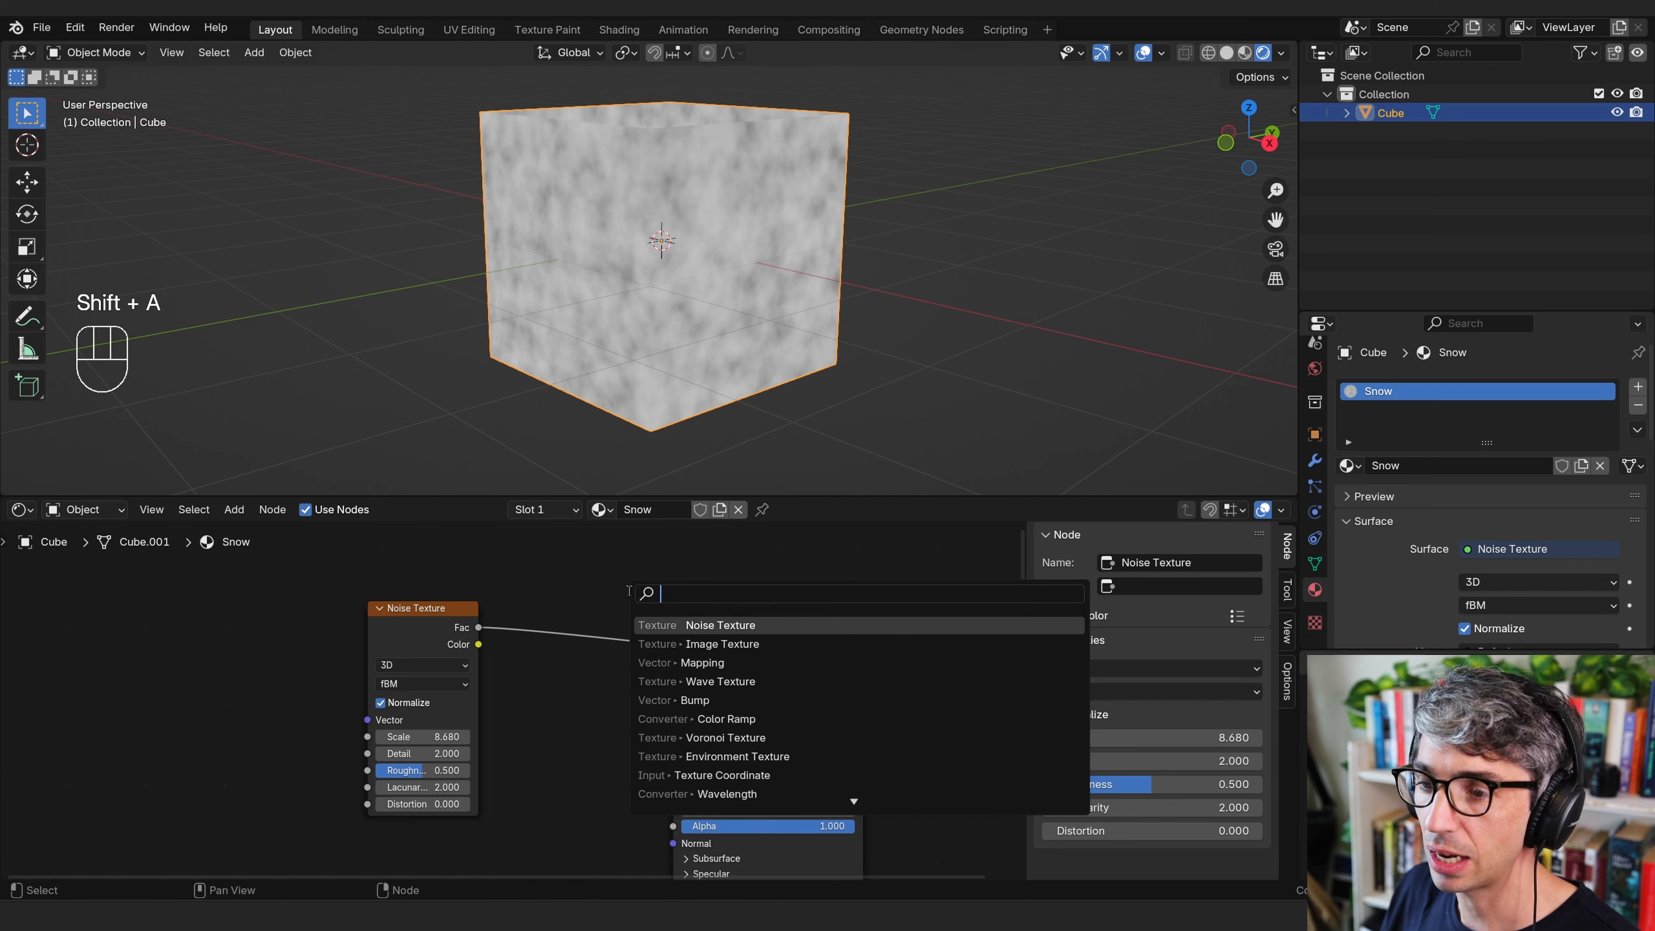
{"action": "type", "text": "co"}
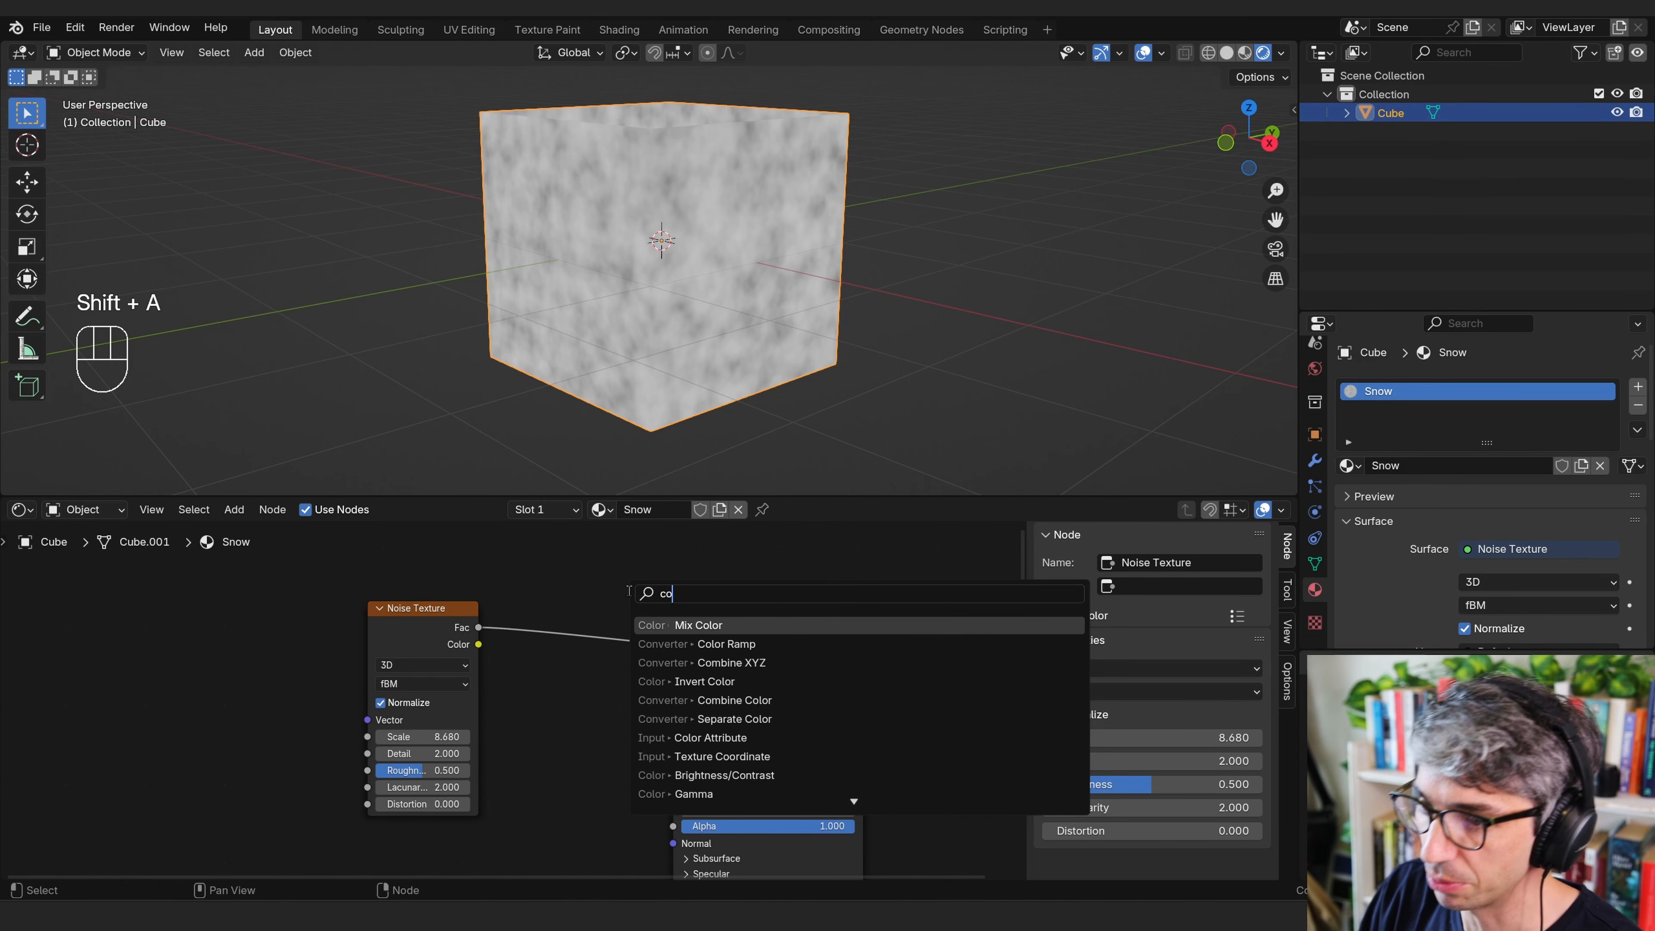
{"action": "key", "text": "Down"}
{"action": "key", "text": "Return"}
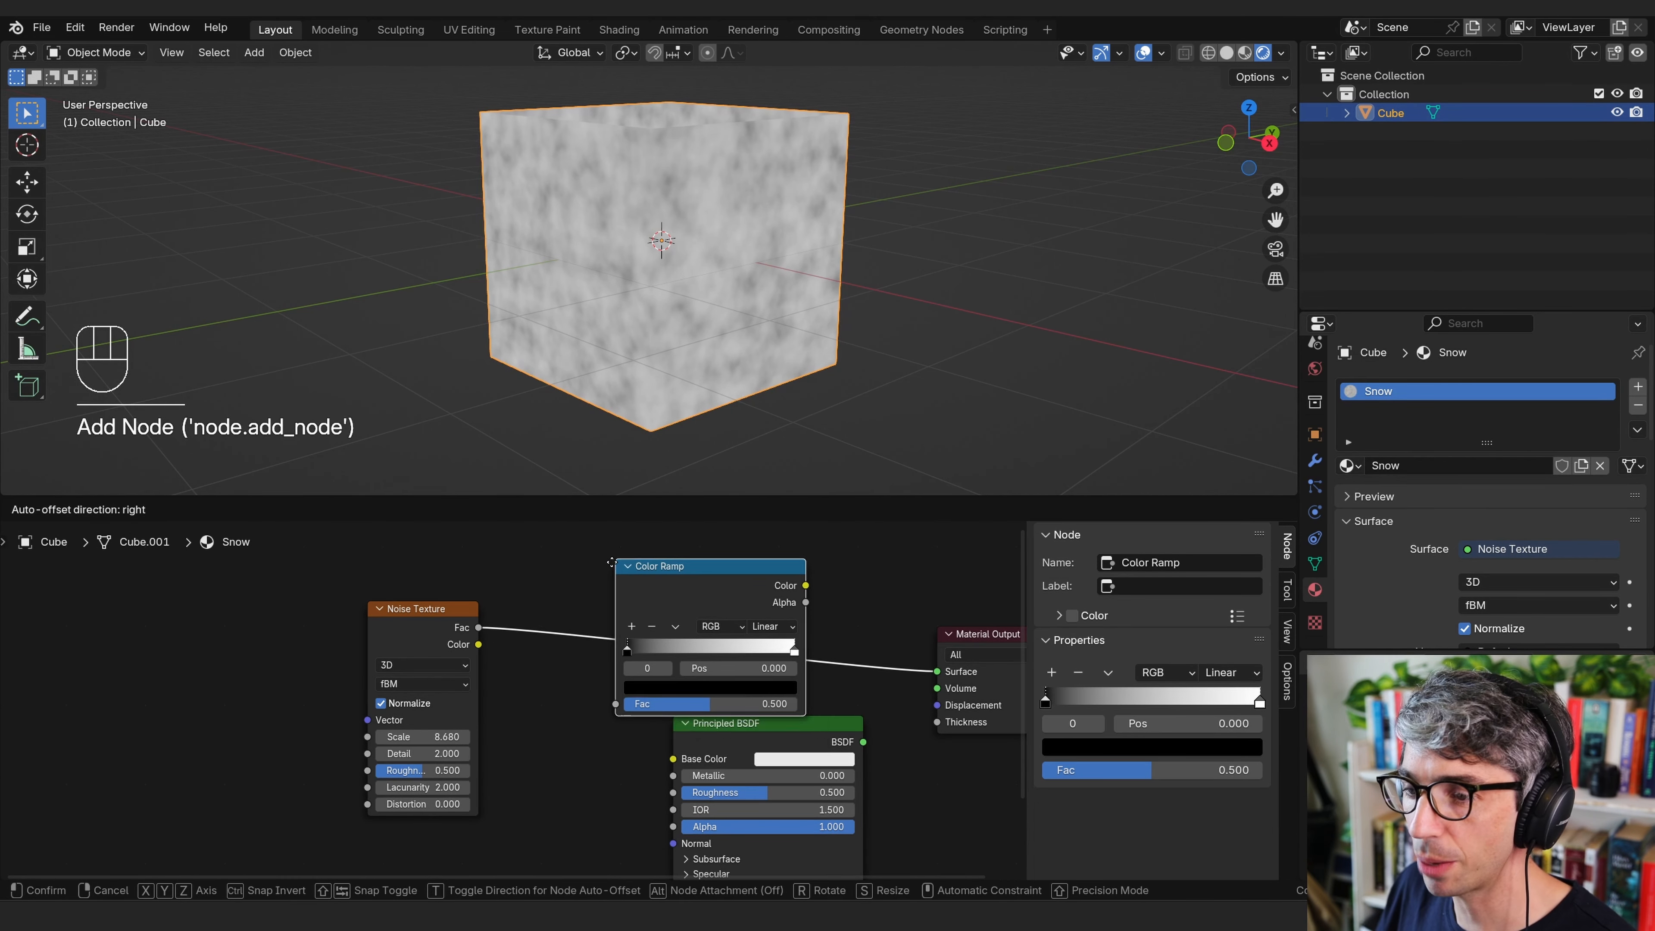
{"action": "left_click", "coordinate": [593, 627]}
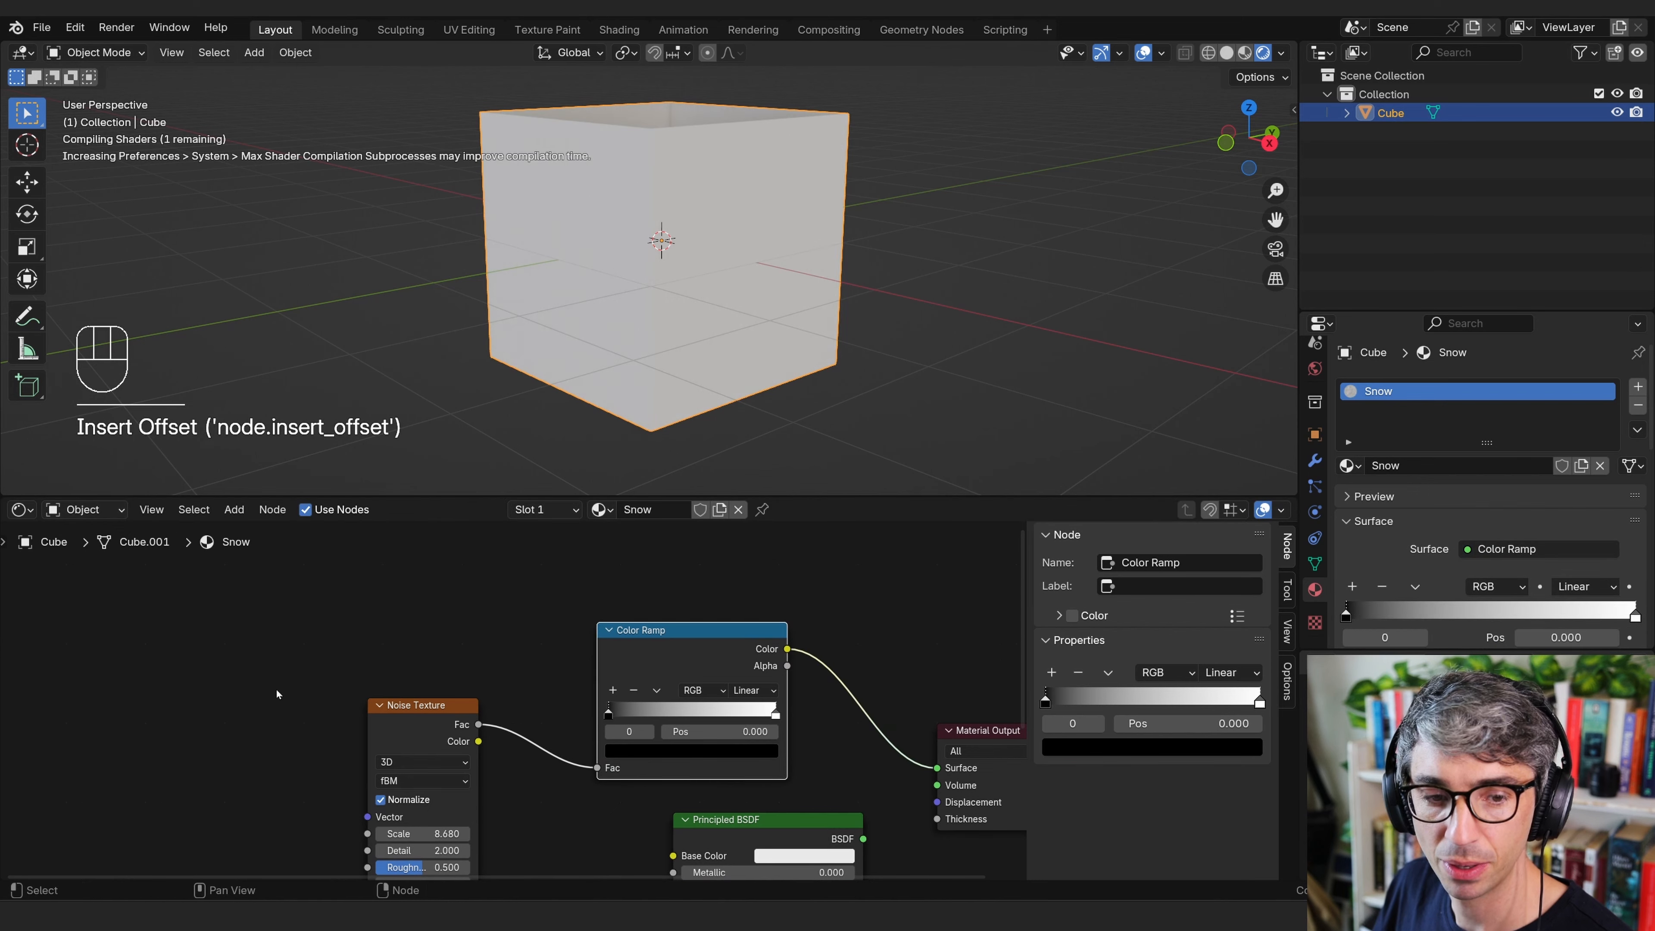
{"action": "middle_click_drag", "start_coordinate": [865, 668], "coordinate": [815, 591]}
{"action": "left_click_drag", "start_coordinate": [680, 748], "coordinate": [694, 864]}
{"action": "middle_click_drag", "start_coordinate": [654, 759], "coordinate": [669, 699]}
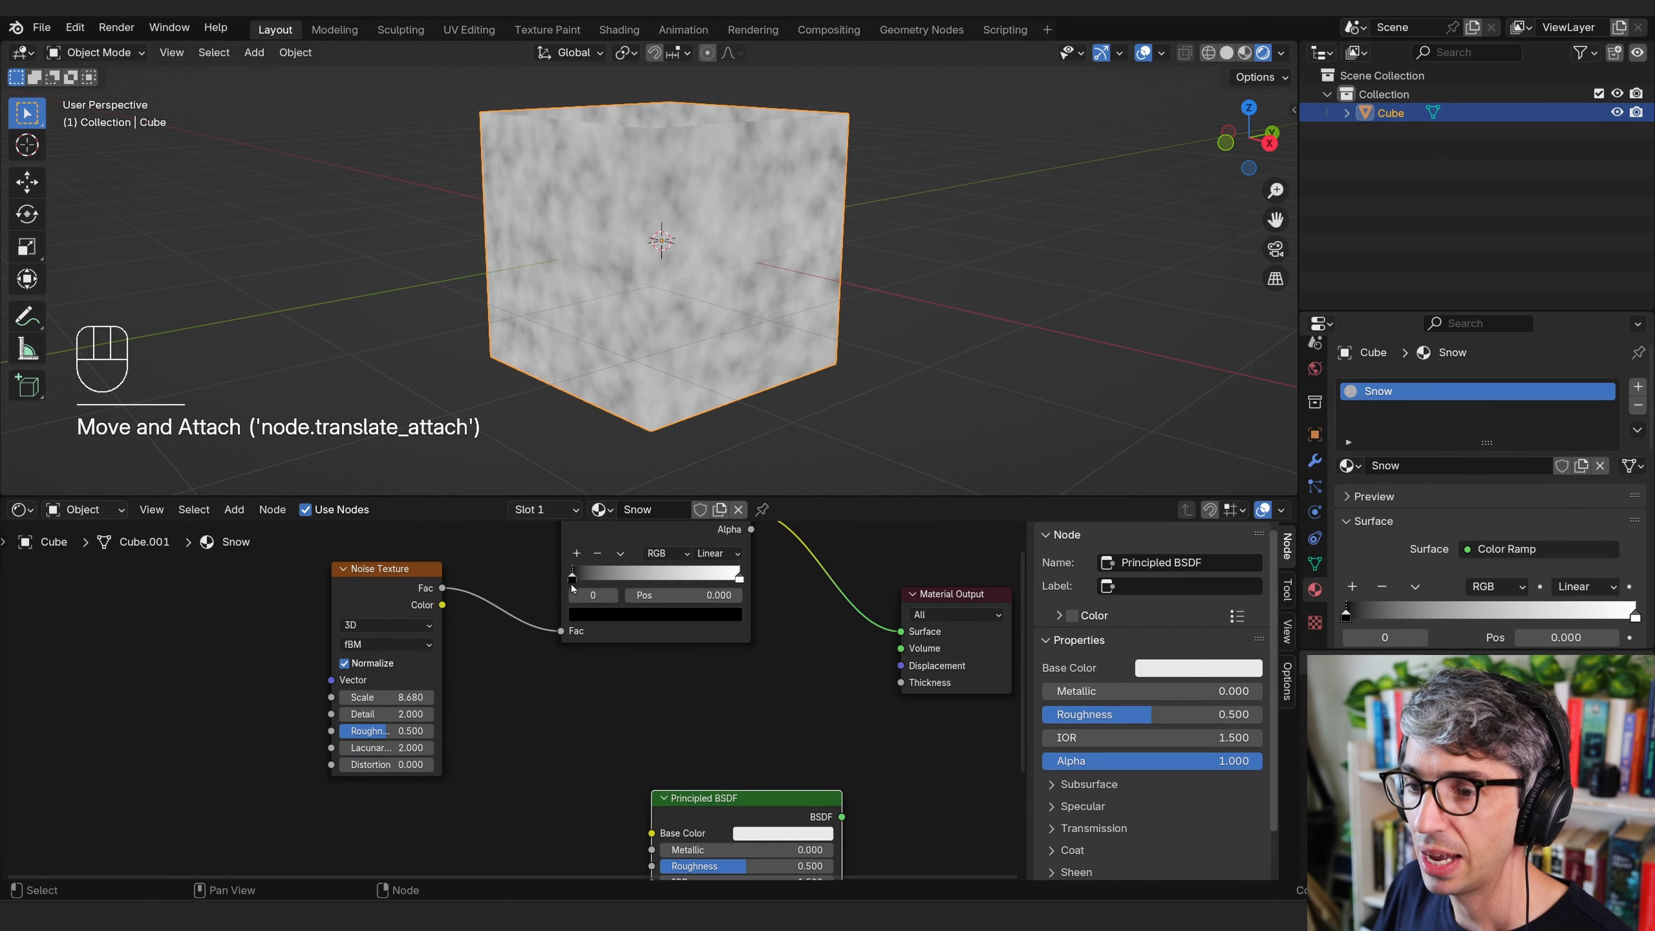
Sharpen the Color Ramp into small white specks by moving the black stop to about 0.7 and the white stop to 0.734.
{"action": "middle_click_drag", "start_coordinate": [572, 587], "coordinate": [571, 690]}
{"action": "left_click_drag", "start_coordinate": [573, 693], "coordinate": [645, 696]}
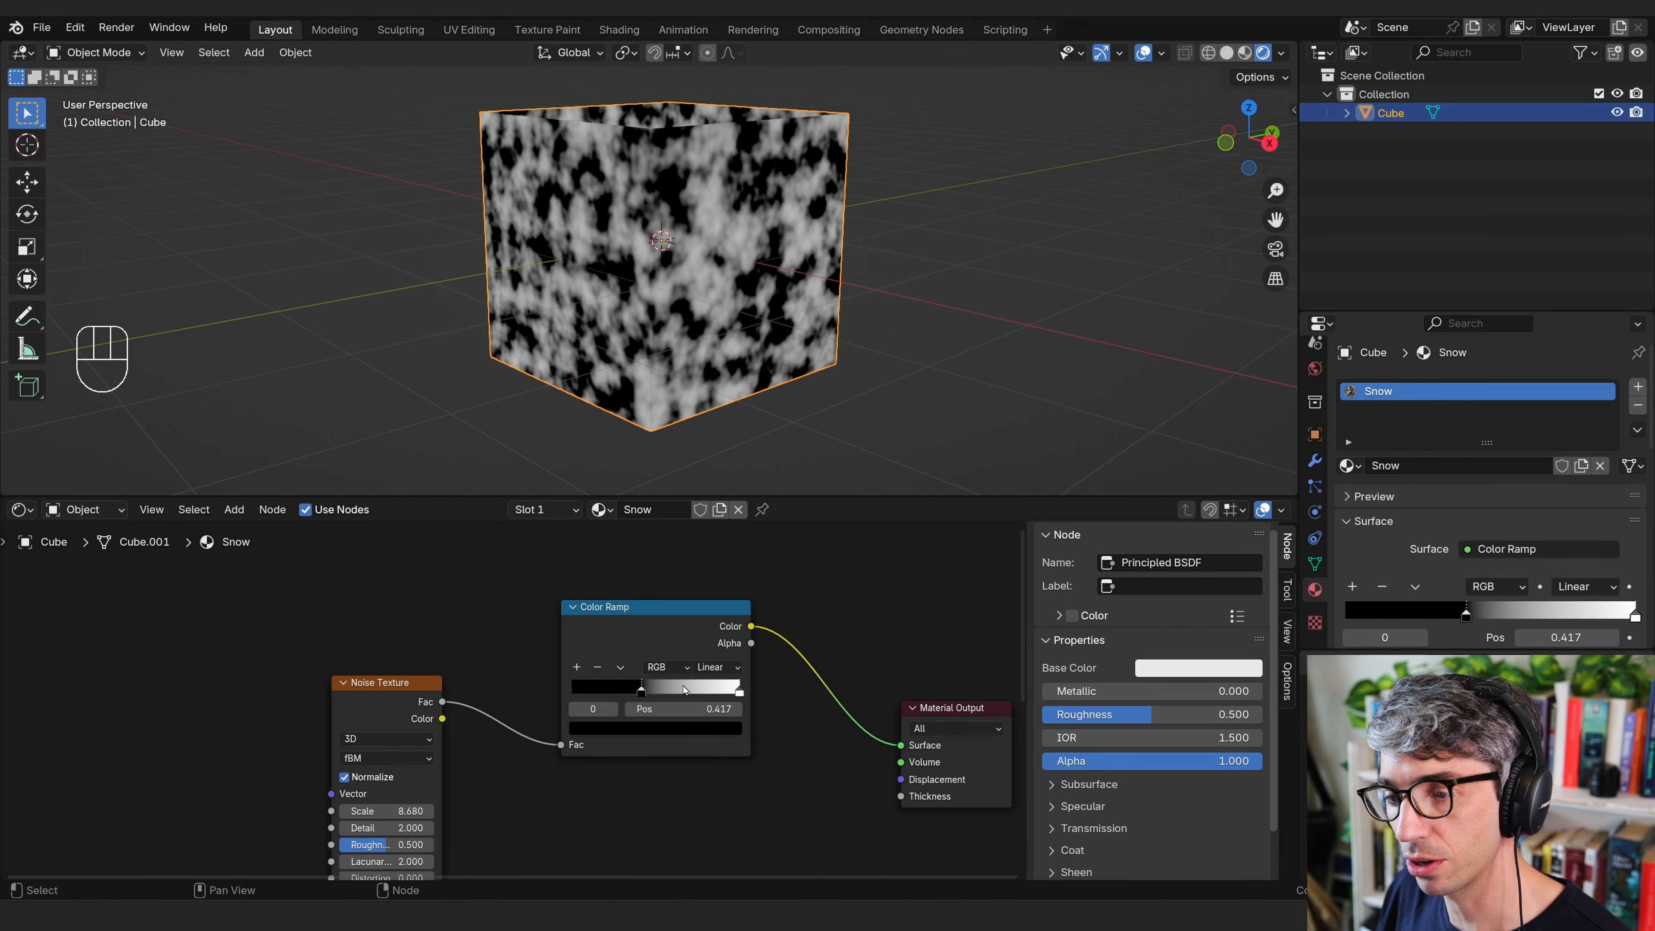
{"action": "left_click_drag", "start_coordinate": [641, 692], "coordinate": [688, 695]}
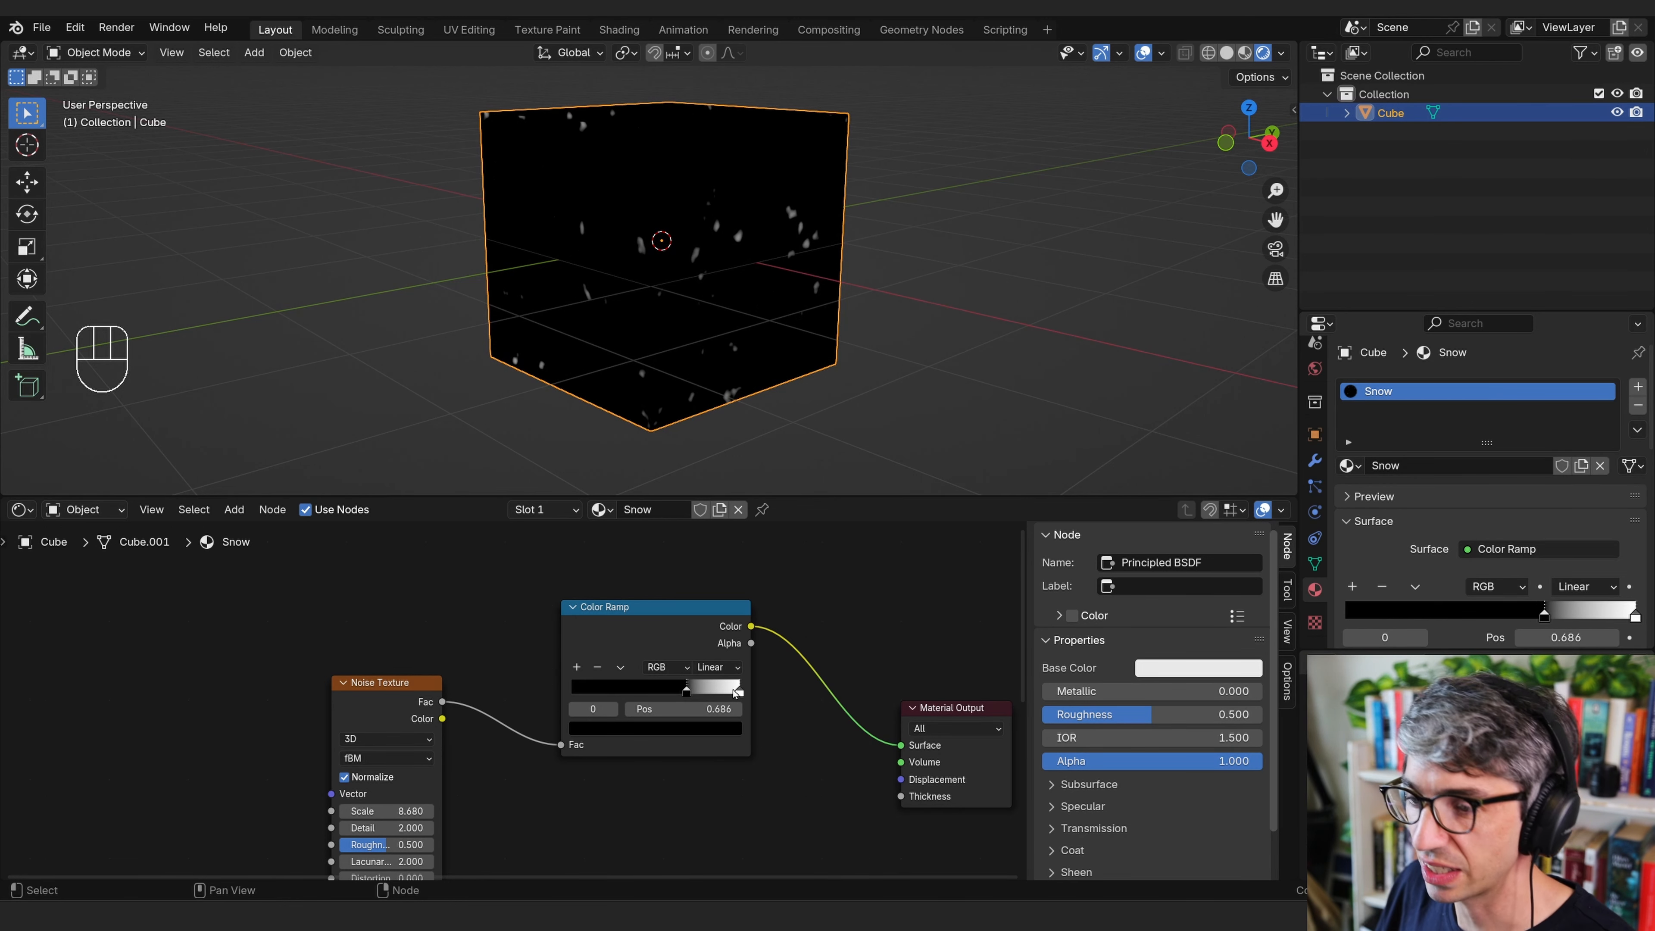
{"action": "left_click_drag", "start_coordinate": [740, 692], "coordinate": [690, 691]}
{"action": "left_click", "coordinate": [687, 691]}
{"action": "left_click", "coordinate": [697, 691]}
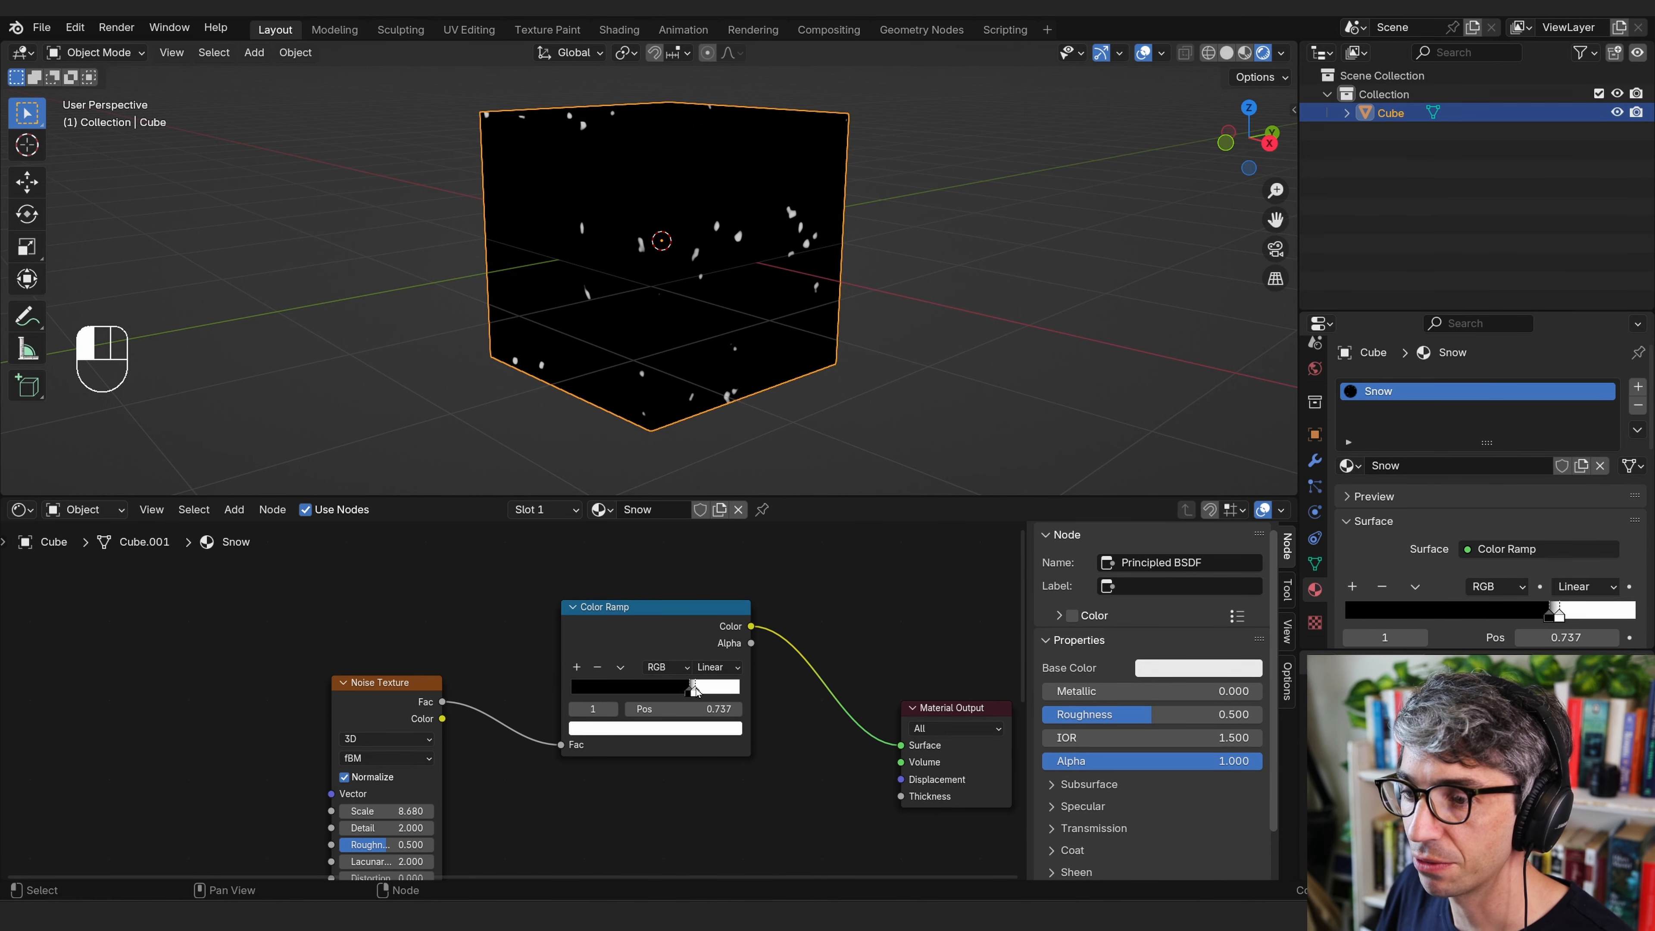
{"action": "middle_click_drag", "start_coordinate": [697, 417], "coordinate": [721, 331]}
{"action": "scroll", "coordinate": [721, 331], "scroll_direction": "down", "scroll_amount": 1}
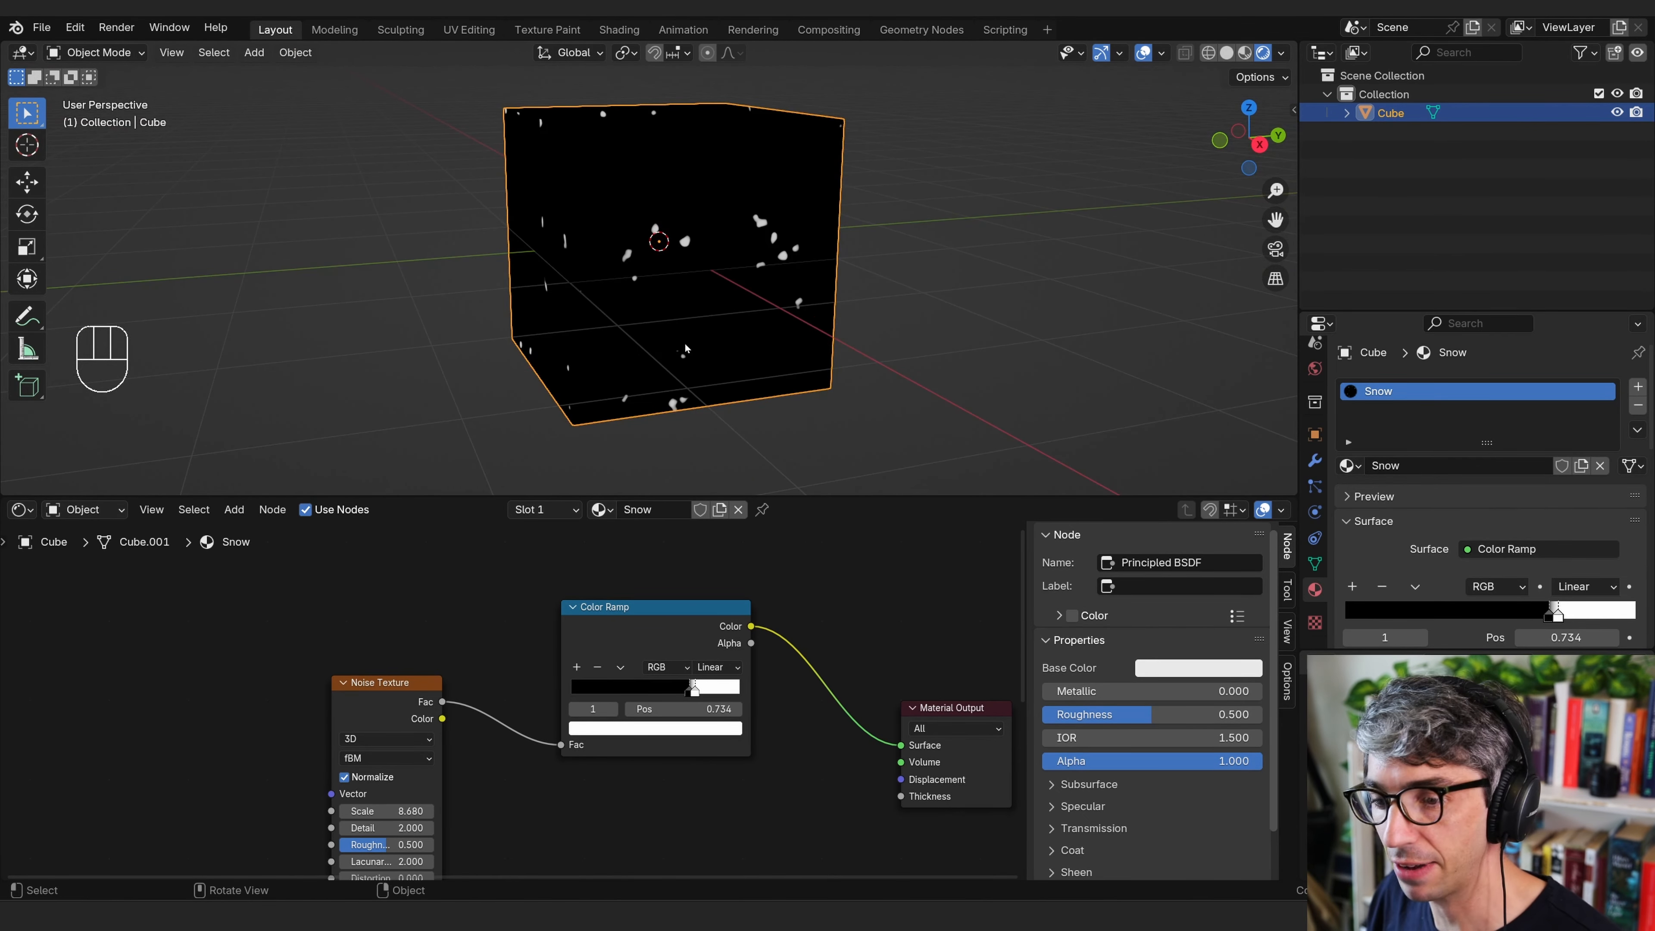
Raise the Noise Texture's Scale to about 26.2 for smaller, denser flakes.
{"action": "middle_click_drag", "start_coordinate": [427, 673], "coordinate": [628, 605]}
{"action": "mouse_move", "coordinate": [603, 741]}
{"action": "left_mouse_down"}
{"action": "mouse_move", "coordinate": [624, 739]}
{"action": "mouse_move", "coordinate": [602, 742]}
{"action": "left_mouse_up"}
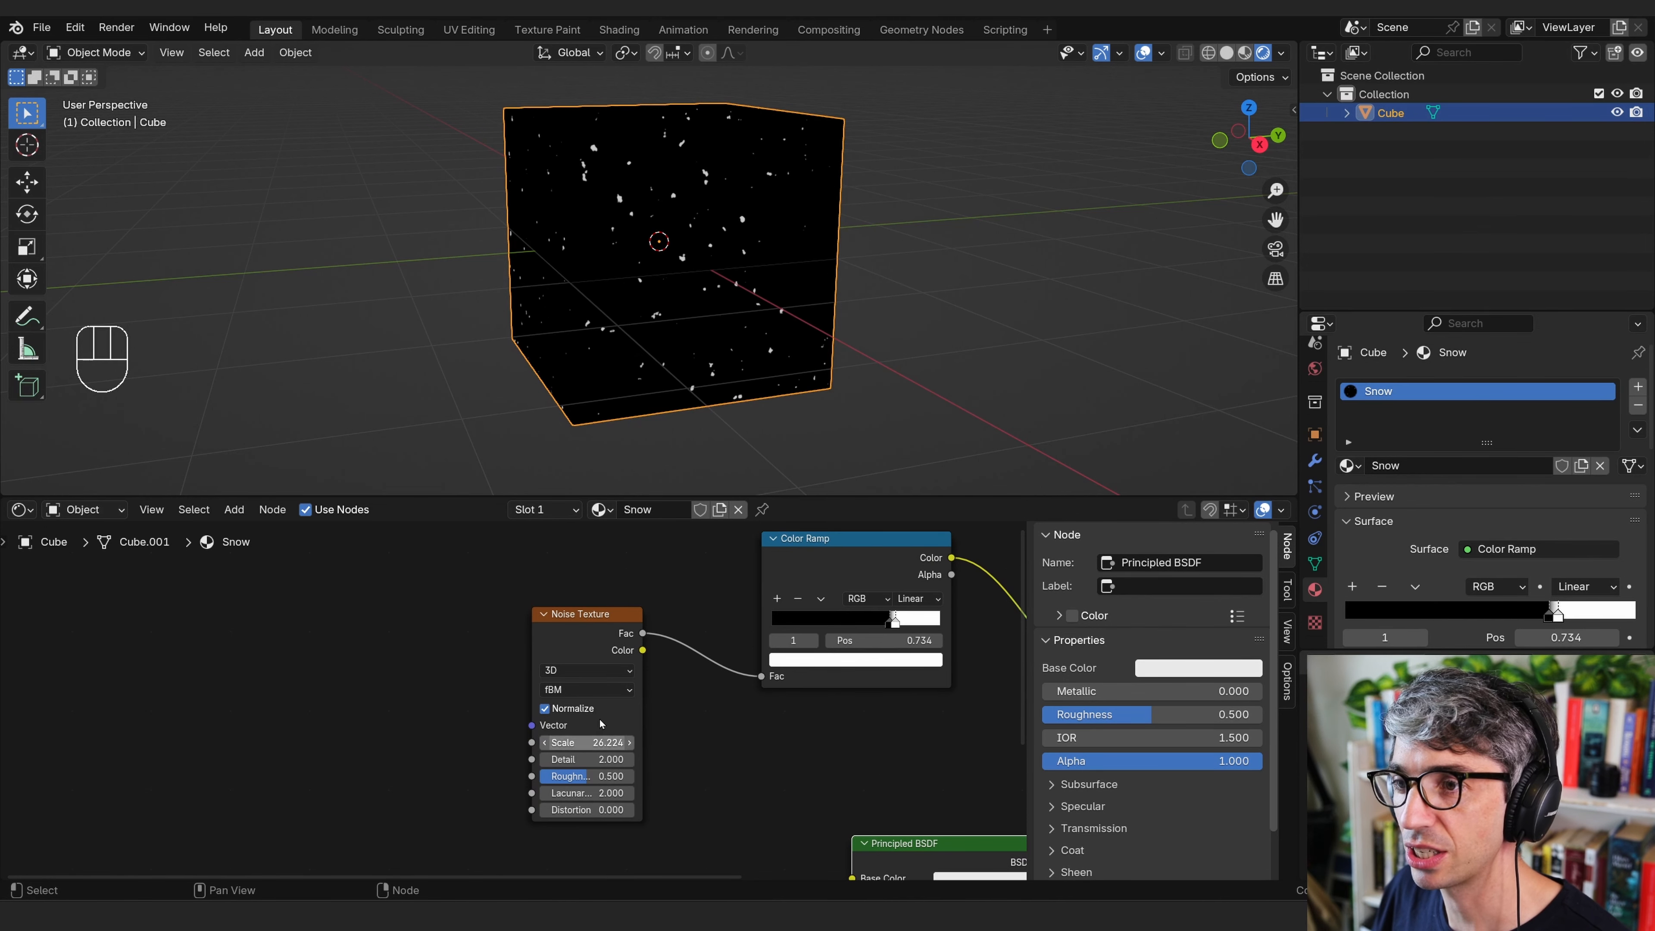
{"action": "middle_click_drag", "start_coordinate": [713, 317], "coordinate": [743, 339]}
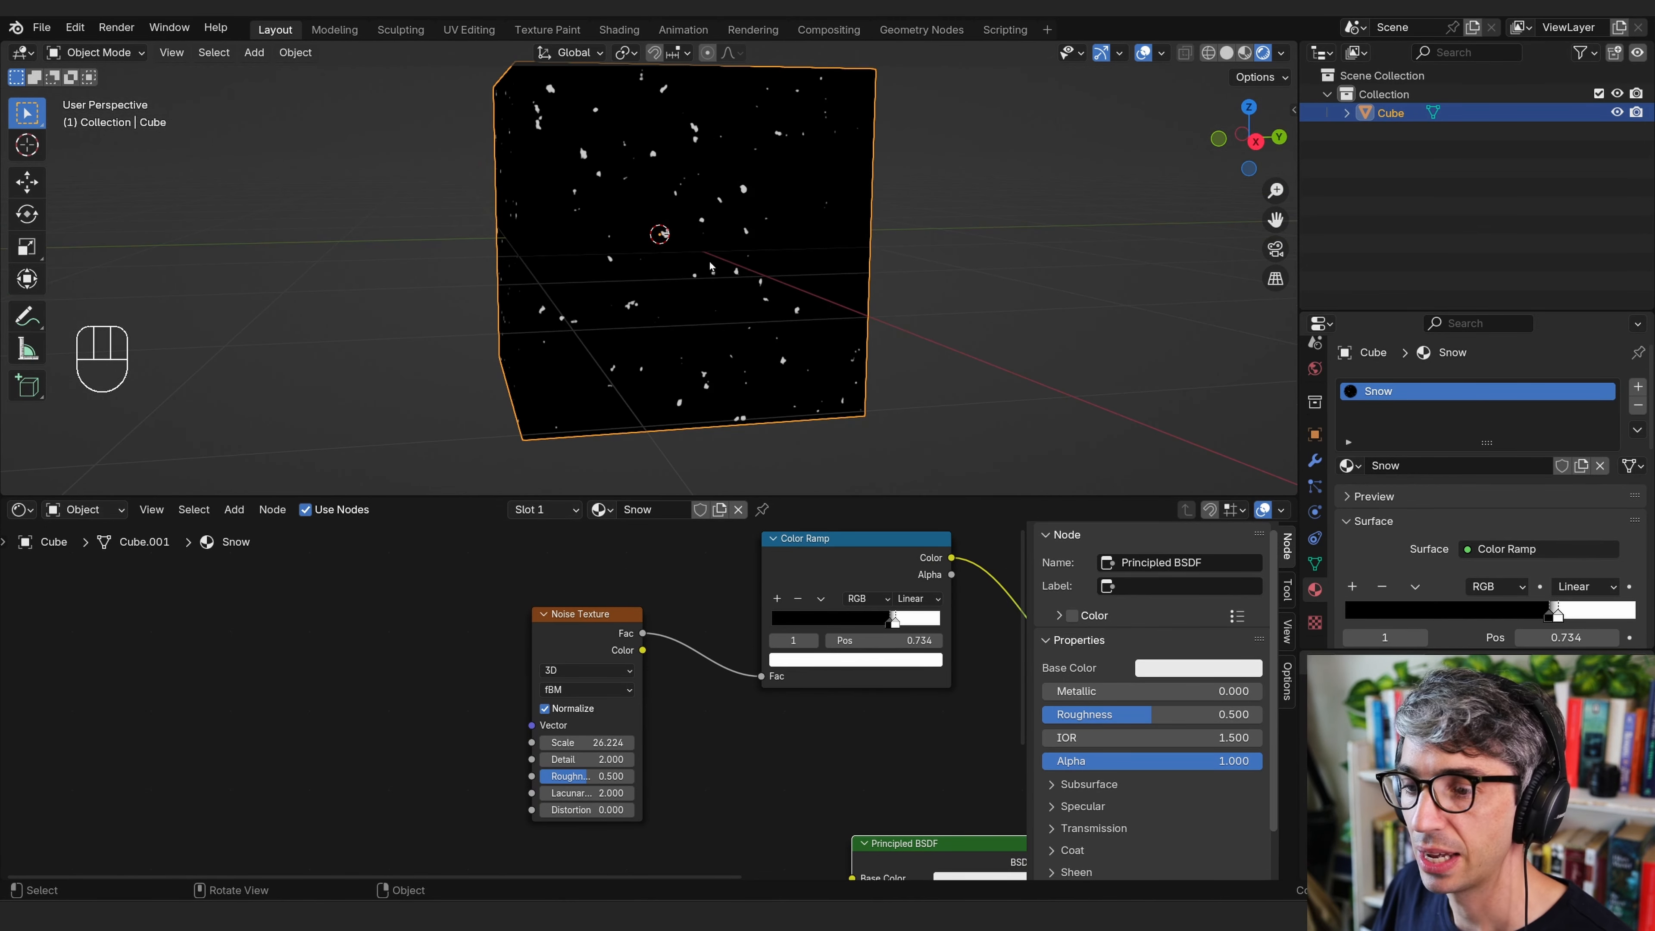
Try a high Noise Texture Detail of about 13.2 and inspect the flake edges up close.
{"action": "left_click_drag", "start_coordinate": [586, 759], "coordinate": [586, 759]}
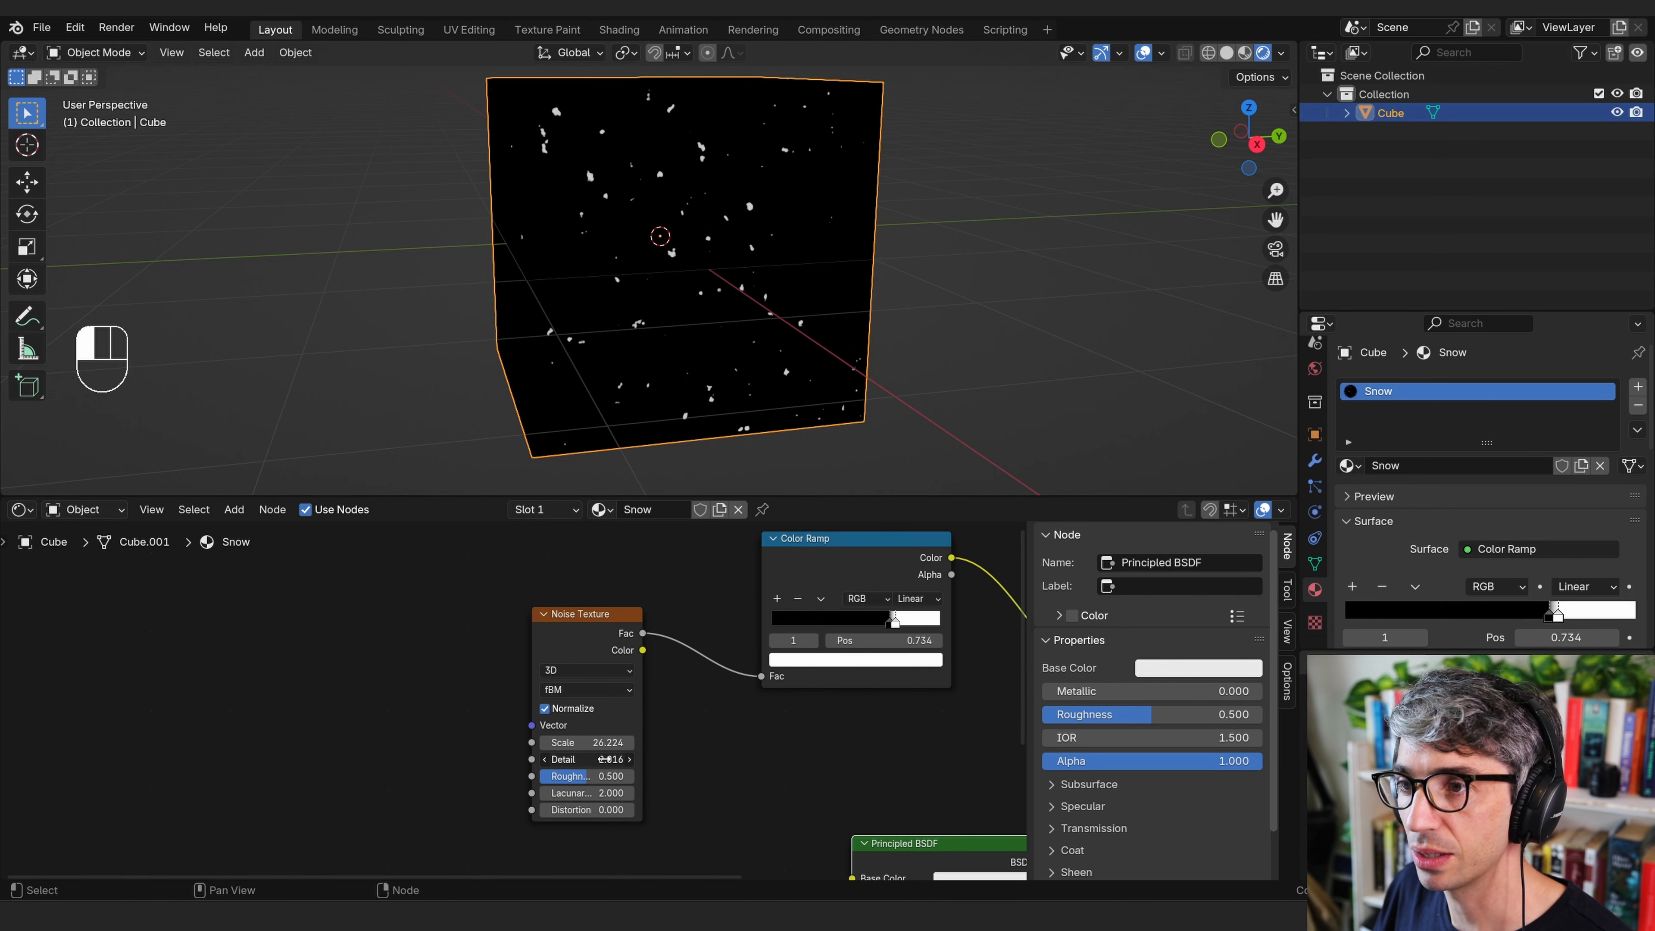
{"action": "scroll", "coordinate": [851, 202], "scroll_direction": "up", "scroll_amount": 4}
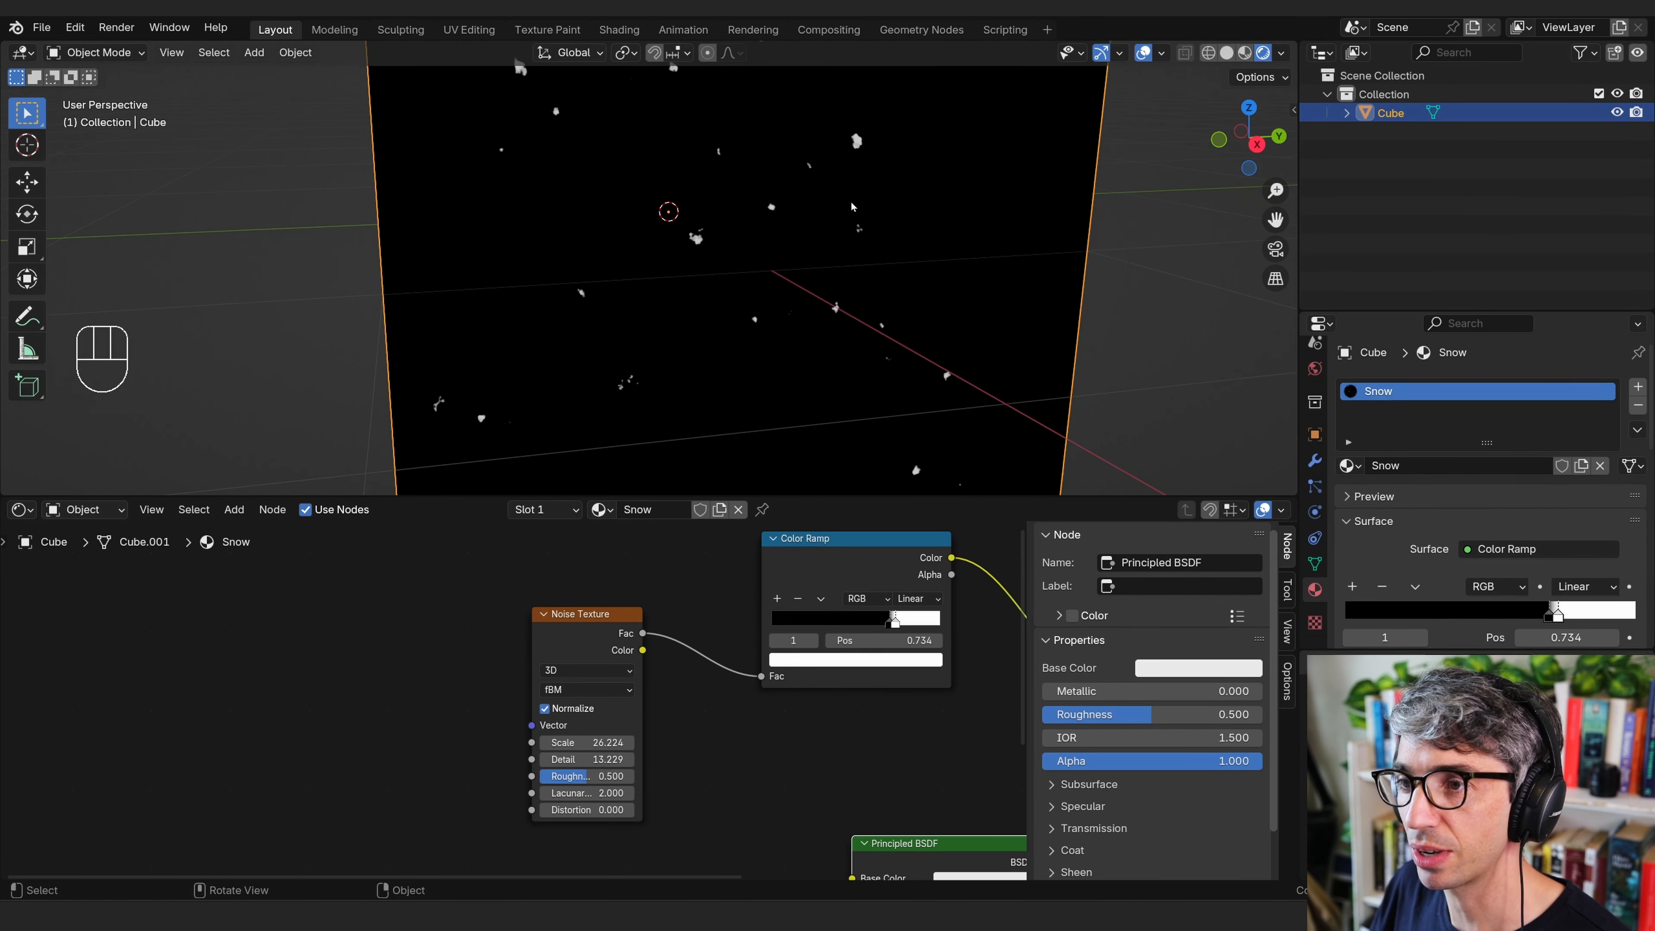
{"action": "middle_click_drag", "start_coordinate": [850, 202], "coordinate": [765, 226], "text": "shift"}
{"action": "scroll", "coordinate": [812, 250], "scroll_direction": "up", "scroll_amount": 3}
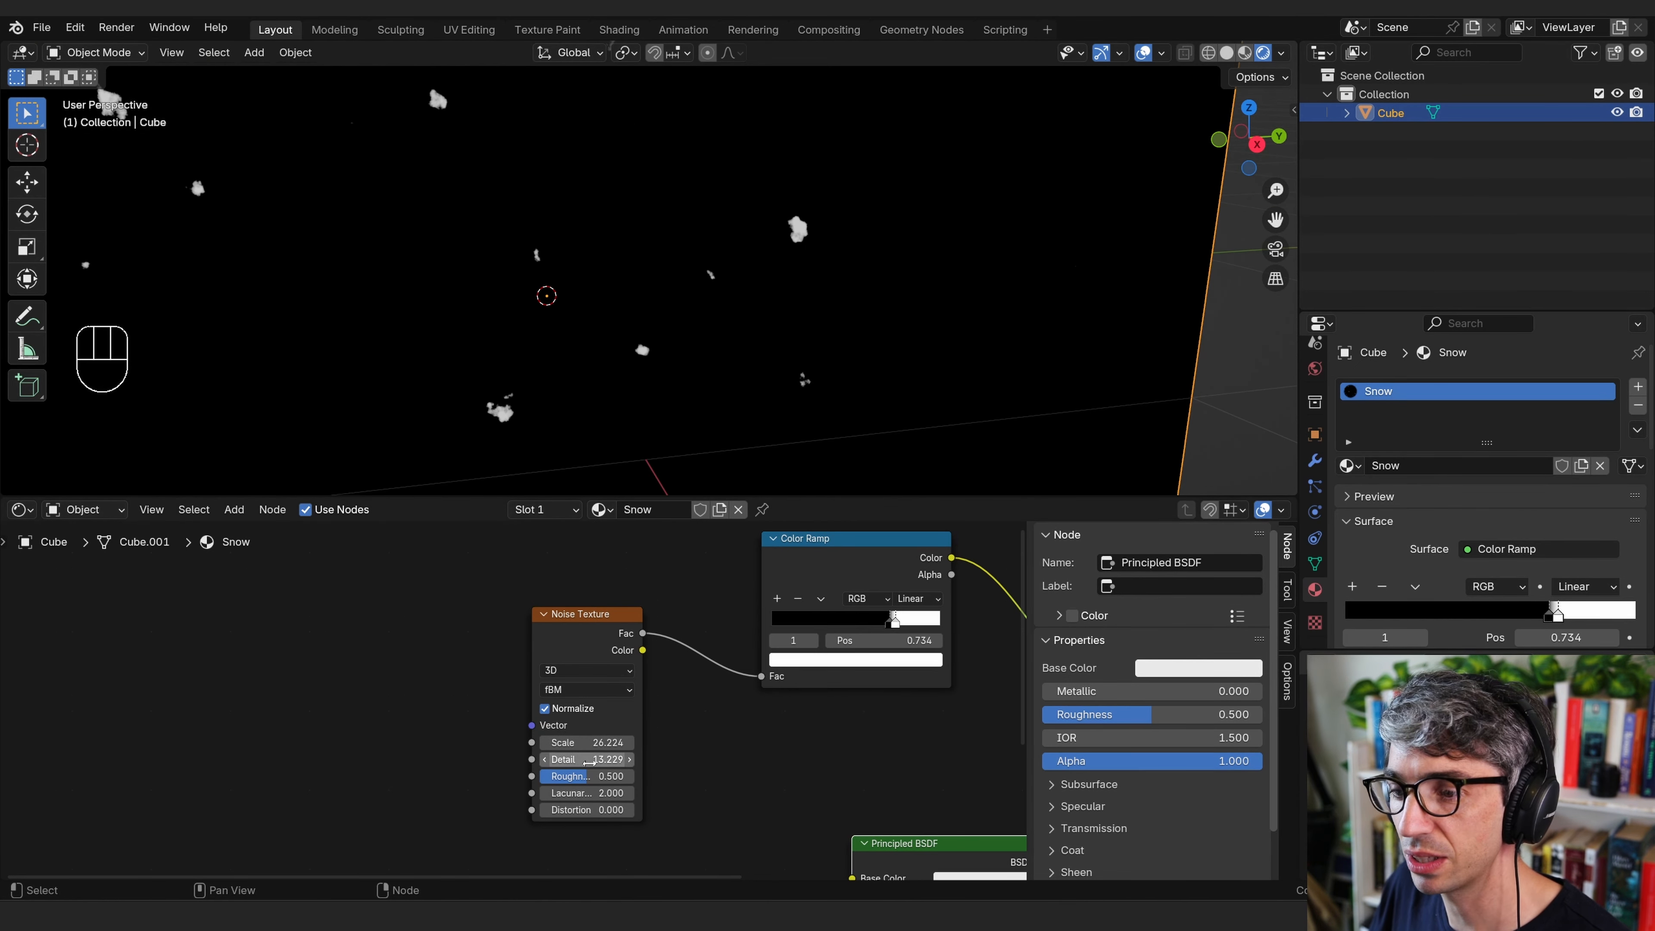
Try lower Noise Texture Detail values, ending with Detail set to 1, and check the flake shapes.
{"action": "left_click_drag", "start_coordinate": [585, 759], "coordinate": [695, 747]}
{"action": "left_click_drag", "start_coordinate": [317, 757], "coordinate": [57, 750]}
{"action": "left_click", "coordinate": [569, 758]}
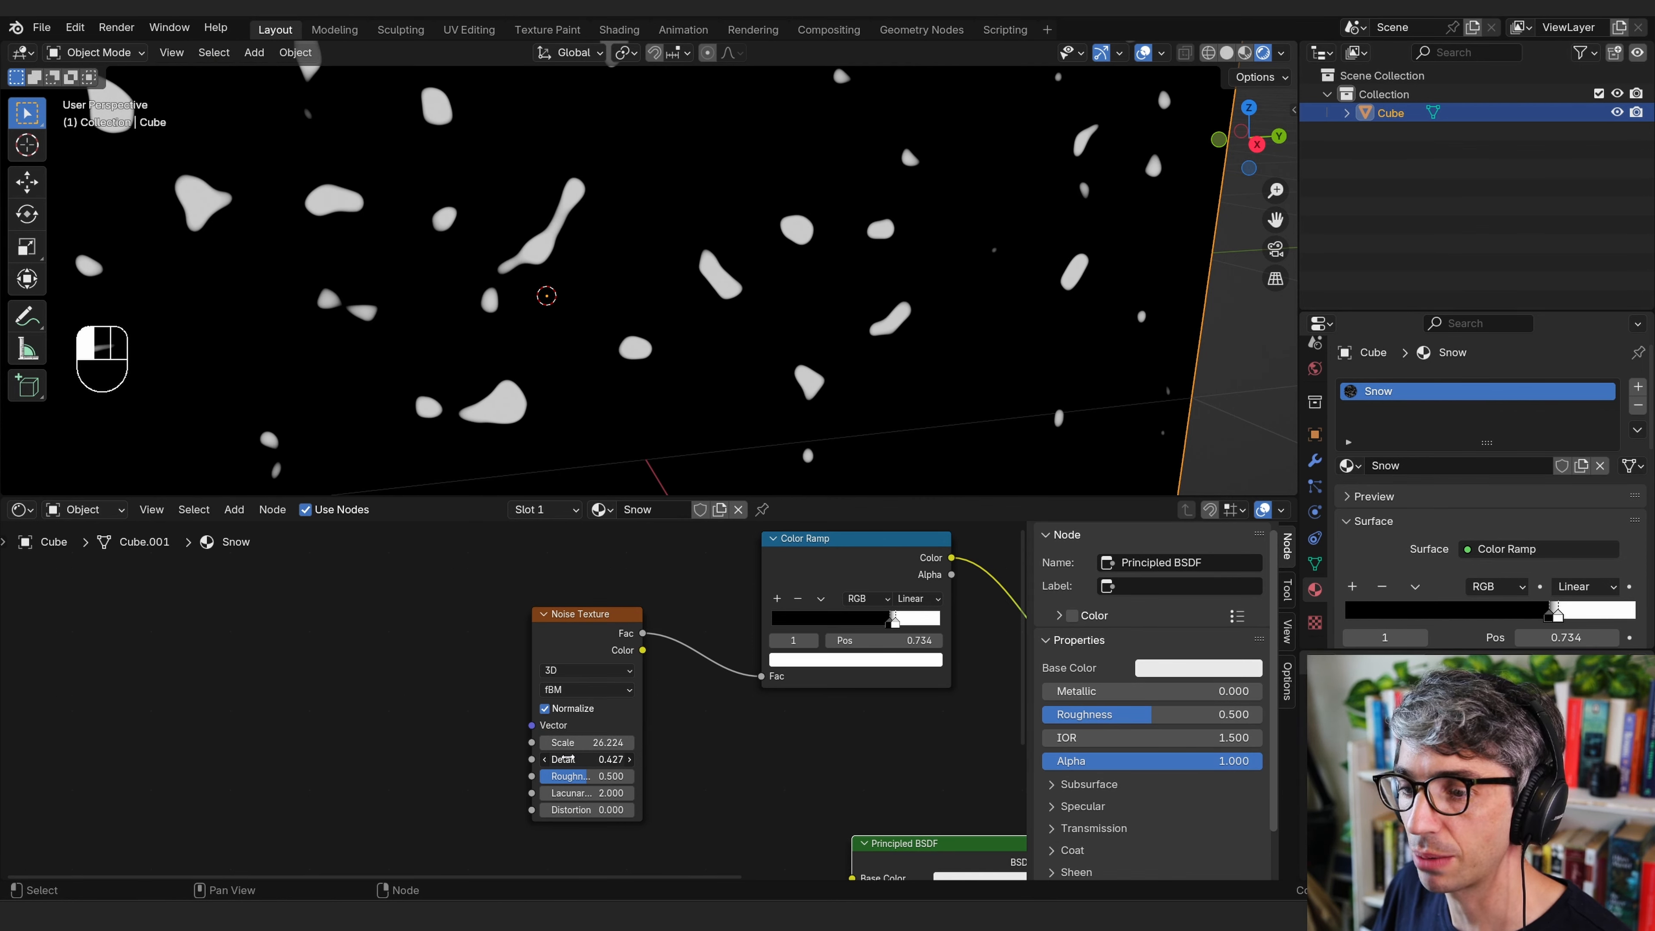
{"action": "type", "text": "1"}
{"action": "key", "text": "Return"}
{"action": "scroll", "coordinate": [632, 381], "scroll_direction": "down", "scroll_amount": 1}
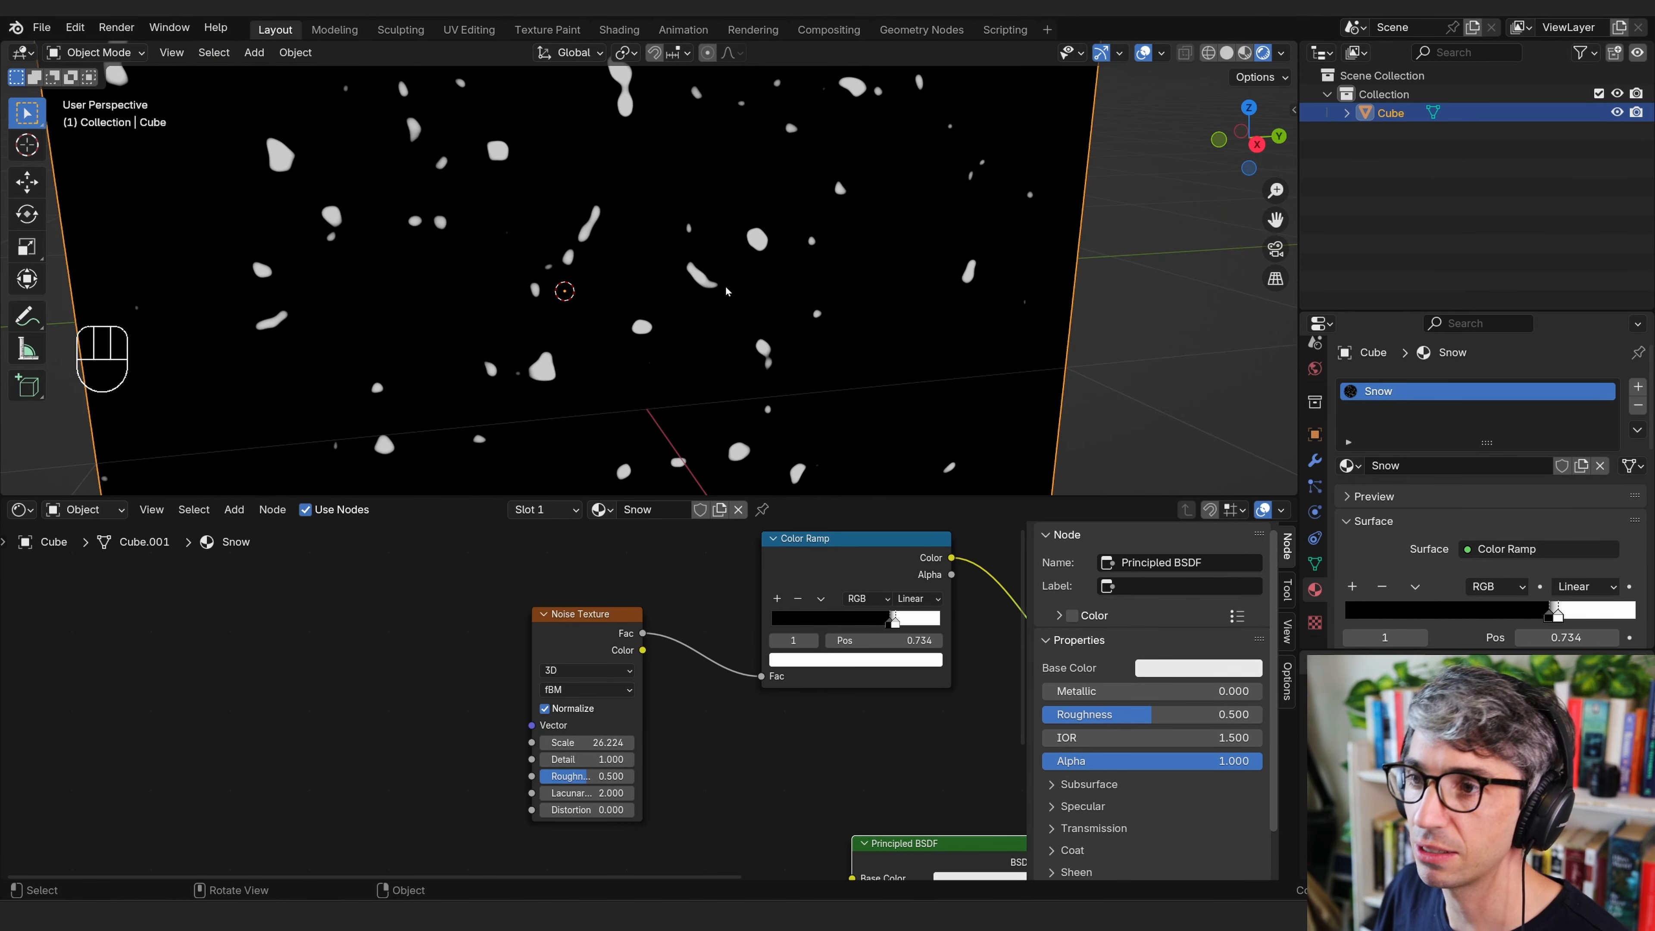
{"action": "middle_click_drag", "start_coordinate": [632, 380], "coordinate": [651, 417]}
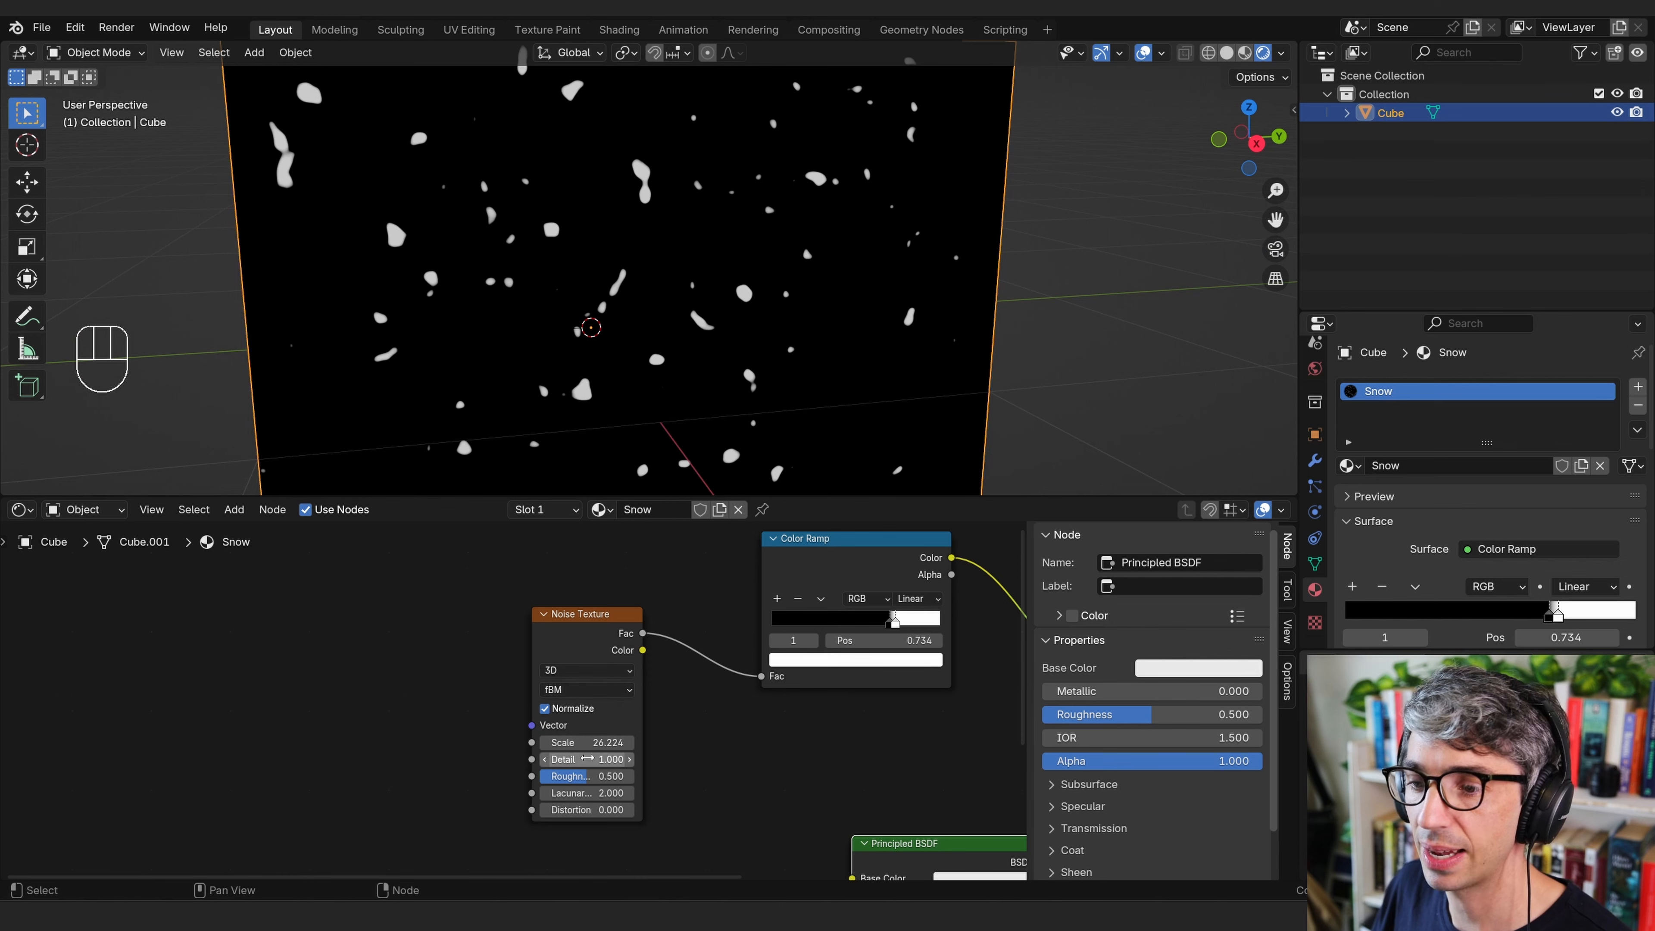
Set the Noise Texture's Detail to 2 and check the flakes on the cube.
{"action": "left_click", "coordinate": [589, 758]}
{"action": "type", "text": "2"}
{"action": "key", "text": "Return"}
{"action": "scroll", "coordinate": [745, 366], "scroll_direction": "down", "scroll_amount": 2}
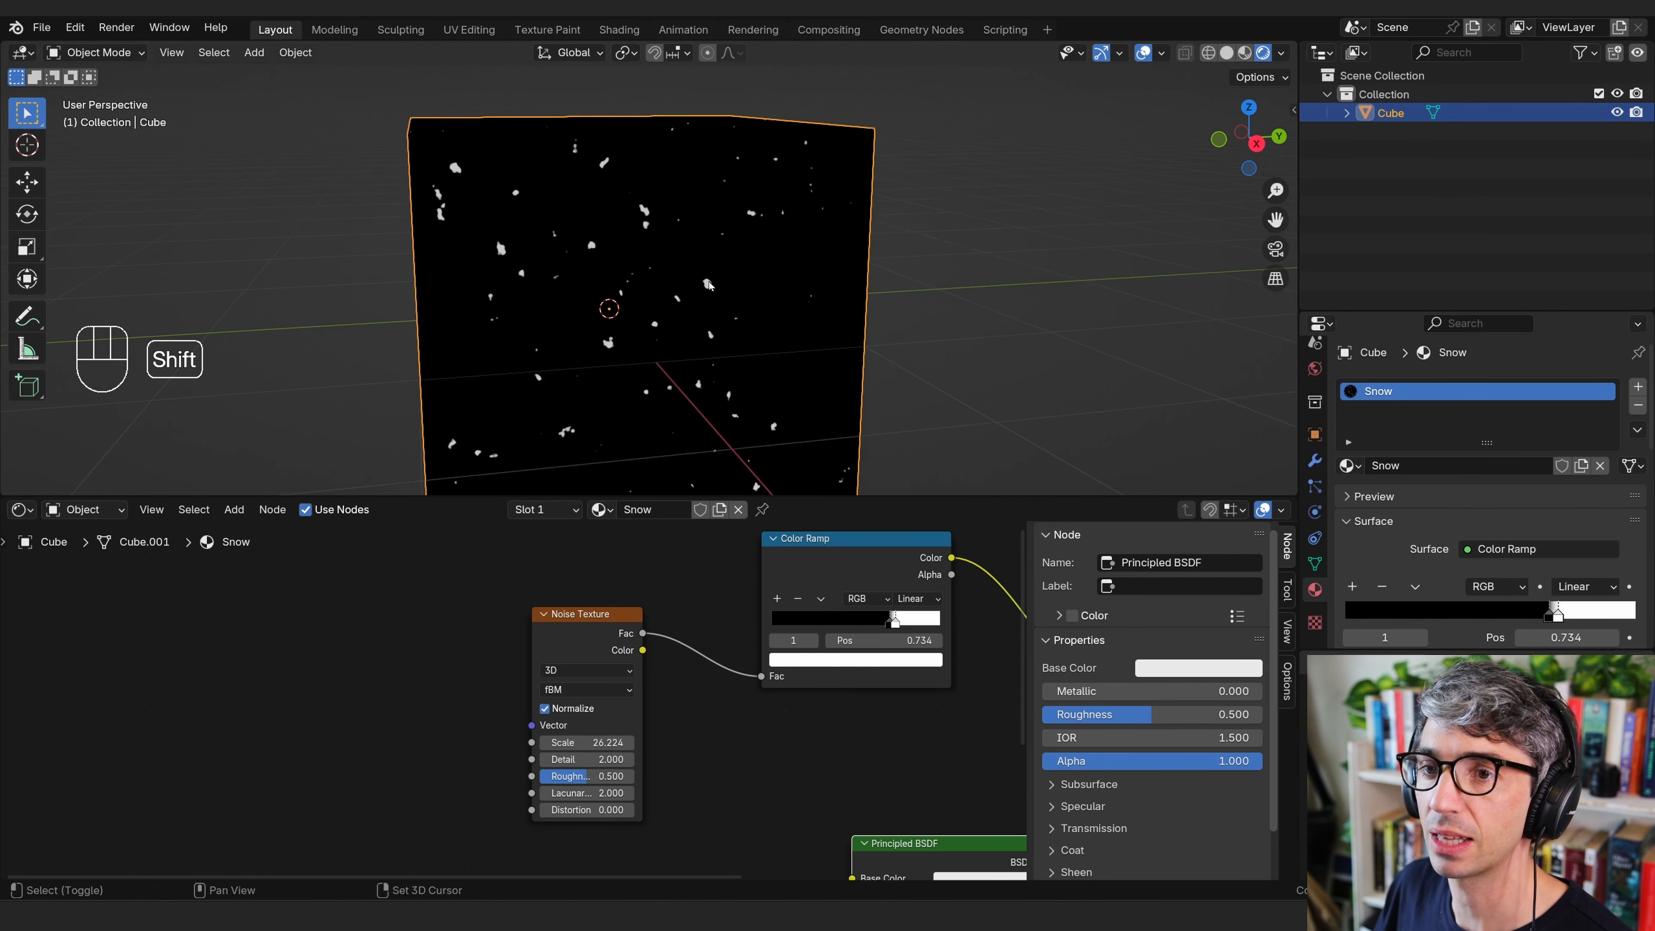
{"action": "middle_click_drag", "start_coordinate": [745, 366], "coordinate": [799, 217], "text": "shift"}
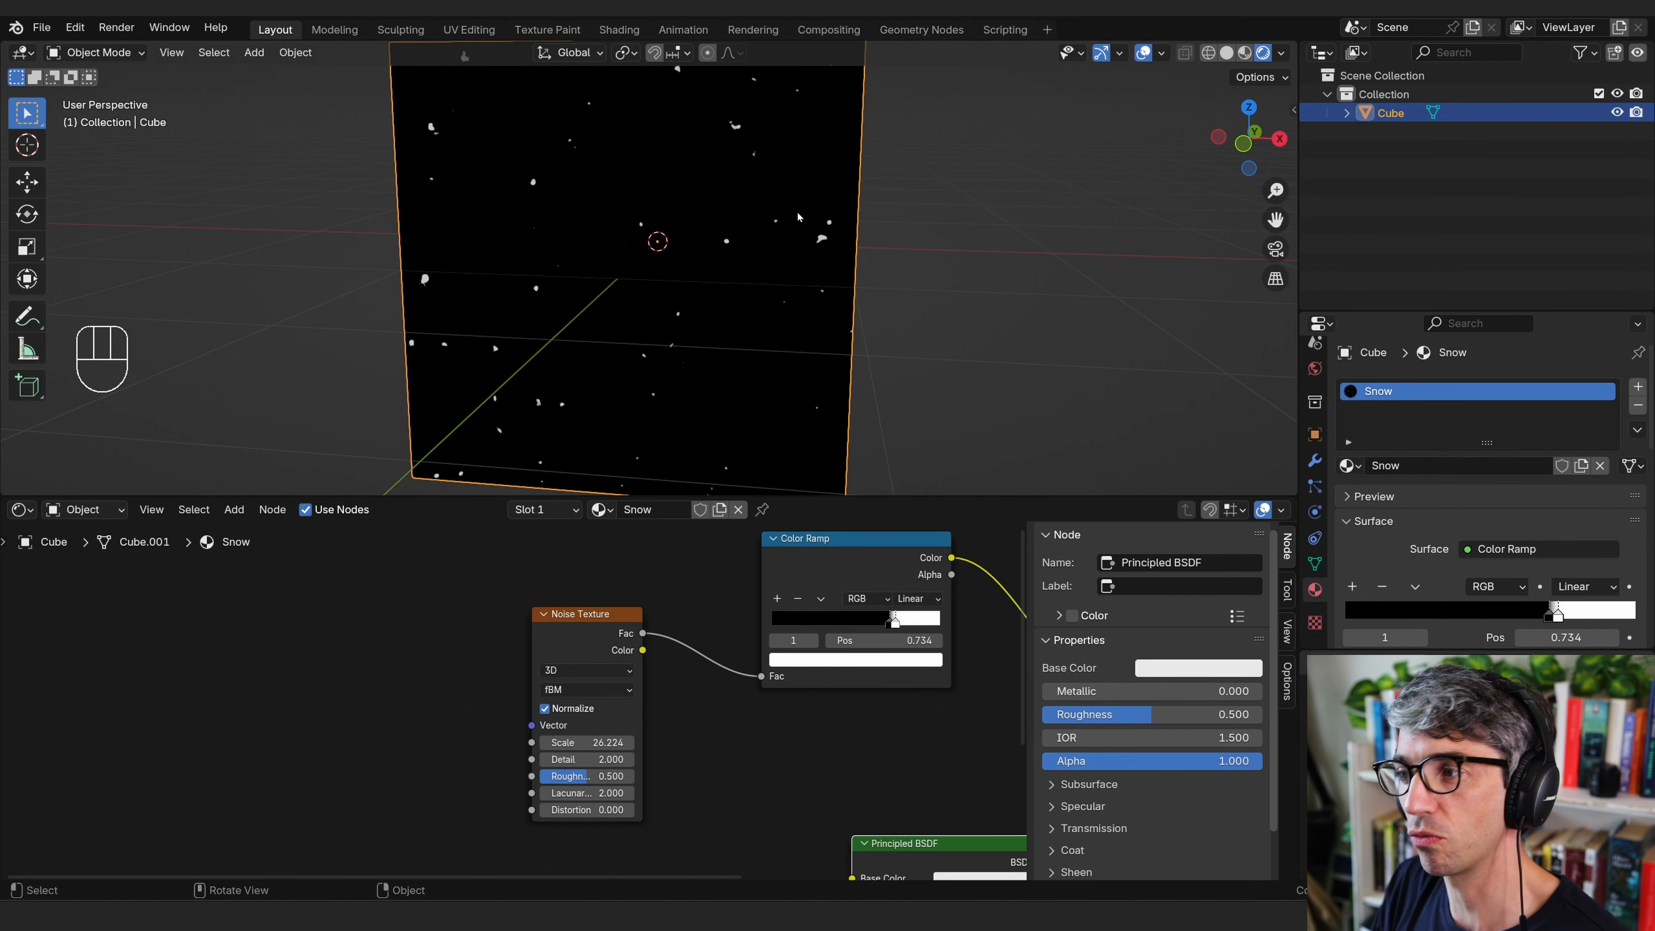
{"action": "middle_click_drag", "start_coordinate": [799, 217], "coordinate": [800, 458]}
Shift the Noise Texture node slightly toward the Color Ramp to leave room before it.
{"action": "left_click", "coordinate": [675, 691]}
{"action": "middle_click_drag", "start_coordinate": [676, 691], "coordinate": [864, 682]}
{"action": "scroll", "coordinate": [717, 306], "scroll_direction": "down", "scroll_amount": 1}
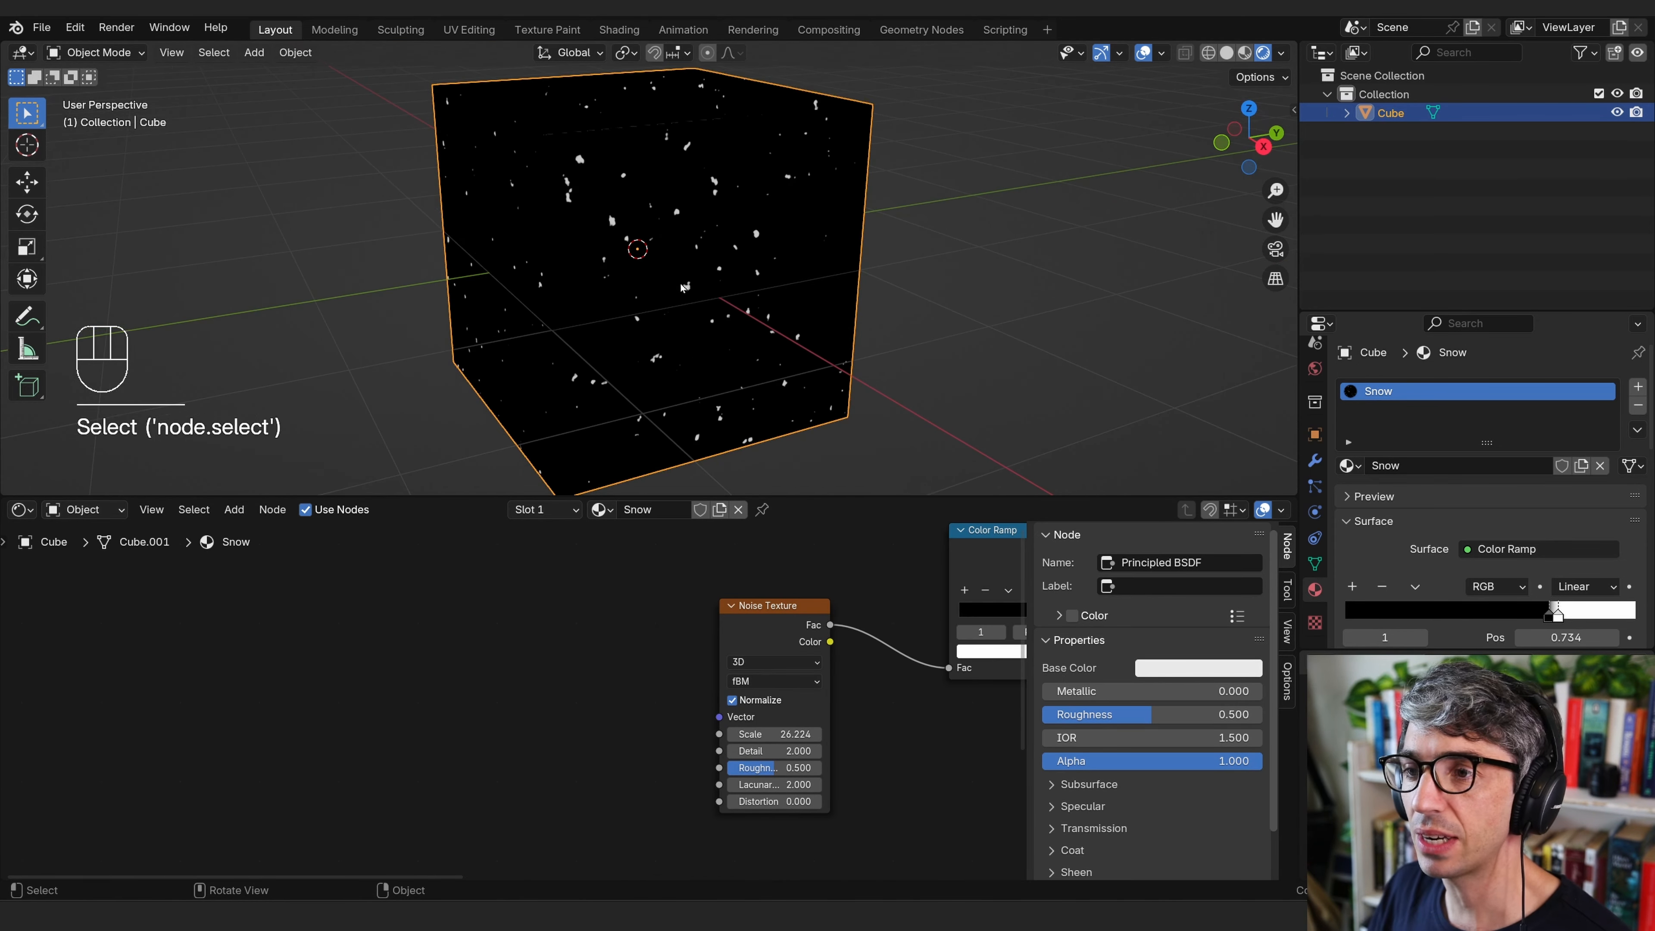
{"action": "middle_click_drag", "start_coordinate": [726, 291], "coordinate": [755, 282]}
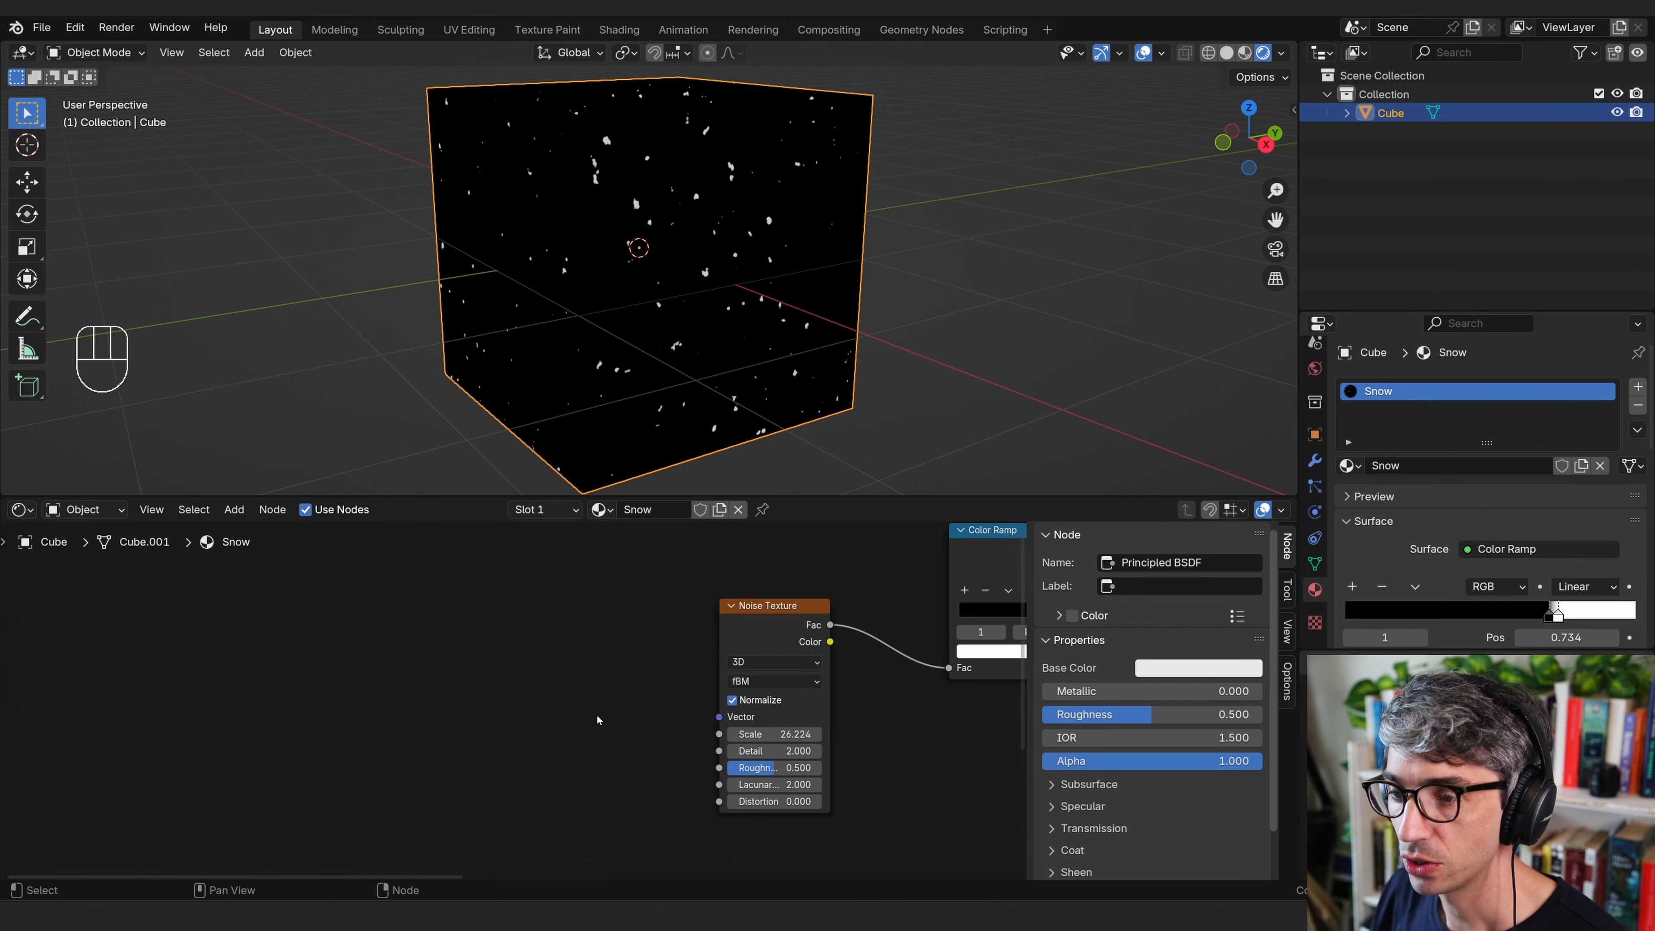
{"action": "left_click", "coordinate": [774, 621]}
{"action": "left_click_drag", "start_coordinate": [774, 622], "coordinate": [806, 627]}
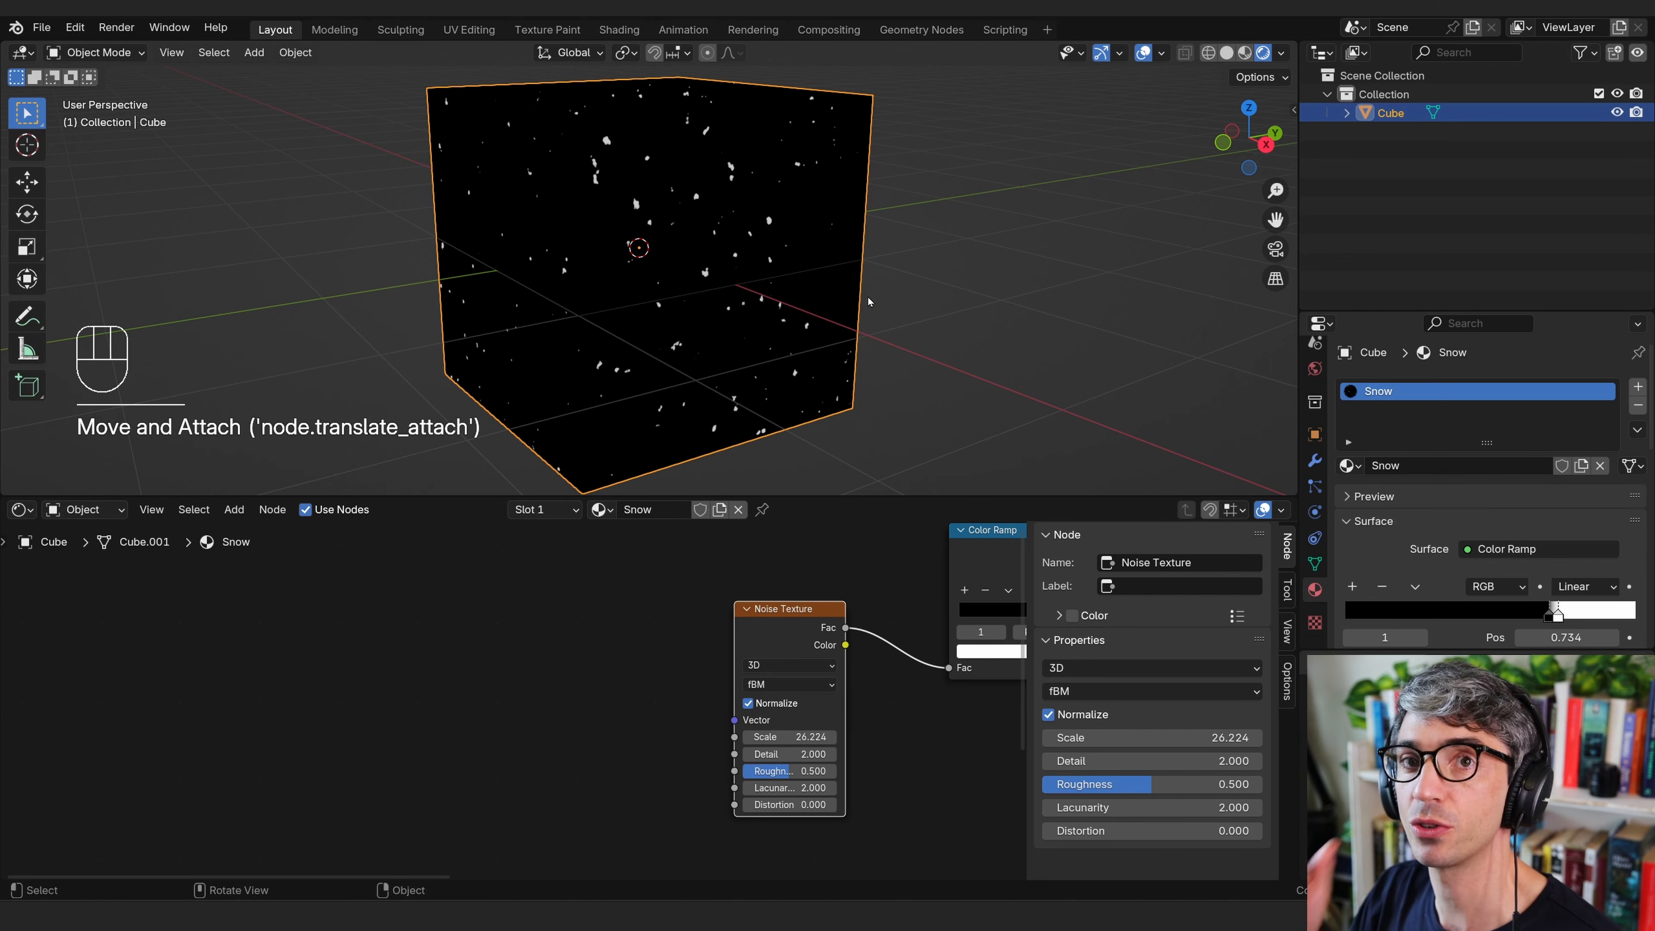
{"action": "left_click", "coordinate": [606, 702]}
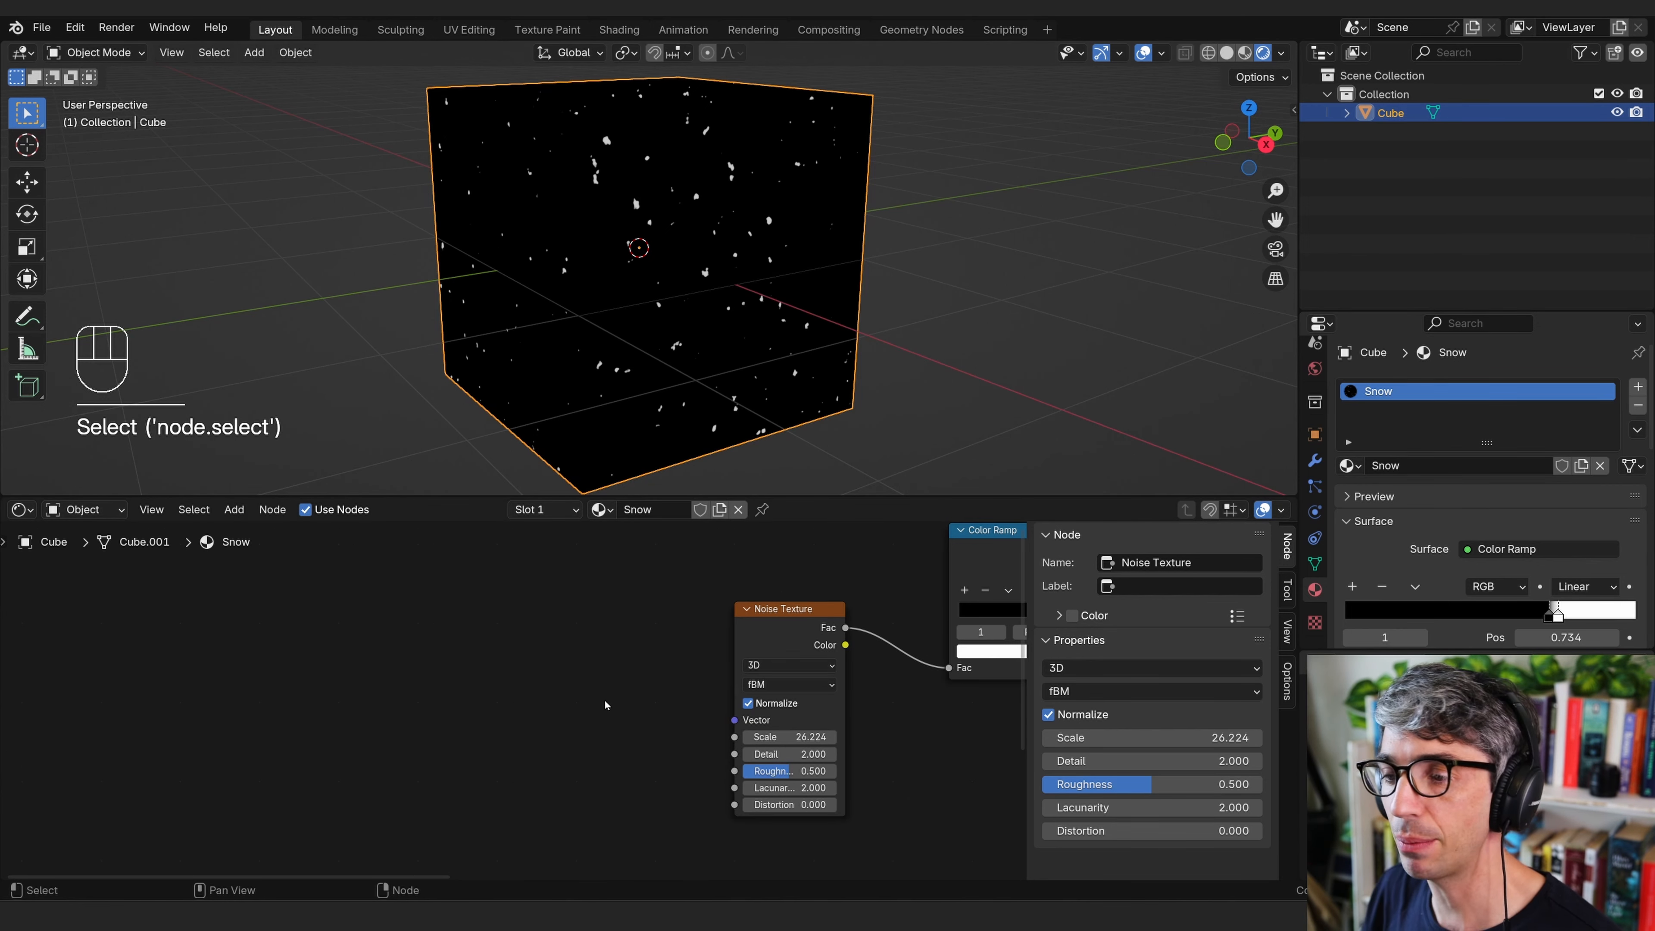
Add a Texture Coordinate node in the free space before the Noise Texture.
{"action": "key", "text": "shift+a"}
{"action": "left_click", "coordinate": [468, 615]}
{"action": "type", "text": "t"}
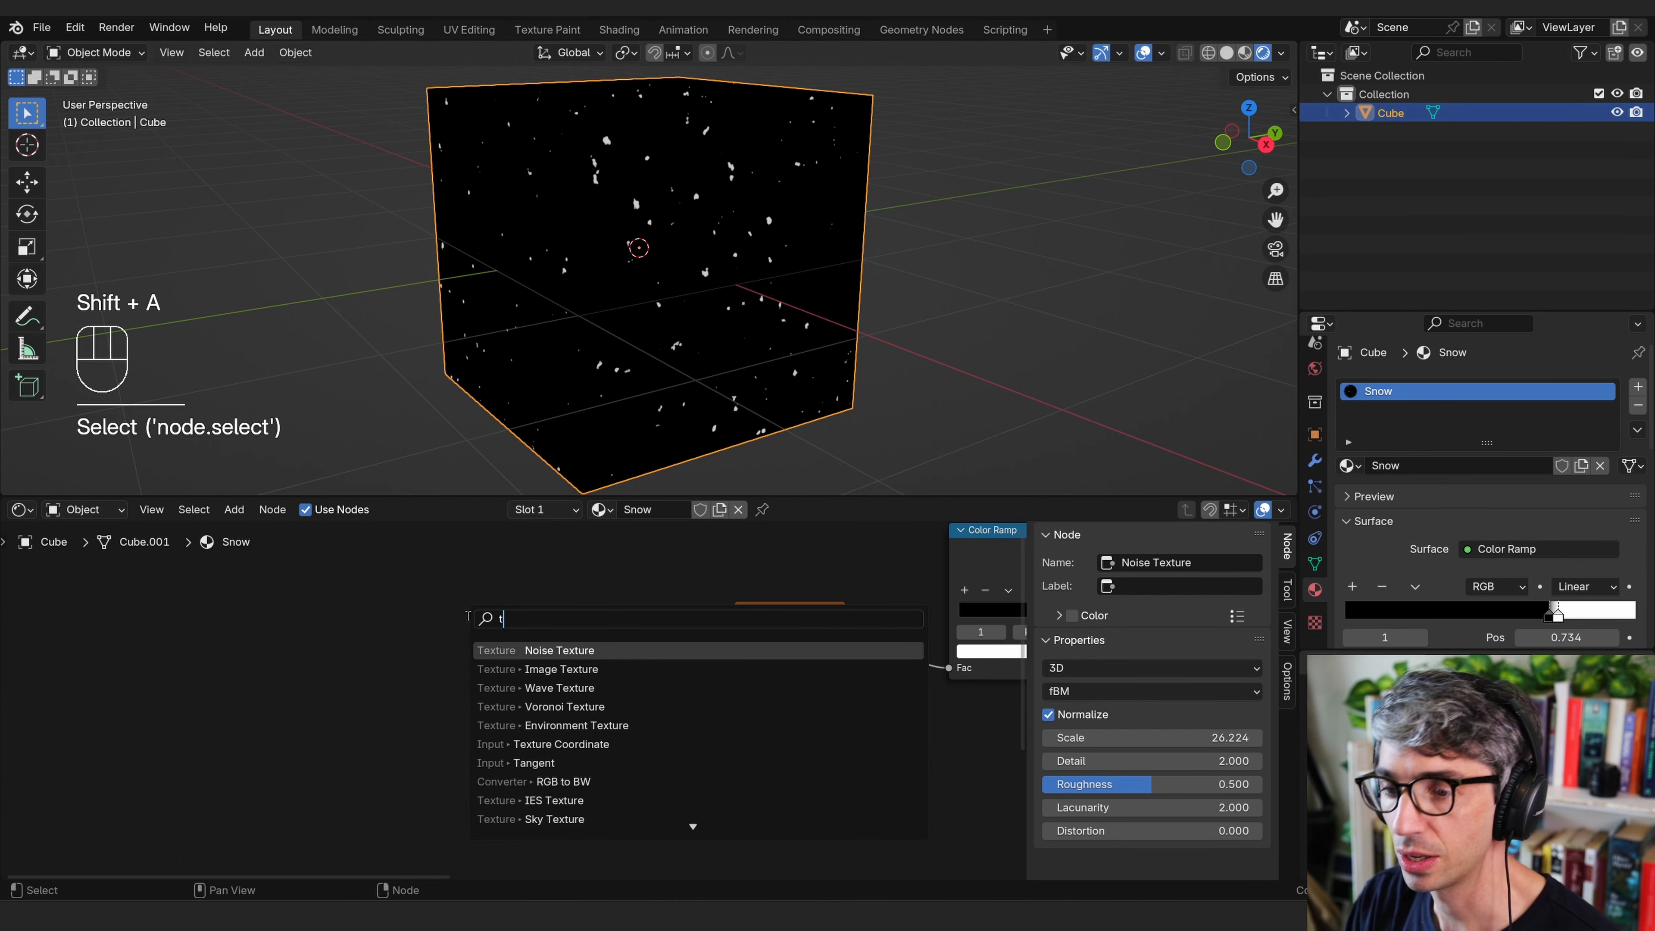
{"action": "type", "text": "ex"}
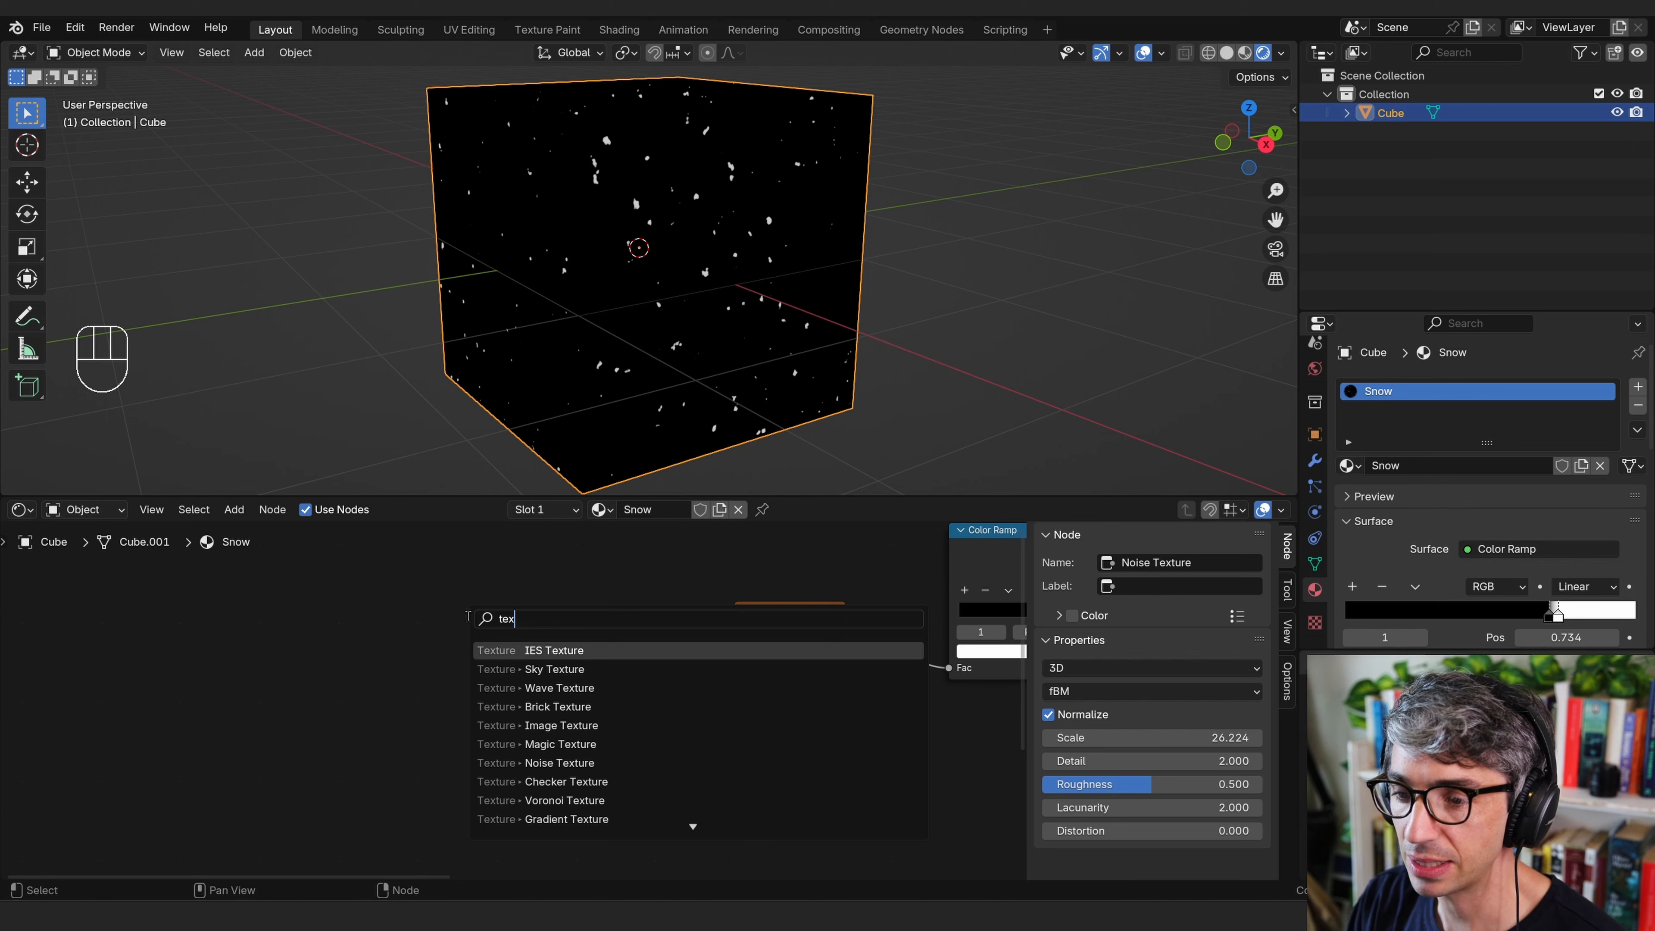
{"action": "type", "text": "ture co"}
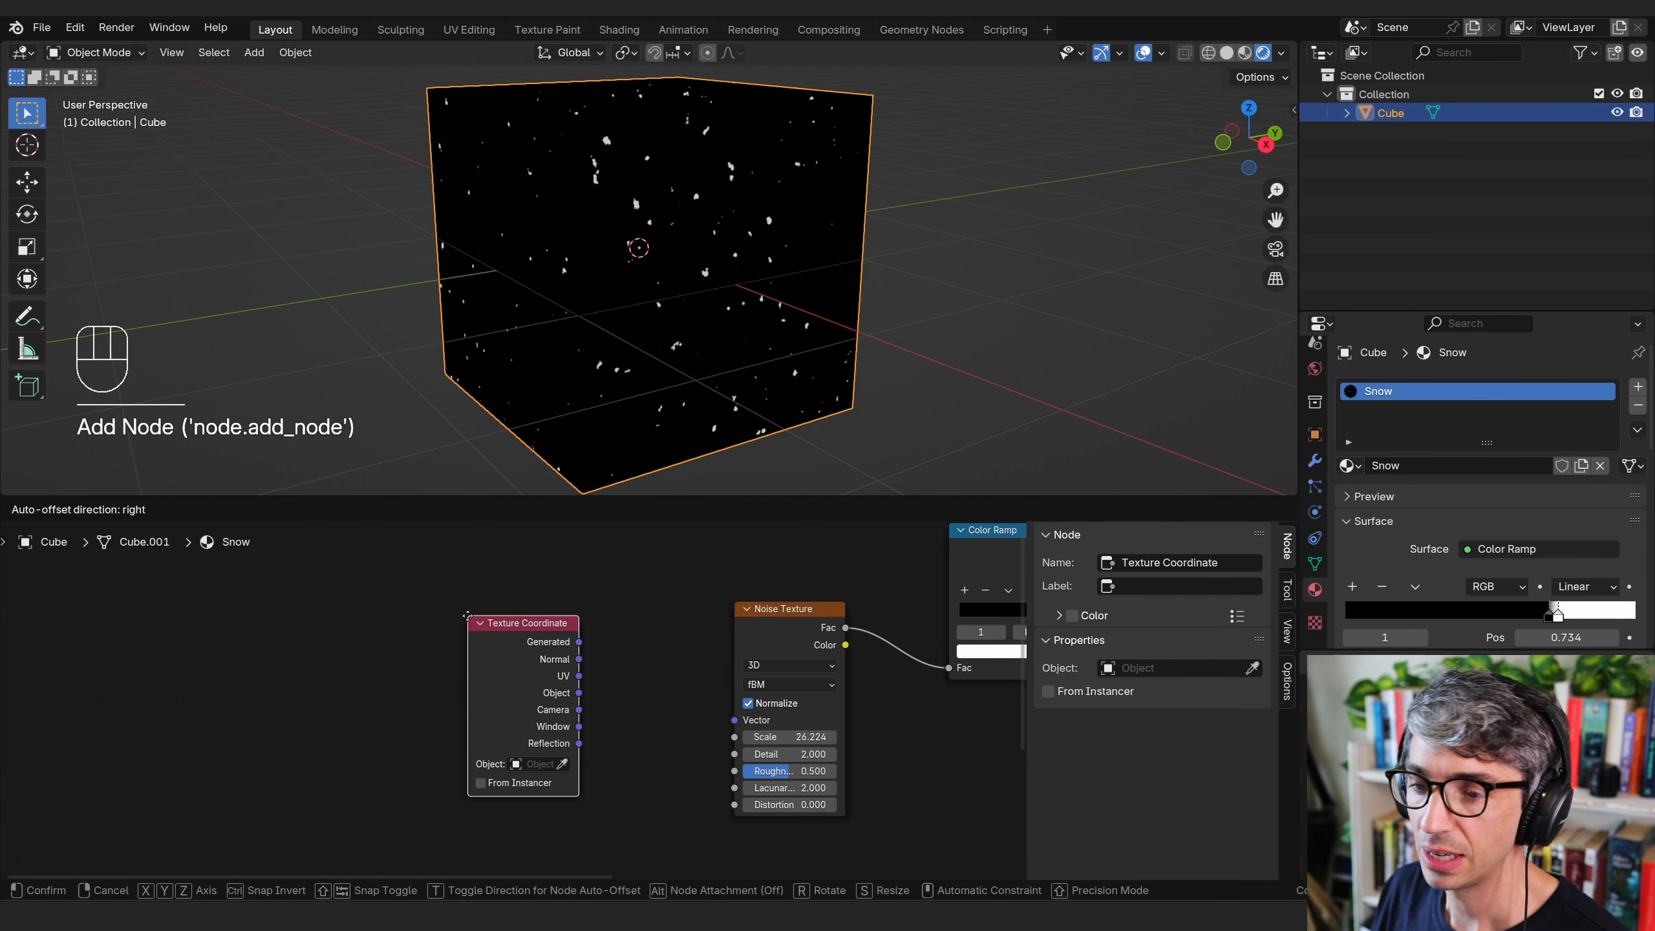
{"action": "left_click", "coordinate": [389, 646]}
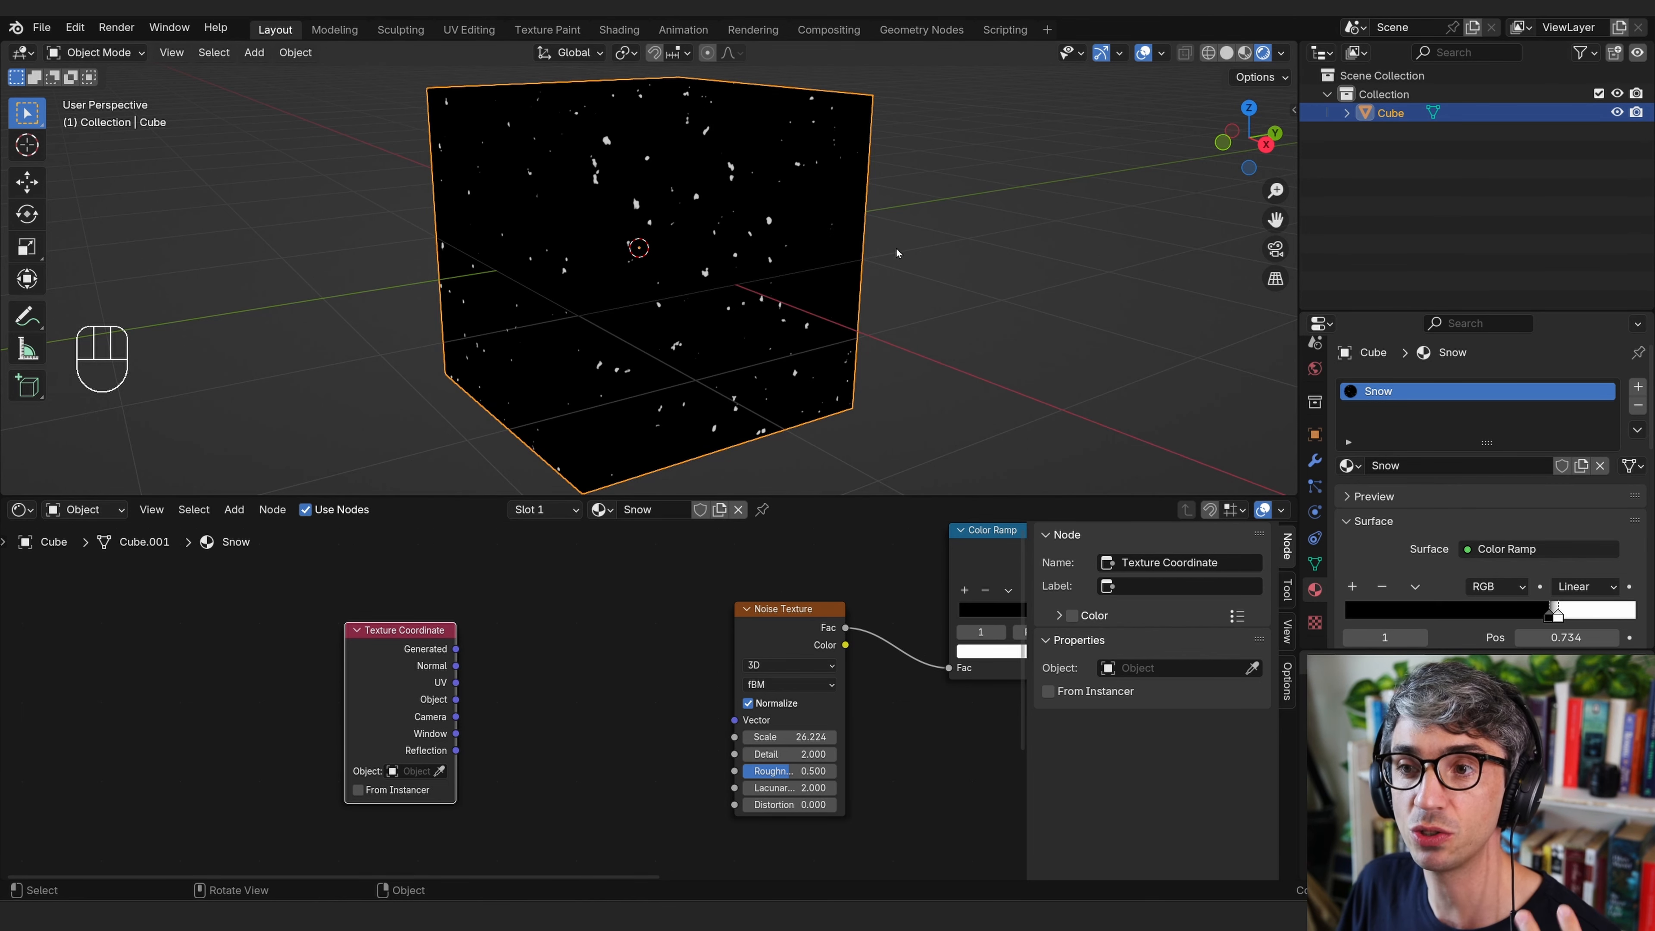
Connect the Texture Coordinate's Generated output to the Noise Texture's Vector input and move the Texture Coordinate farther away.
{"action": "left_click_drag", "start_coordinate": [456, 654], "coordinate": [735, 720]}
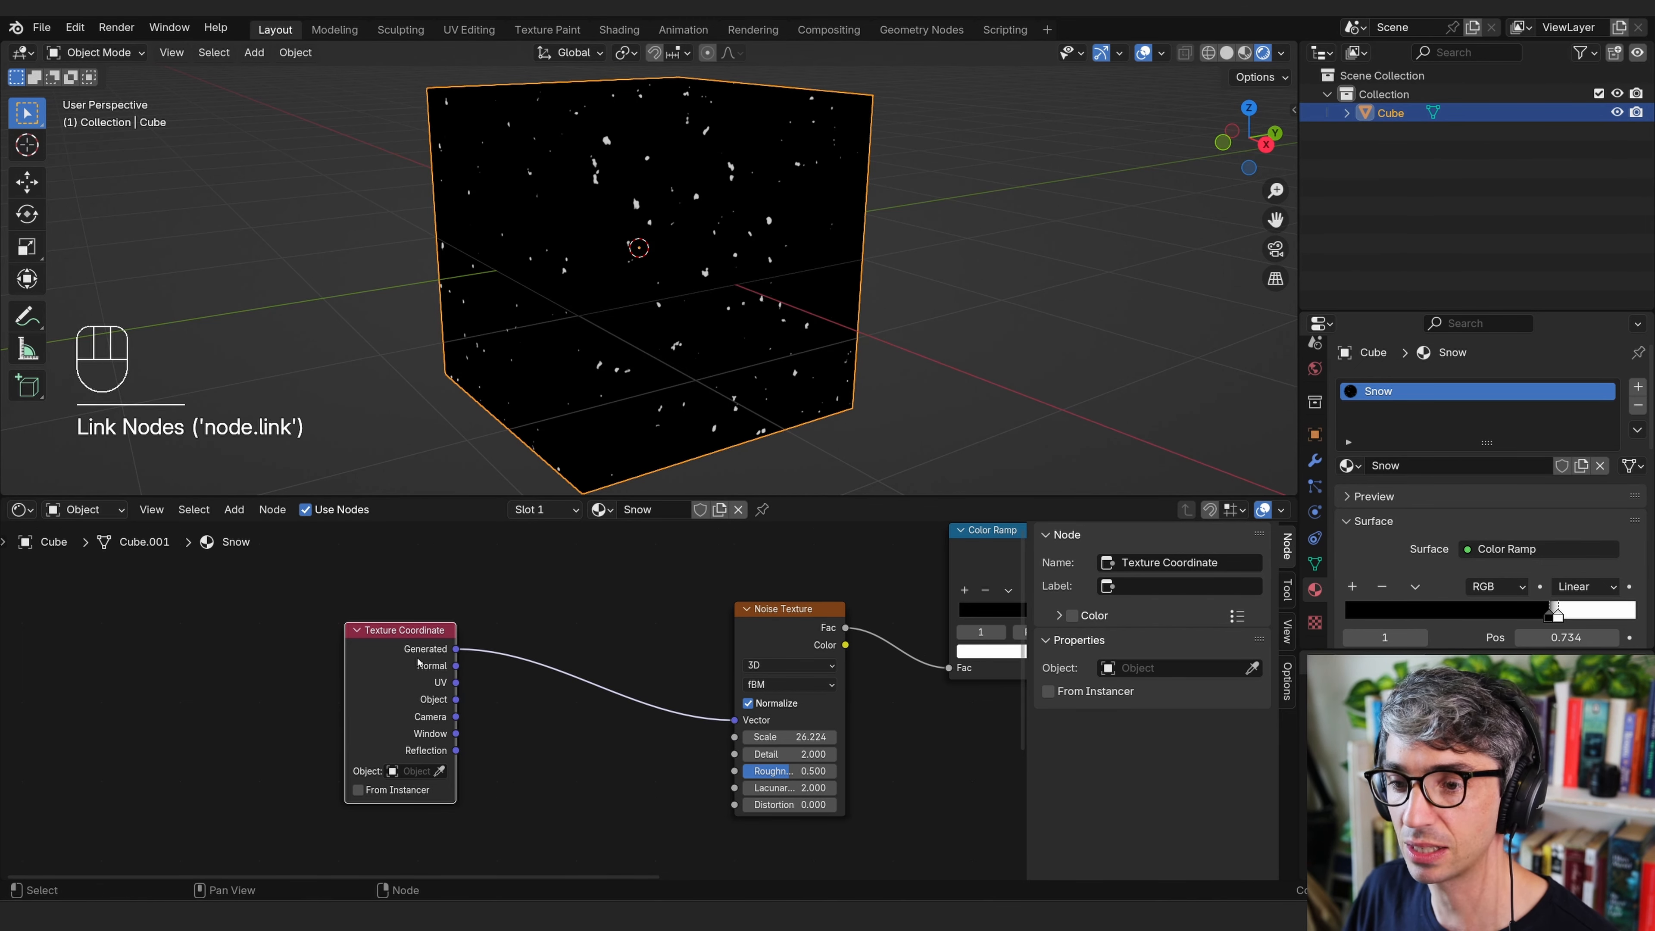
{"action": "left_click_drag", "start_coordinate": [370, 686], "coordinate": [318, 668]}
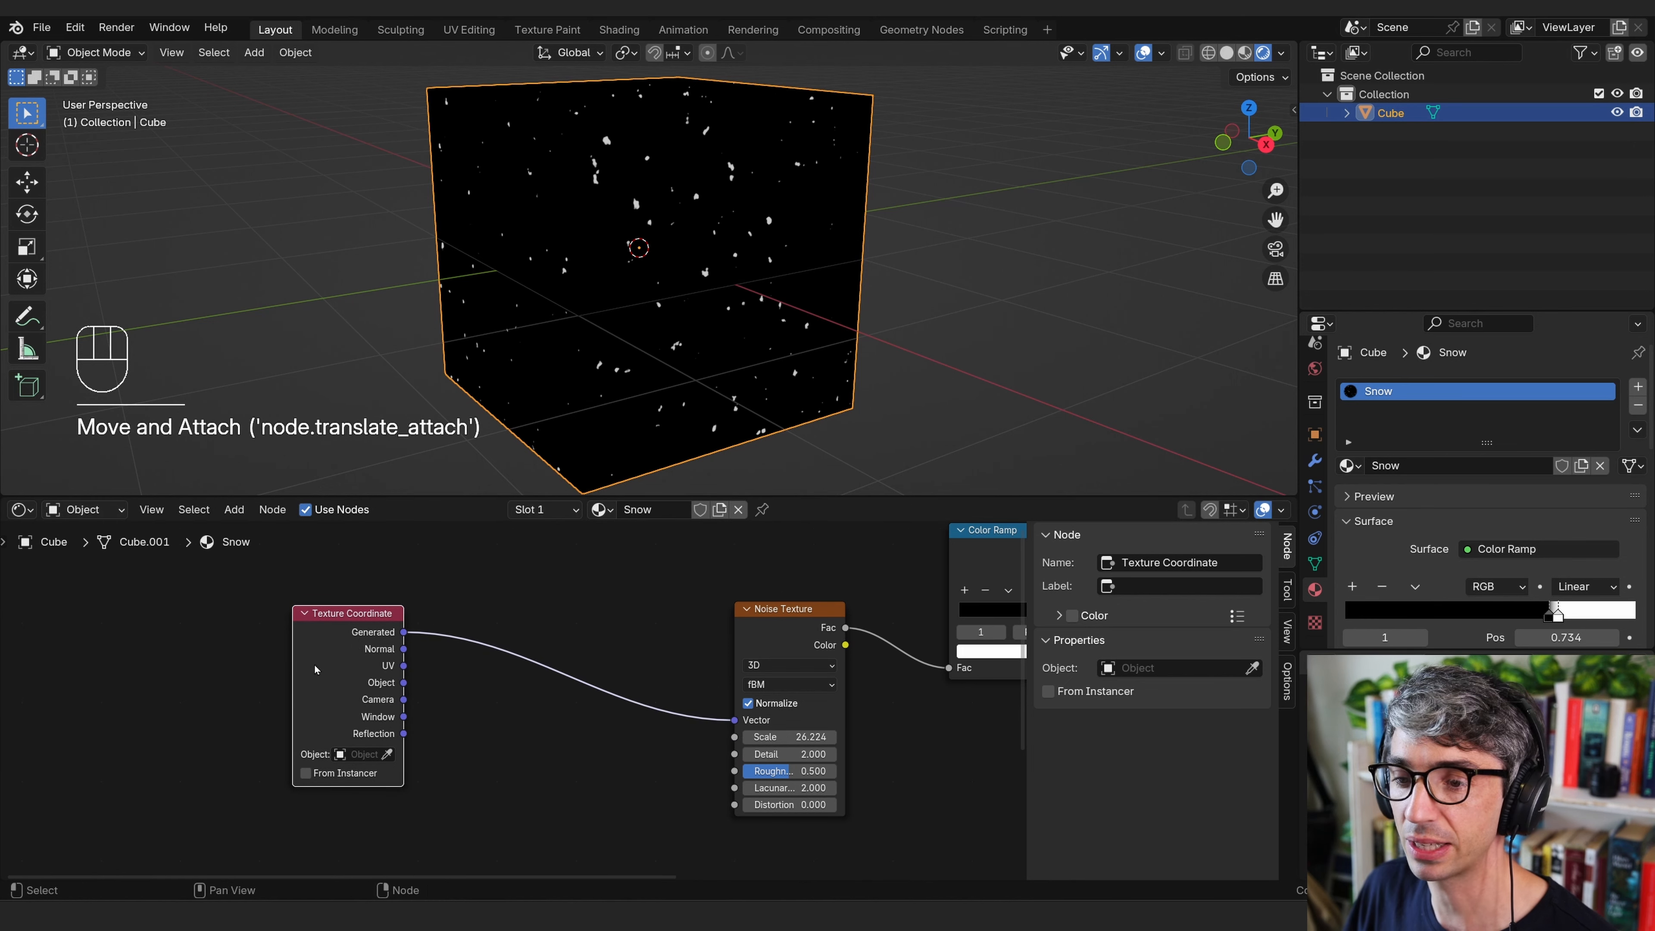
{"action": "left_click", "coordinate": [474, 705]}
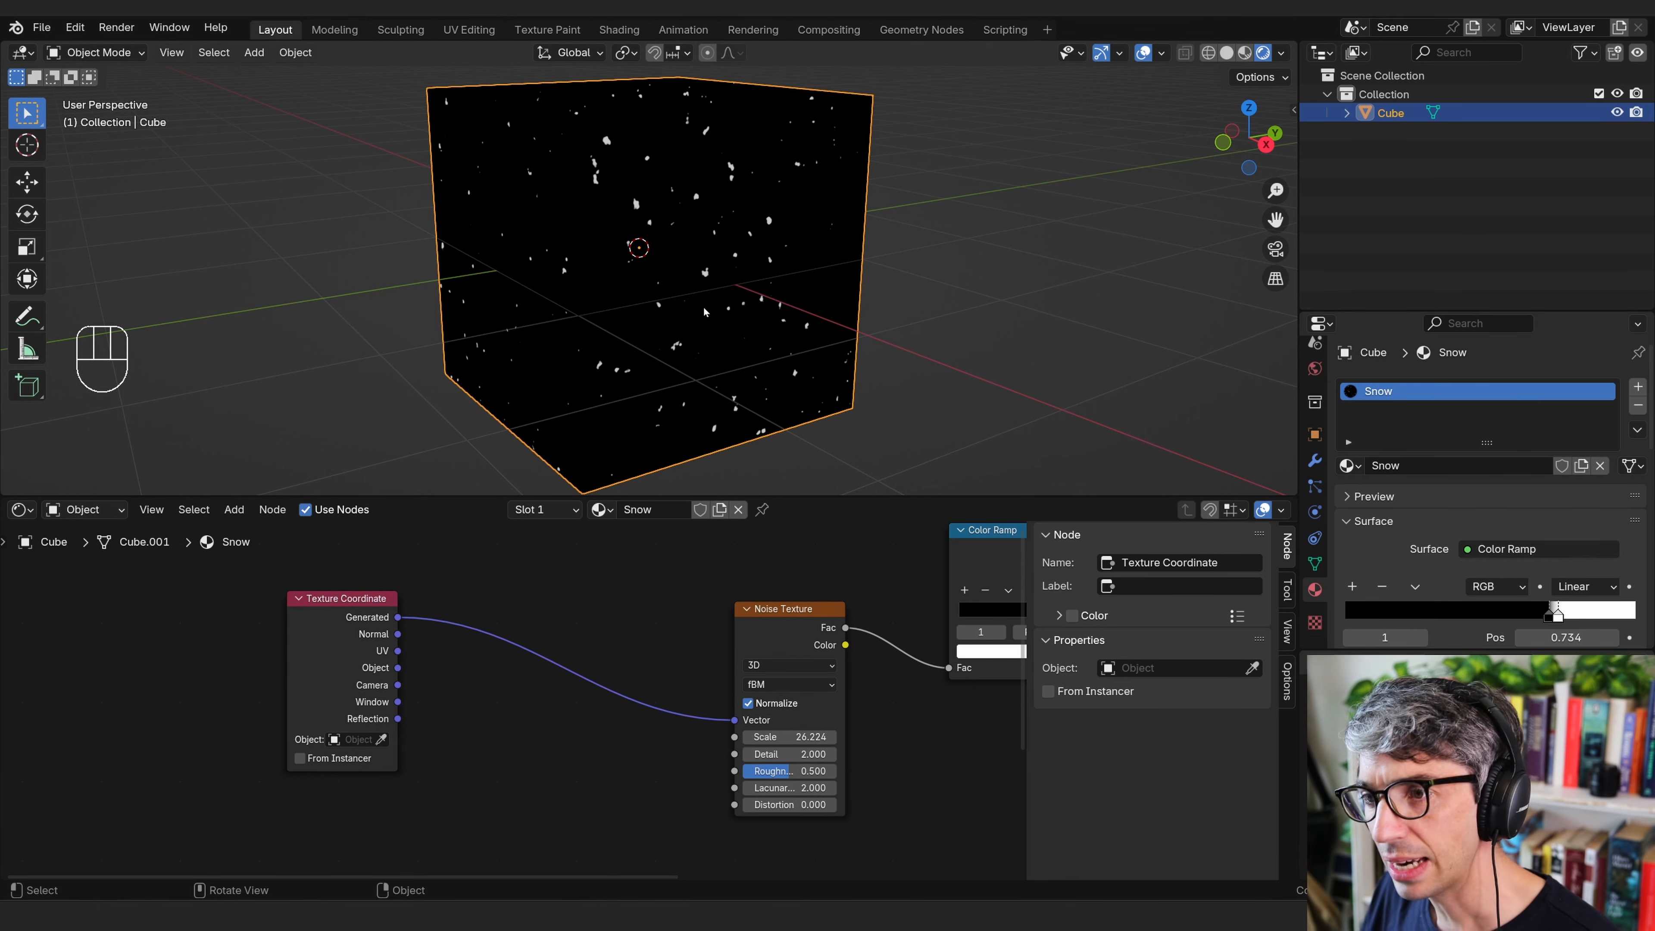
Insert a Mapping node between the Texture Coordinate and the Noise Texture, and space the nodes apart.
{"action": "key", "text": "shift+a"}
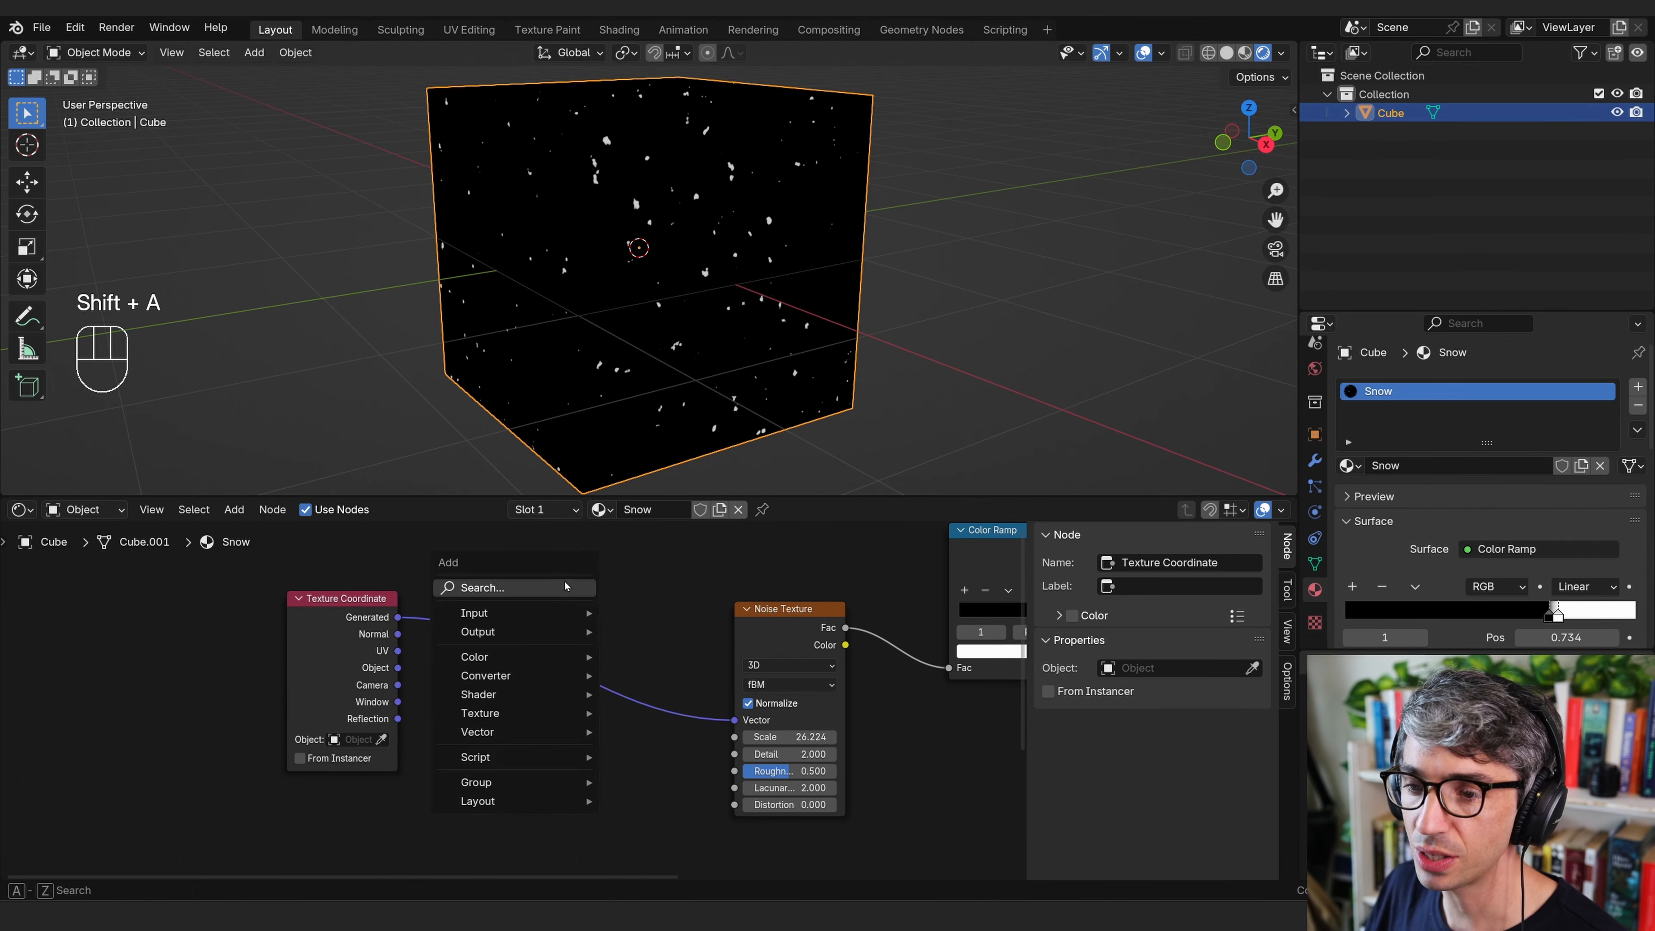
{"action": "type", "text": "mapp"}
{"action": "left_click", "coordinate": [587, 615]}
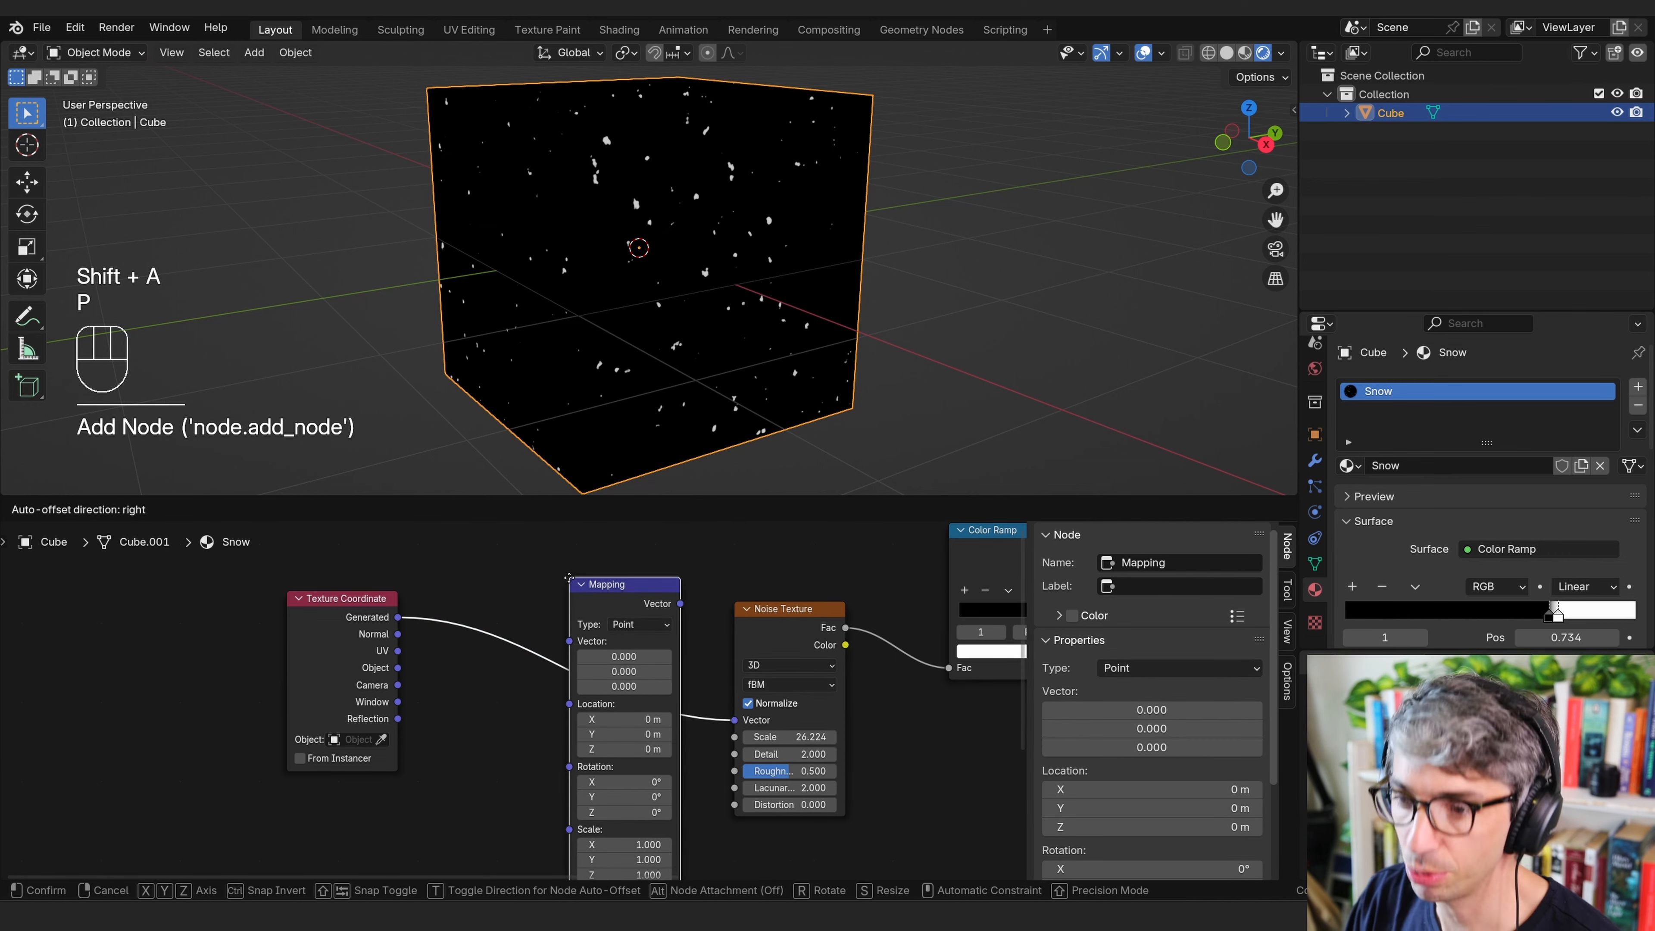
{"action": "left_click", "coordinate": [496, 572]}
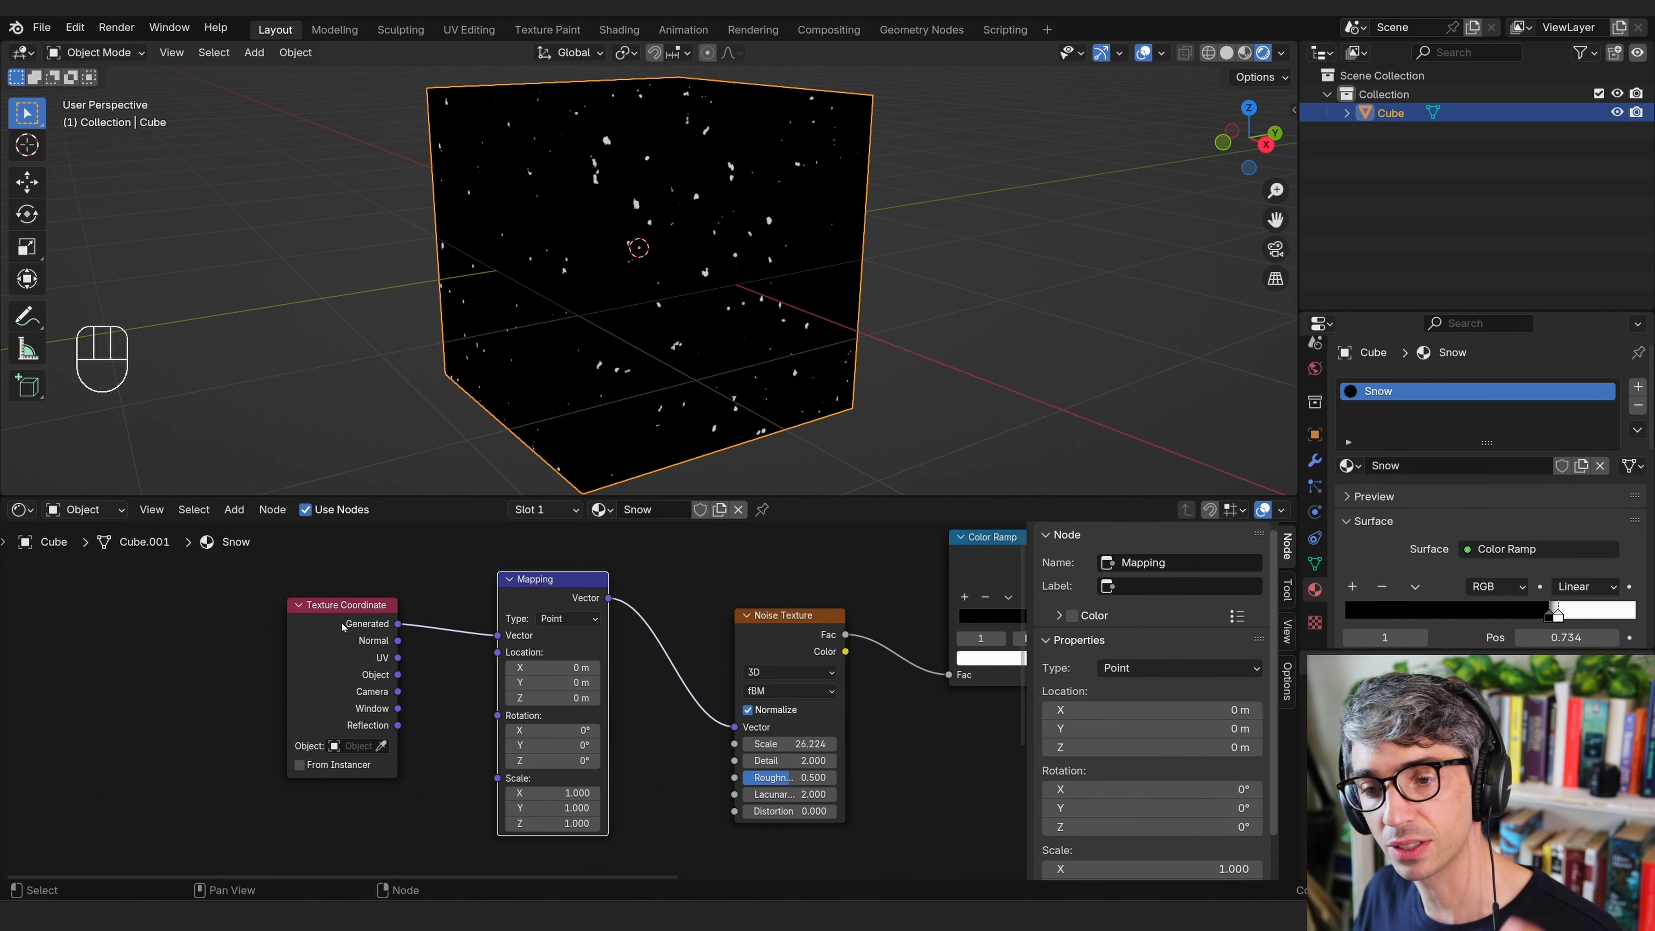
{"action": "left_click_drag", "start_coordinate": [343, 627], "coordinate": [312, 645]}
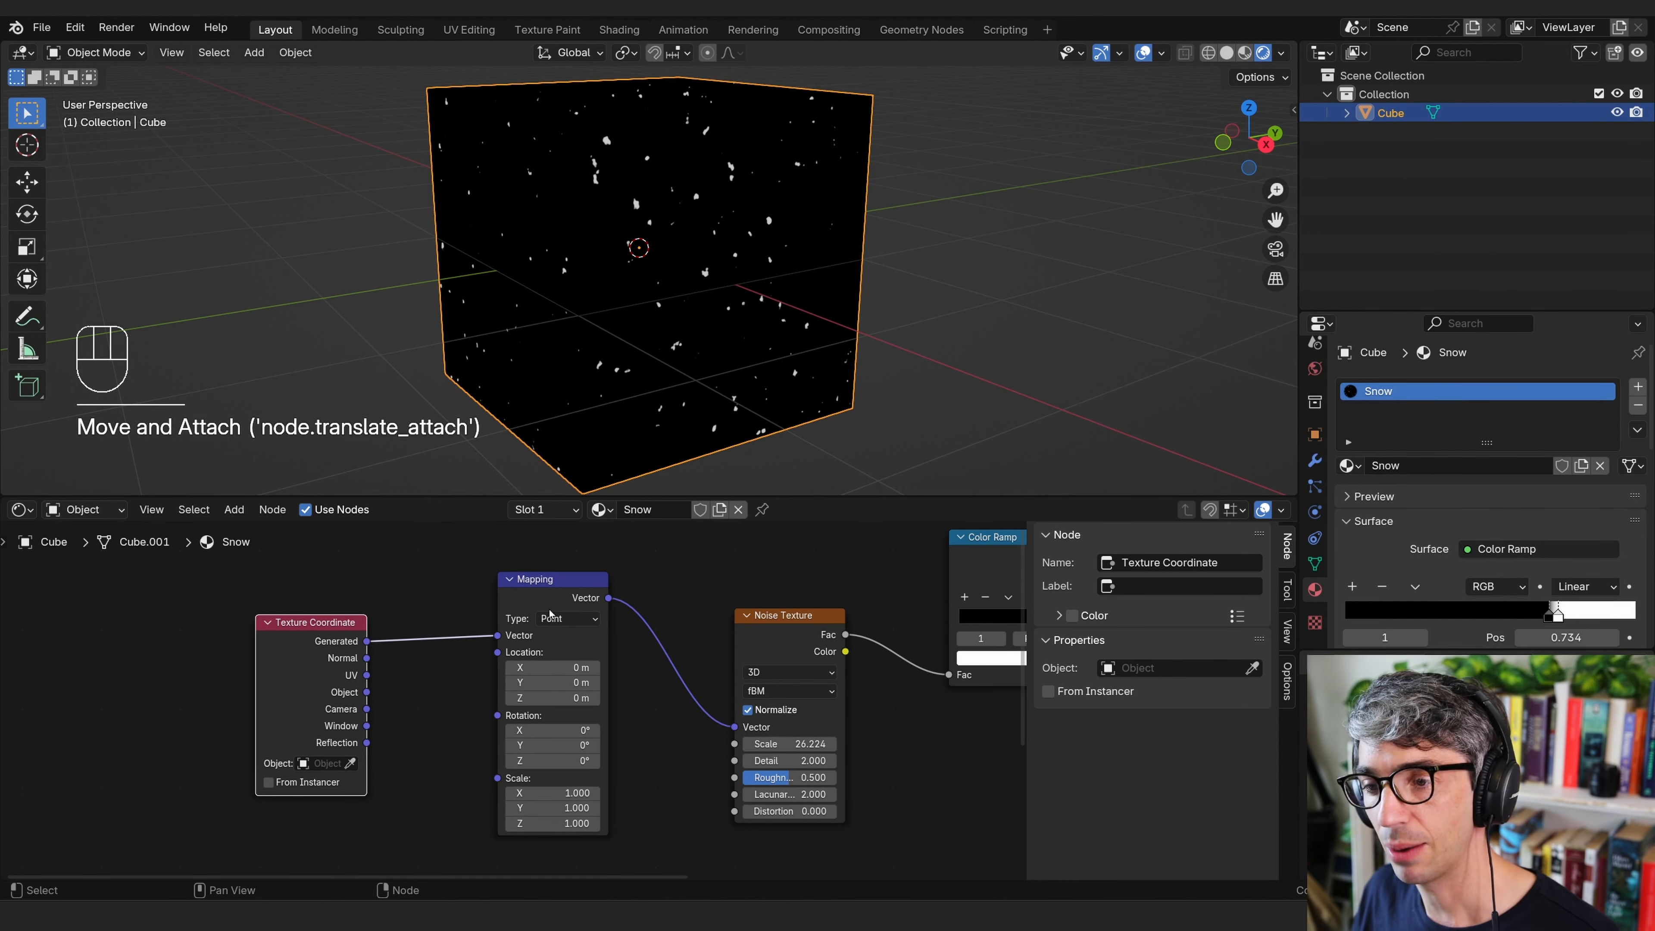
{"action": "left_click_drag", "start_coordinate": [550, 614], "coordinate": [557, 618]}
{"action": "left_click", "coordinate": [770, 624]}
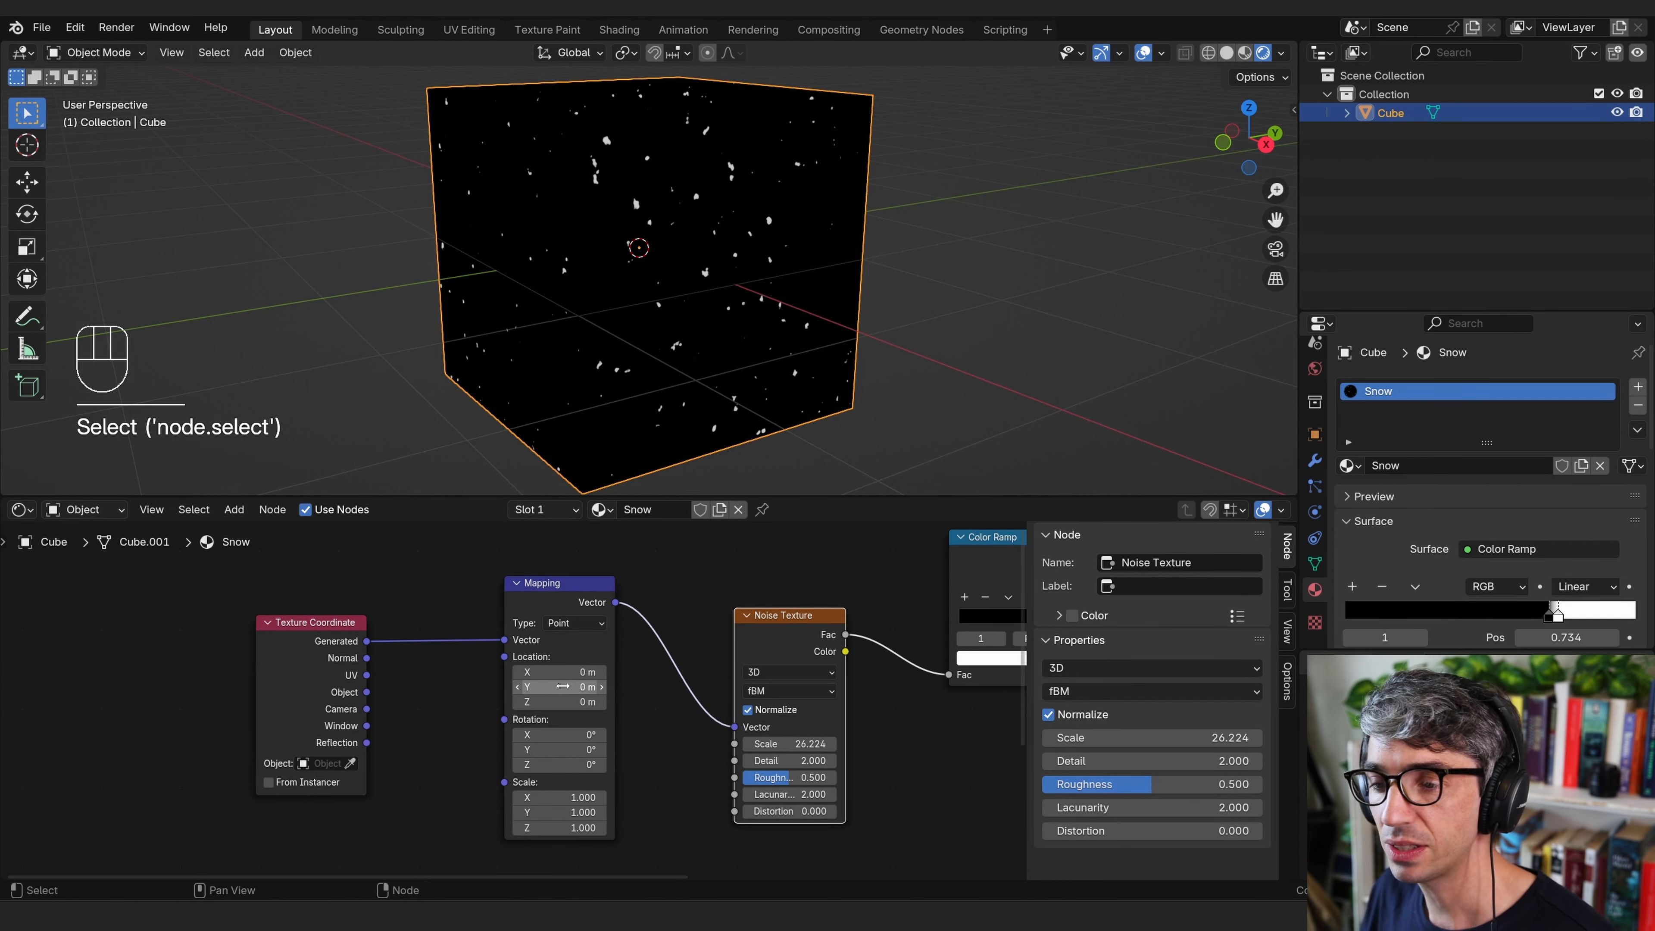
Try offsetting the Mapping node's Location to move the flakes, and reset the value to 0 m.
{"action": "mouse_move", "coordinate": [558, 688]}
{"action": "left_mouse_down", "text": "shift"}
{"action": "mouse_move", "coordinate": [545, 657]}
{"action": "mouse_move", "coordinate": [575, 700]}
{"action": "left_mouse_up", "text": "shift"}
{"action": "type", "text": "0"}
{"action": "key", "text": "Return"}
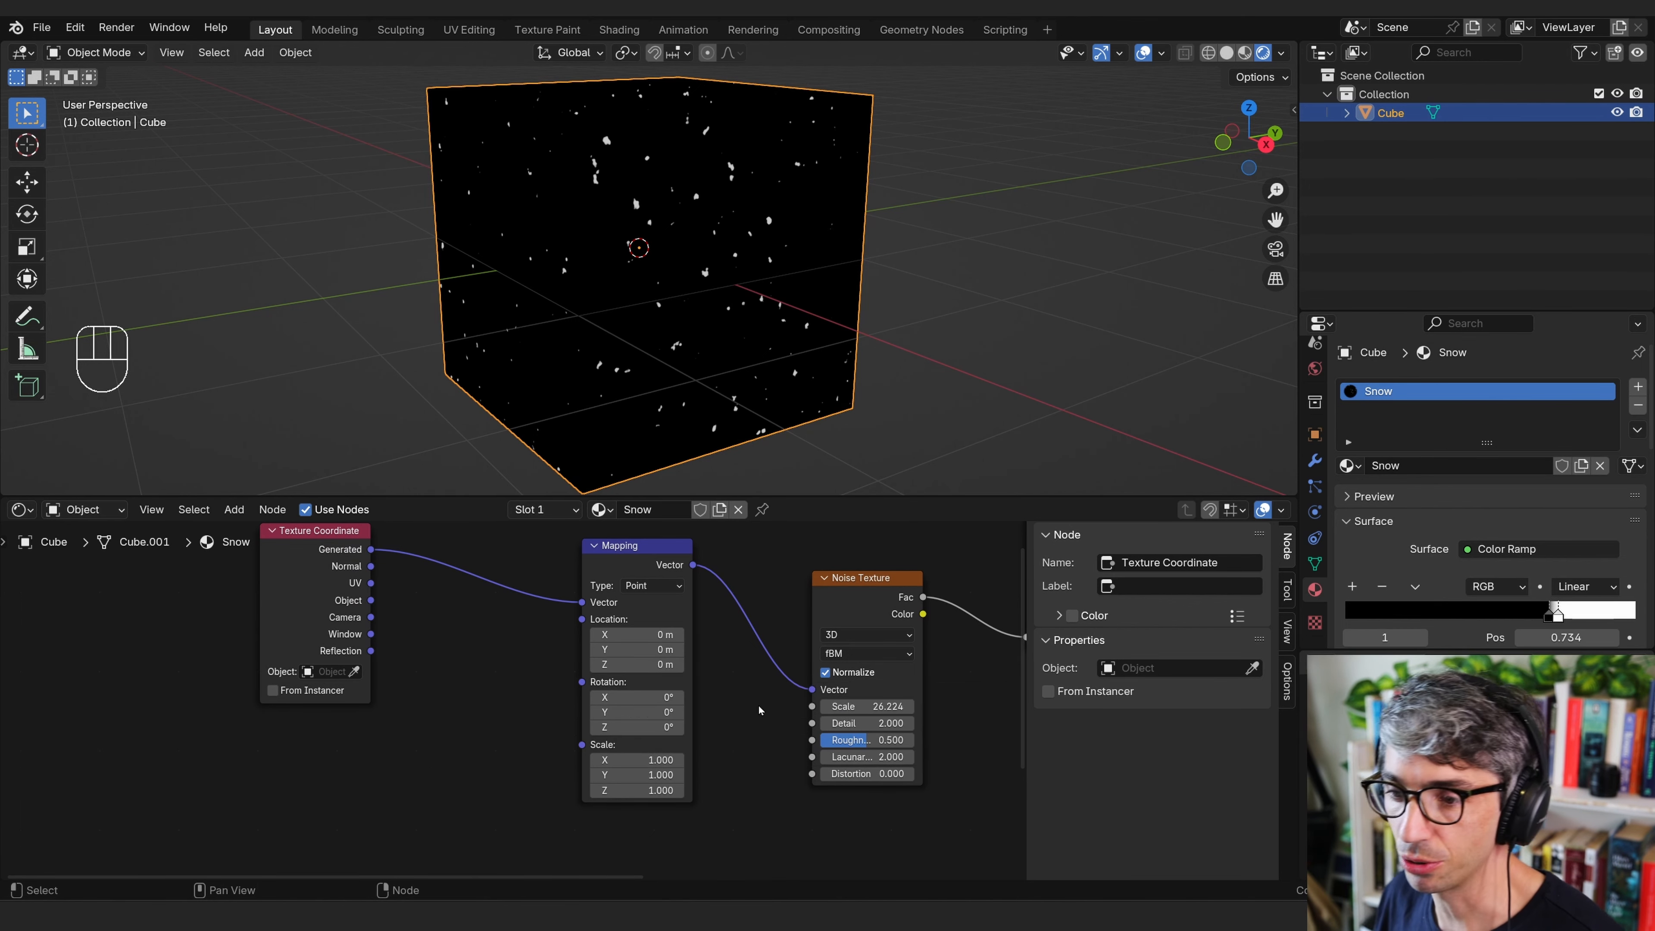
Drive the Mapping node's Z location with the expression #frame and briefly play the animation.
{"action": "left_click", "coordinate": [640, 663]}
{"action": "type", "text": "#"}
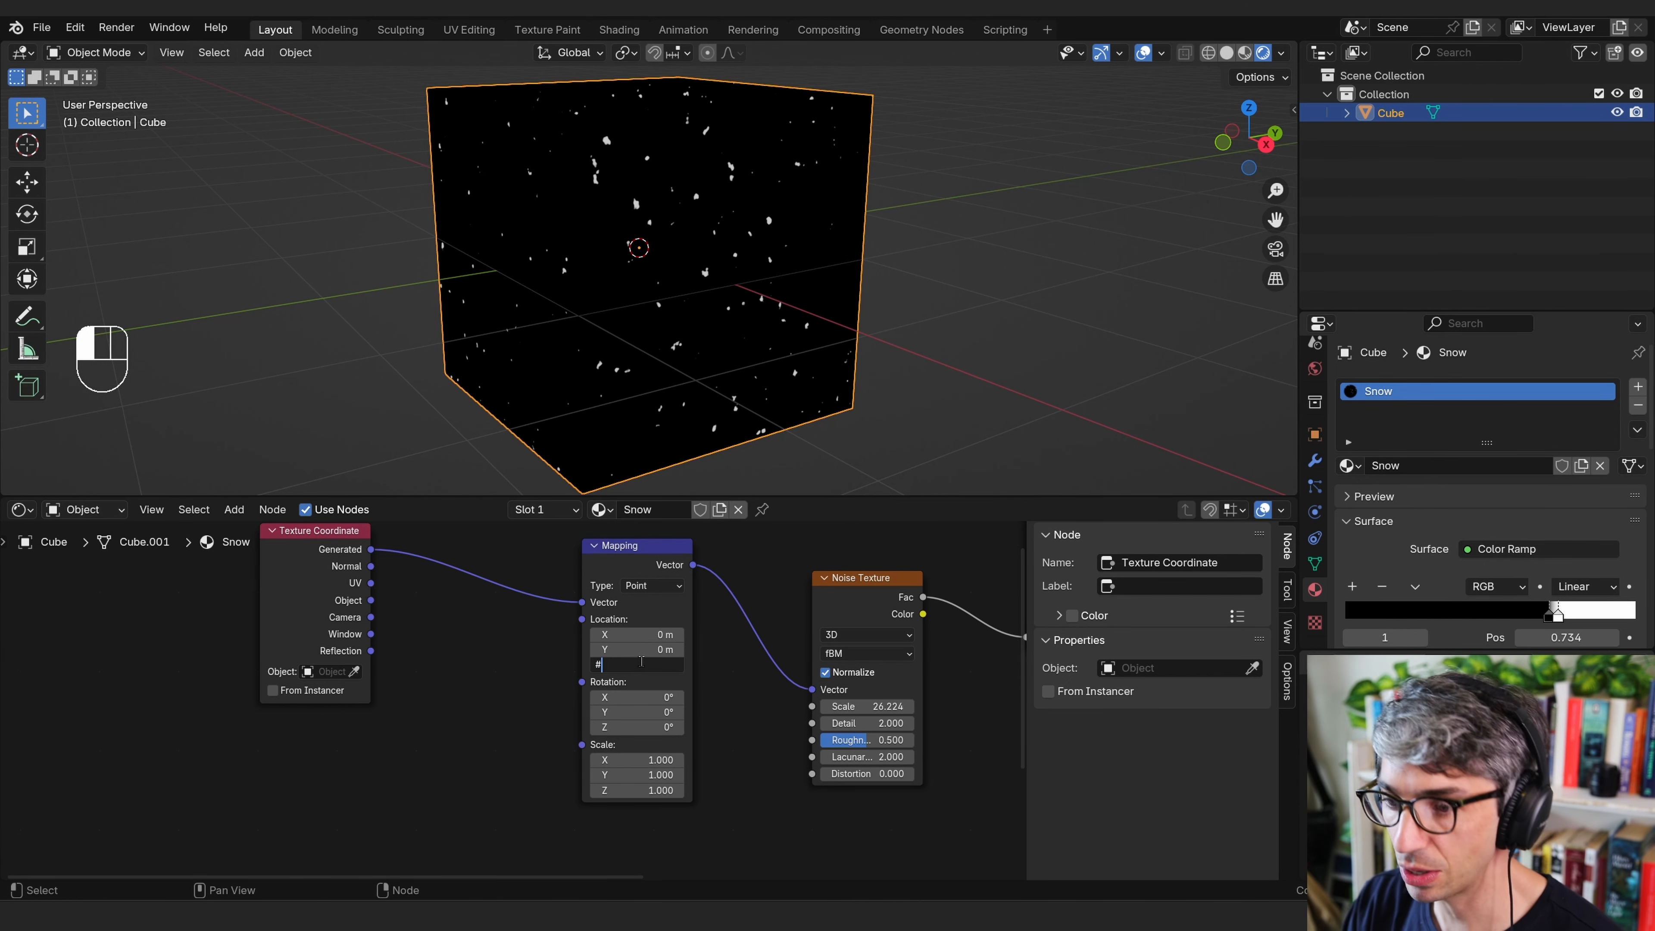
{"action": "type", "text": "frame"}
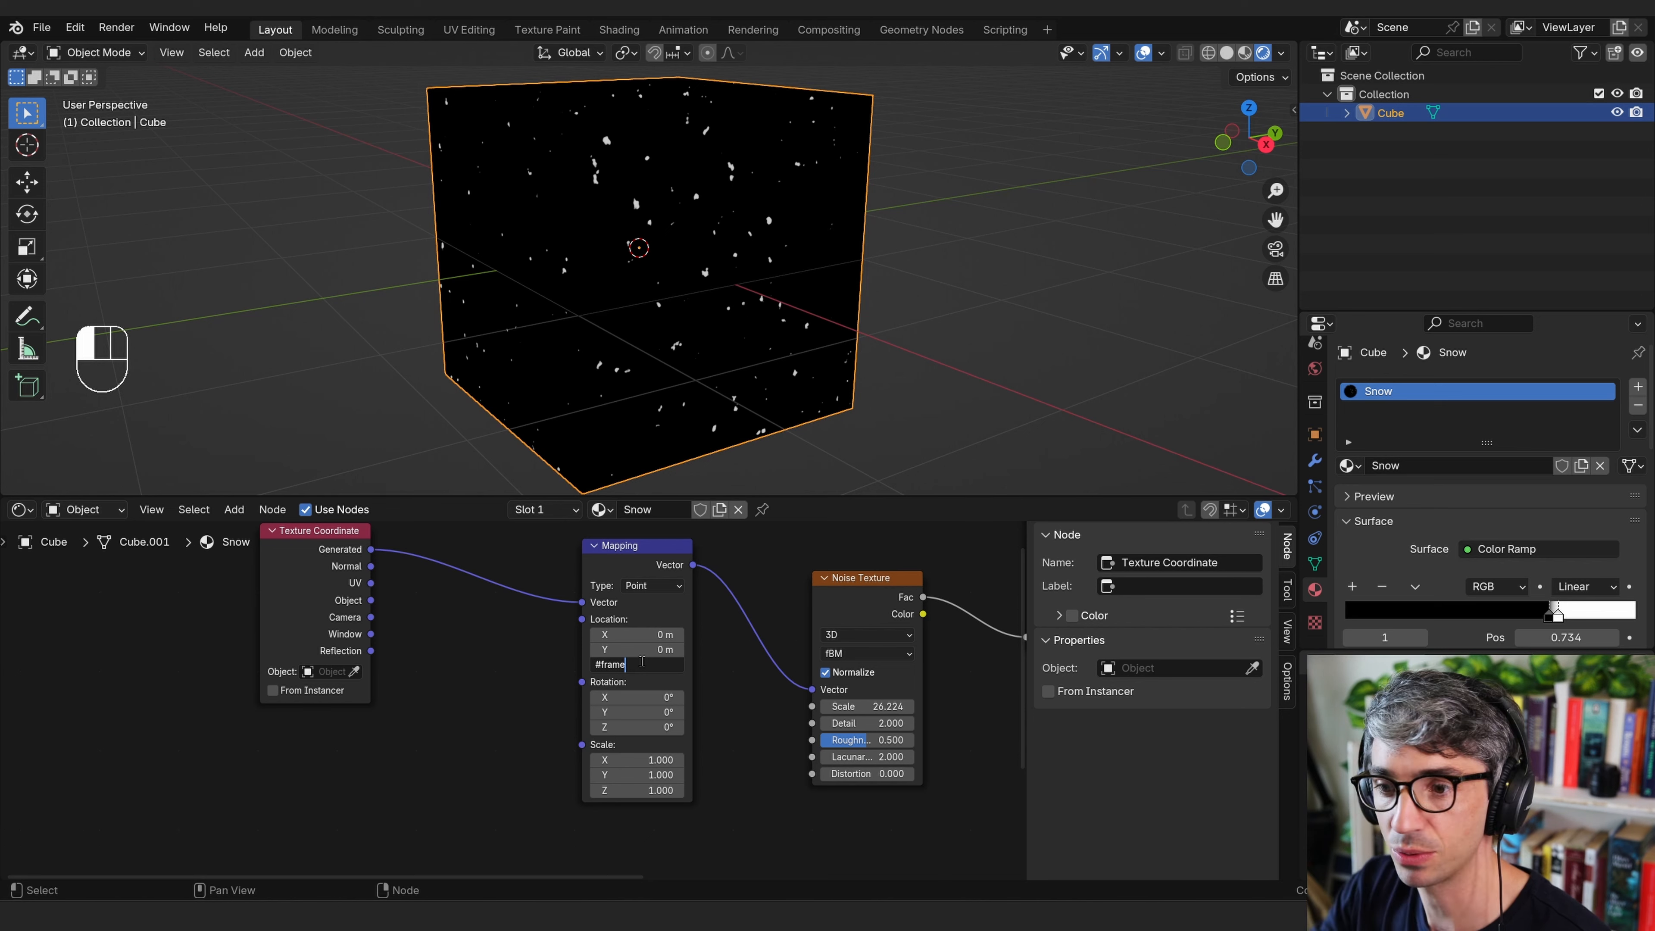
{"action": "type", "text": "*"}
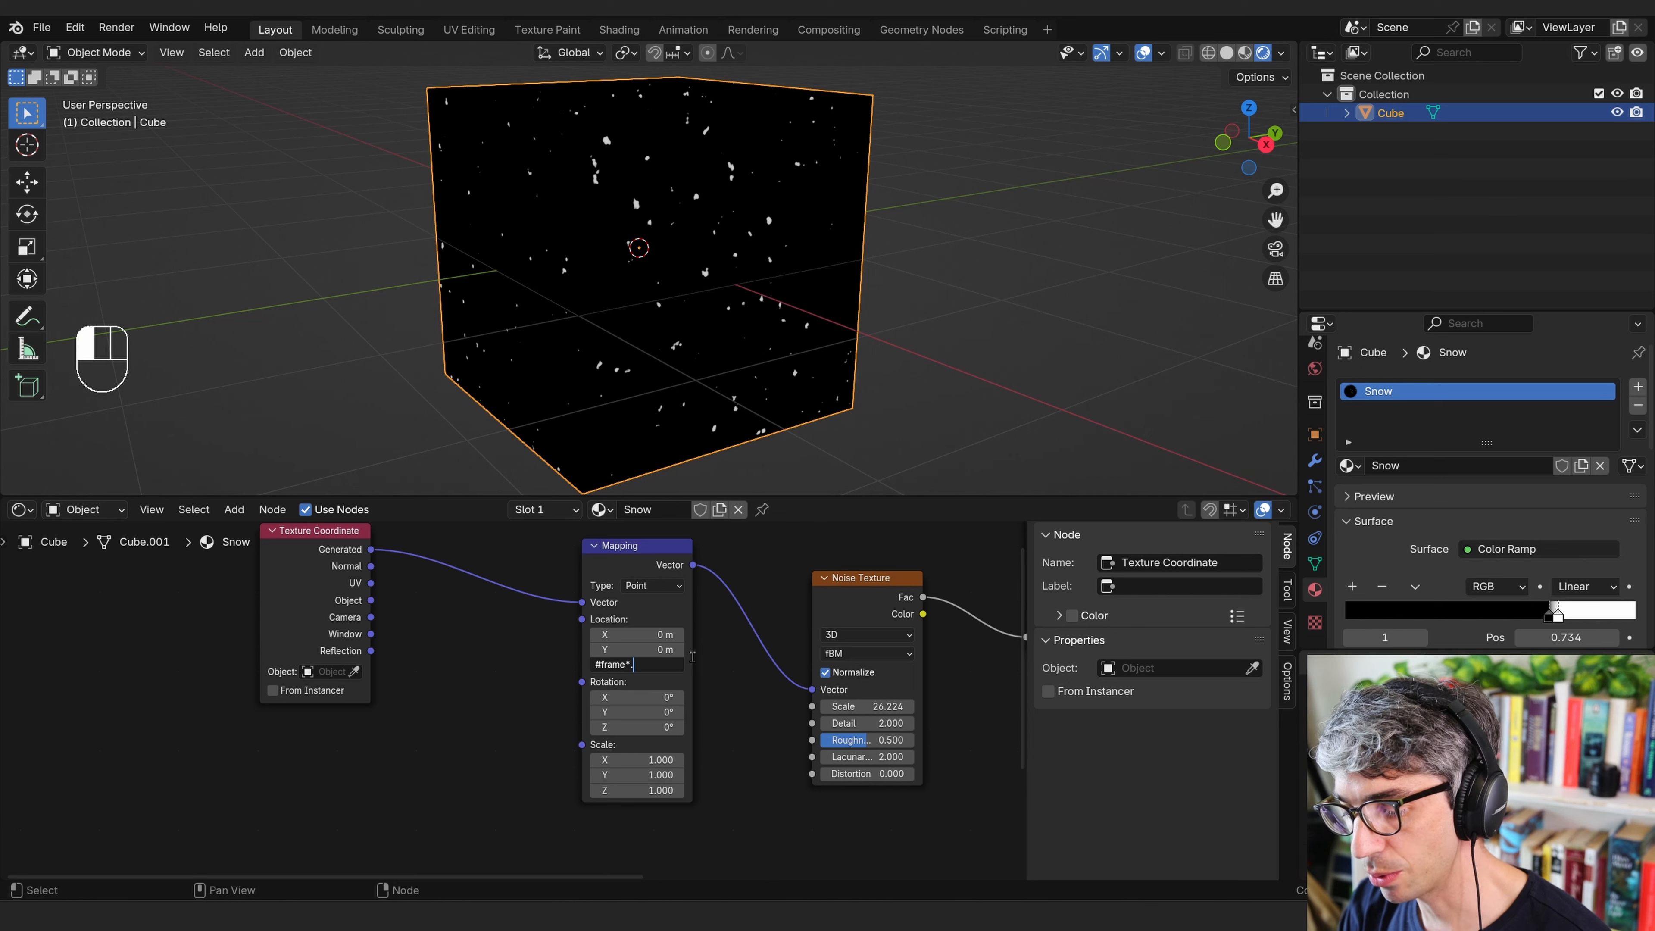
{"action": "type", "text": " .01"}
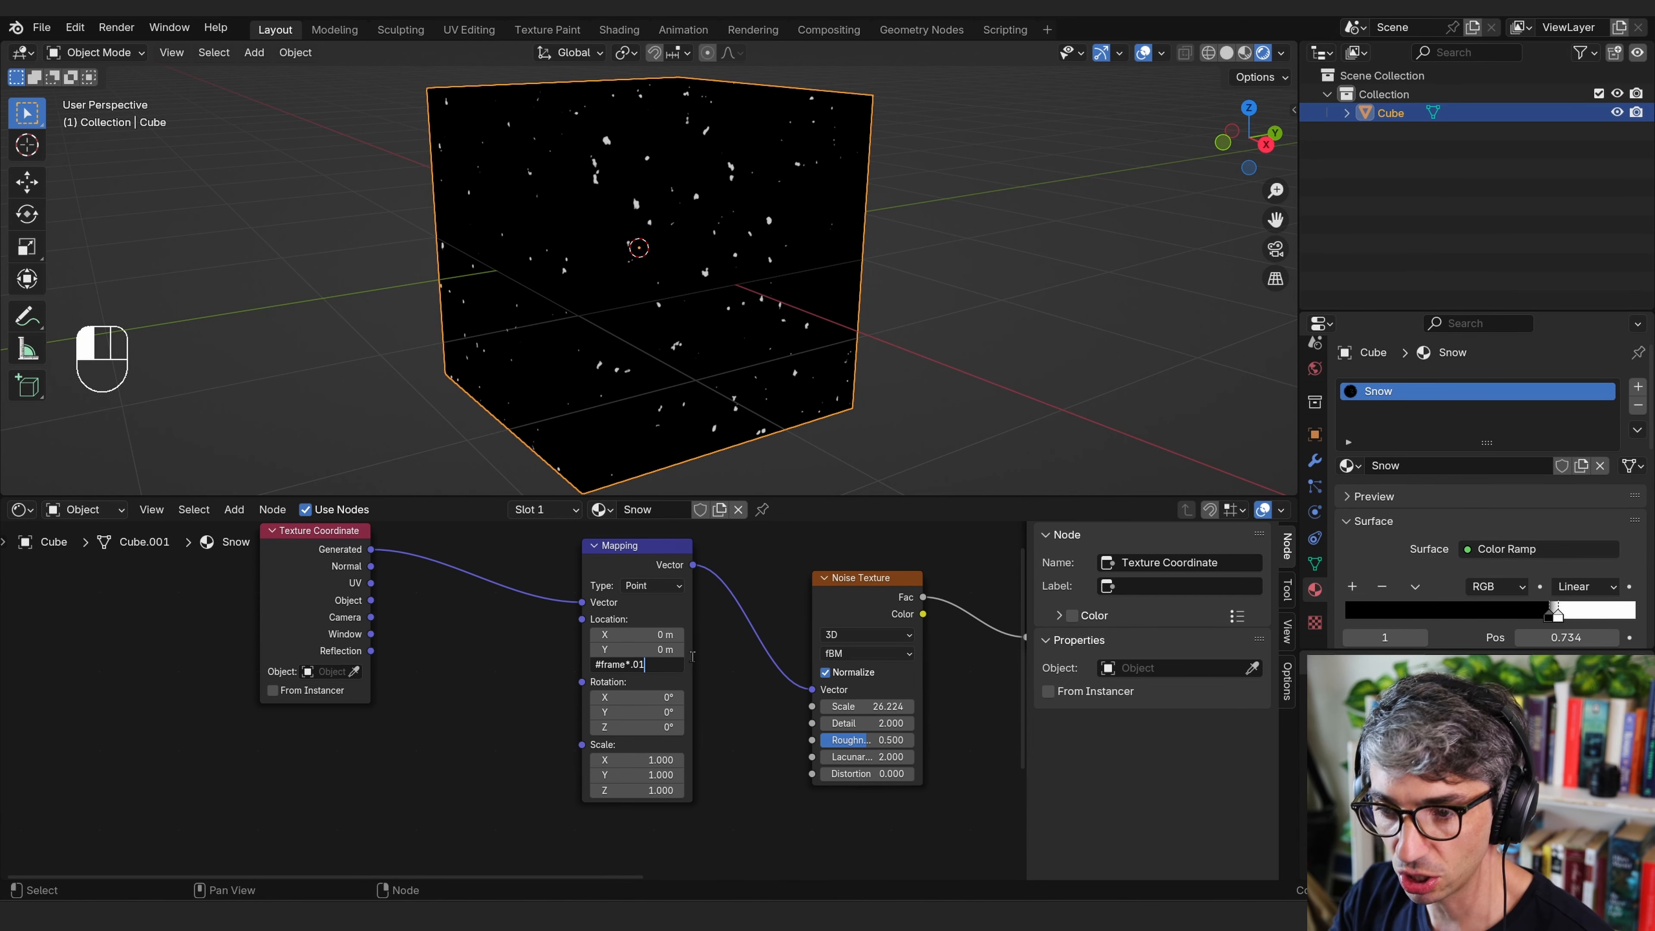
{"action": "key", "text": "BackSpace"}
{"action": "key", "text": "BackSpace"}
{"action": "key", "text": "BackSpace"}
{"action": "key", "text": "BackSpace"}
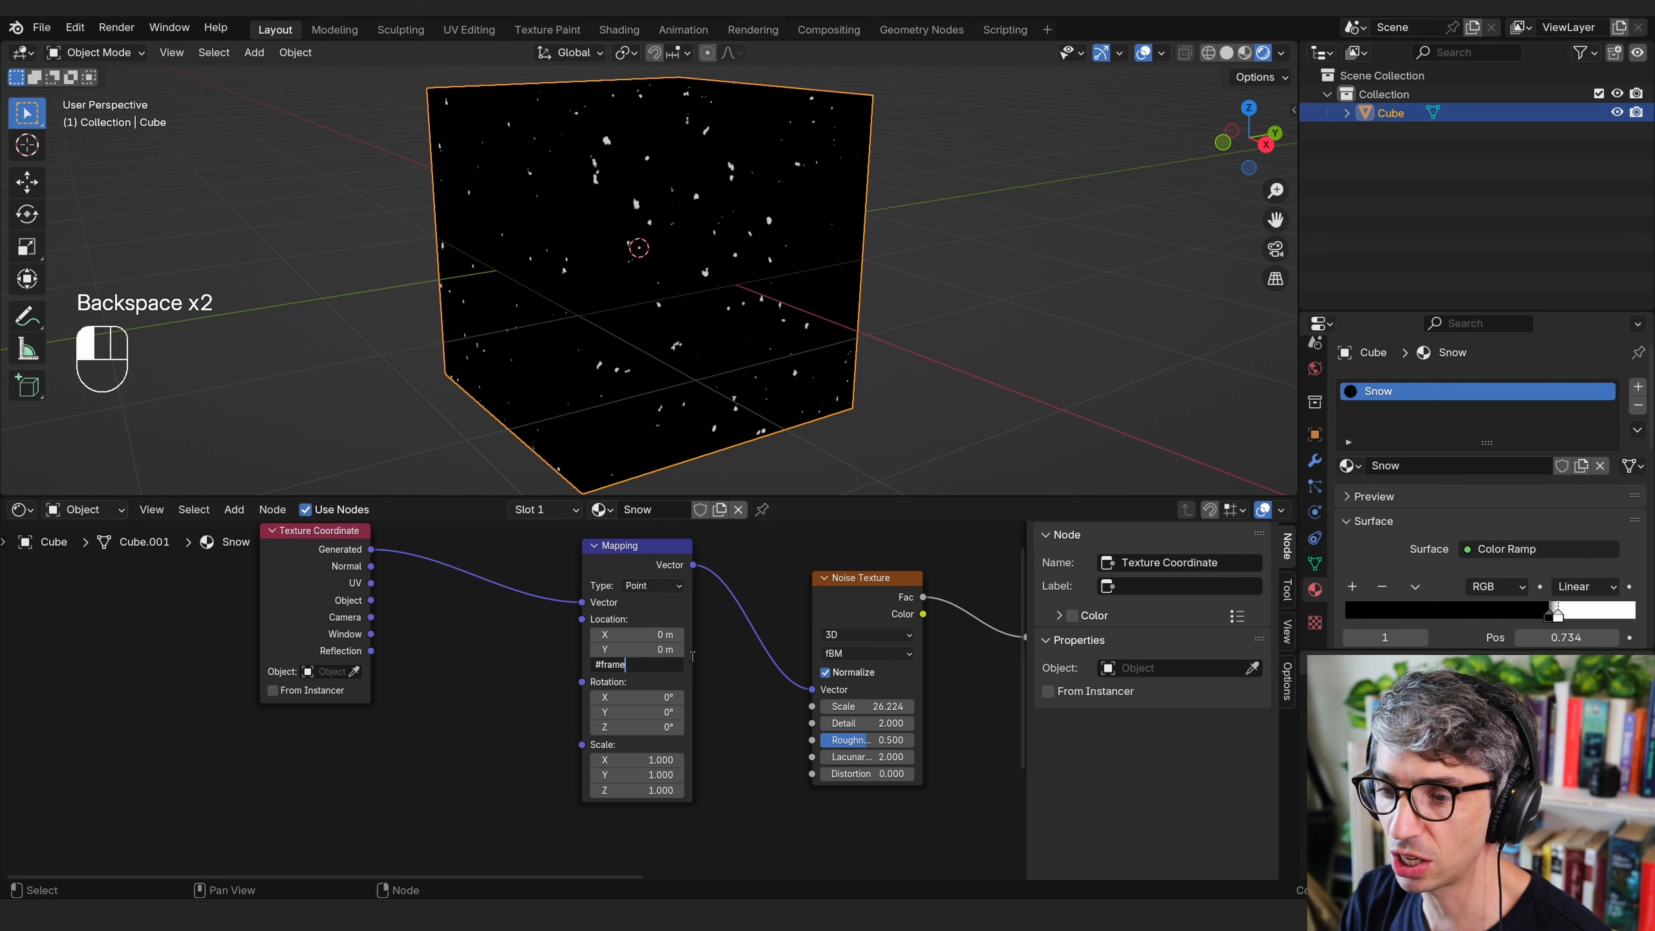
{"action": "left_click", "coordinate": [693, 657]}
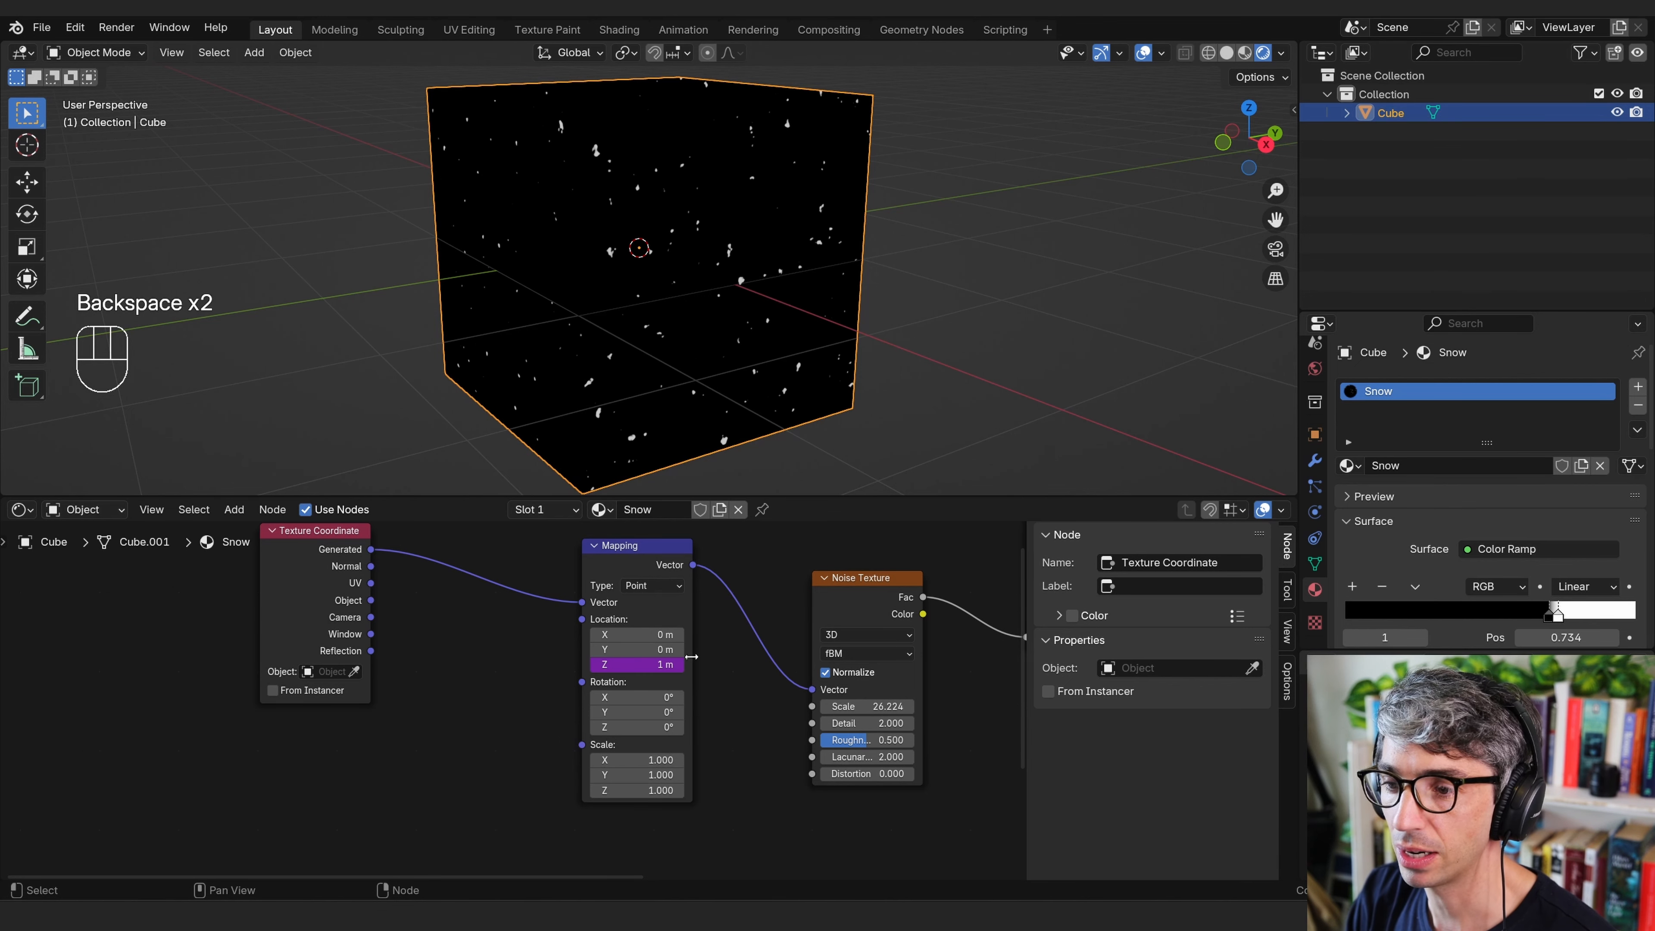
{"action": "key", "text": "space"}
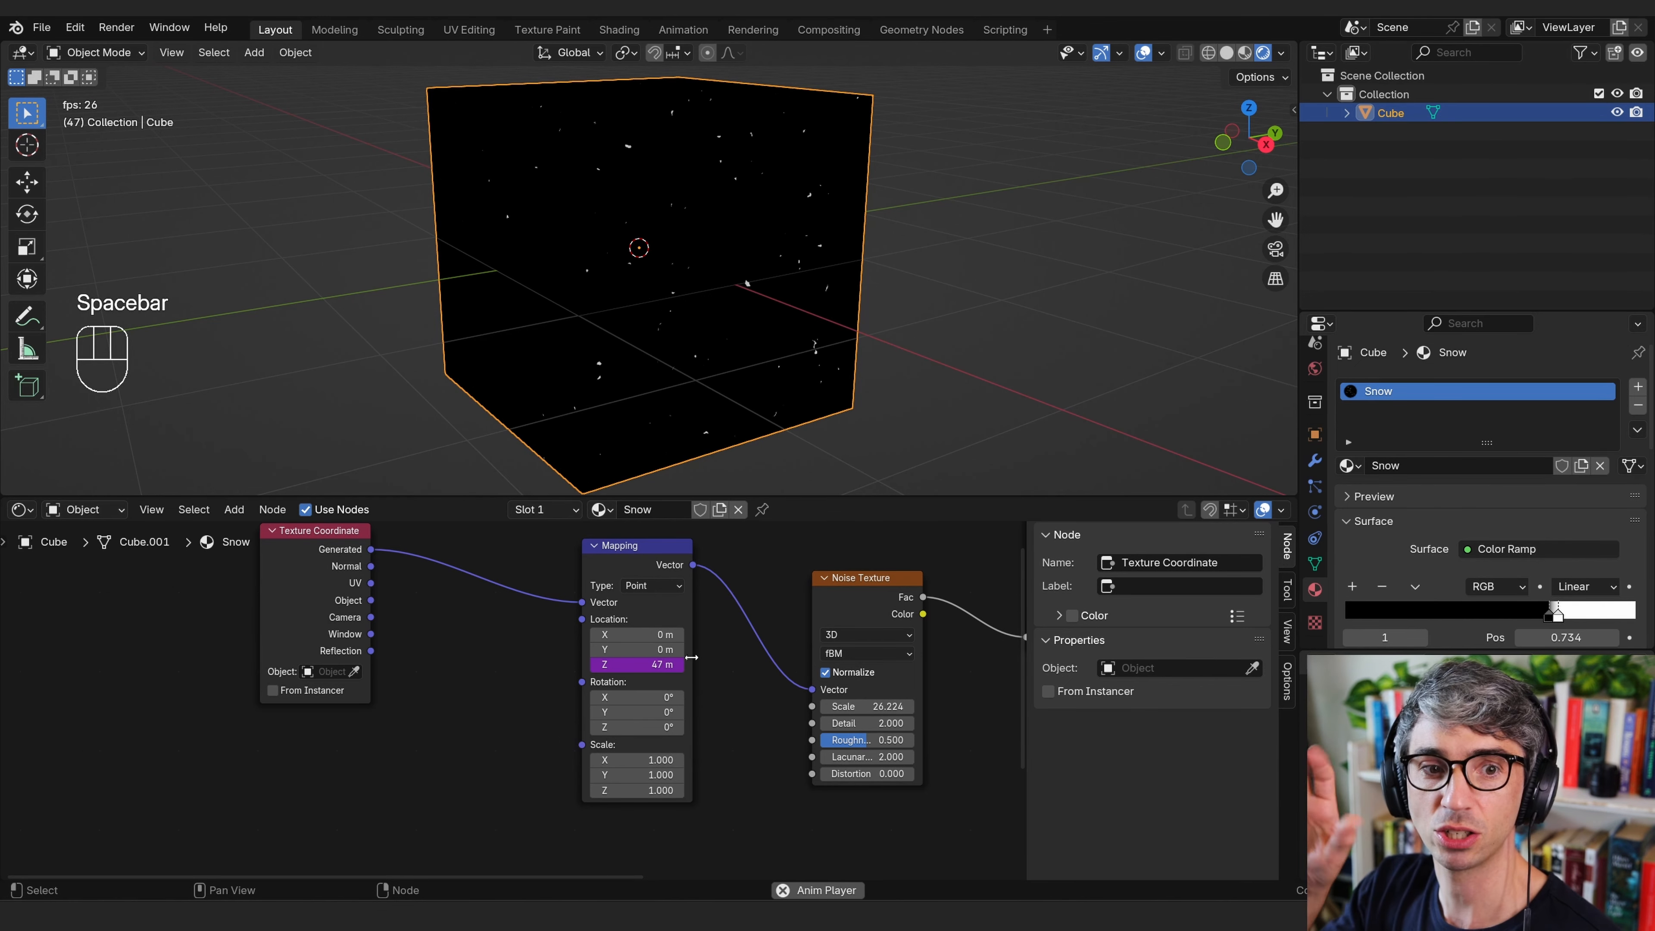
{"action": "key", "text": "space"}
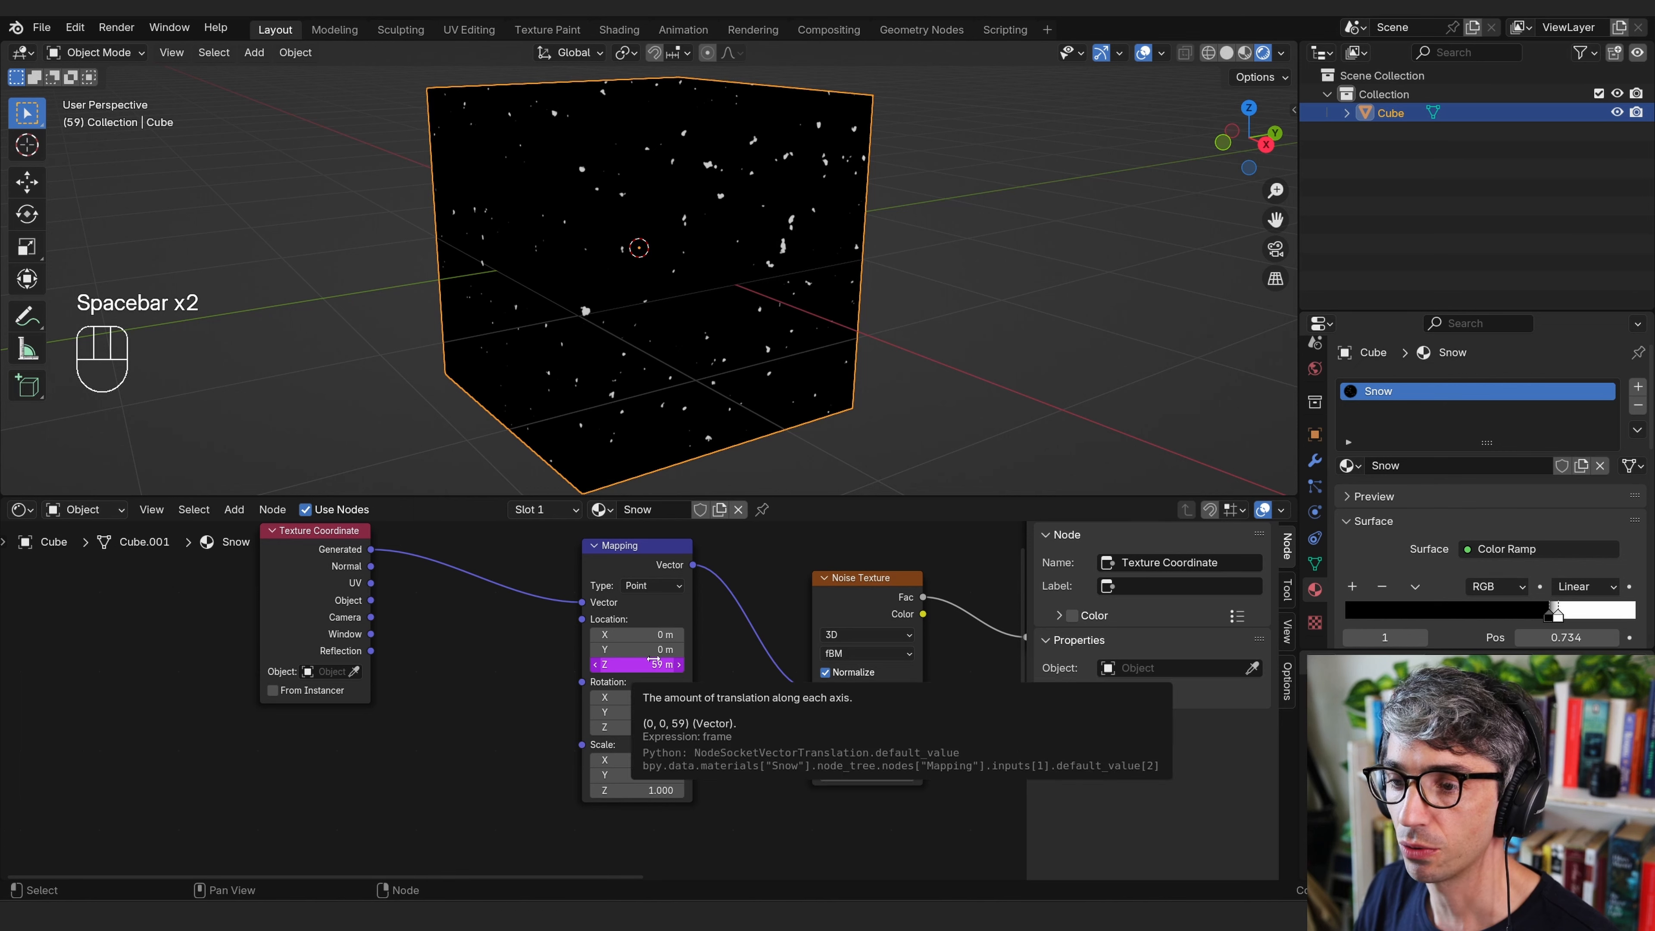
Change the Mapping node's Z location driver expression to frame*0.1 and briefly play the animation.
{"action": "left_click", "coordinate": [634, 665]}
{"action": "left_click", "coordinate": [643, 665]}
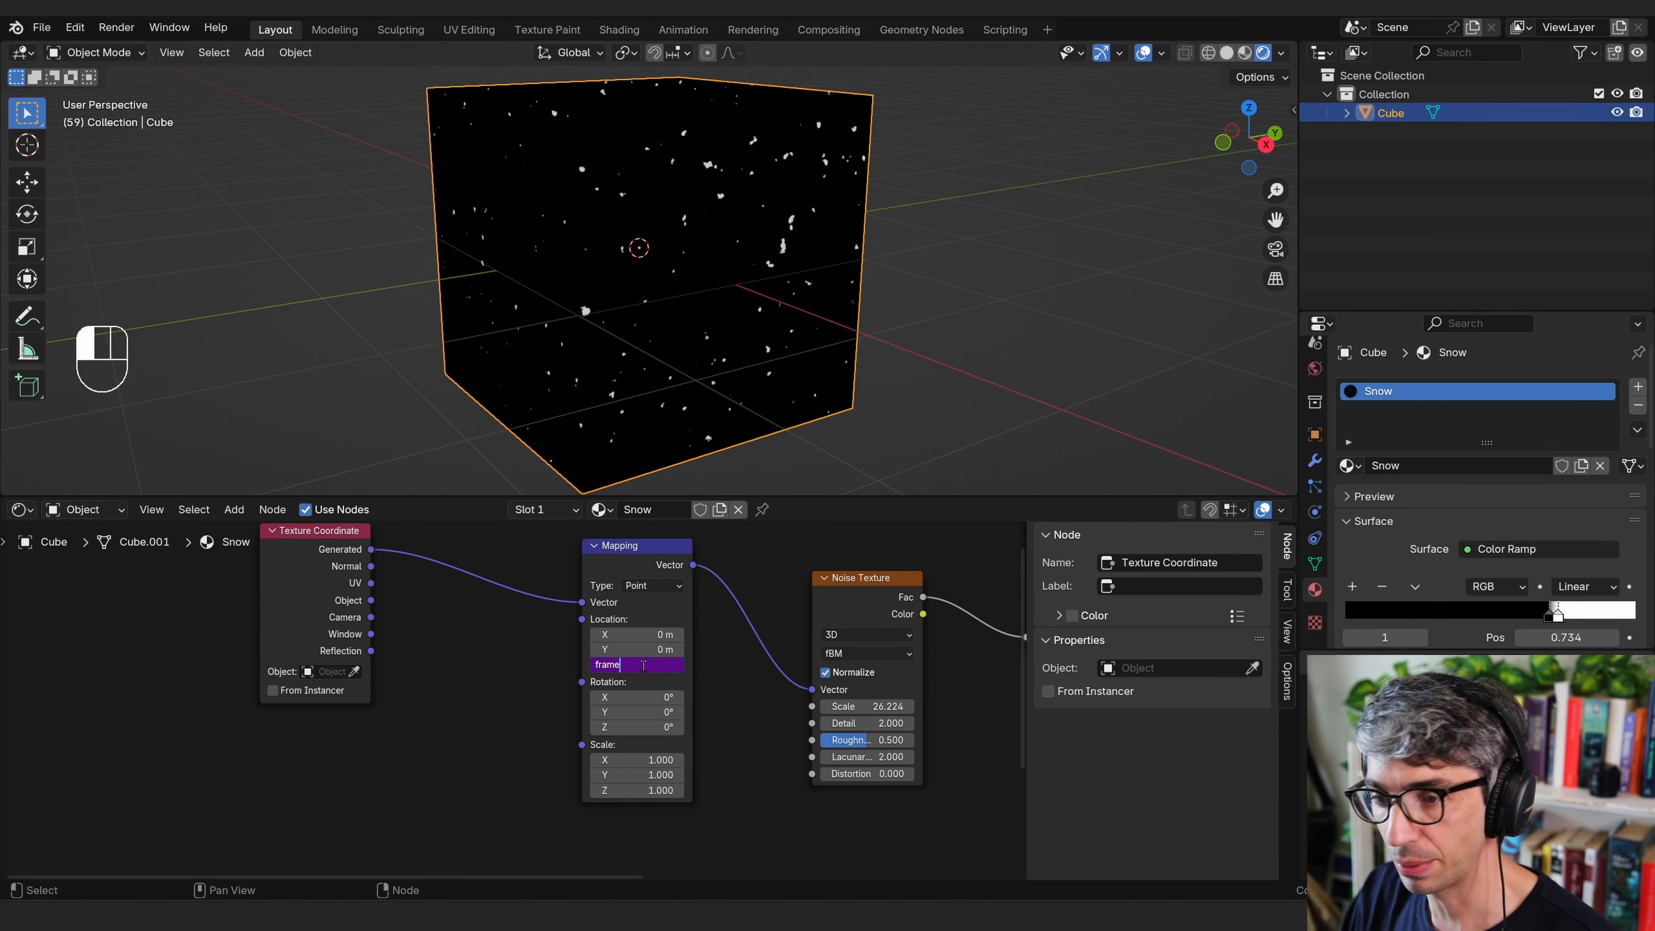
{"action": "type", "text": "*"}
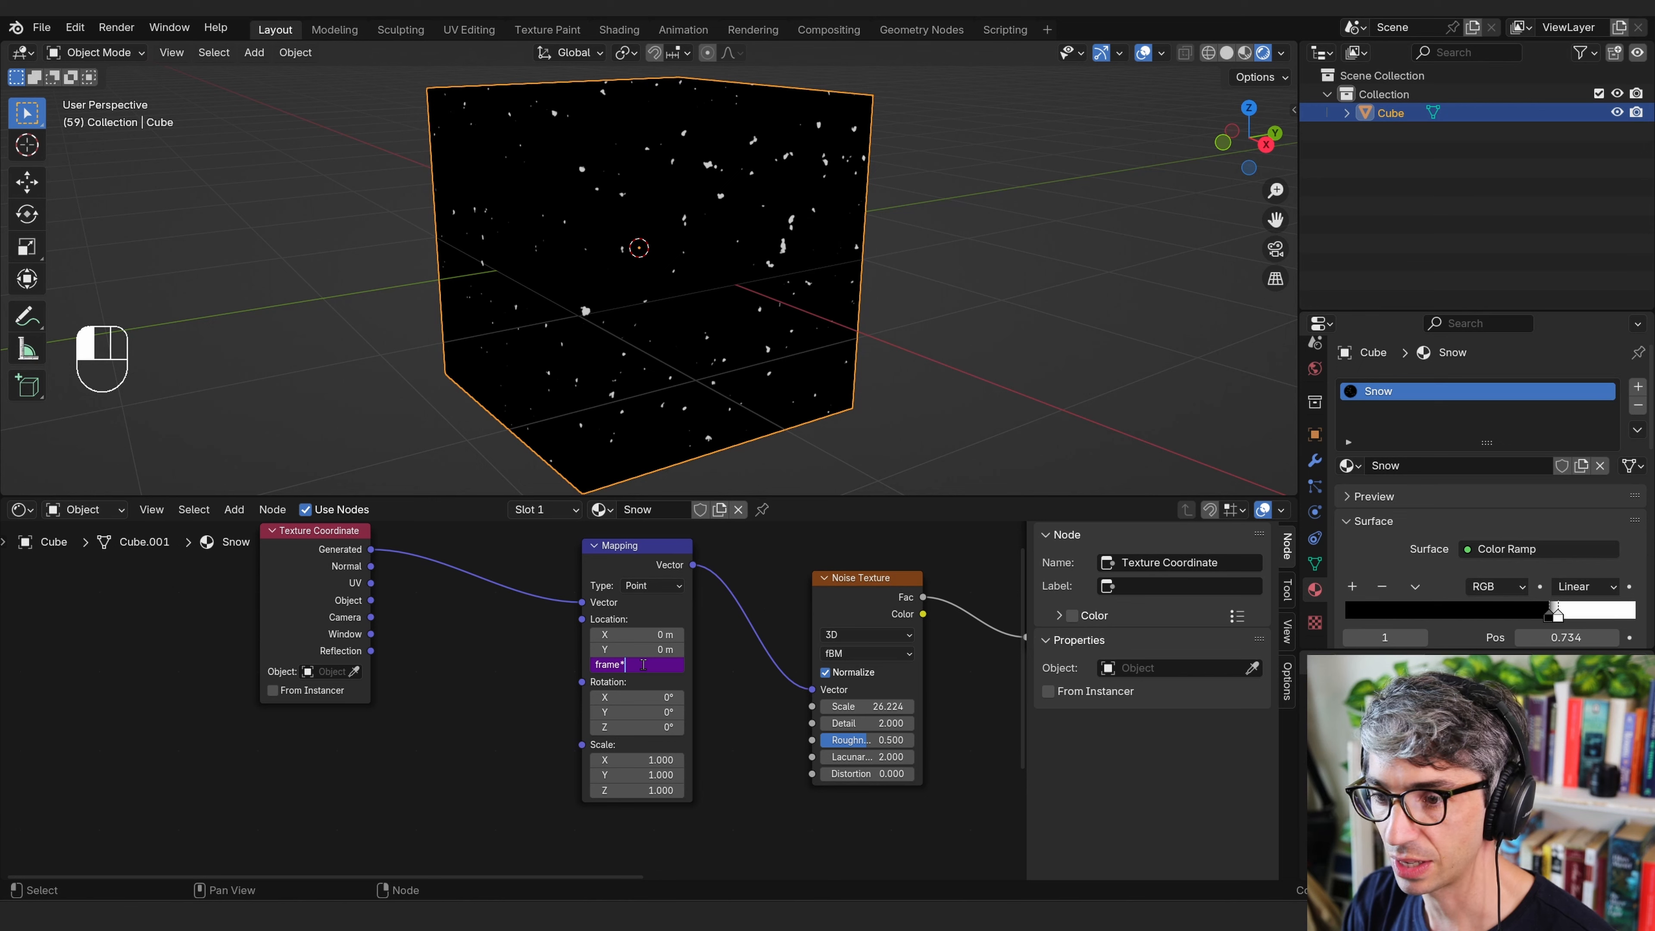
{"action": "type", "text": "0.1"}
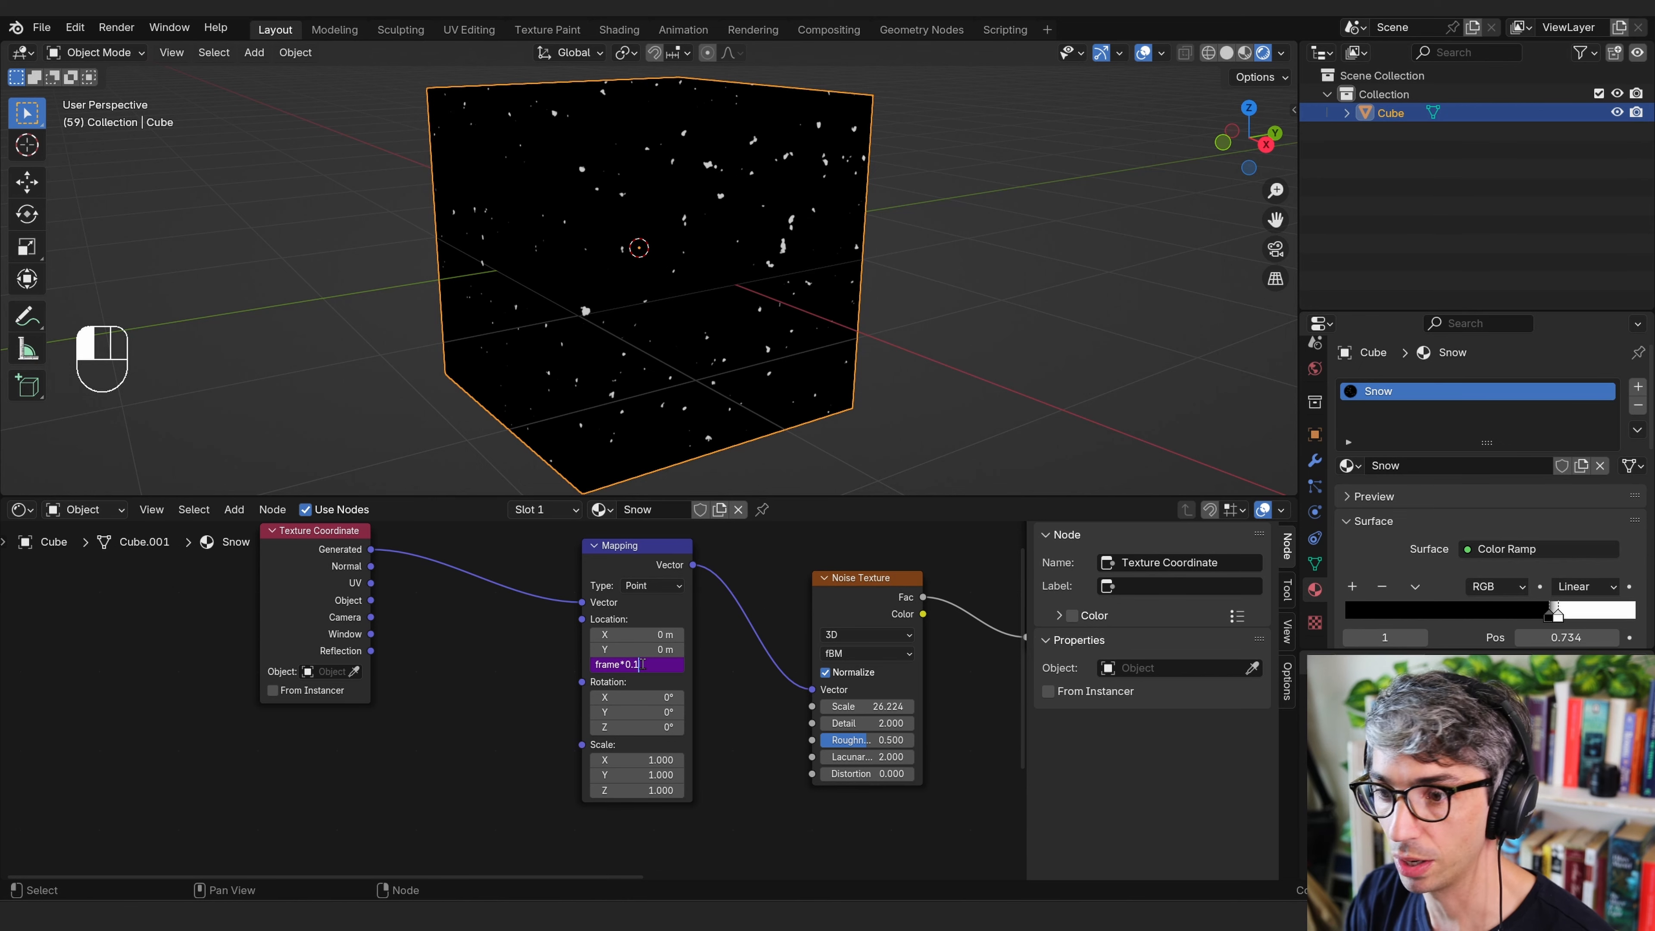
{"action": "key", "text": "Return"}
{"action": "key", "text": "space"}
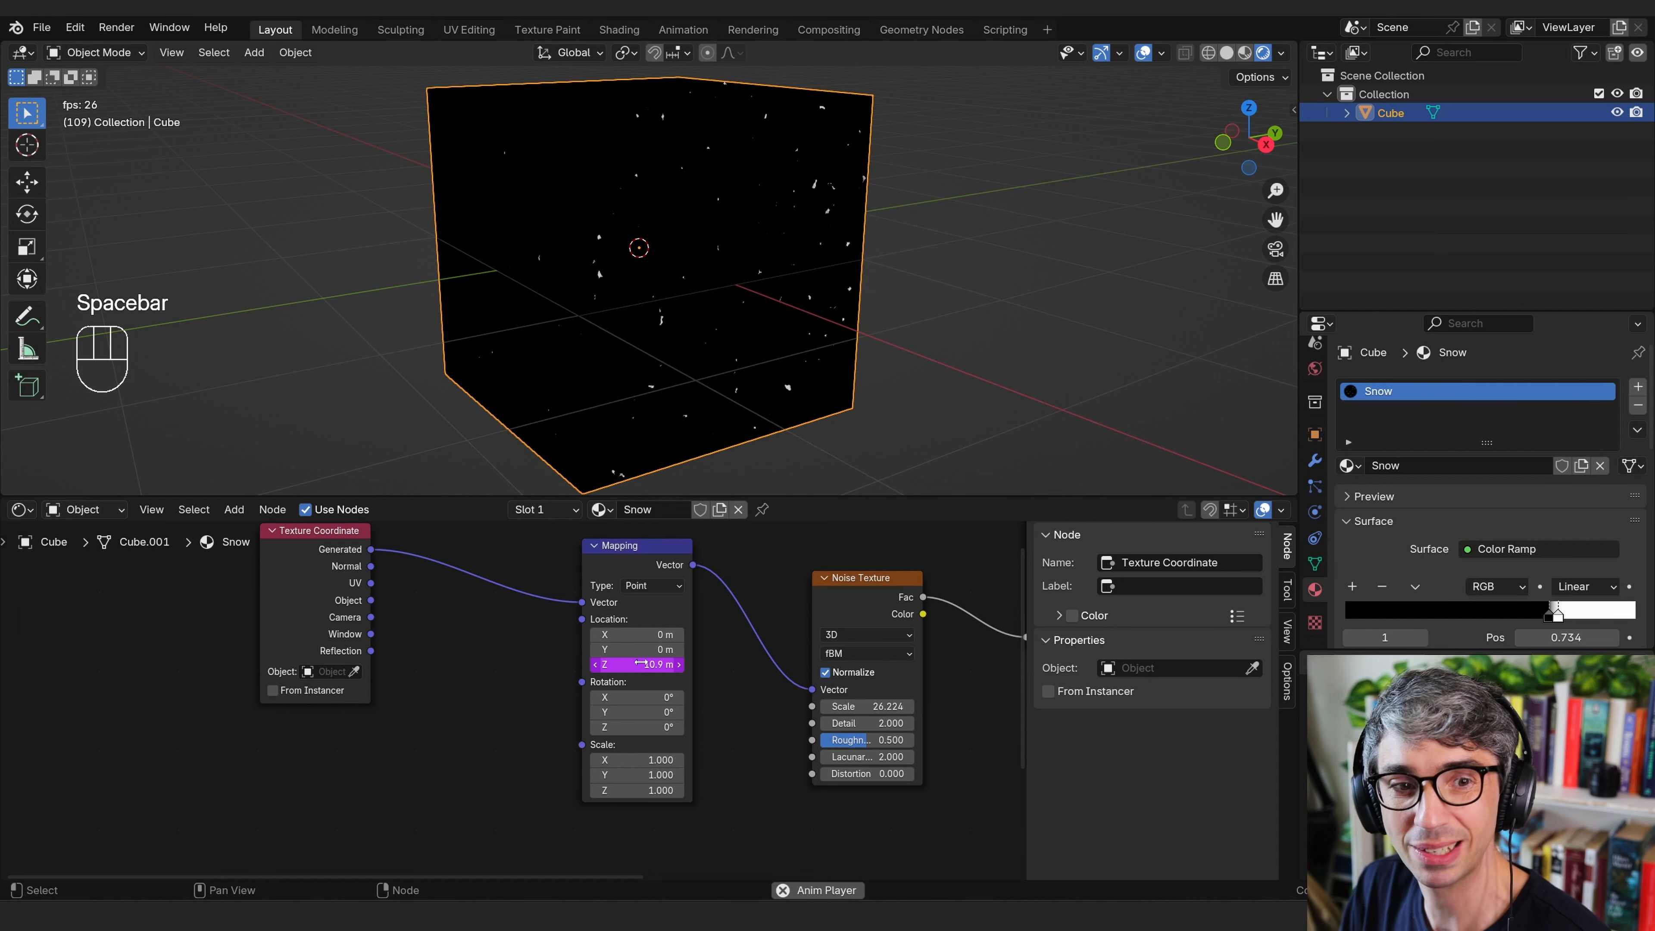
{"action": "key", "text": "space"}
Change the Mapping node's Z location driver expression to frame*0.01 and play the animation to check the falling speed.
{"action": "left_click", "coordinate": [642, 664]}
{"action": "left_click", "coordinate": [641, 664]}
{"action": "key", "text": "BackSpace"}
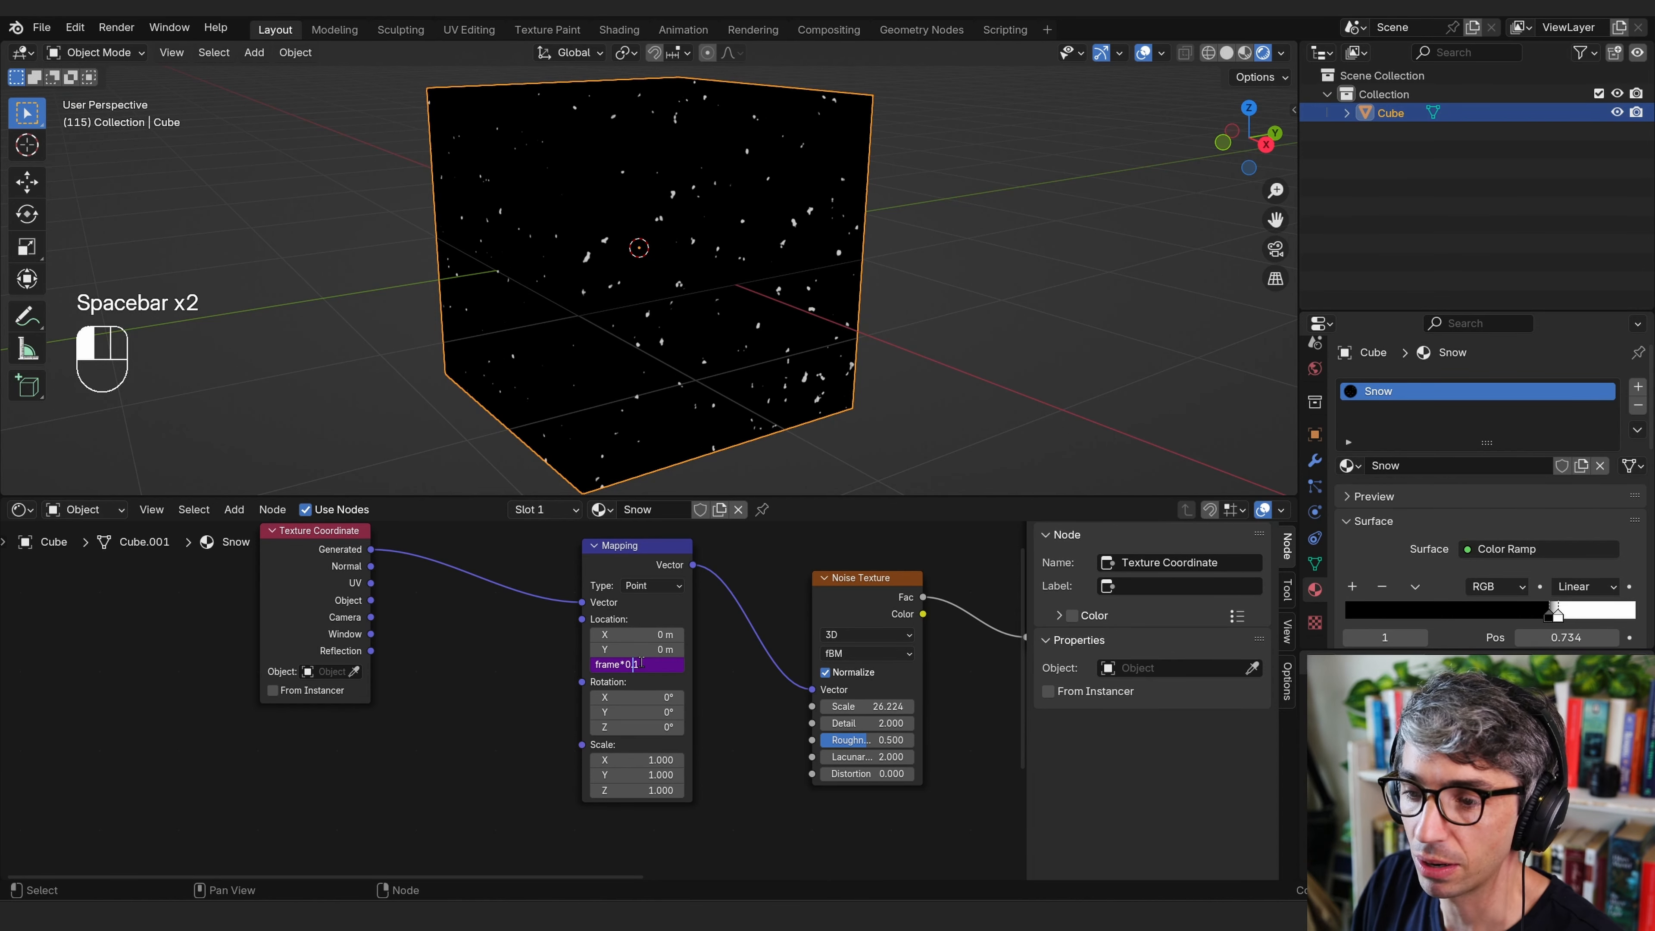
{"action": "type", "text": "01"}
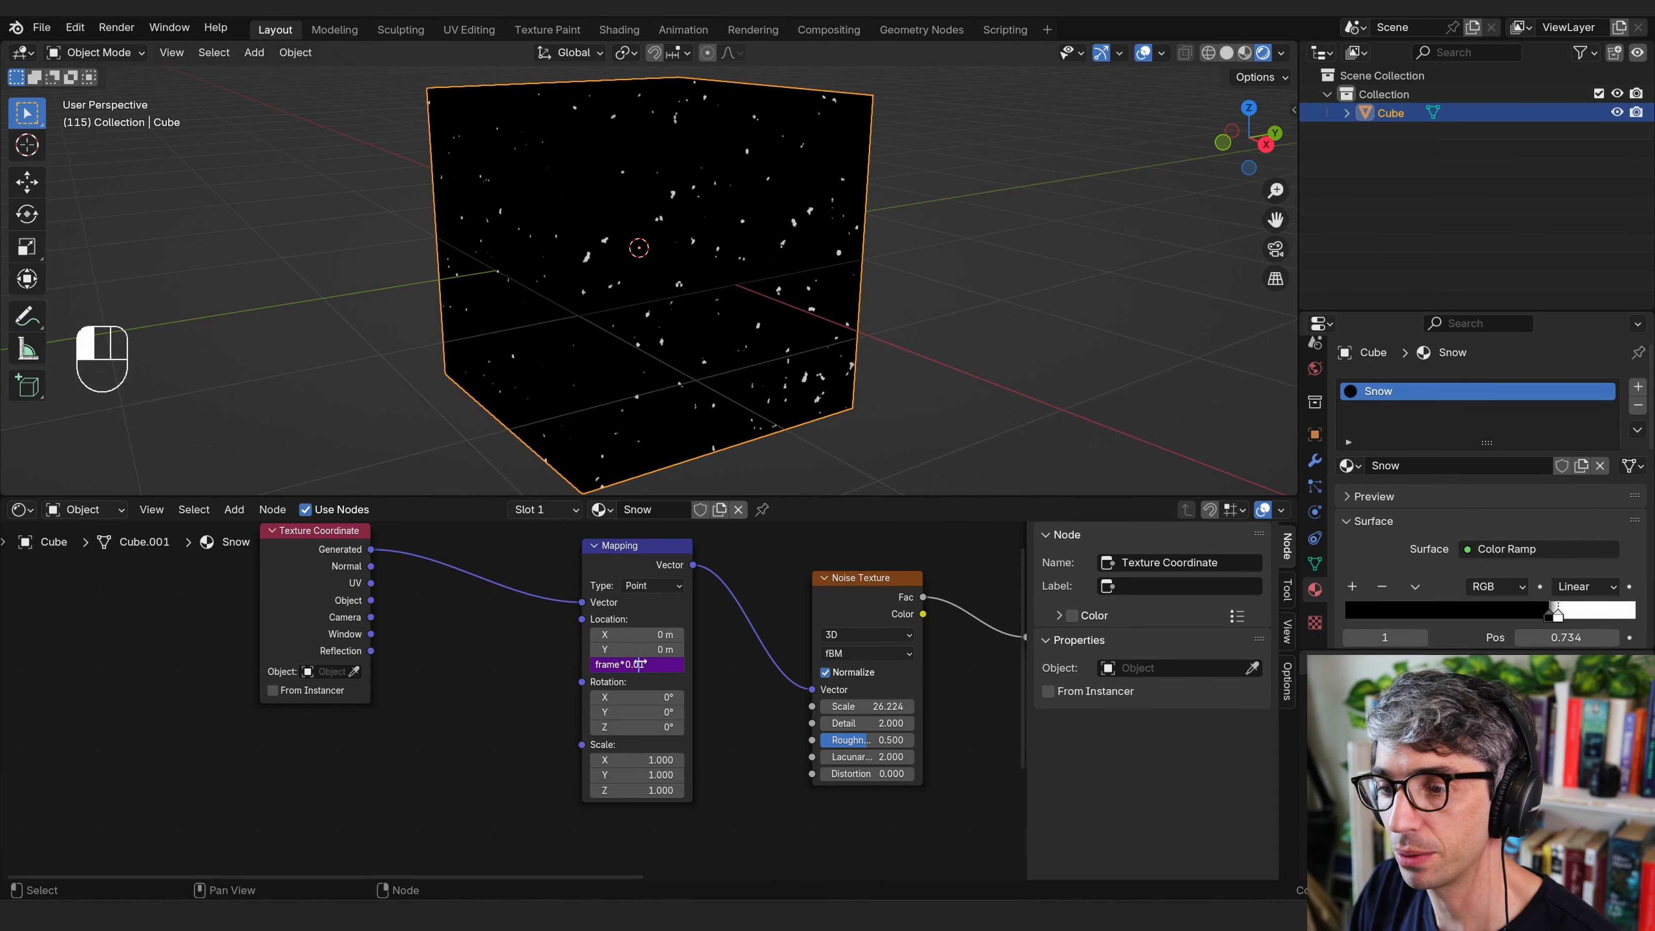
{"action": "key", "text": "Return"}
{"action": "key", "text": "space"}
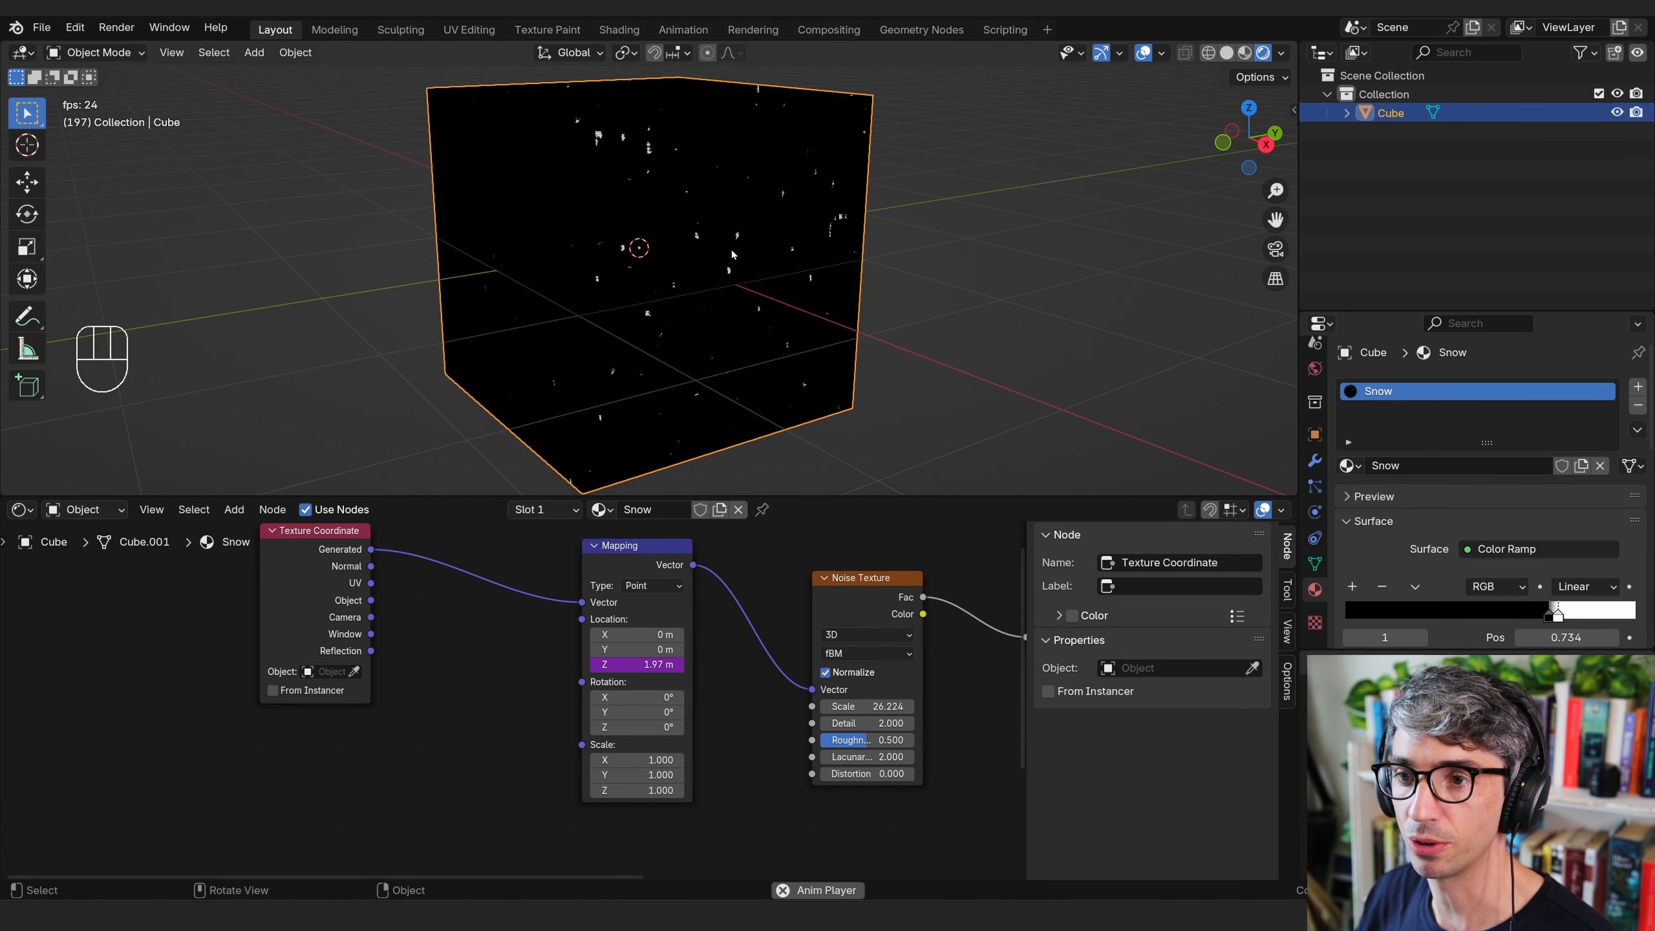
{"action": "key", "text": "space"}
{"action": "key", "text": "space"}
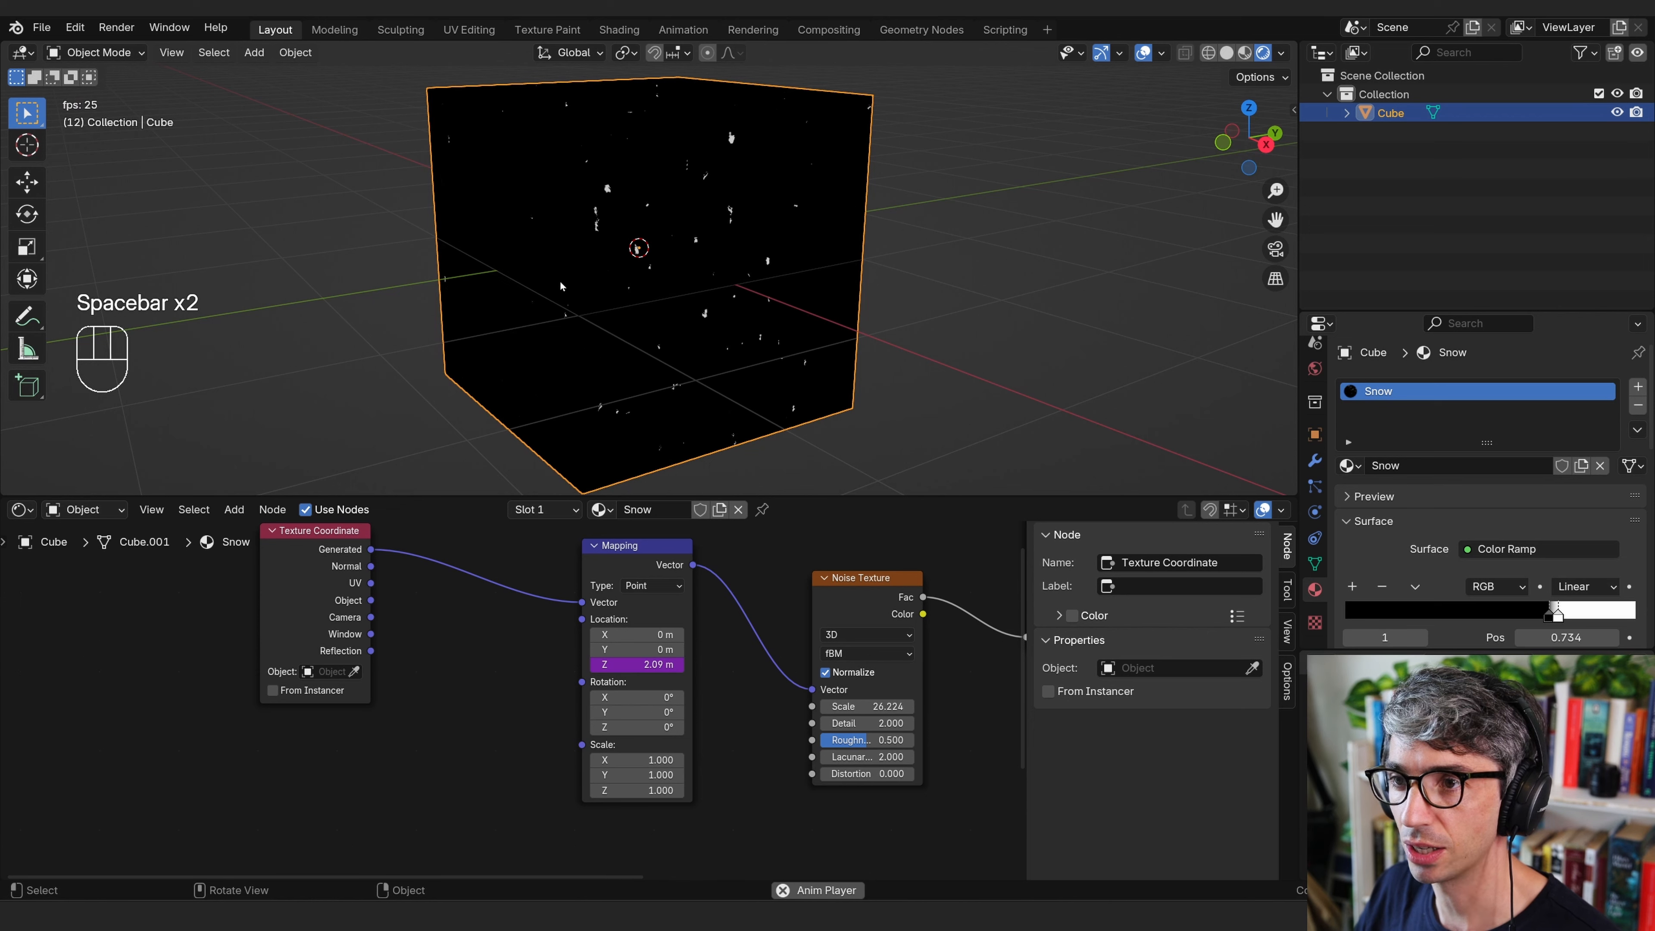
{"action": "key", "text": "space"}
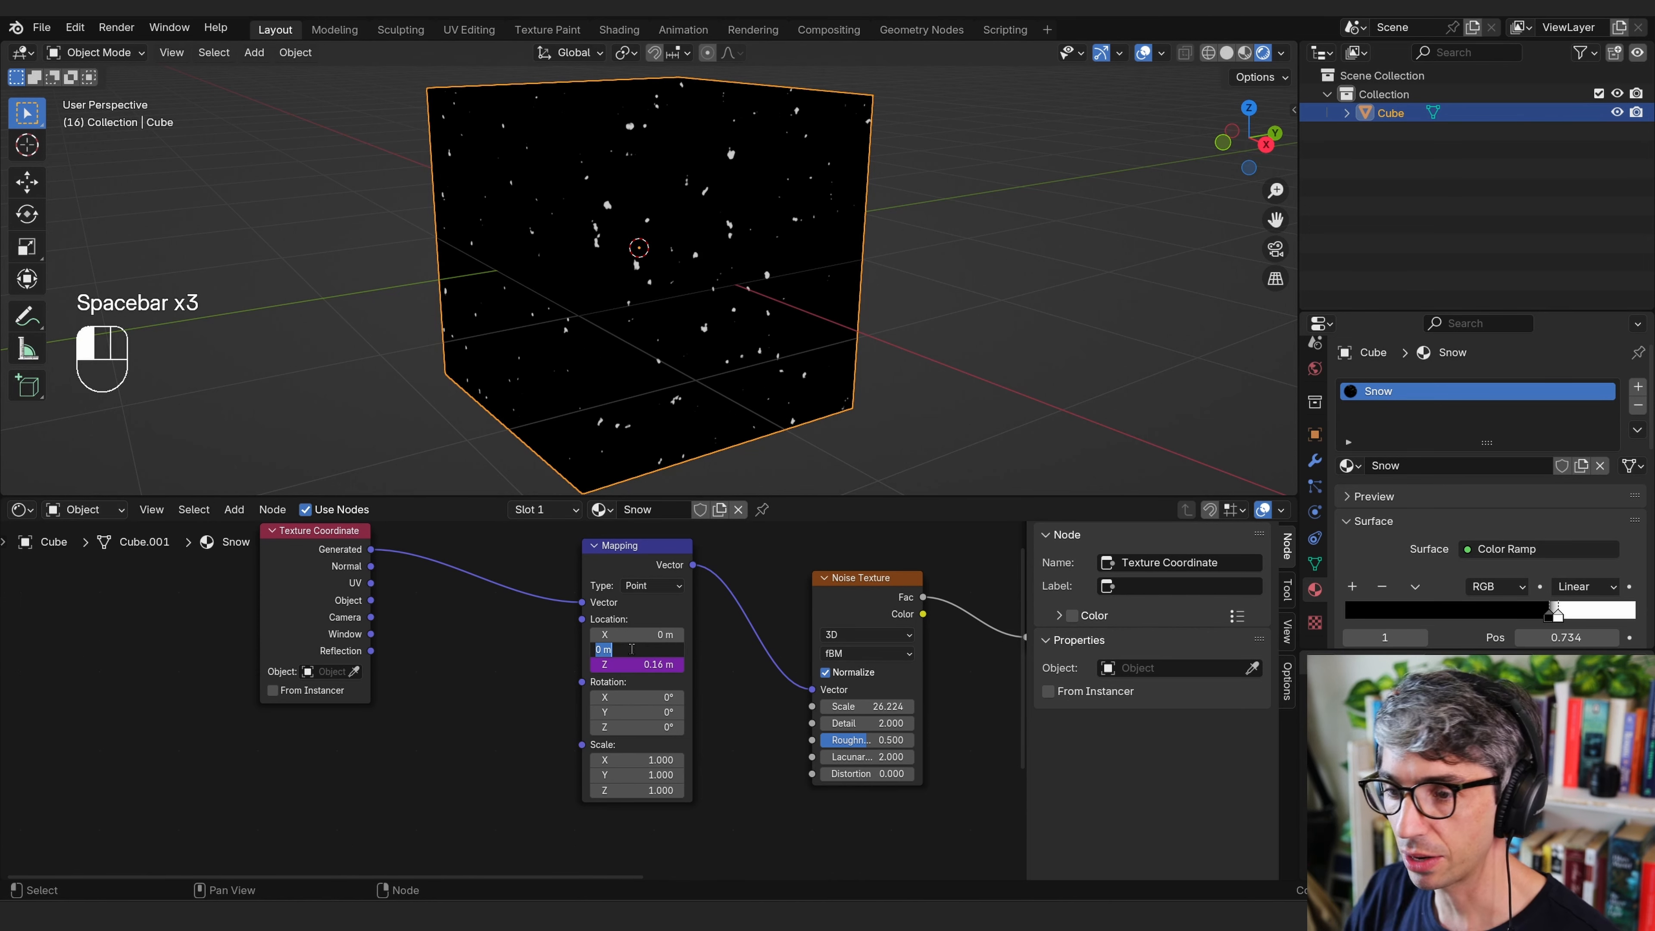
Drive the Mapping node's Y location with the expression #frame*0.001 and start playback.
{"action": "left_click", "coordinate": [631, 648]}
{"action": "type", "text": "#frame*0"}
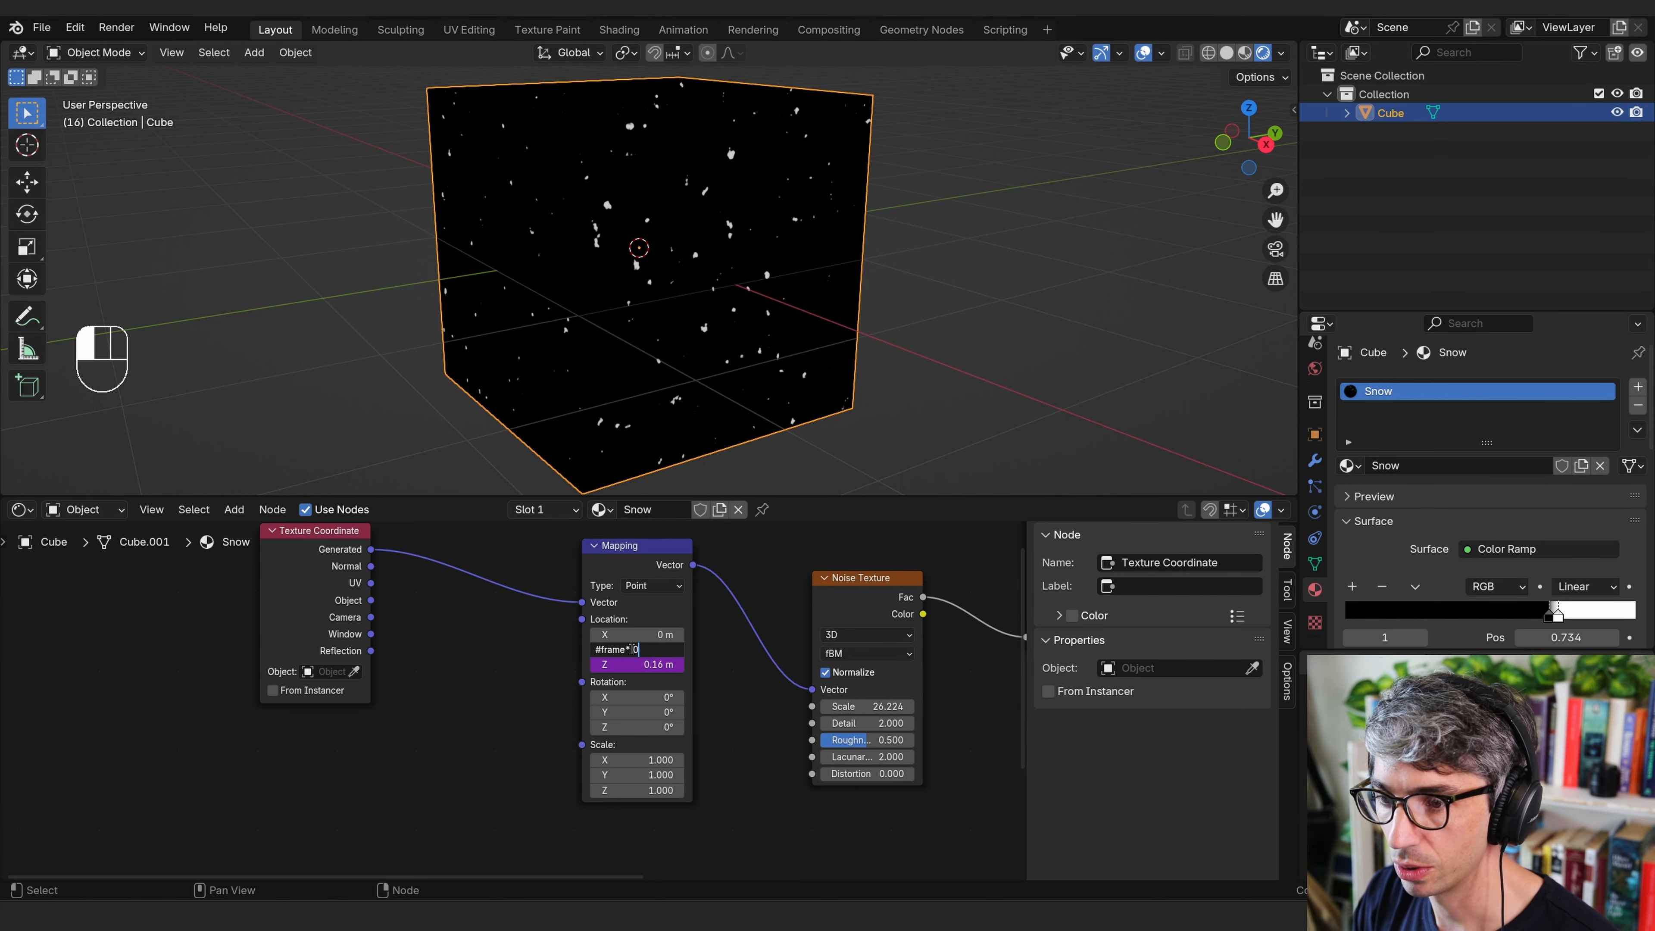
{"action": "type", "text": ".001"}
{"action": "key", "text": "Return"}
{"action": "key", "text": "space"}
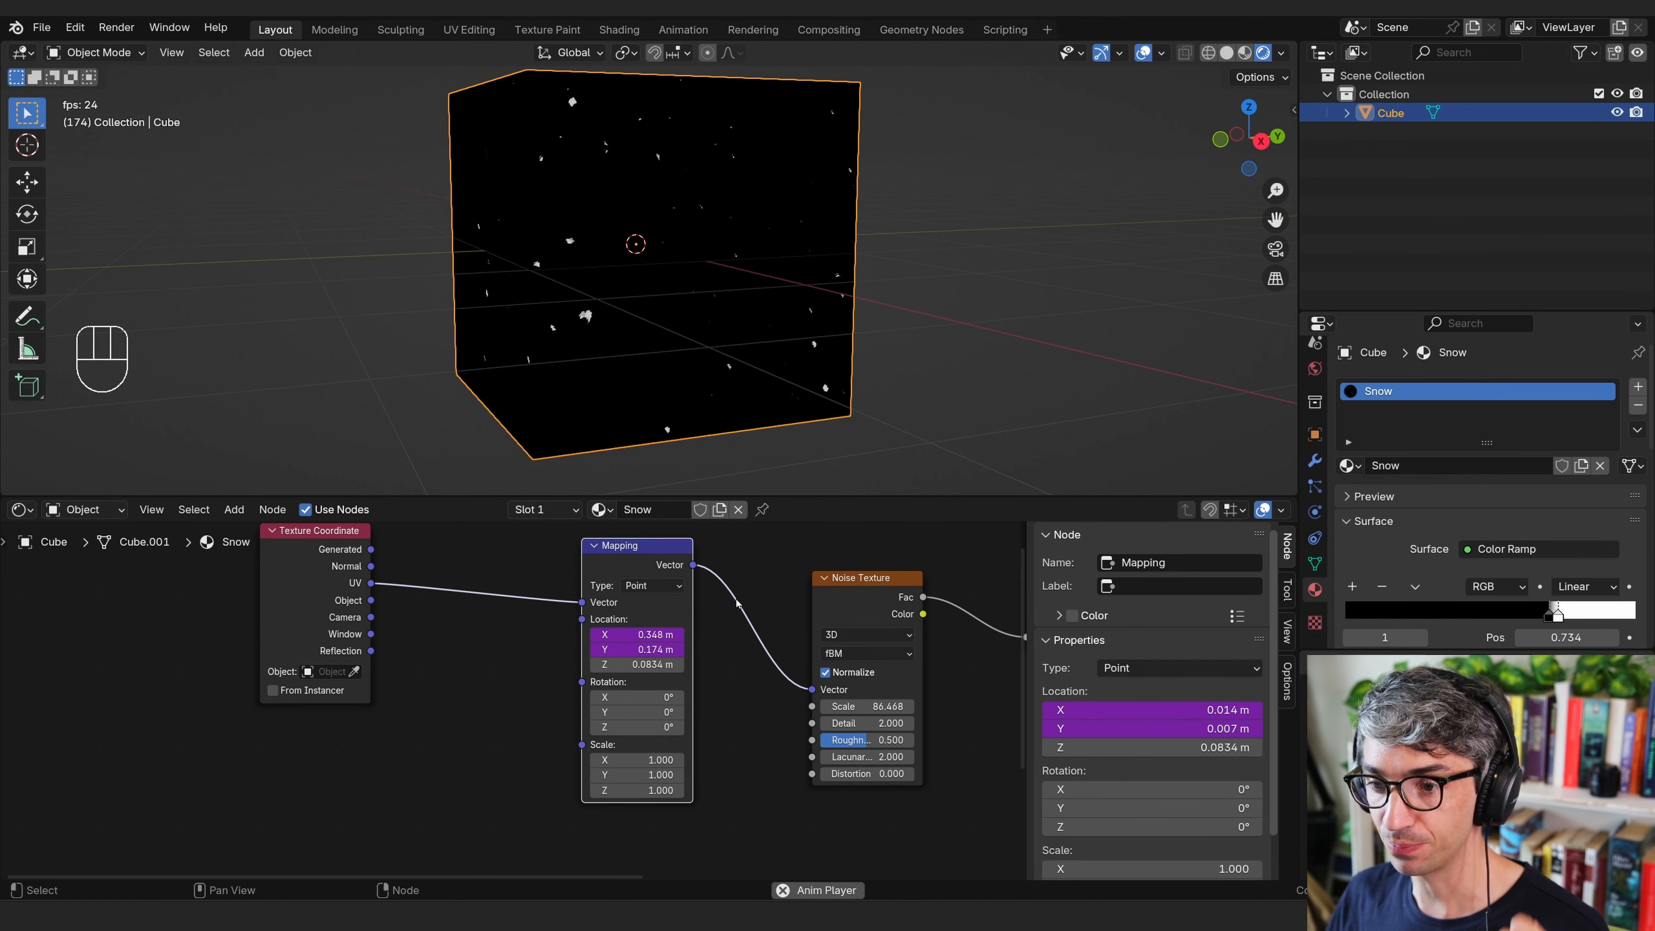
Move the Mapping and Texture Coordinate nodes farther away from the Noise Texture and stop the playback.
{"action": "left_click_drag", "start_coordinate": [678, 603], "coordinate": [590, 597]}
{"action": "left_click_drag", "start_coordinate": [313, 626], "coordinate": [291, 642]}
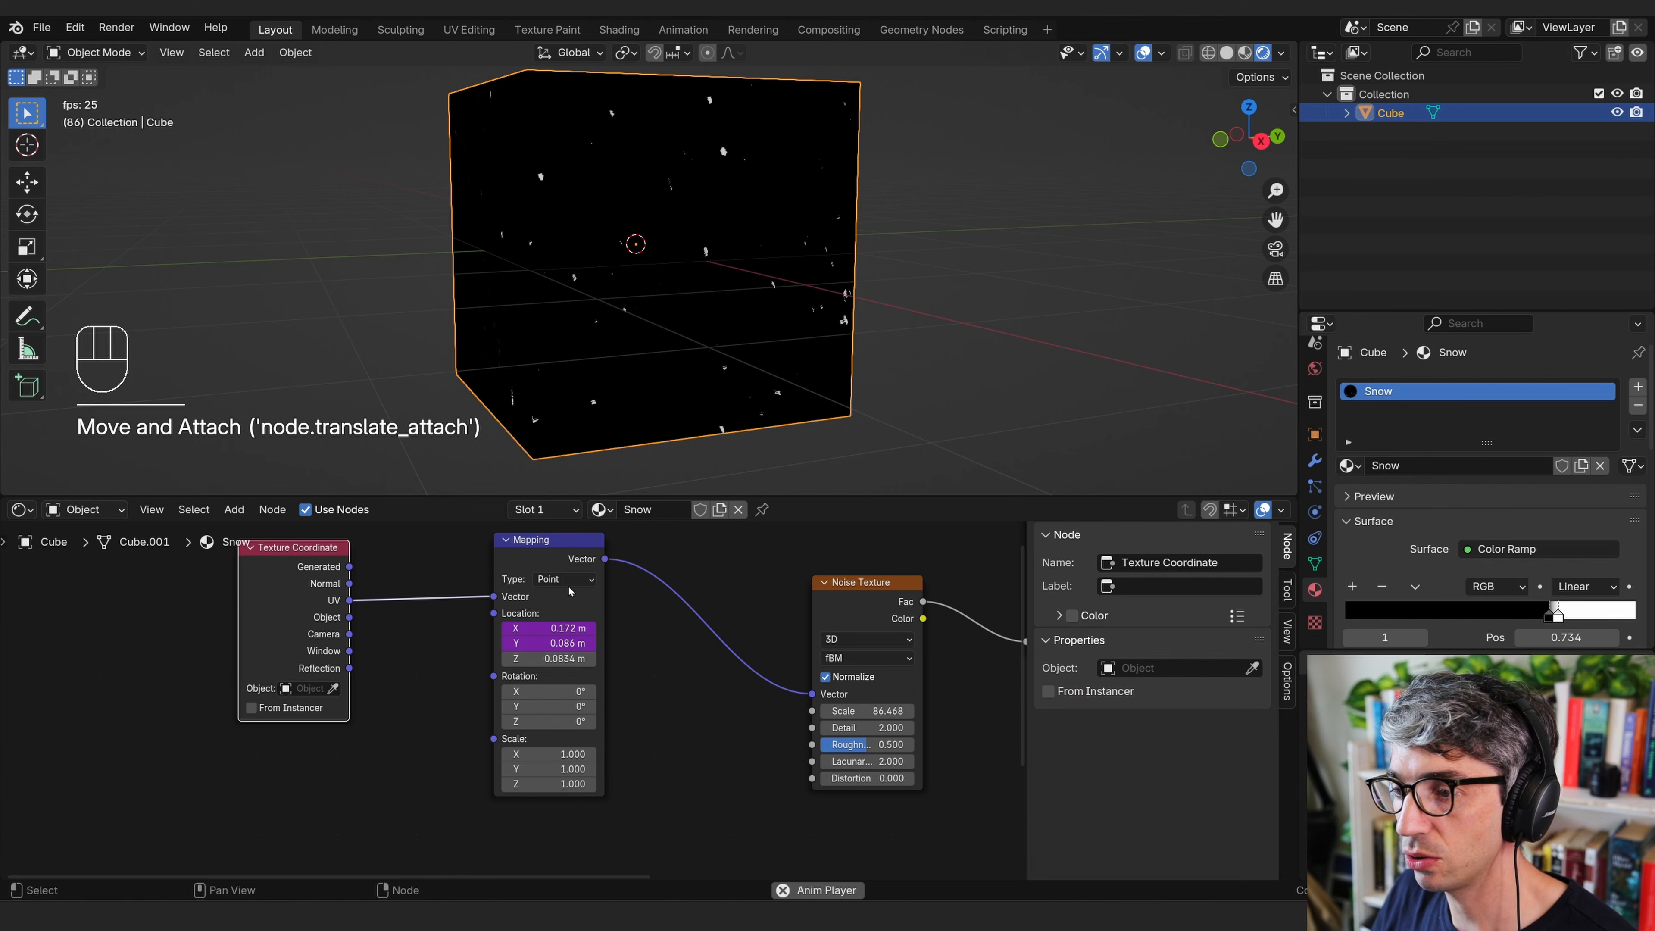
{"action": "left_click_drag", "start_coordinate": [573, 597], "coordinate": [517, 586]}
{"action": "key", "text": "space"}
Add a second Noise Texture node and place it below the Mapping node.
{"action": "middle_click_drag", "start_coordinate": [635, 730], "coordinate": [651, 692]}
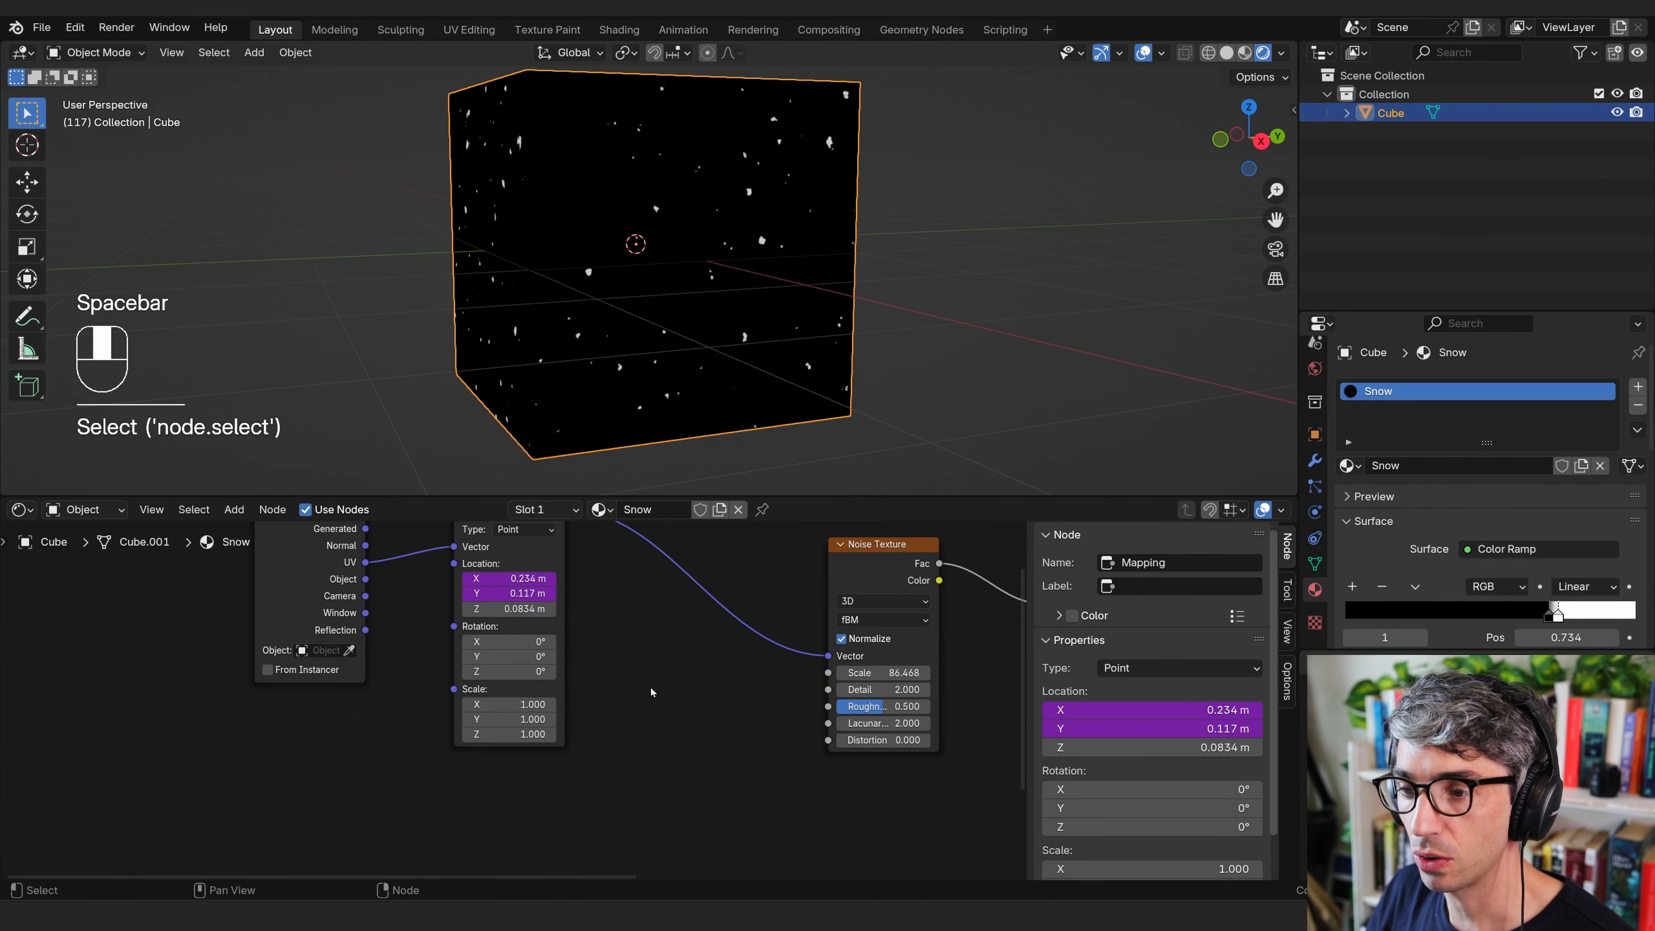
{"action": "key", "text": "shift+a"}
{"action": "left_click", "coordinate": [625, 665]}
{"action": "type", "text": "noise"}
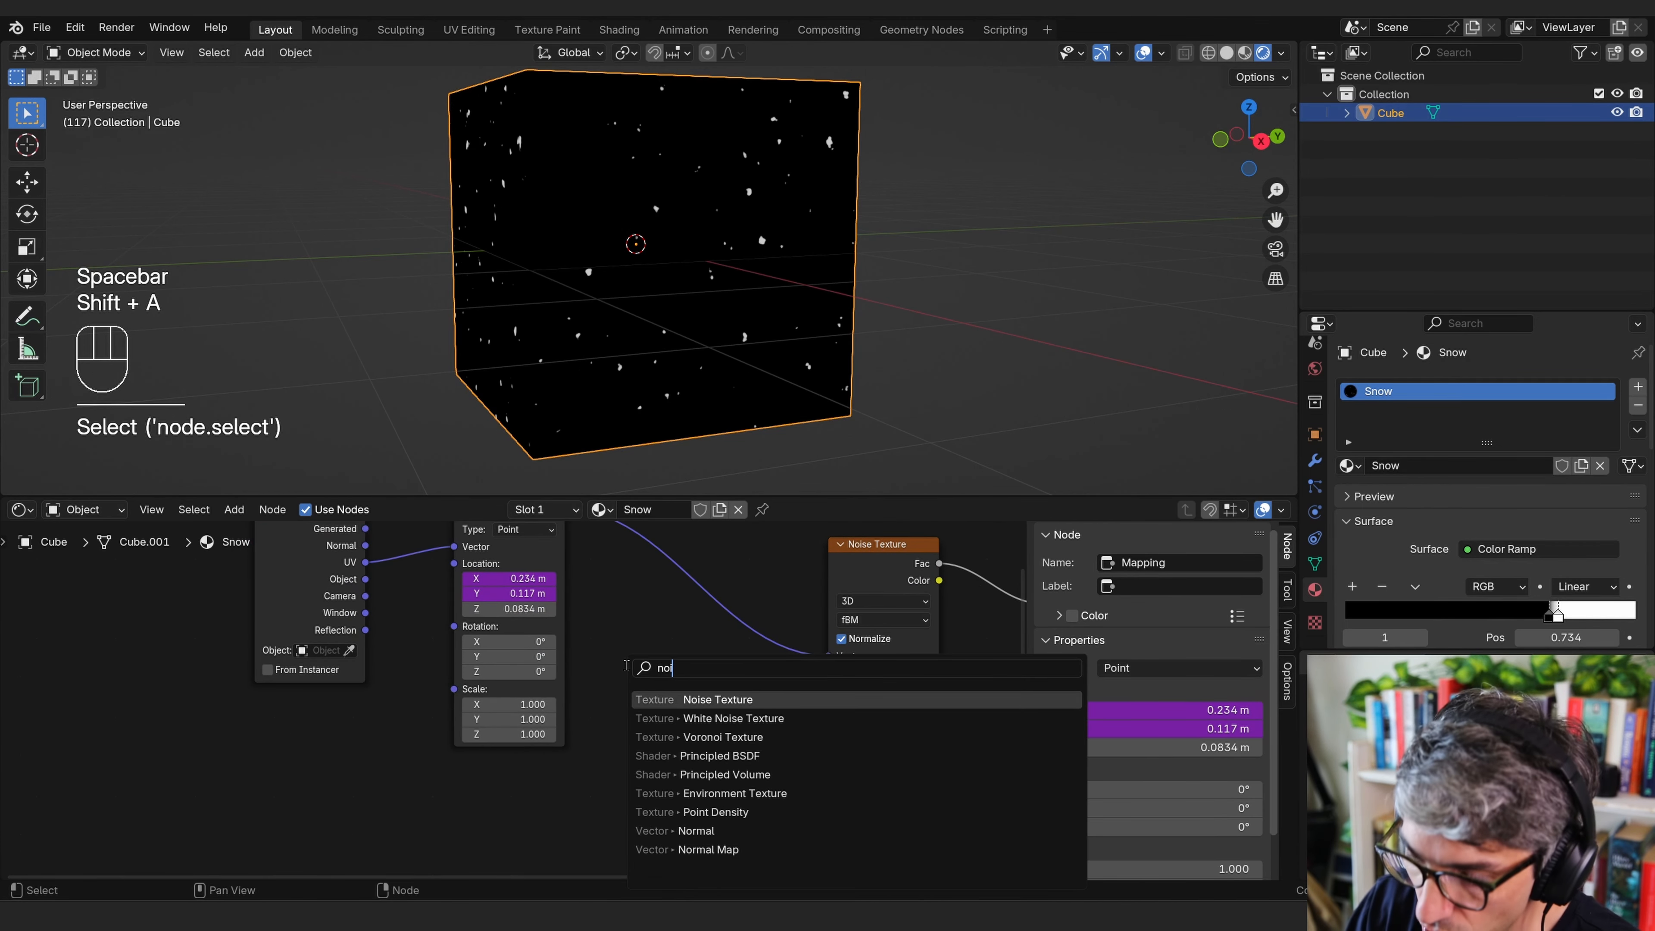
{"action": "key", "text": "Return"}
{"action": "left_click", "coordinate": [625, 665]}
{"action": "left_click_drag", "start_coordinate": [687, 688], "coordinate": [668, 702]}
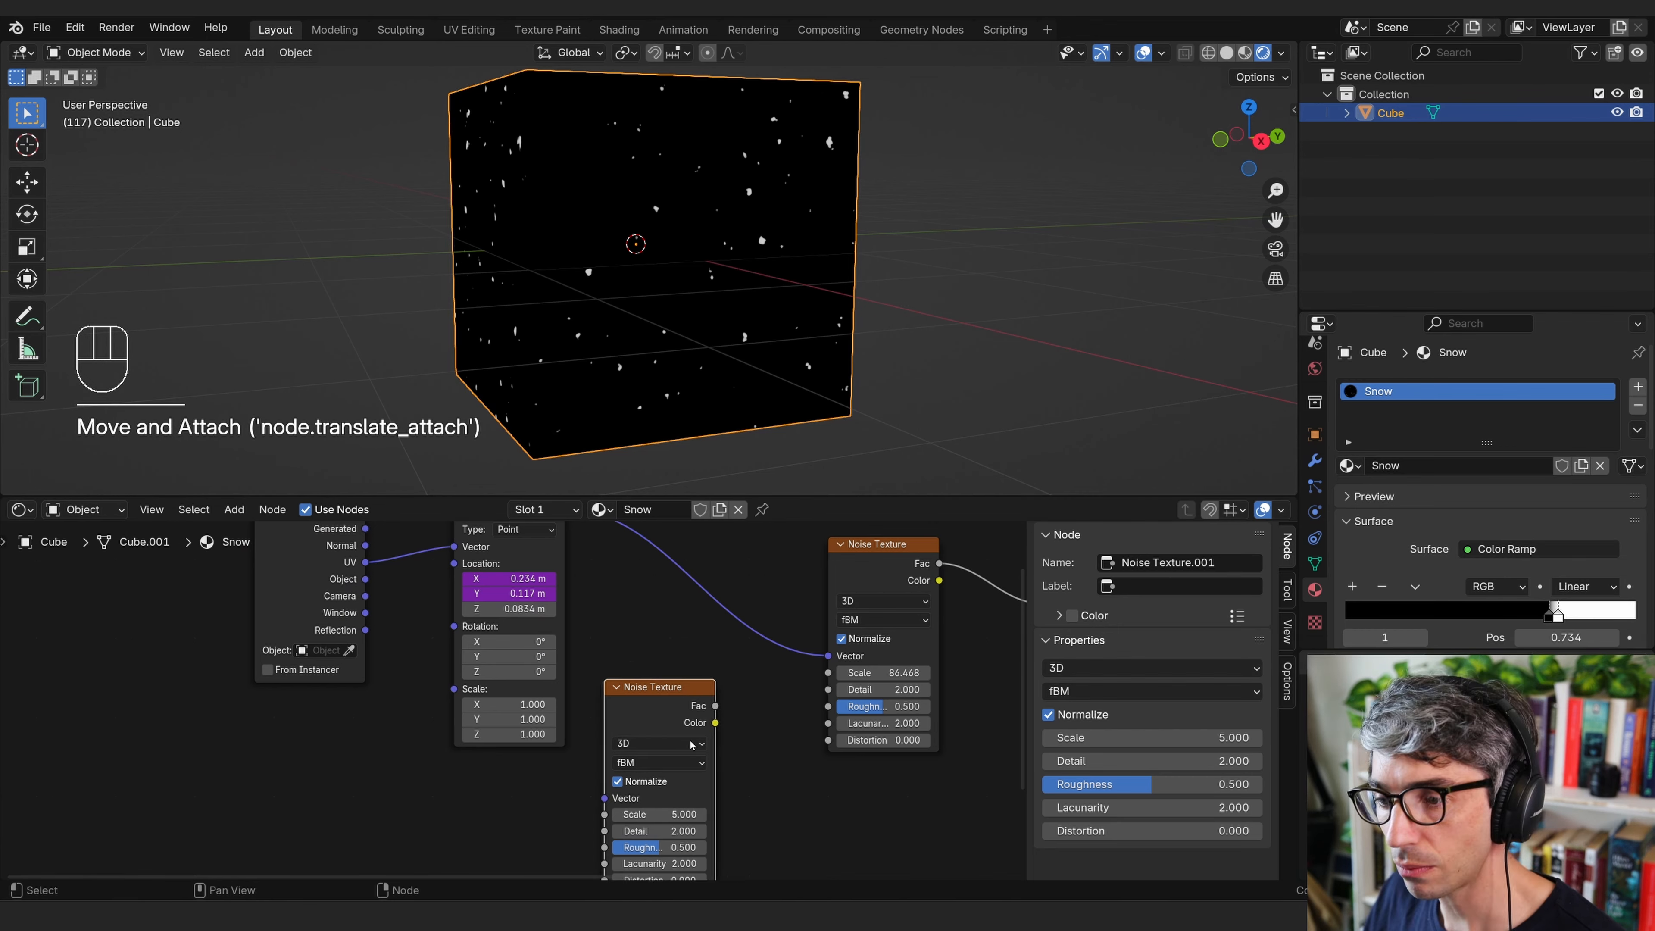
{"action": "scroll", "coordinate": [668, 701], "scroll_direction": "down", "scroll_amount": 3}
{"action": "middle_click_drag", "start_coordinate": [668, 702], "coordinate": [659, 653]}
{"action": "left_click_drag", "start_coordinate": [659, 654], "coordinate": [526, 716]}
Add a Mix Color node and insert it on the link between the Mapping node and the original Noise Texture.
{"action": "left_click", "coordinate": [695, 669]}
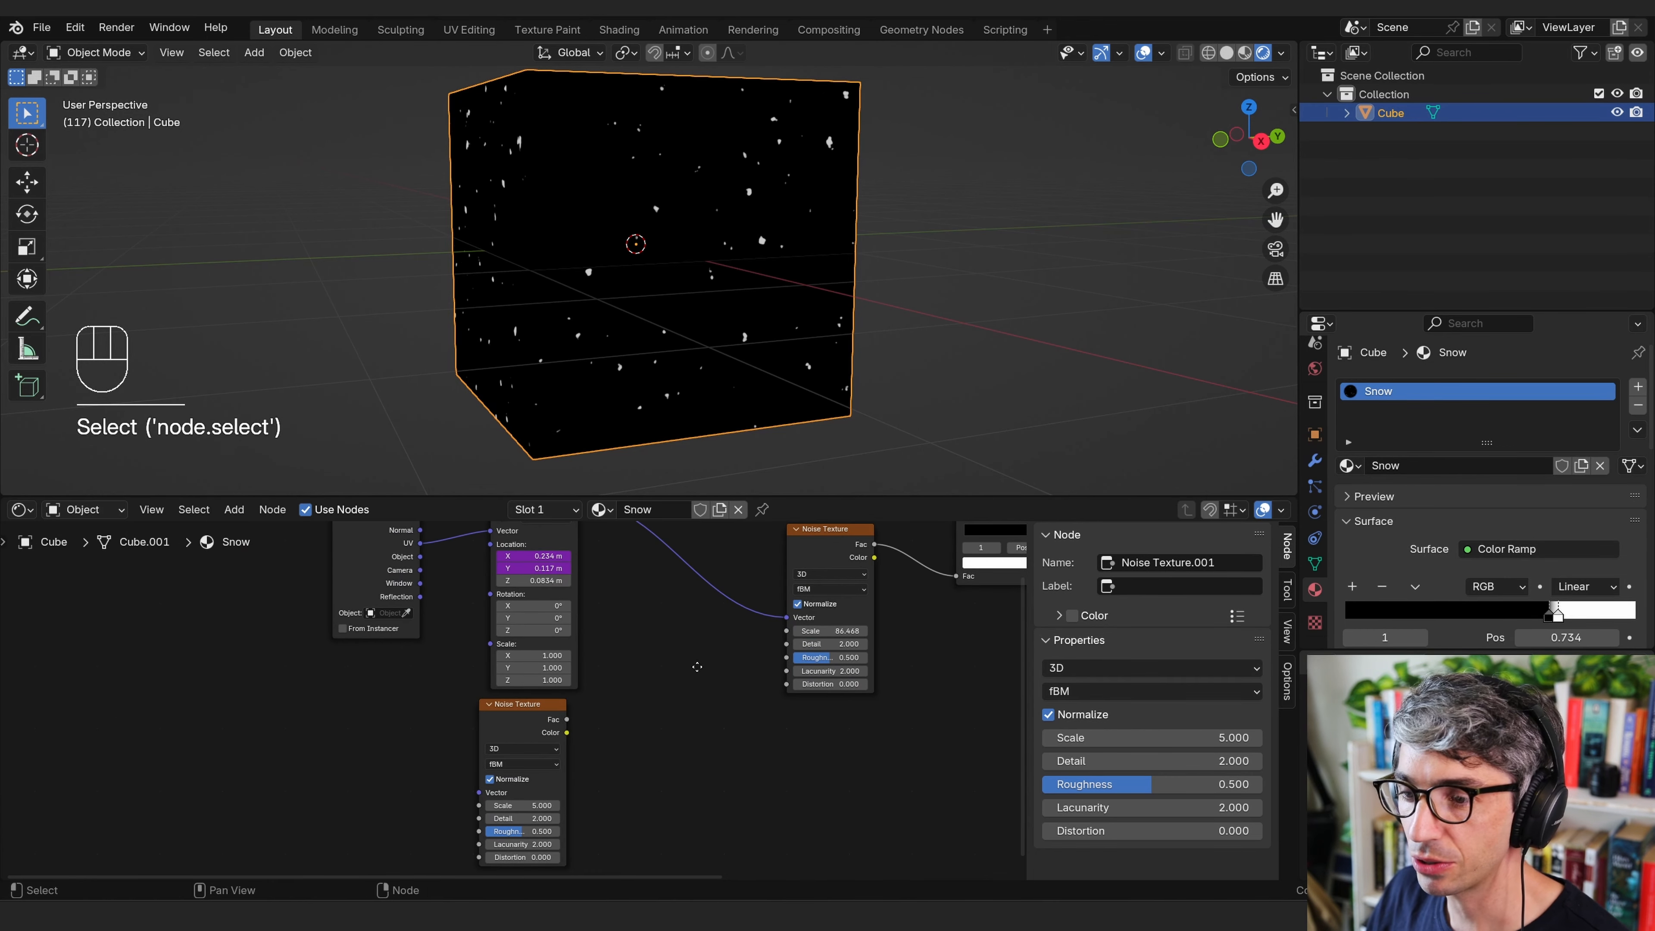
{"action": "key", "text": "shift+a"}
{"action": "left_click", "coordinate": [671, 660]}
{"action": "type", "text": "mix"}
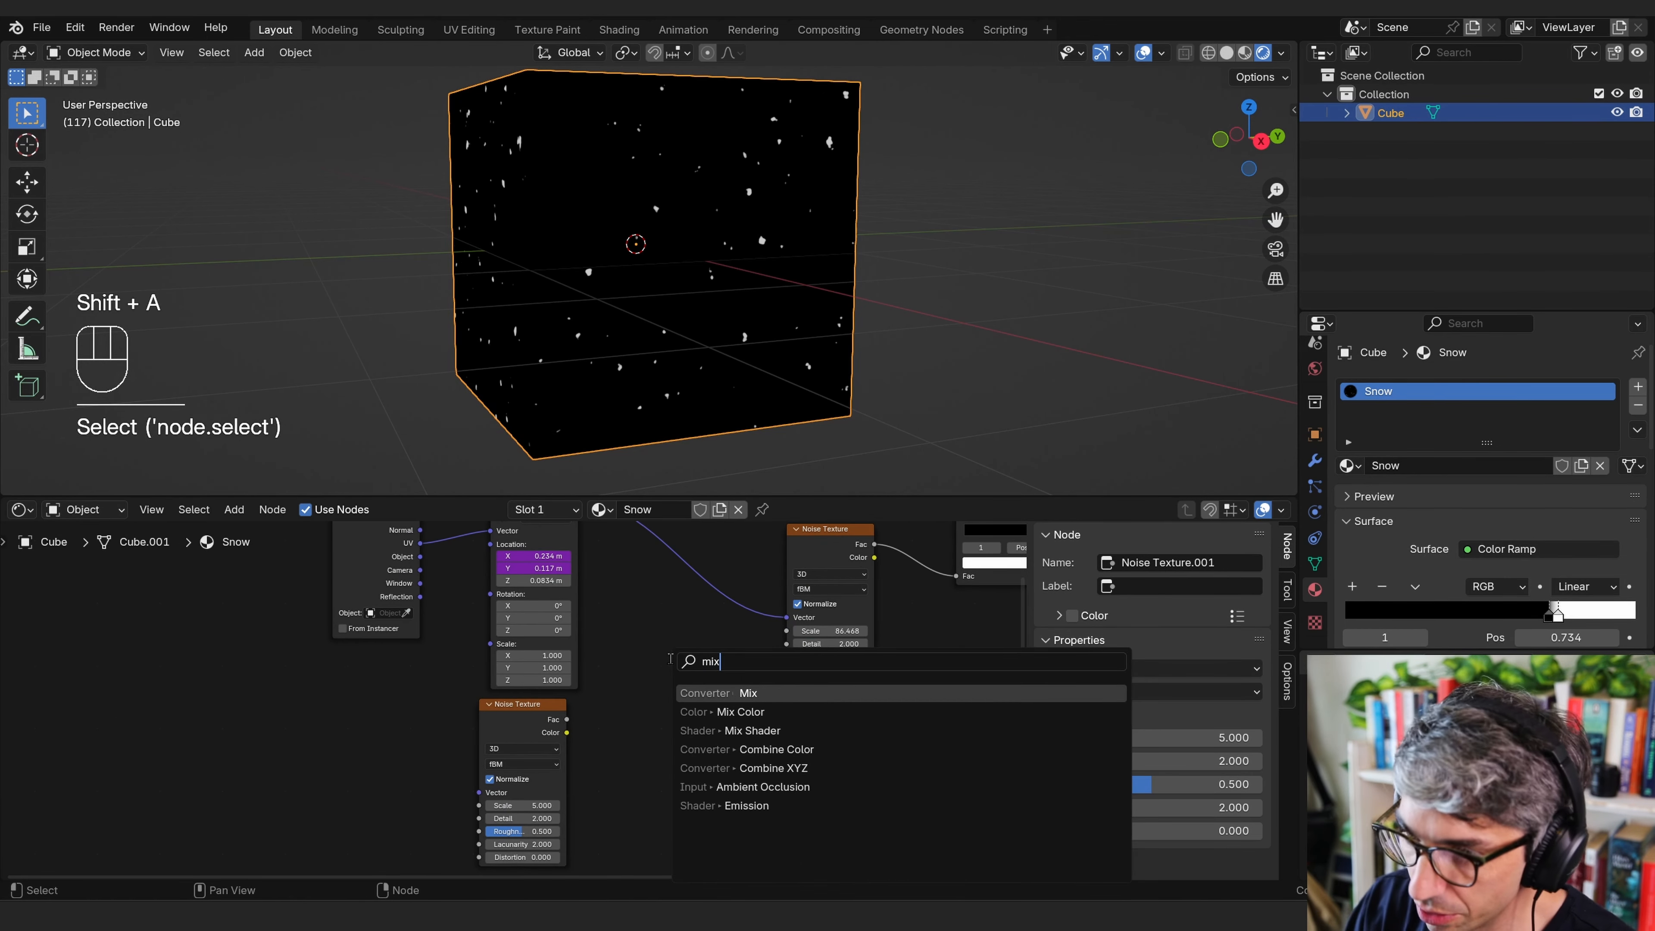
{"action": "key", "text": "Return"}
{"action": "left_click", "coordinate": [670, 659]}
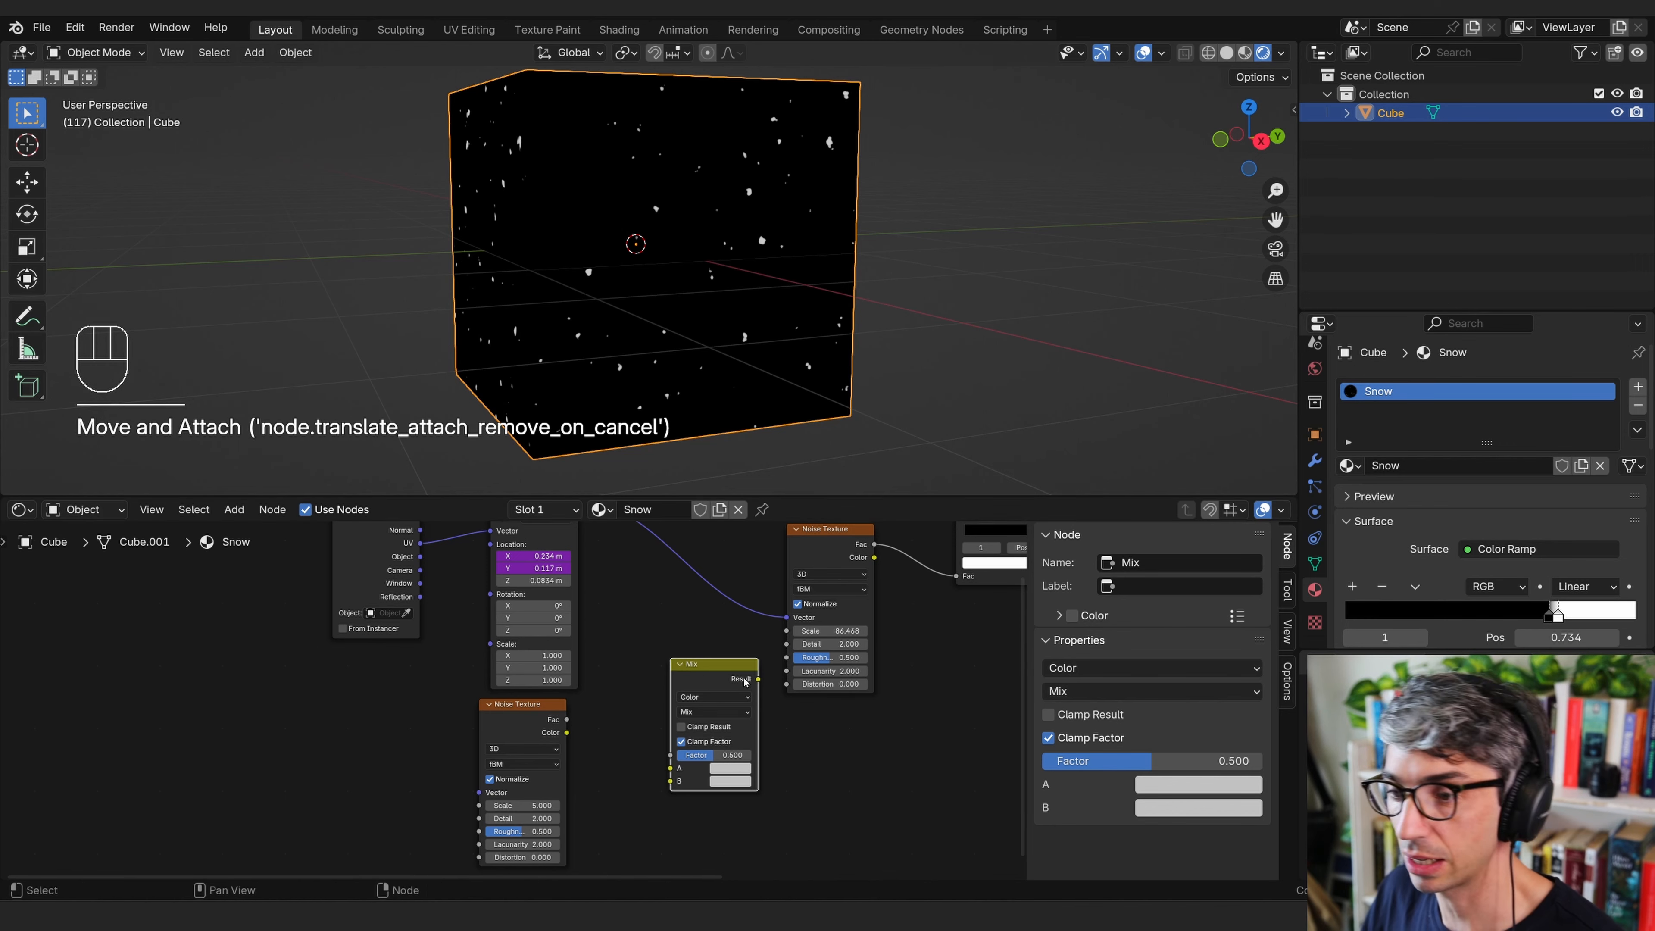
{"action": "middle_click_drag", "start_coordinate": [736, 681], "coordinate": [751, 721]}
{"action": "left_click_drag", "start_coordinate": [740, 717], "coordinate": [710, 676]}
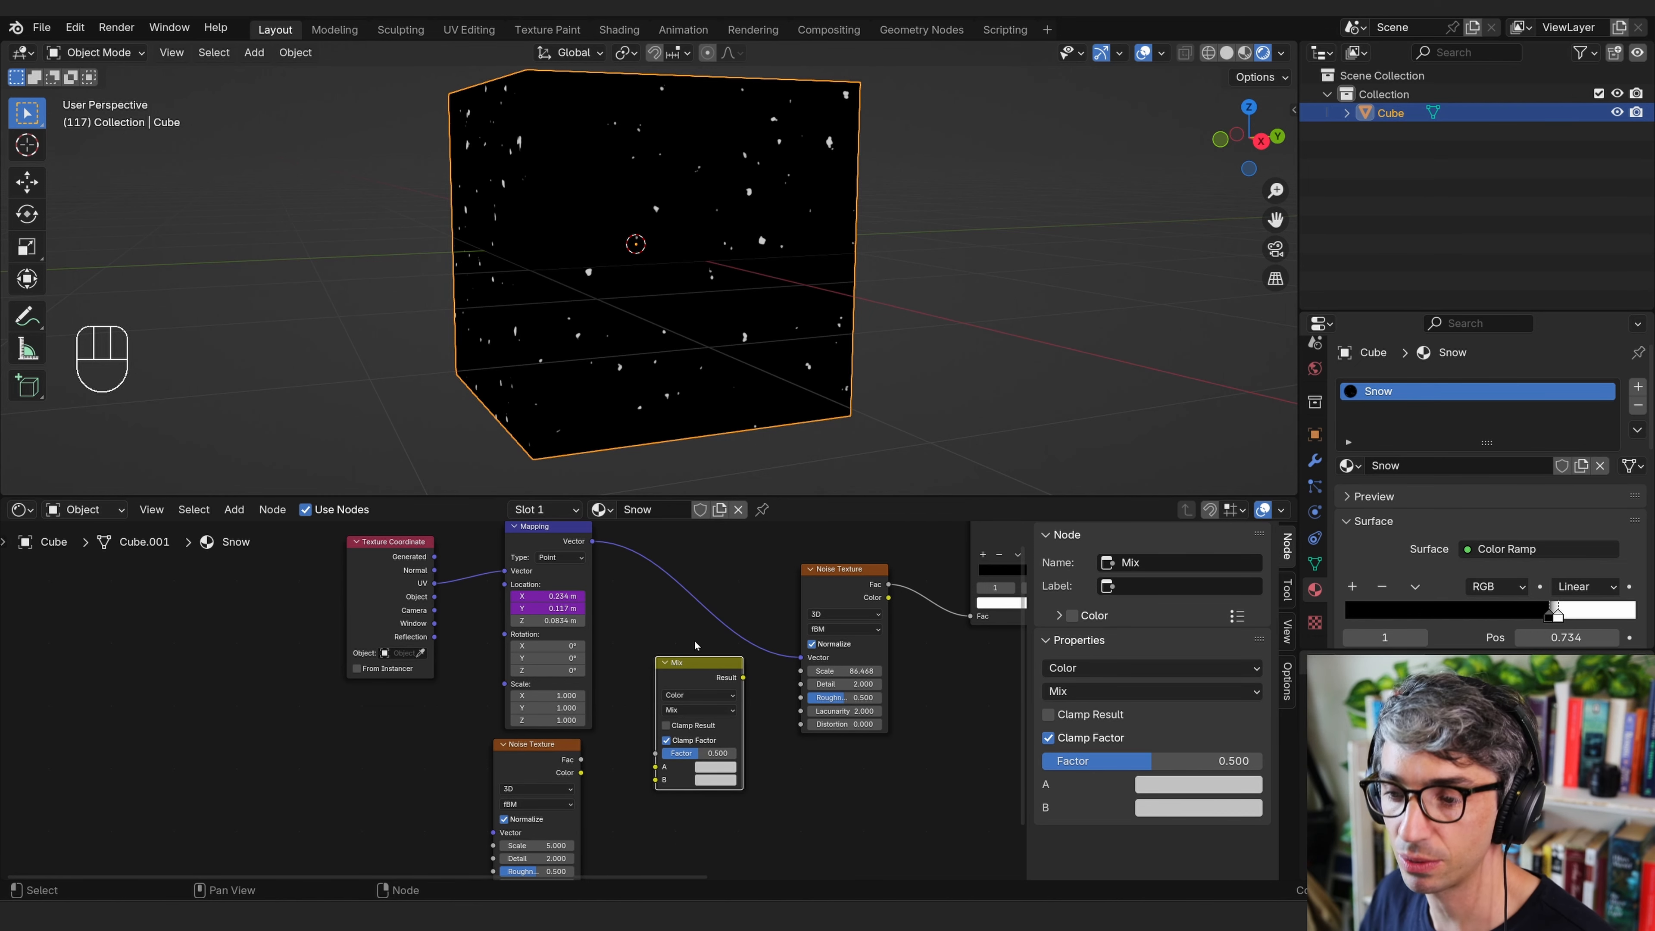
{"action": "left_click_drag", "start_coordinate": [700, 662], "coordinate": [703, 627]}
{"action": "middle_click_drag", "start_coordinate": [703, 627], "coordinate": [672, 686]}
{"action": "left_click_drag", "start_coordinate": [672, 686], "coordinate": [693, 596]}
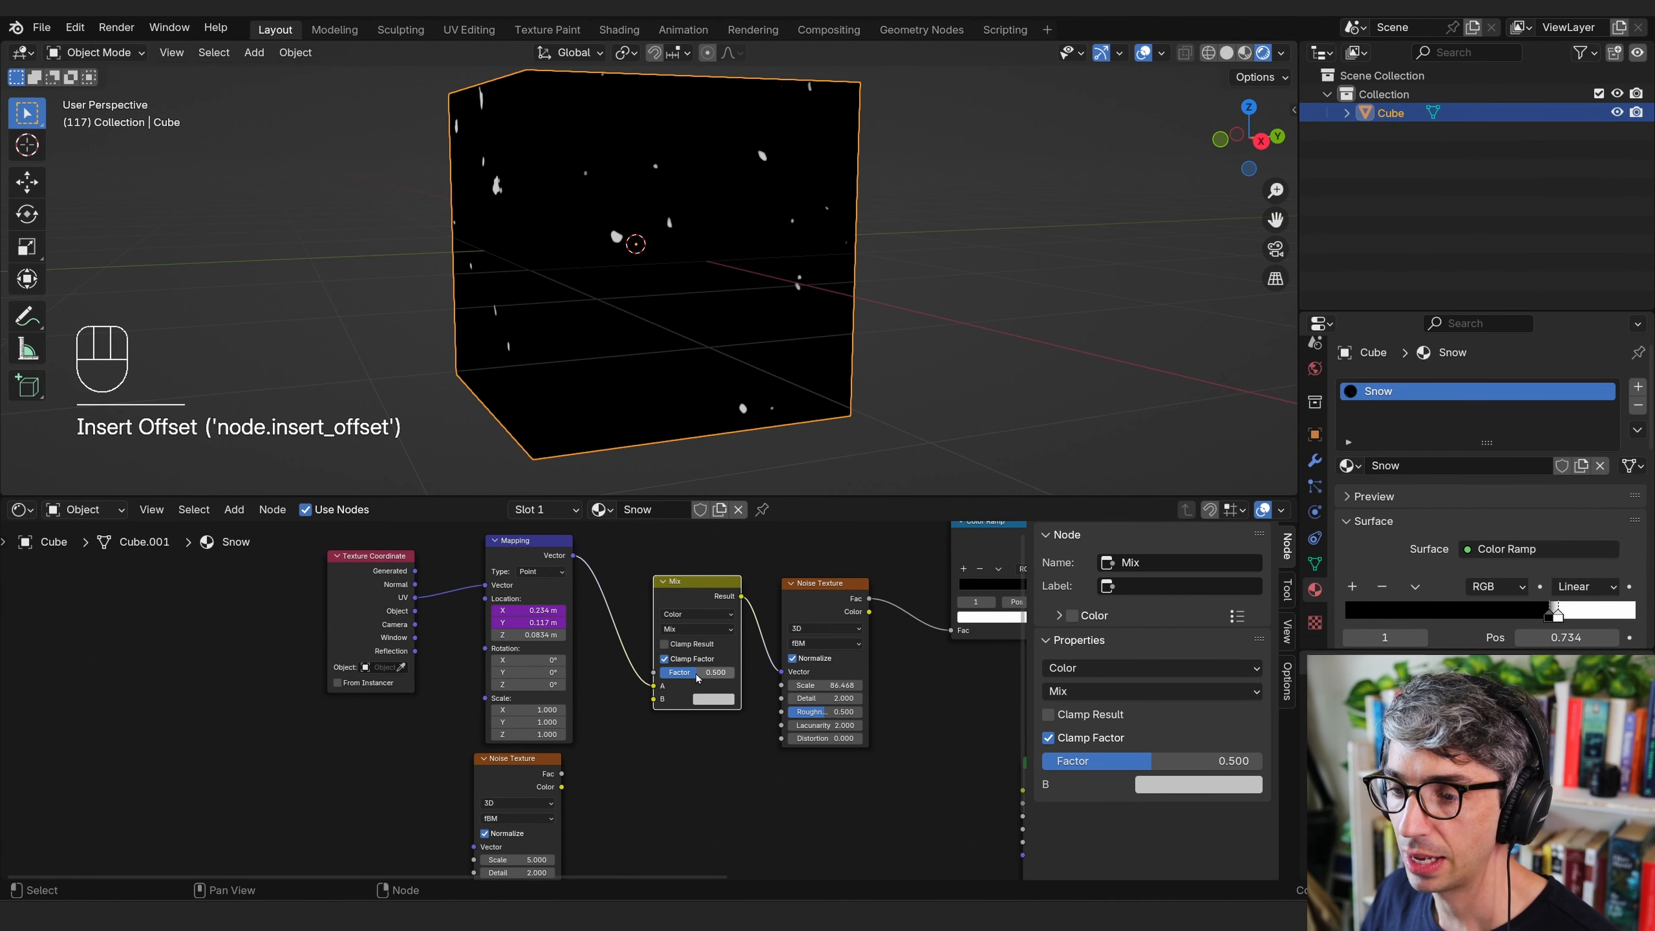
Set the Mix node's Factor to 0 and connect the second Noise Texture's Fac output to its B input.
{"action": "left_click", "coordinate": [696, 672]}
{"action": "type", "text": "0"}
{"action": "key", "text": "Return"}
{"action": "left_click", "coordinate": [573, 769]}
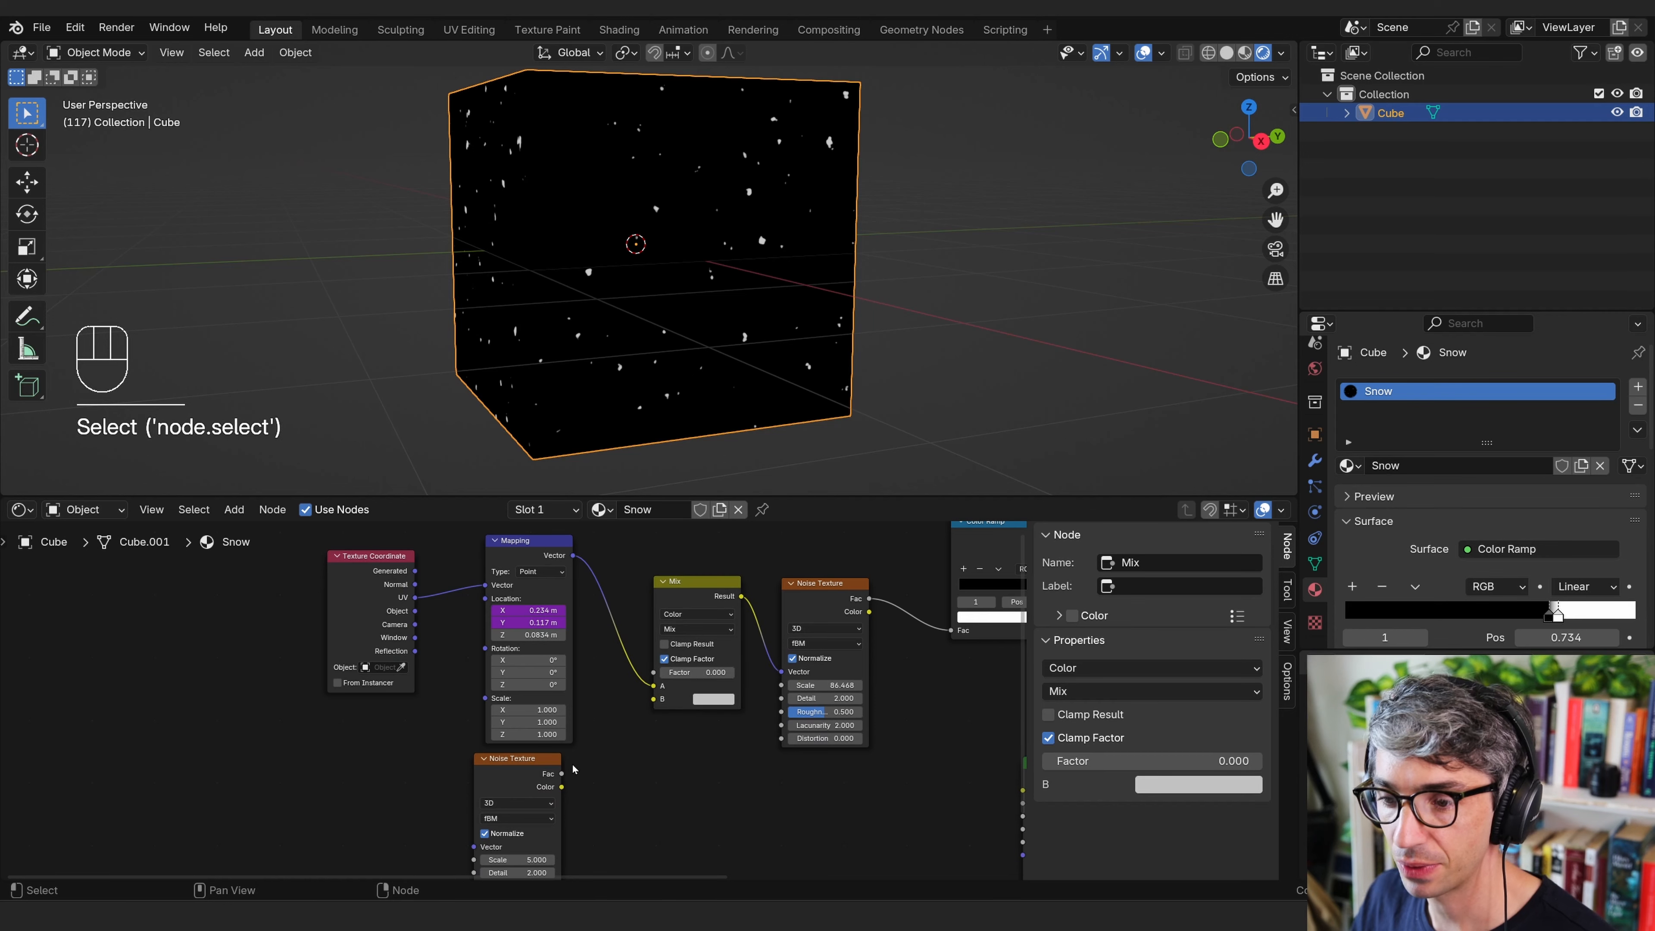
{"action": "left_click_drag", "start_coordinate": [563, 775], "coordinate": [650, 709]}
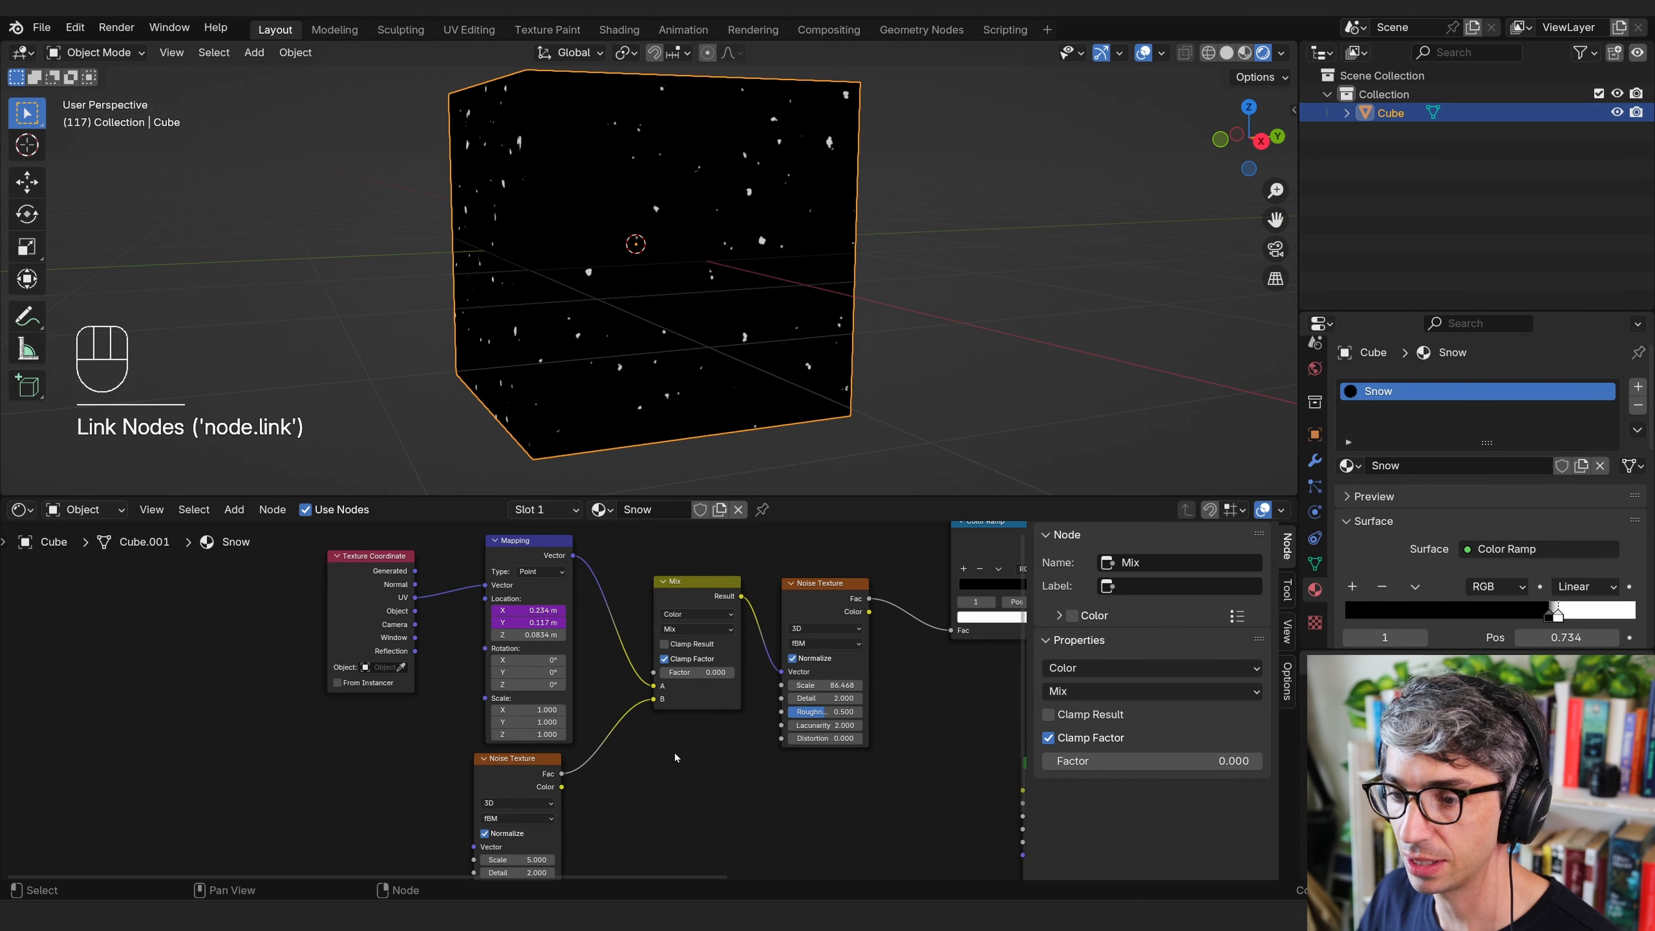
Preview the second Noise Texture on the cube by connecting its Fac output to the Material Output's Surface.
{"action": "middle_click_drag", "start_coordinate": [675, 757], "coordinate": [665, 652]}
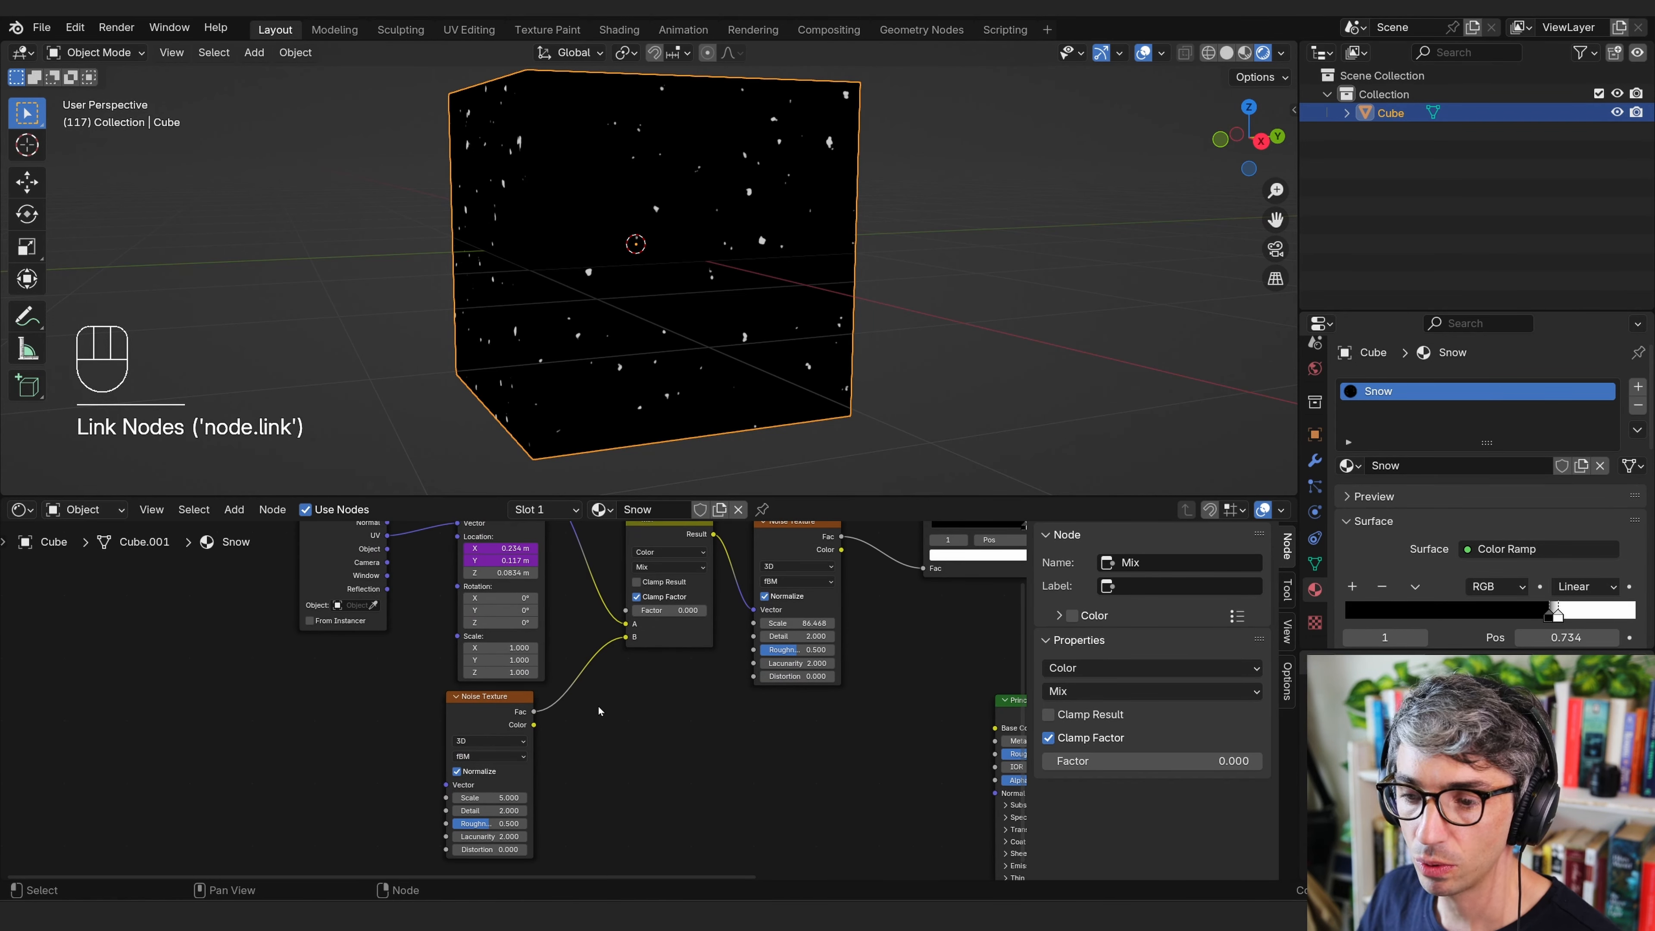
{"action": "middle_click_drag", "start_coordinate": [790, 729], "coordinate": [439, 794]}
{"action": "scroll", "coordinate": [573, 730], "scroll_direction": "down", "scroll_amount": 3}
{"action": "left_click_drag", "start_coordinate": [274, 769], "coordinate": [799, 653]}
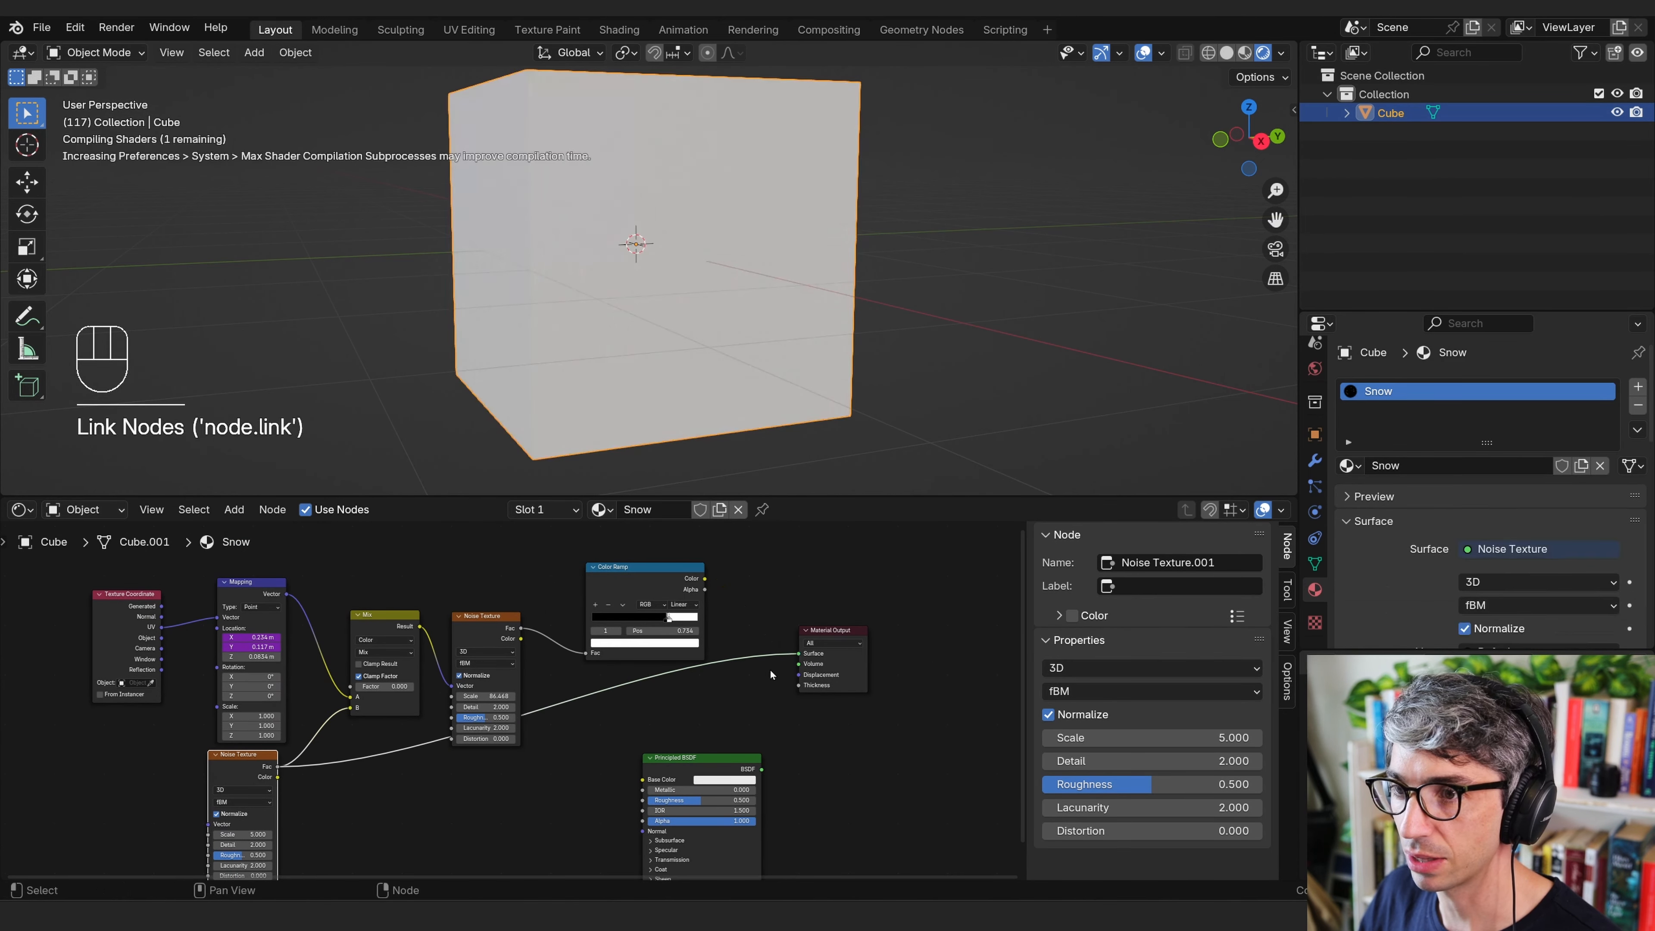
Set the second Noise Texture's Scale to 3.771 and Distortion to 1.576, and inspect the pattern on the cube.
{"action": "middle_click_drag", "start_coordinate": [388, 839], "coordinate": [709, 789]}
{"action": "scroll", "coordinate": [481, 775], "scroll_direction": "up", "scroll_amount": 3}
{"action": "left_click_drag", "start_coordinate": [525, 787], "coordinate": [539, 835], "text": "shift"}
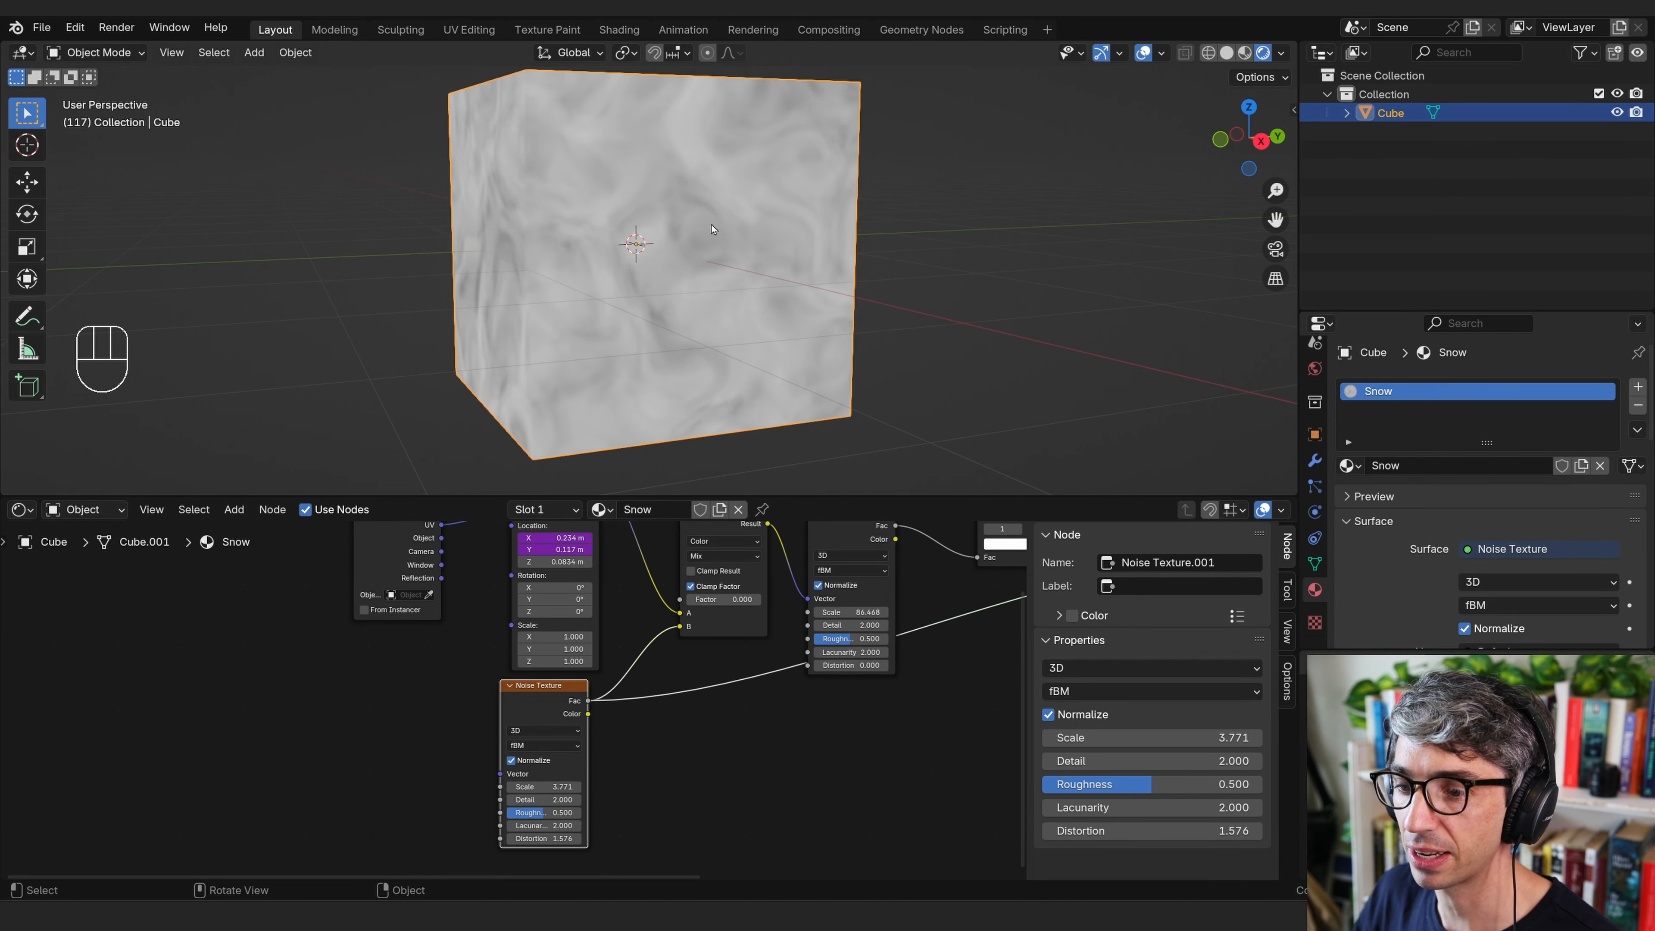
{"action": "middle_click_drag", "start_coordinate": [712, 228], "coordinate": [589, 129]}
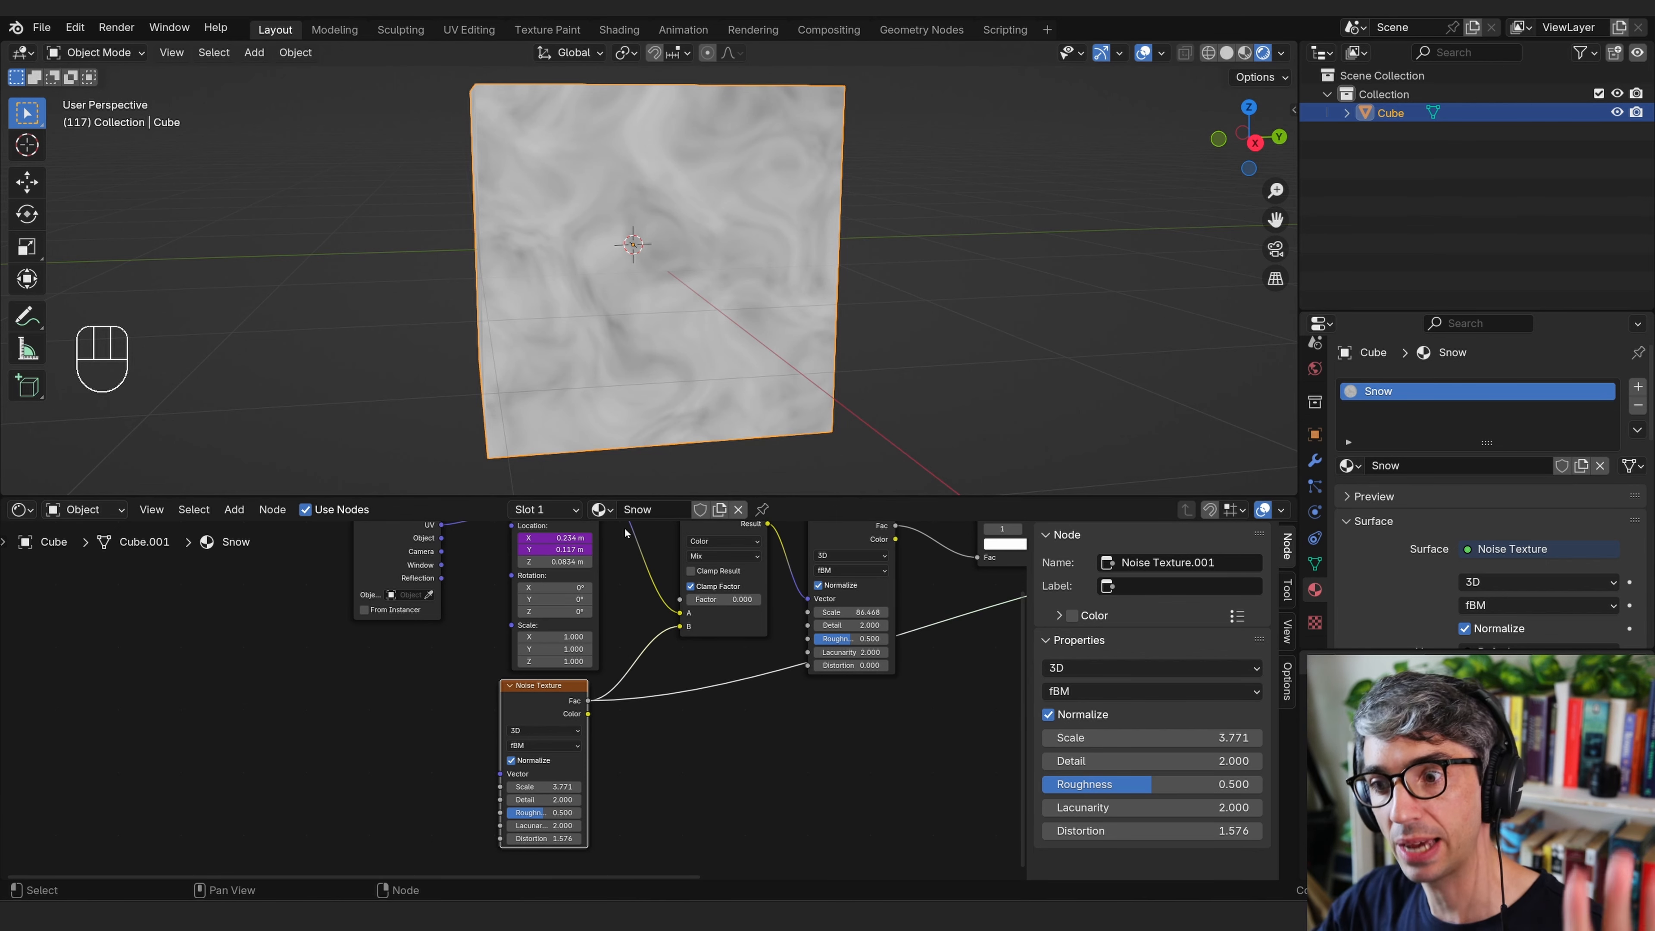
Set the Mix node's Factor to 0.021 and play the animation to check the distorted flake movement up close.
{"action": "middle_click_drag", "start_coordinate": [787, 774], "coordinate": [751, 821]}
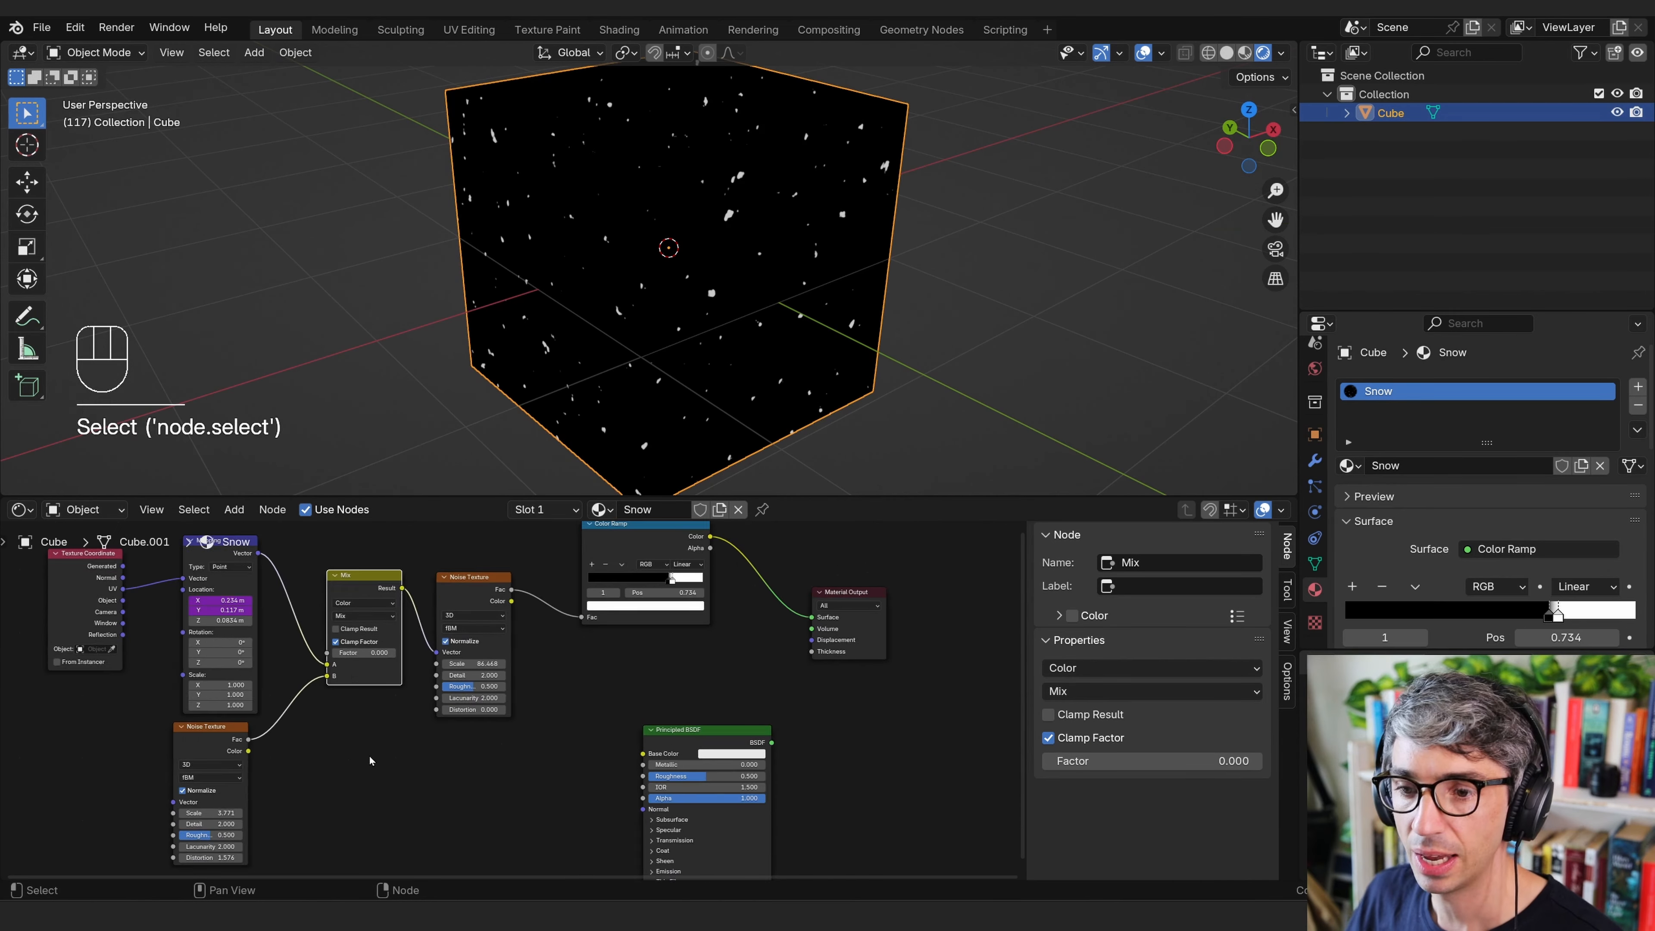
{"action": "middle_click_drag", "start_coordinate": [379, 652], "coordinate": [435, 678]}
{"action": "left_click_drag", "start_coordinate": [408, 696], "coordinate": [443, 695]}
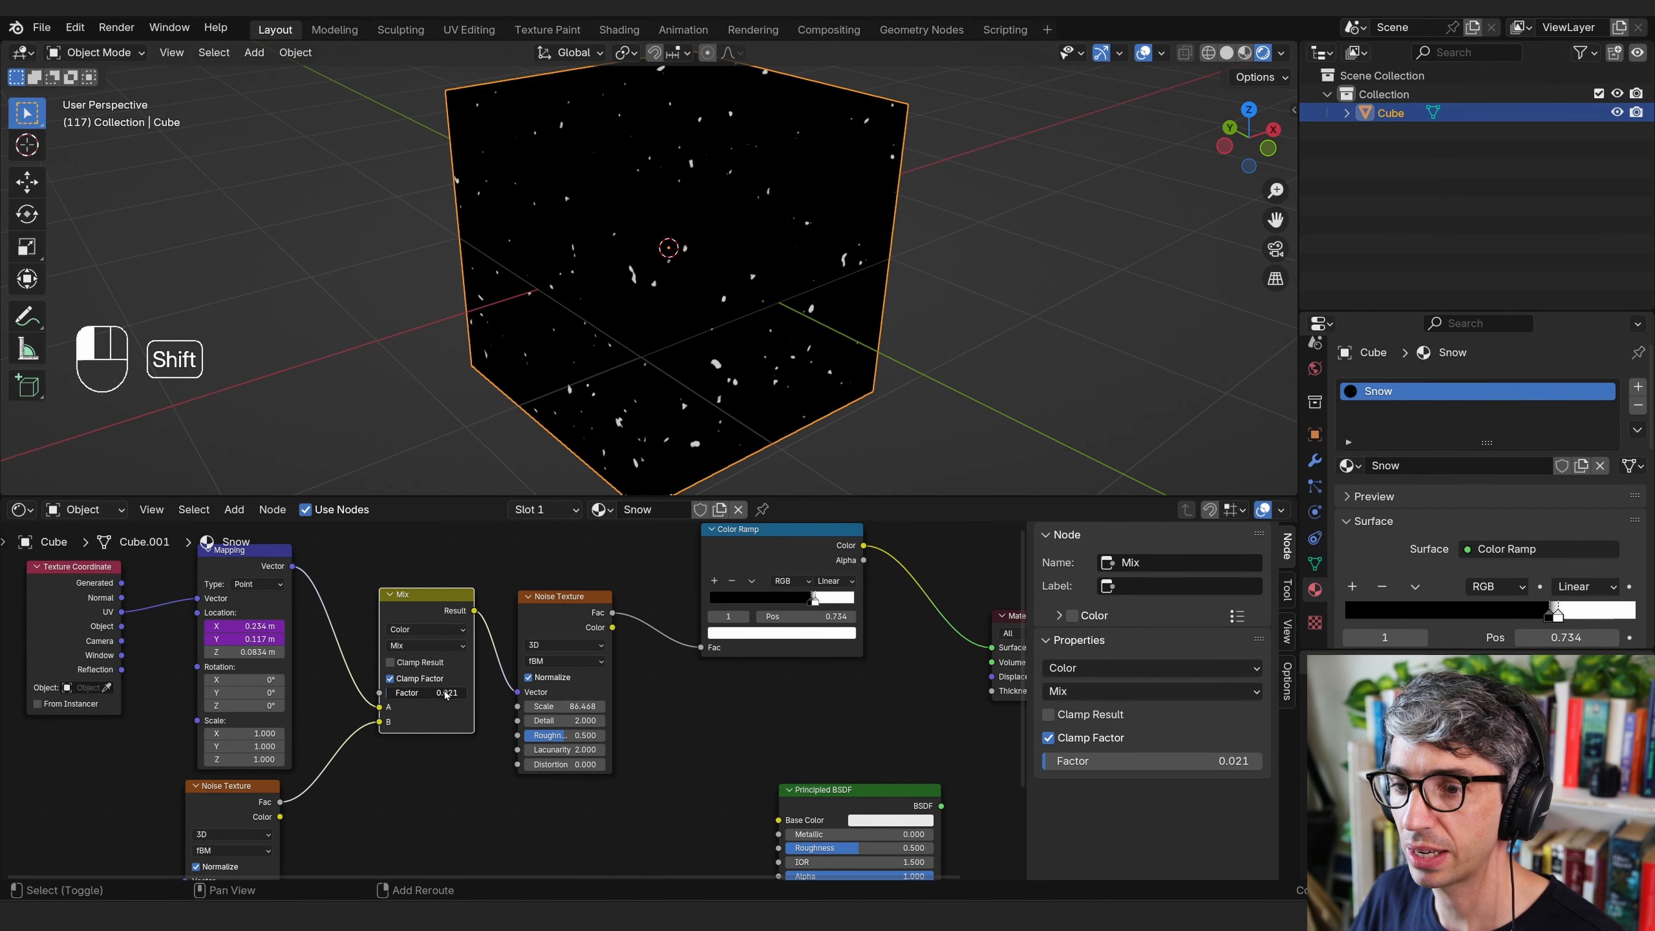
{"action": "middle_click_drag", "start_coordinate": [713, 757], "coordinate": [711, 722]}
{"action": "mouse_move", "coordinate": [831, 306]}
{"action": "middle_mouse_down"}
{"action": "mouse_move", "coordinate": [797, 280]}
{"action": "mouse_move", "coordinate": [825, 310]}
{"action": "middle_mouse_up"}
{"action": "key", "text": "space"}
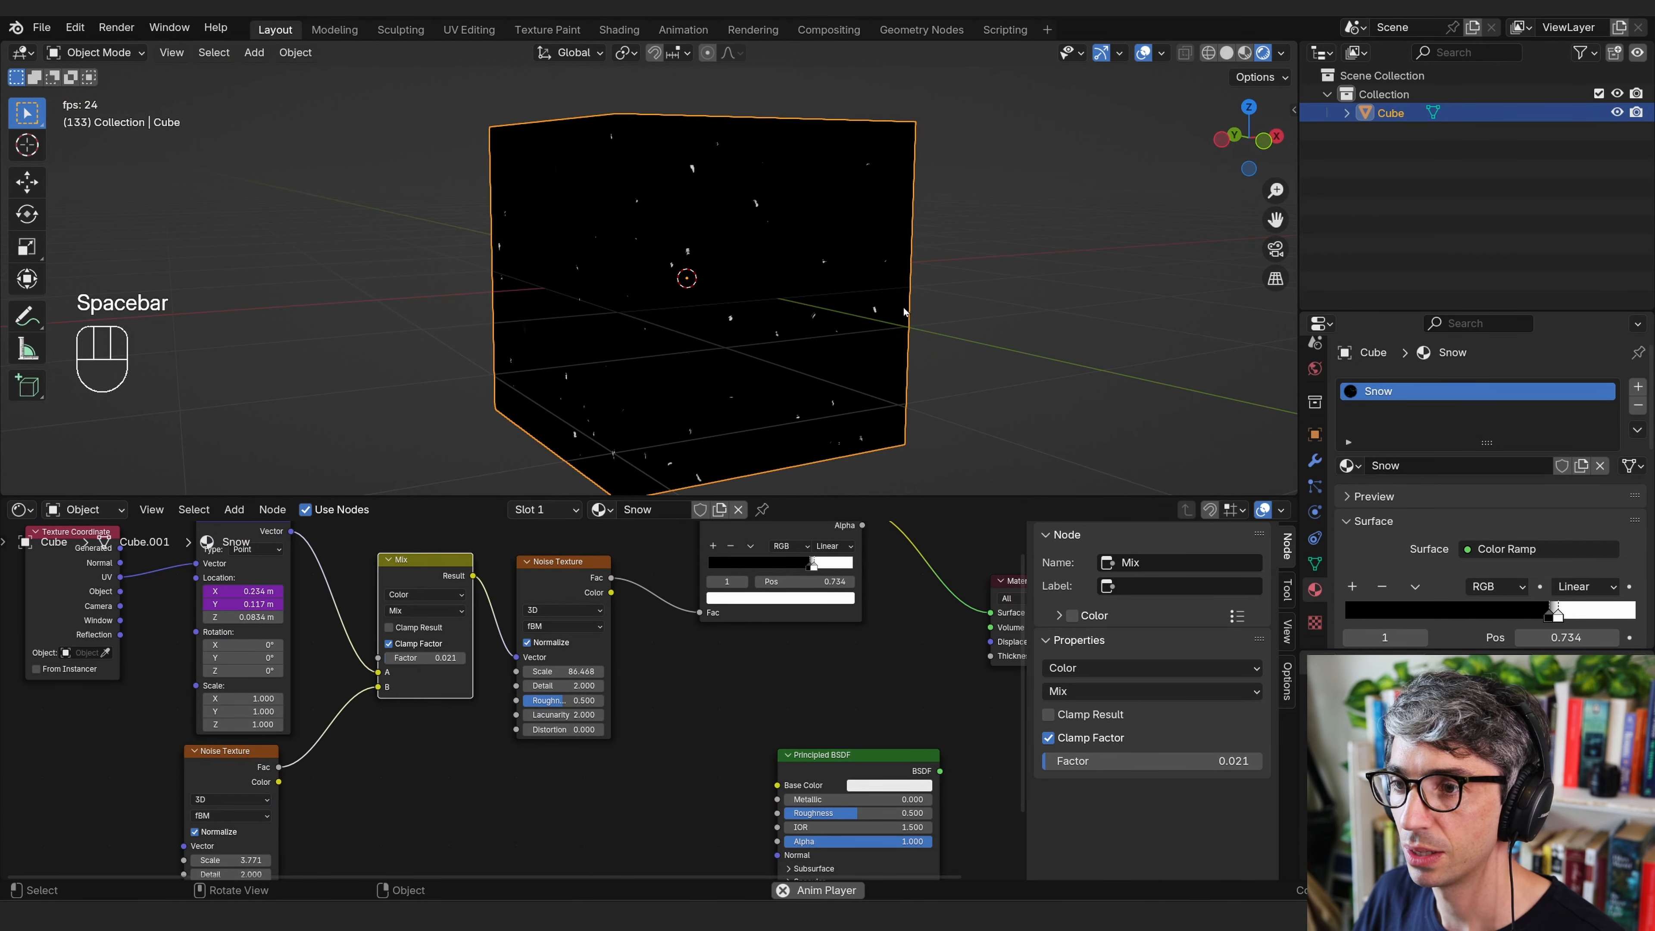
{"action": "scroll", "coordinate": [847, 312], "scroll_direction": "up", "scroll_amount": 3}
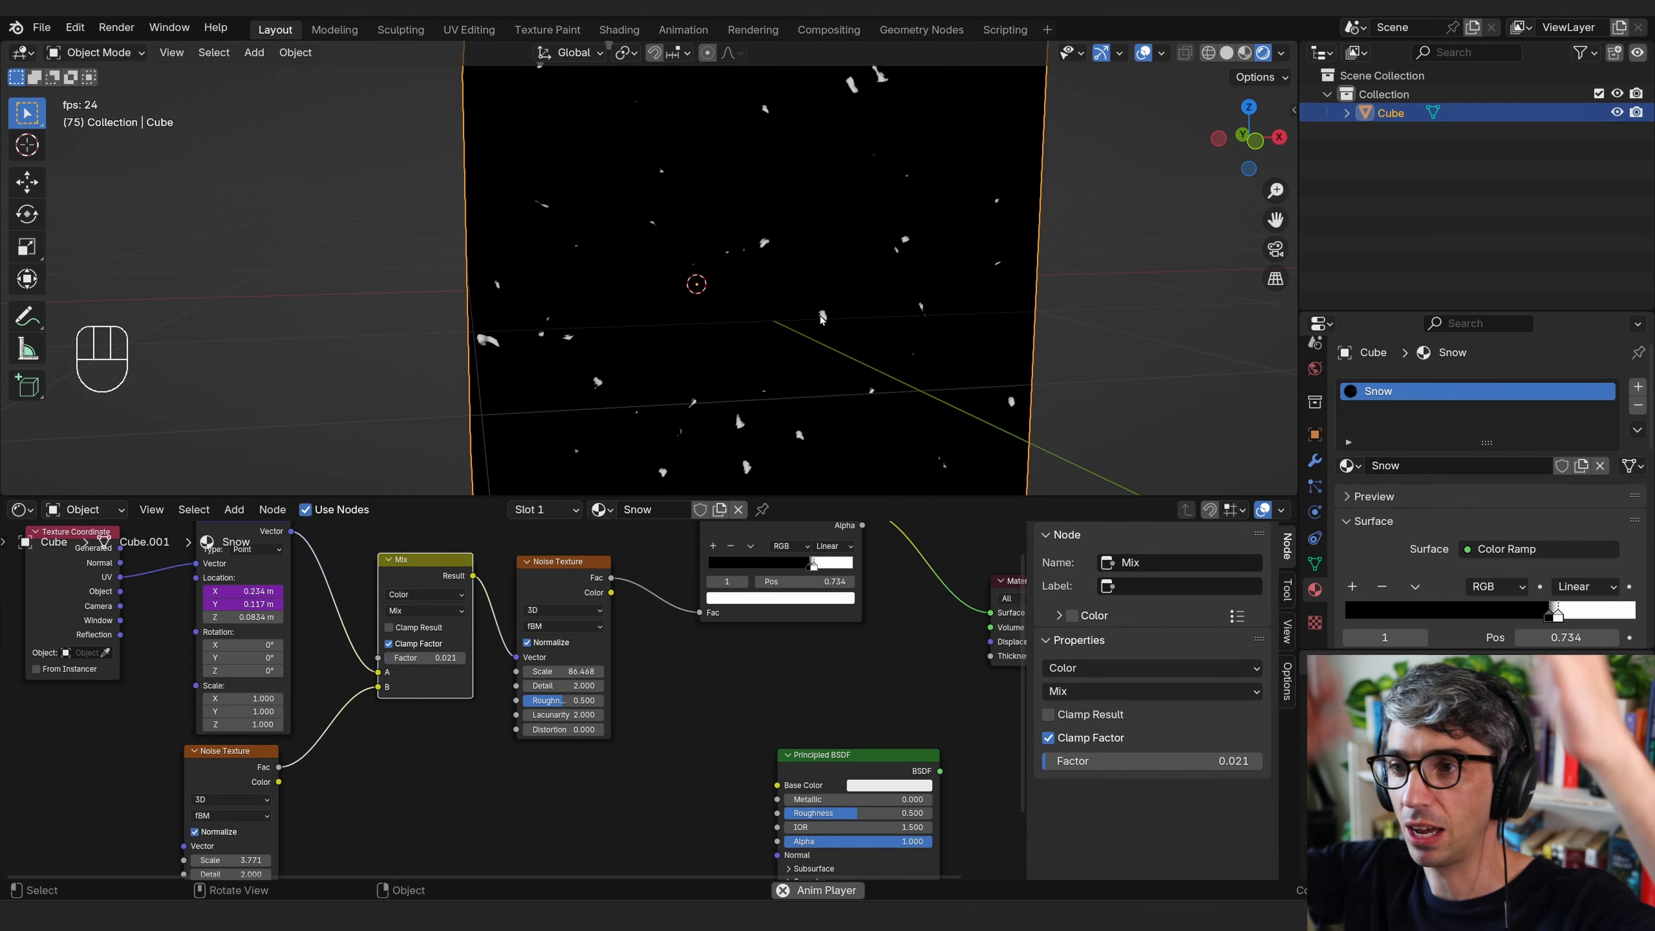
Set the second Noise Texture's Scale to 2.
{"action": "middle_click_drag", "start_coordinate": [238, 871], "coordinate": [349, 819]}
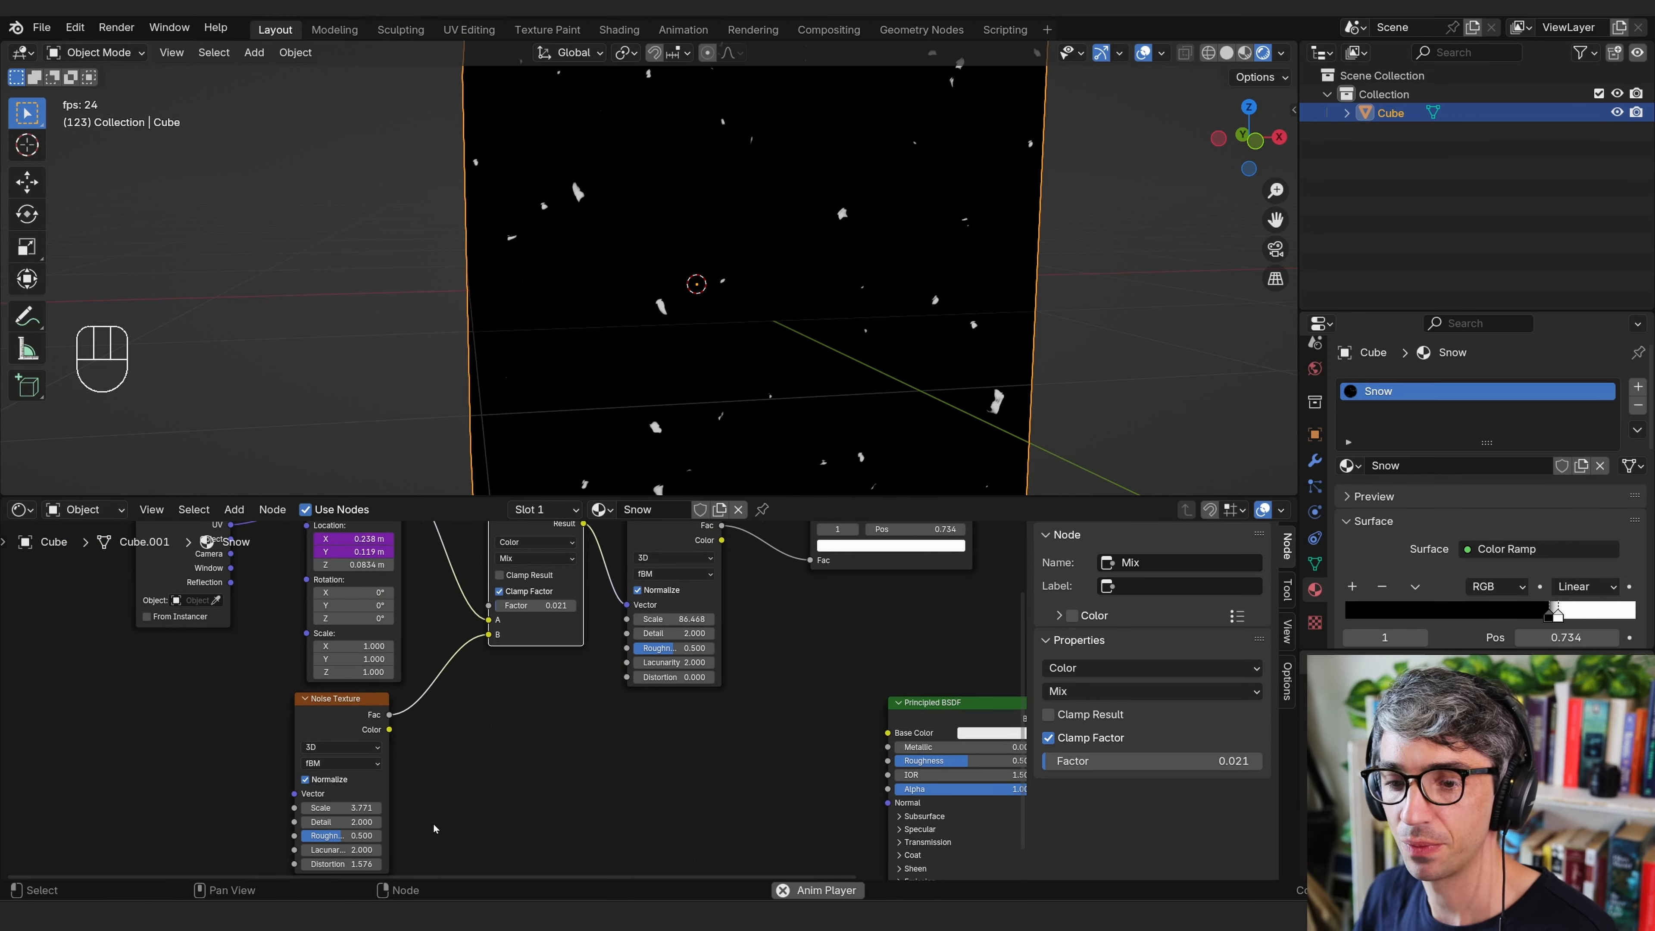
{"action": "left_click", "coordinate": [347, 807]}
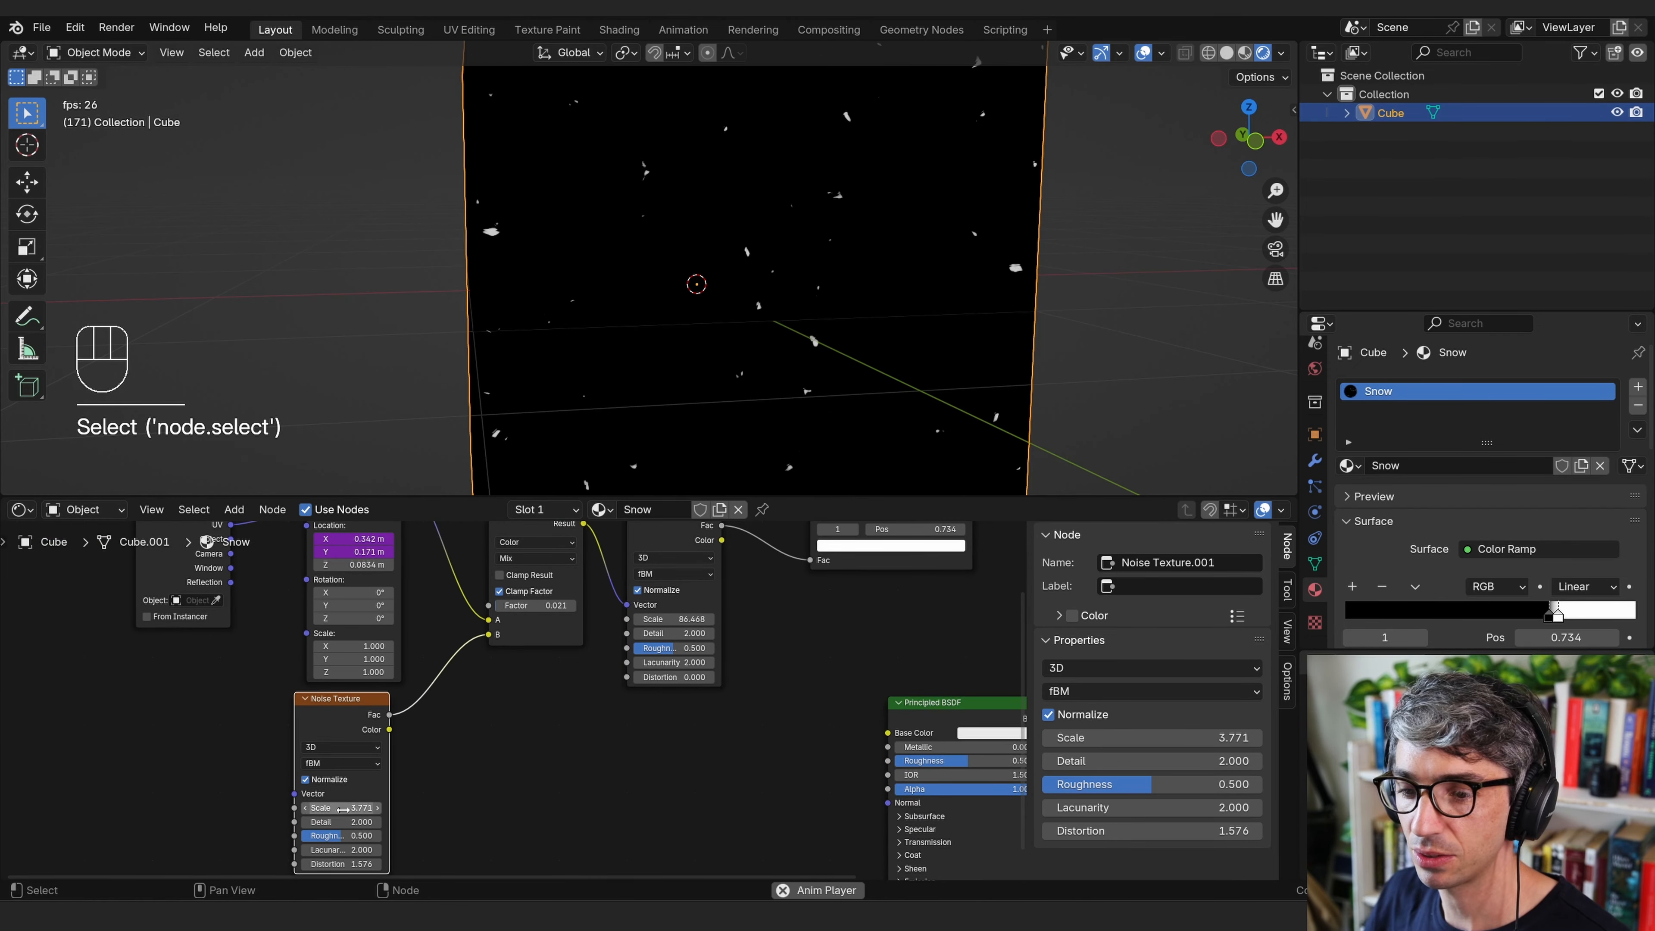
{"action": "left_click", "coordinate": [347, 808]}
{"action": "type", "text": "2"}
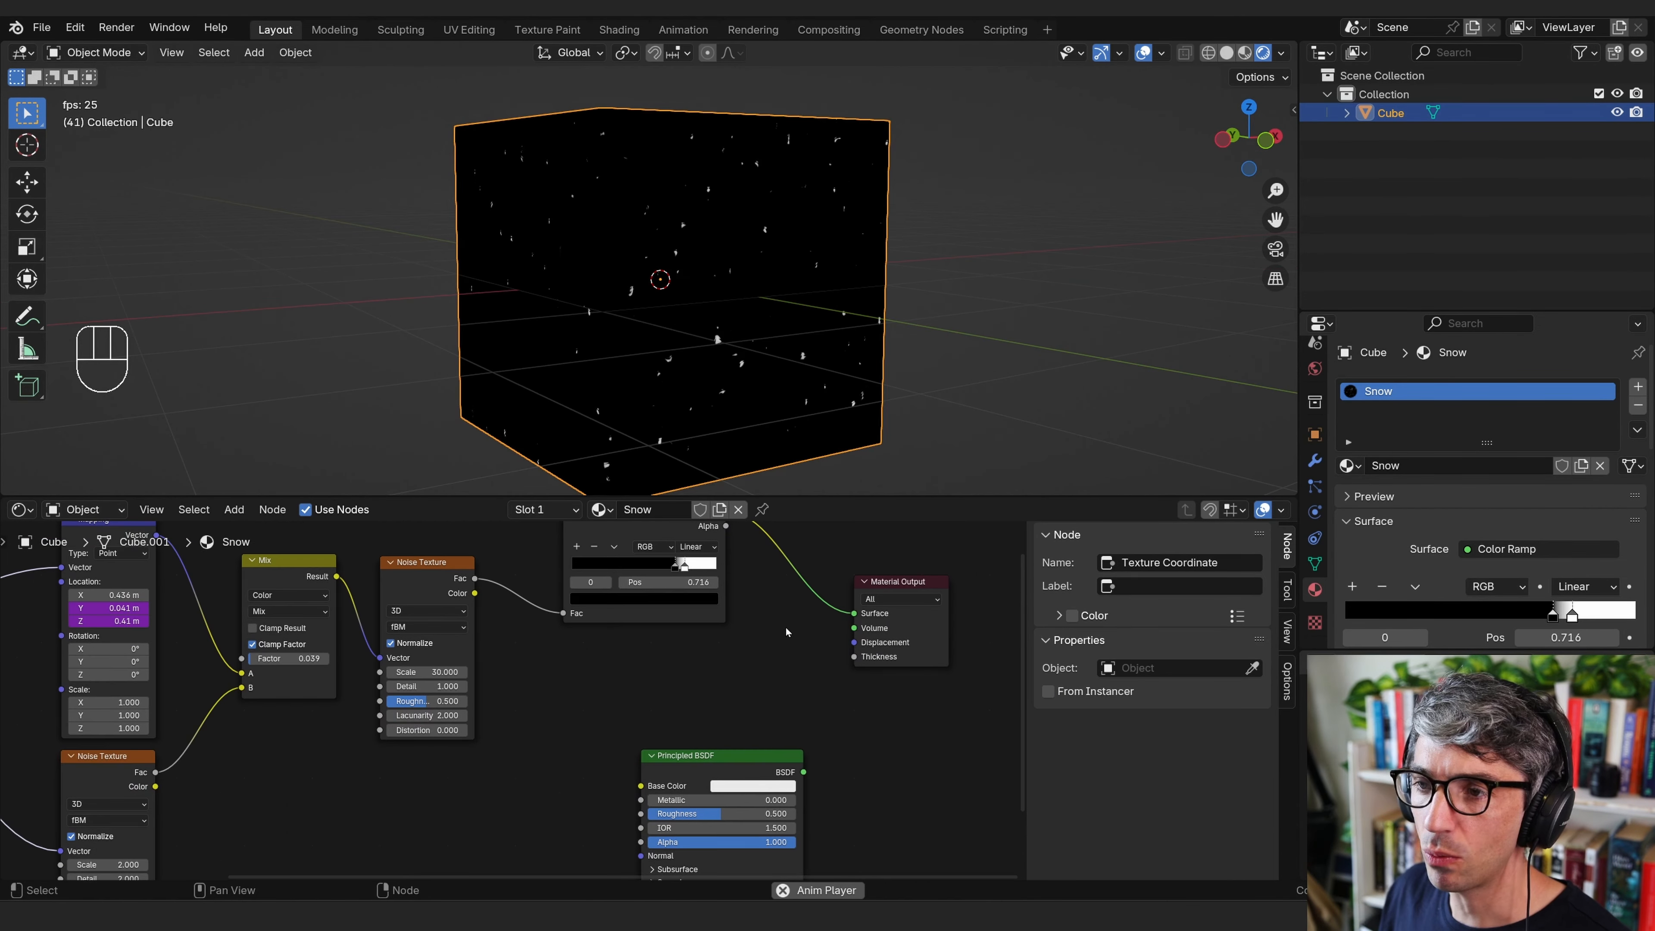
Feed the Color Ramp's Color into the Principled BSDF's Base Color and connect its BSDF output to the Material Output's Surface.
{"action": "middle_click_drag", "start_coordinate": [719, 700], "coordinate": [924, 792]}
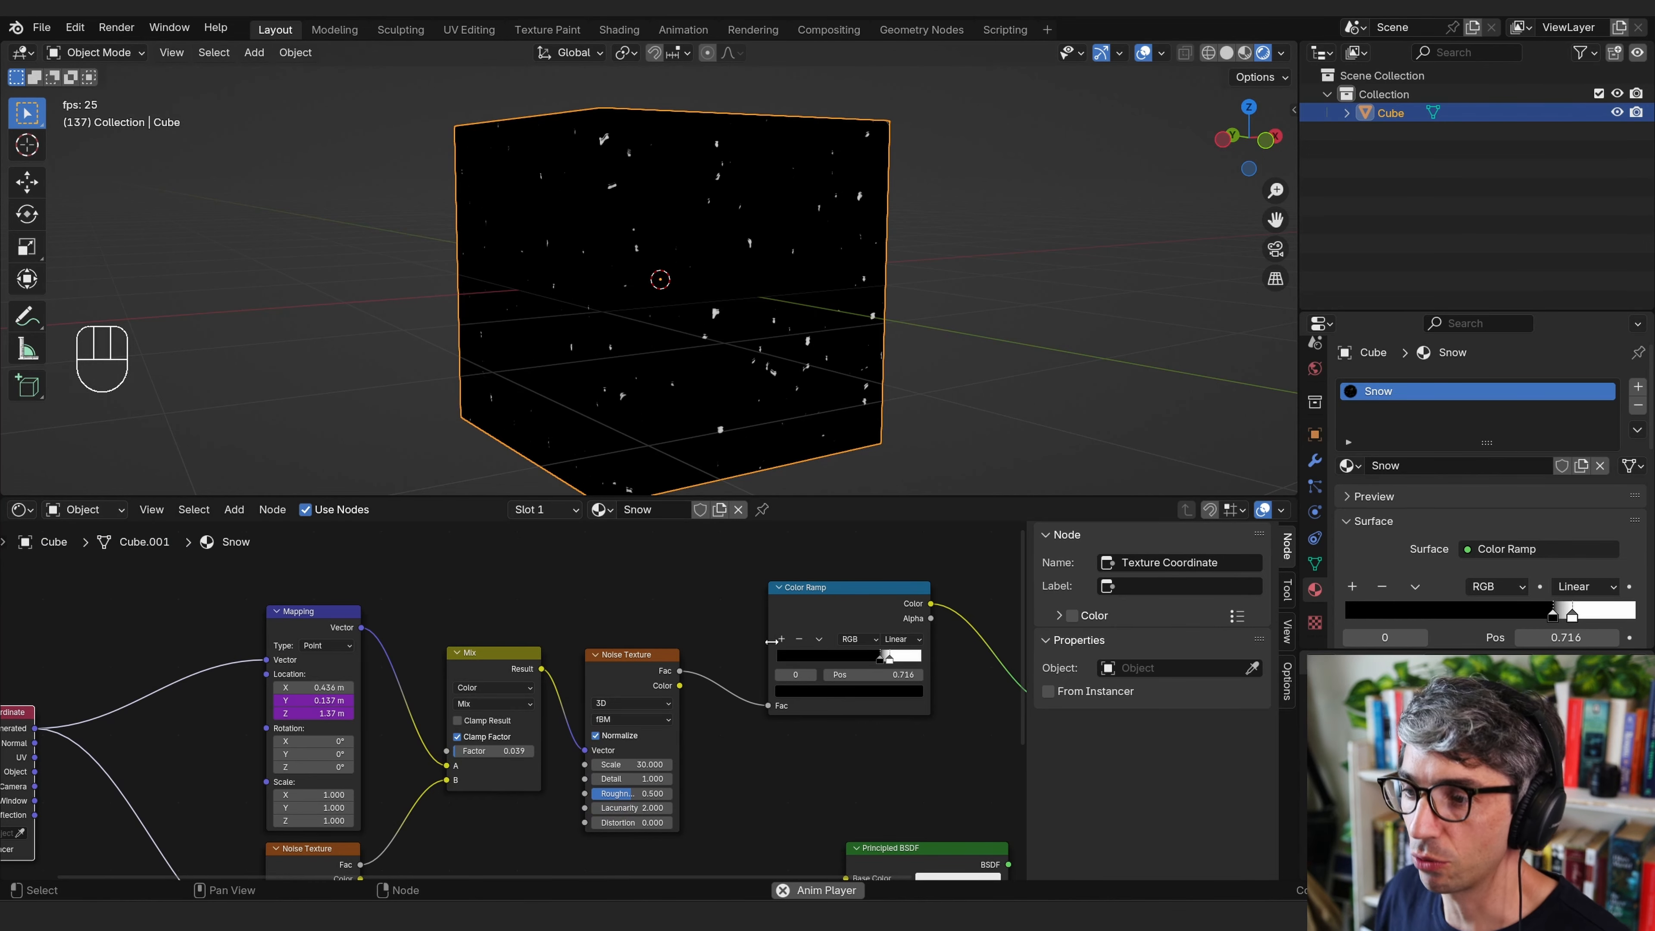
{"action": "scroll", "coordinate": [809, 677], "scroll_direction": "down", "scroll_amount": 1}
{"action": "scroll", "coordinate": [808, 677], "scroll_direction": "down", "scroll_amount": 1}
{"action": "middle_click_drag", "start_coordinate": [873, 775], "coordinate": [584, 662]}
{"action": "left_click_drag", "start_coordinate": [703, 585], "coordinate": [954, 609]}
{"action": "left_click_drag", "start_coordinate": [569, 728], "coordinate": [775, 632]}
{"action": "left_click_drag", "start_coordinate": [918, 616], "coordinate": [889, 644]}
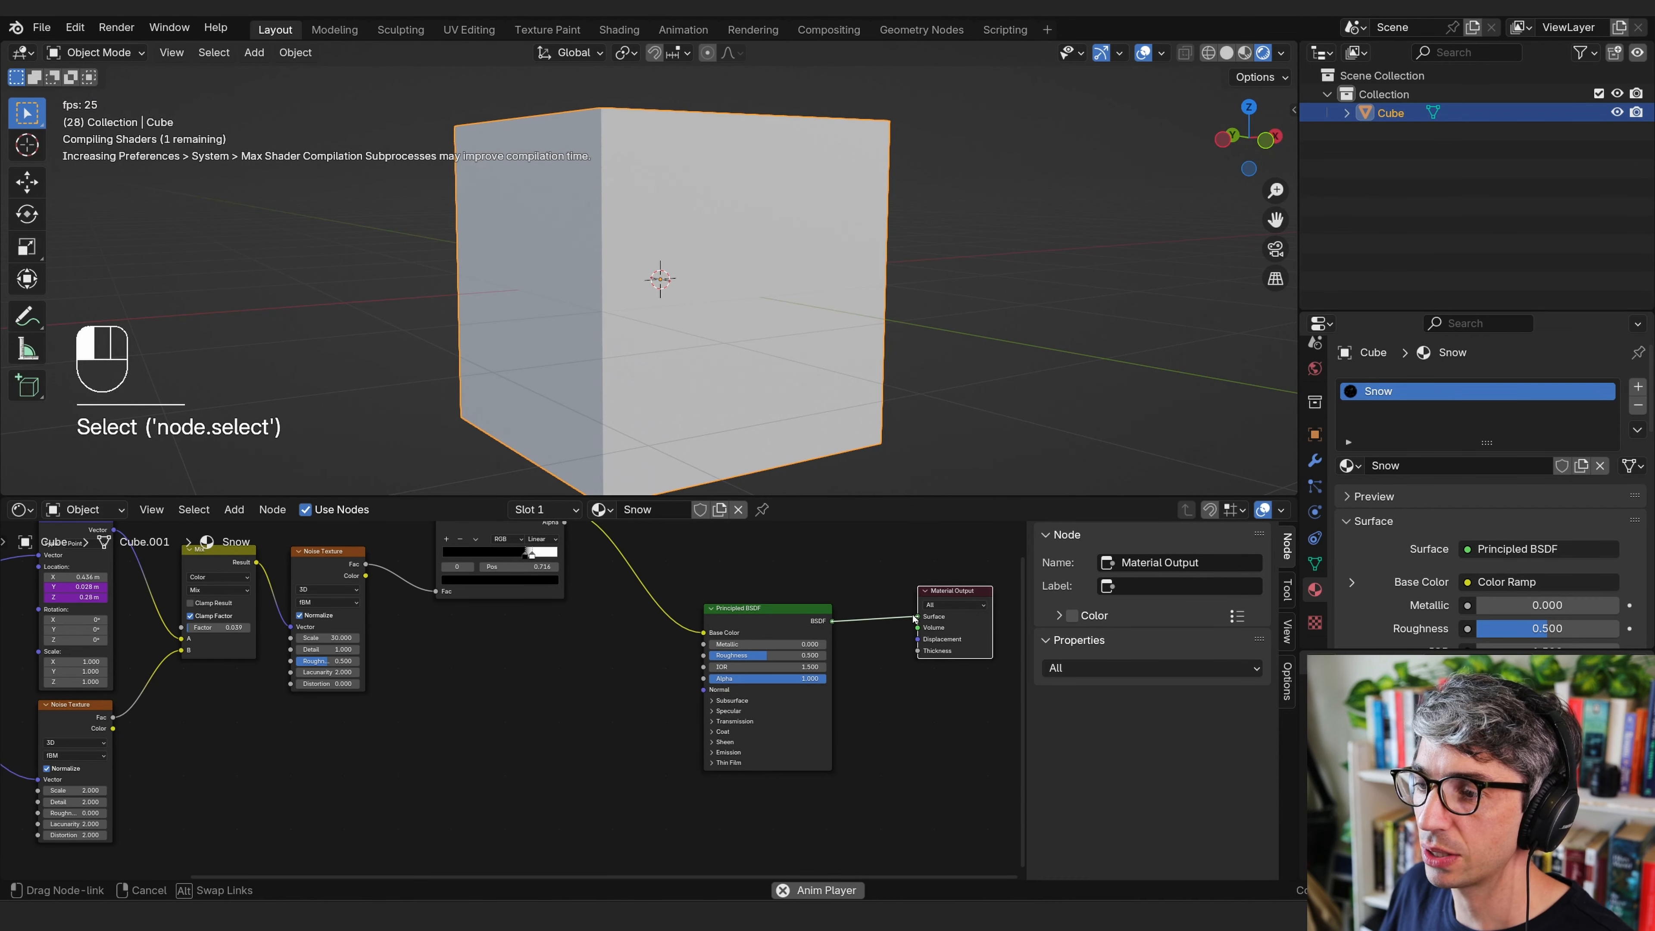
Tidy the Principled BSDF's placement and move the Color Ramp link from its Base Color to its Alpha input.
{"action": "left_click_drag", "start_coordinate": [737, 579], "coordinate": [736, 601]}
{"action": "middle_click_drag", "start_coordinate": [846, 570], "coordinate": [853, 641]}
{"action": "middle_click_drag", "start_coordinate": [746, 690], "coordinate": [703, 659]}
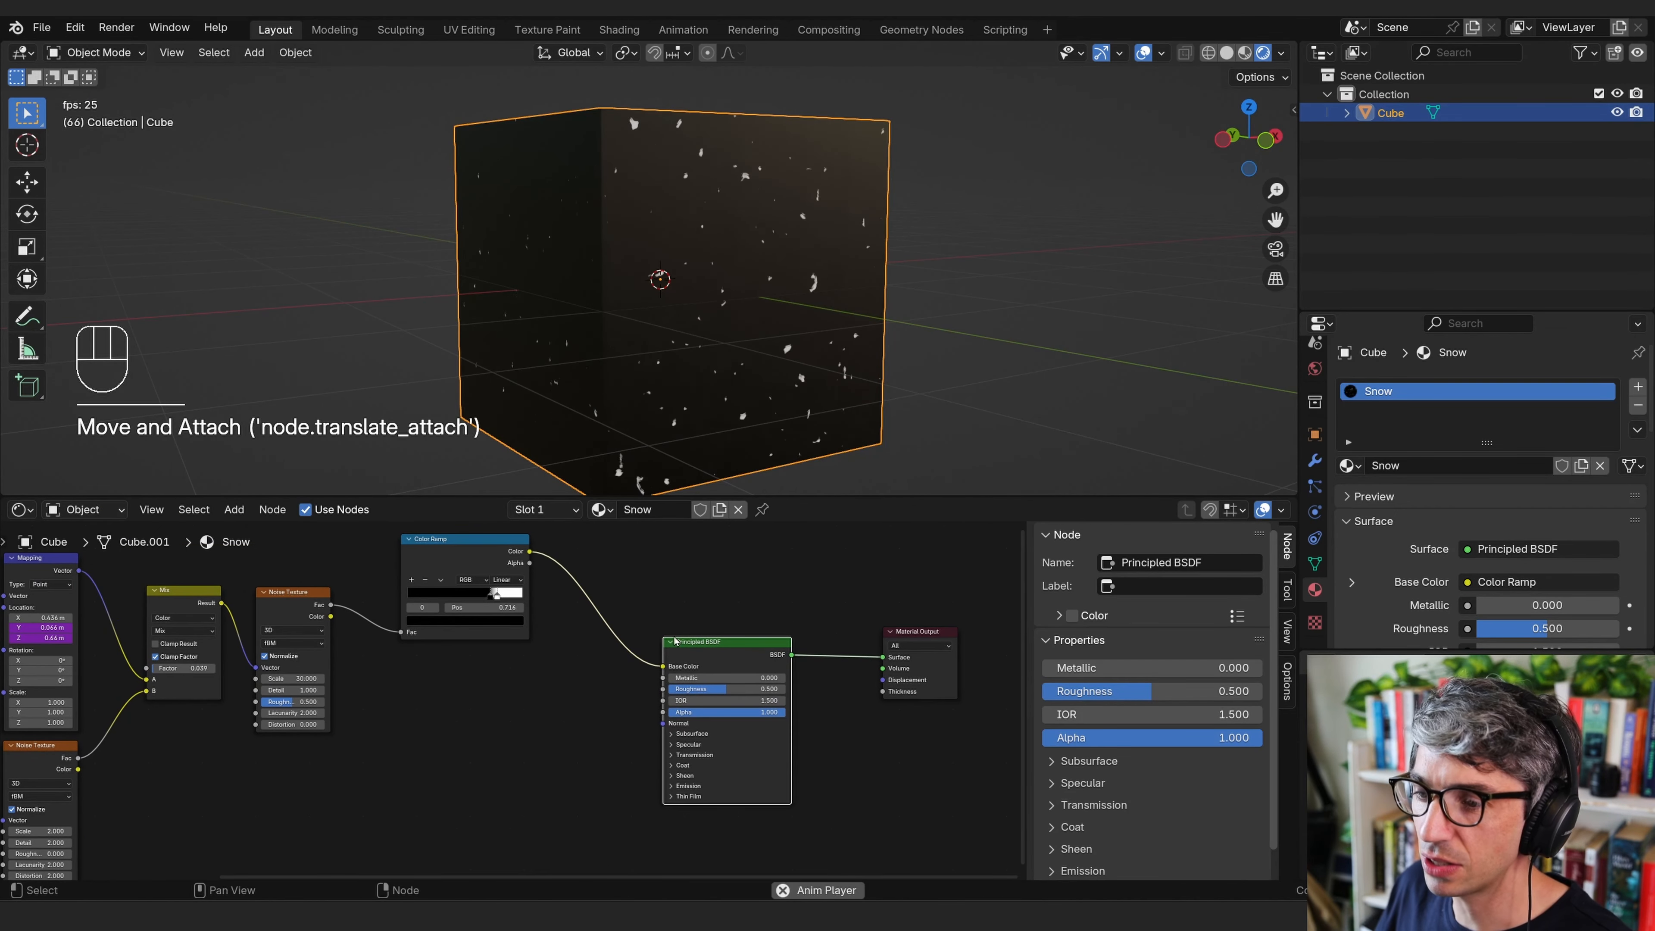
{"action": "left_click_drag", "start_coordinate": [663, 668], "coordinate": [664, 712]}
{"action": "left_click_drag", "start_coordinate": [746, 638], "coordinate": [756, 604]}
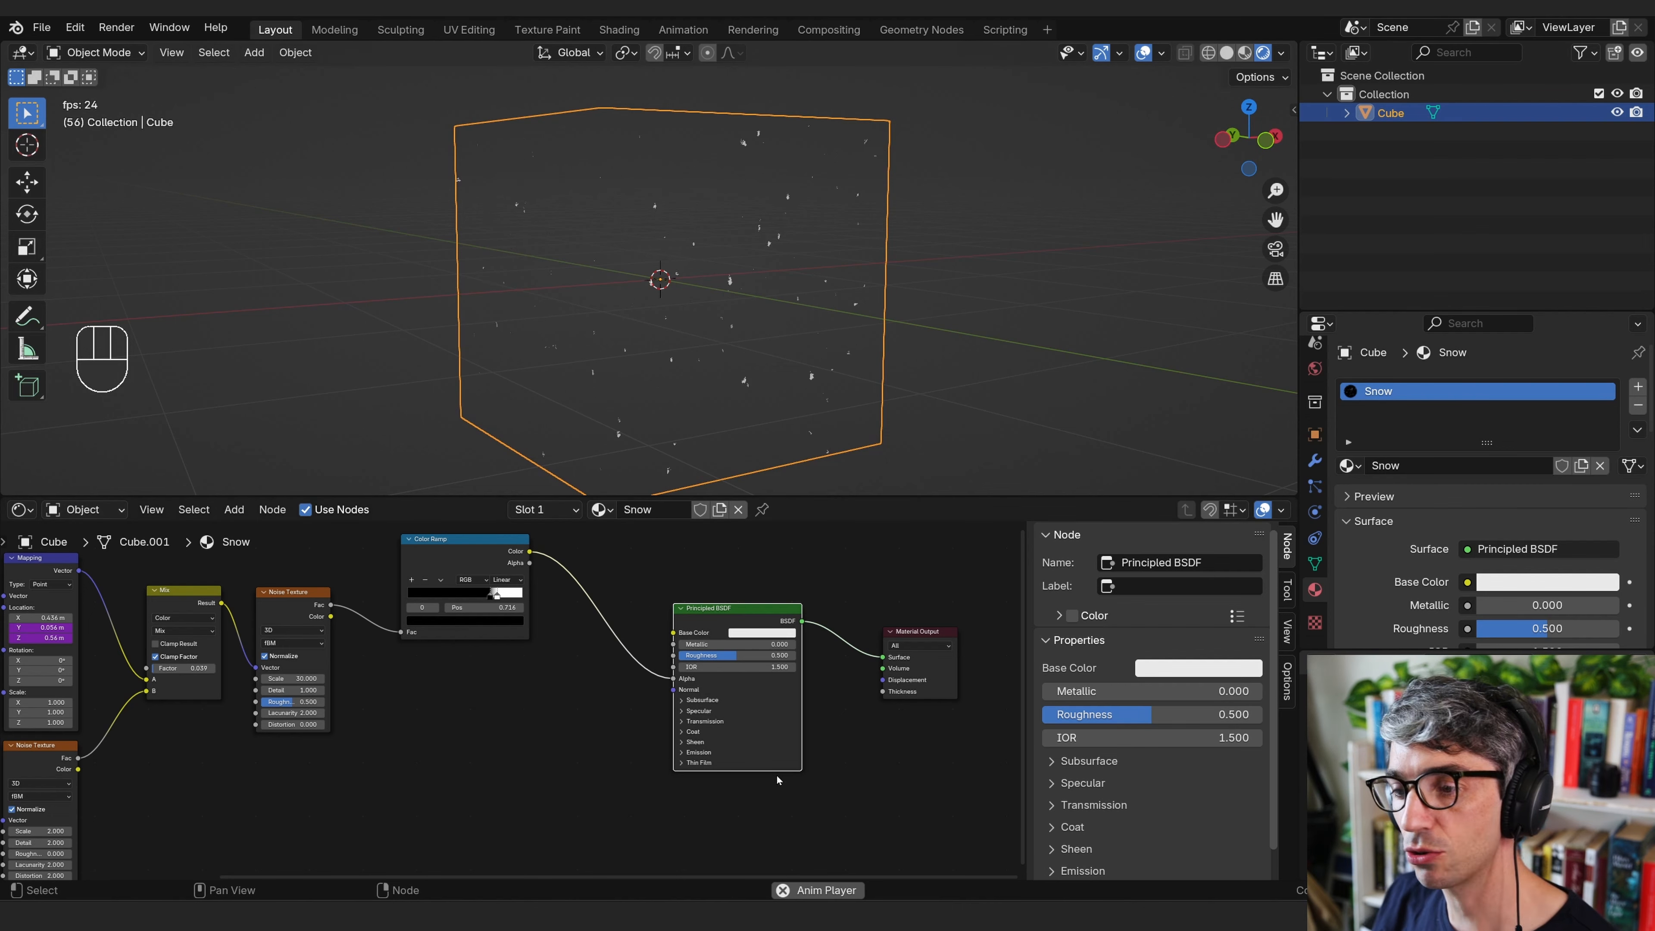
Set the Principled BSDF's Roughness to 0.914 and Metallic to 1.000.
{"action": "middle_click_drag", "start_coordinate": [816, 284], "coordinate": [758, 345]}
{"action": "scroll", "coordinate": [784, 315], "scroll_direction": "up", "scroll_amount": 4}
{"action": "scroll", "coordinate": [748, 313], "scroll_direction": "down", "scroll_amount": 2}
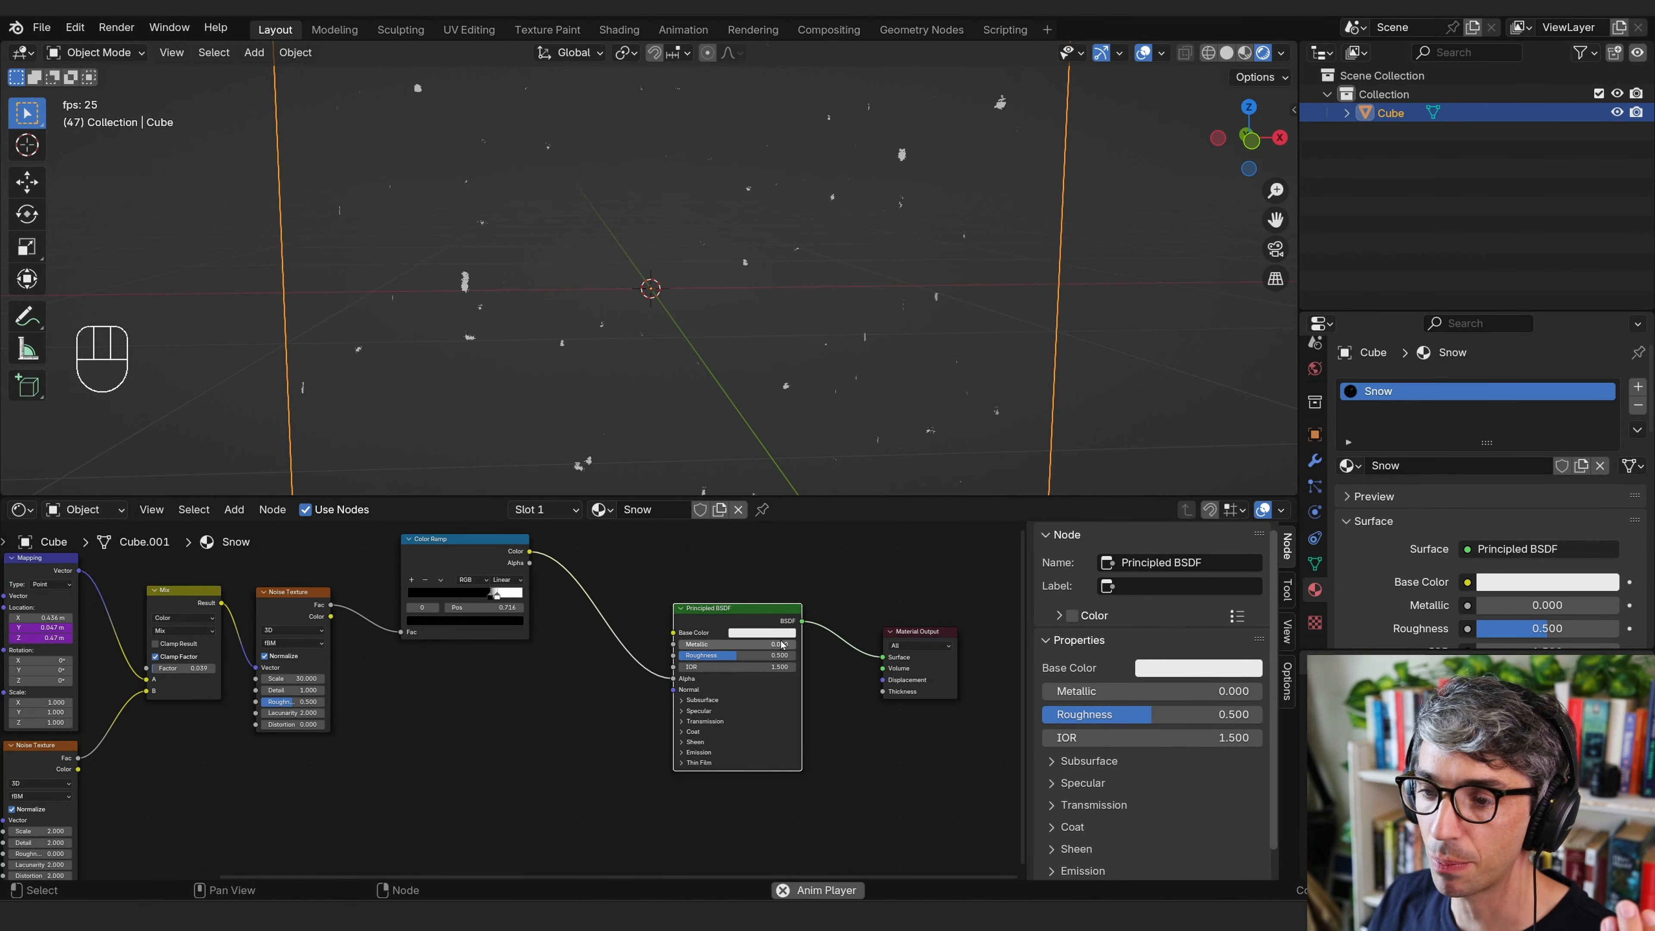
{"action": "left_click_drag", "start_coordinate": [734, 655], "coordinate": [781, 660]}
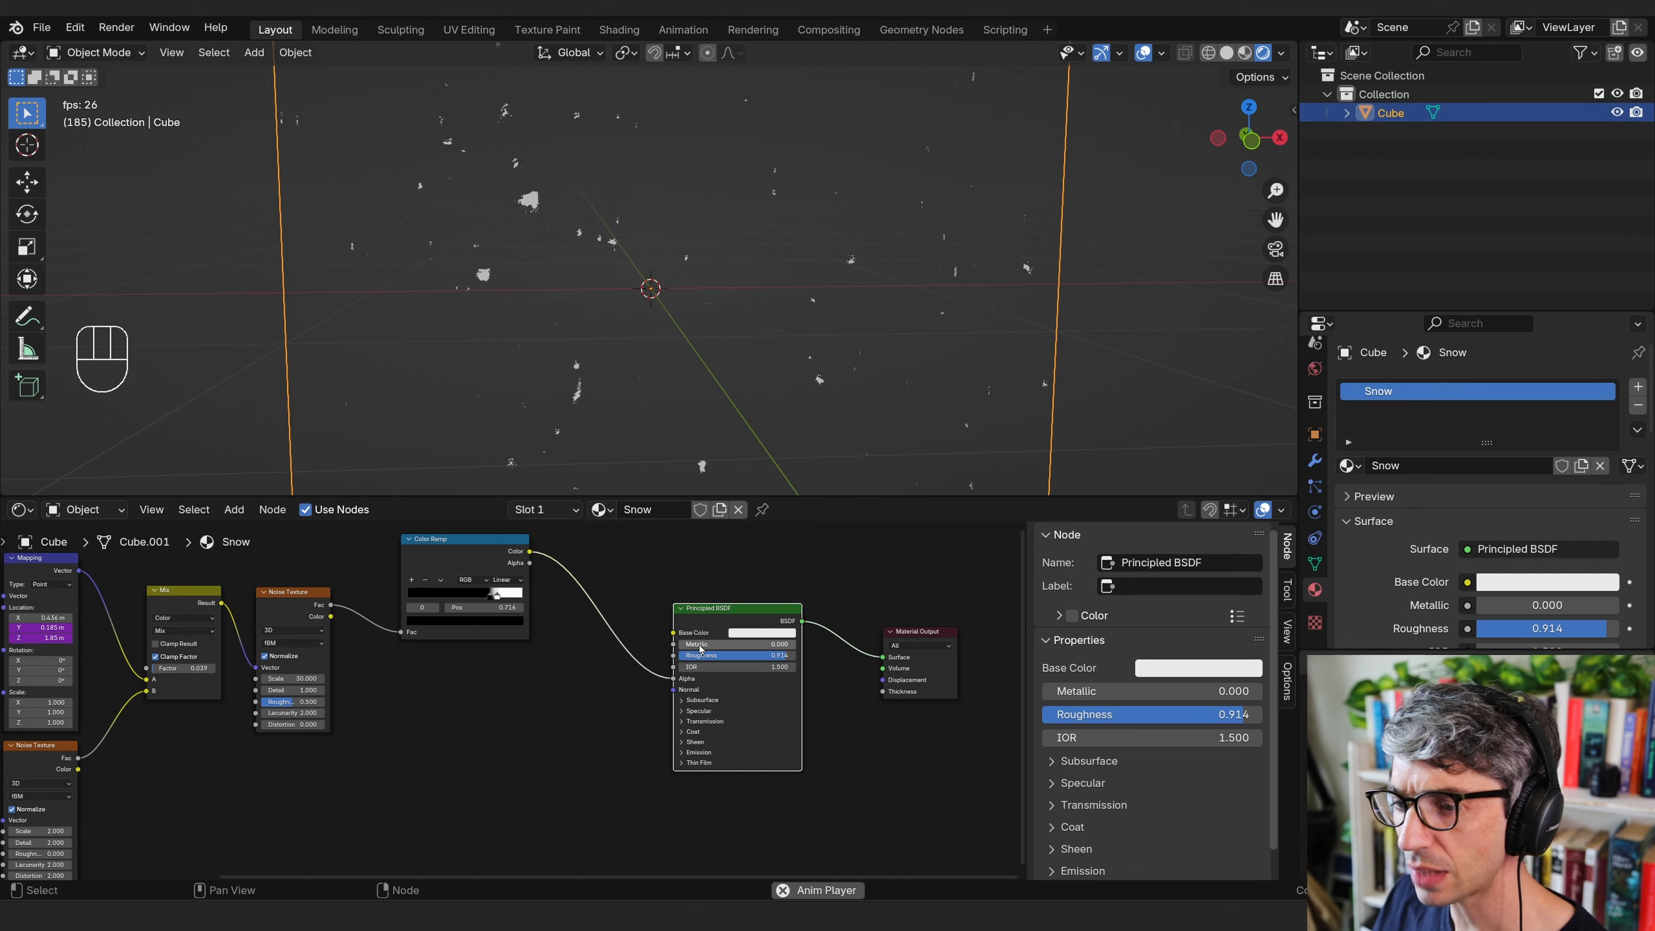
{"action": "left_click_drag", "start_coordinate": [700, 649], "coordinate": [839, 707]}
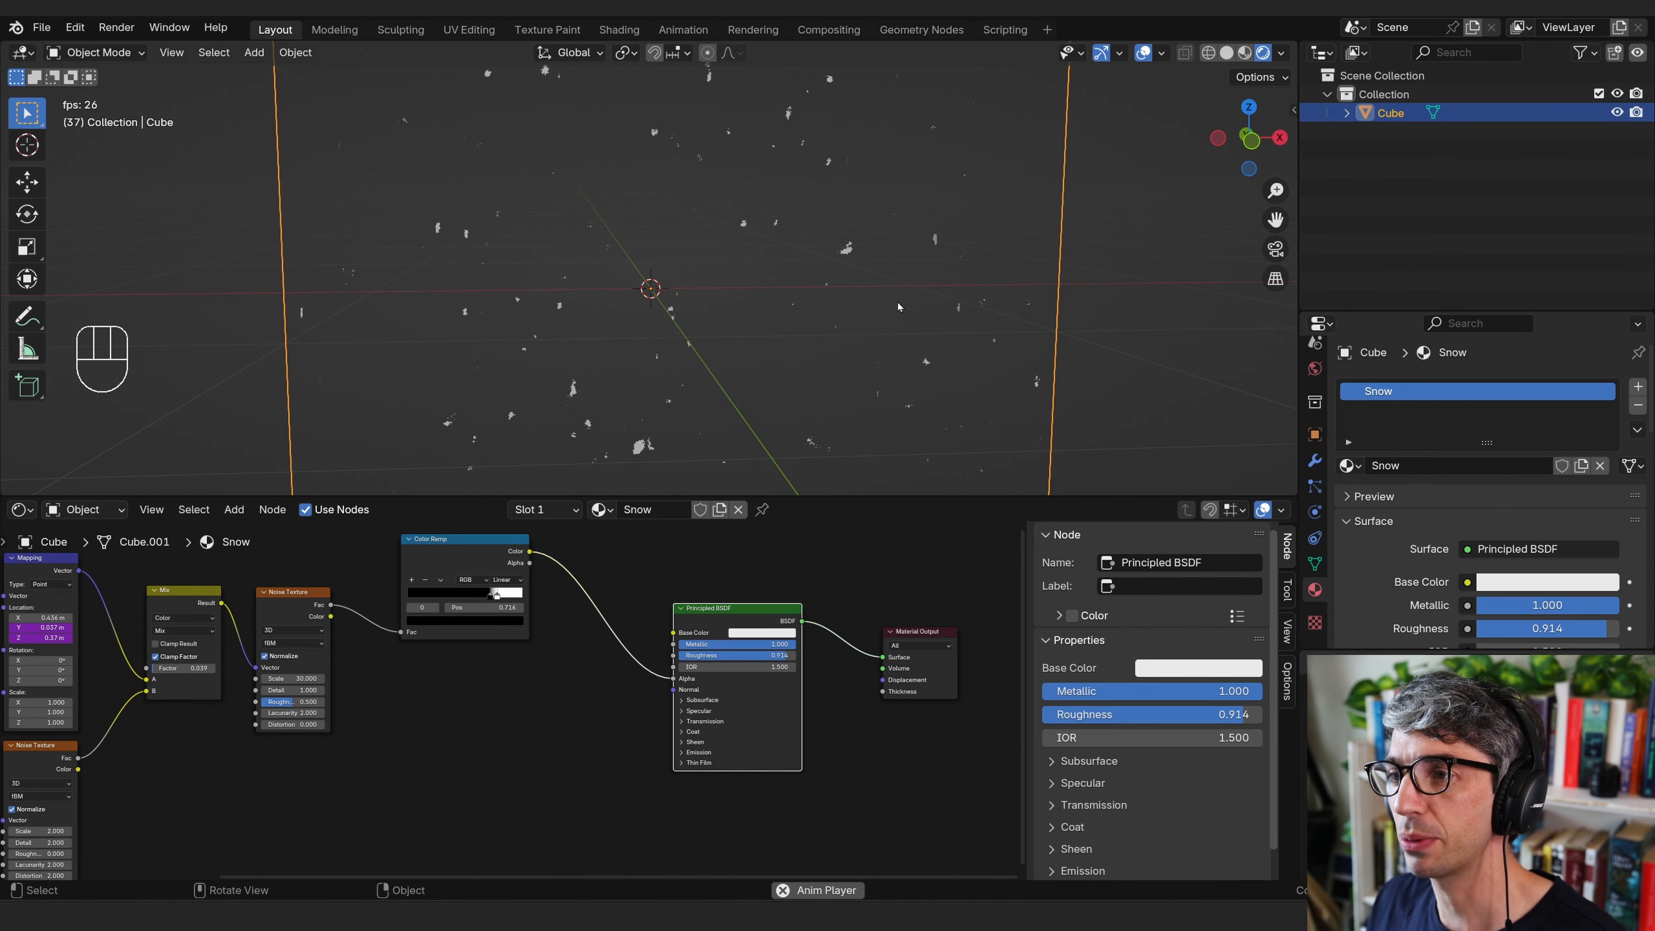
Raise the viewport shading's World Opacity to display the environment behind the snow cube.
{"action": "left_click", "coordinate": [1281, 52]}
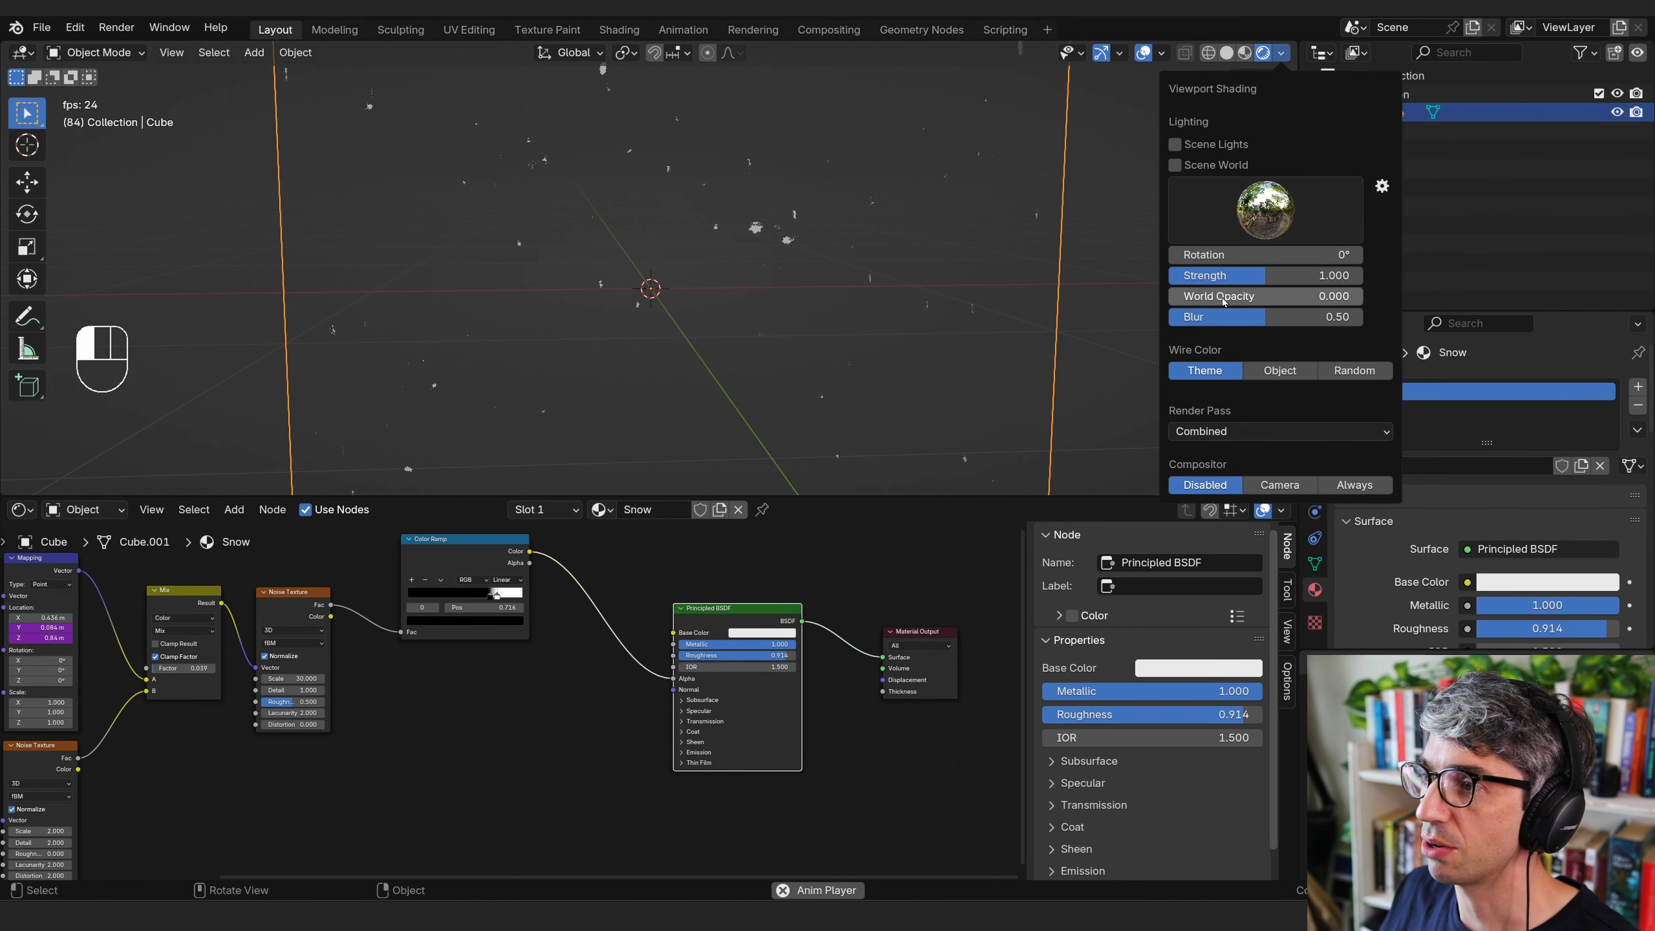
{"action": "left_click_drag", "start_coordinate": [1226, 298], "coordinate": [1423, 298]}
{"action": "mouse_move", "coordinate": [1142, 294]}
{"action": "middle_mouse_down"}
{"action": "mouse_move", "coordinate": [1016, 270]}
{"action": "mouse_move", "coordinate": [985, 314]}
{"action": "mouse_move", "coordinate": [858, 302]}
{"action": "middle_mouse_up"}
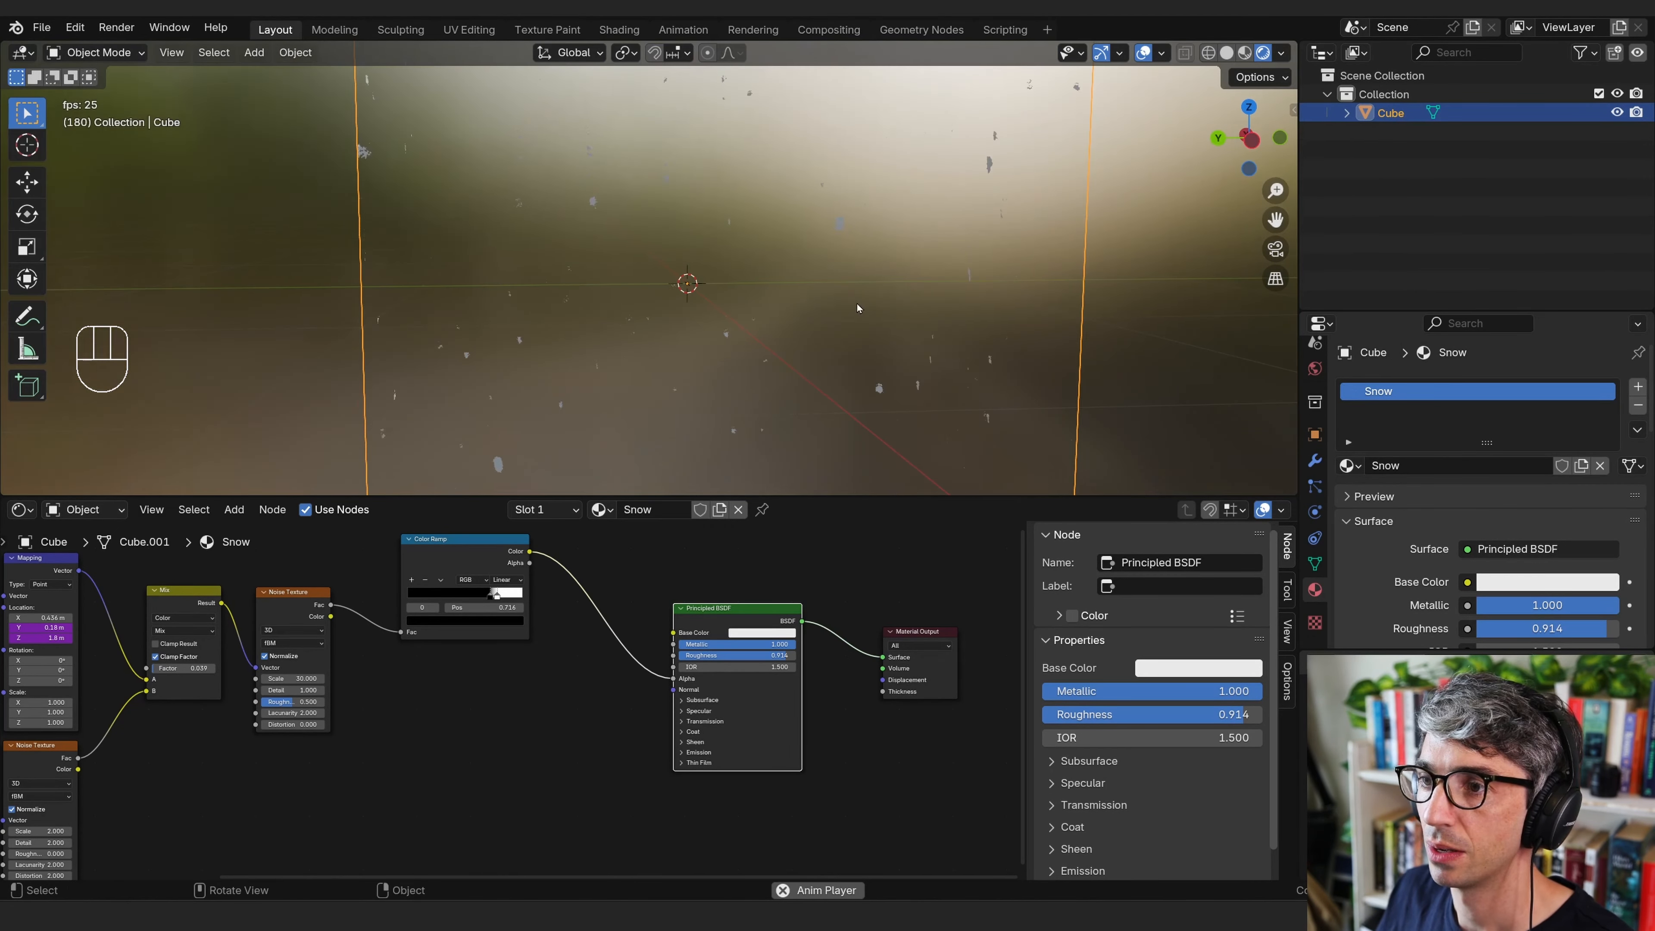
Set the Principled BSDF's Metallic to 0.
{"action": "double_click", "coordinate": [717, 645]}
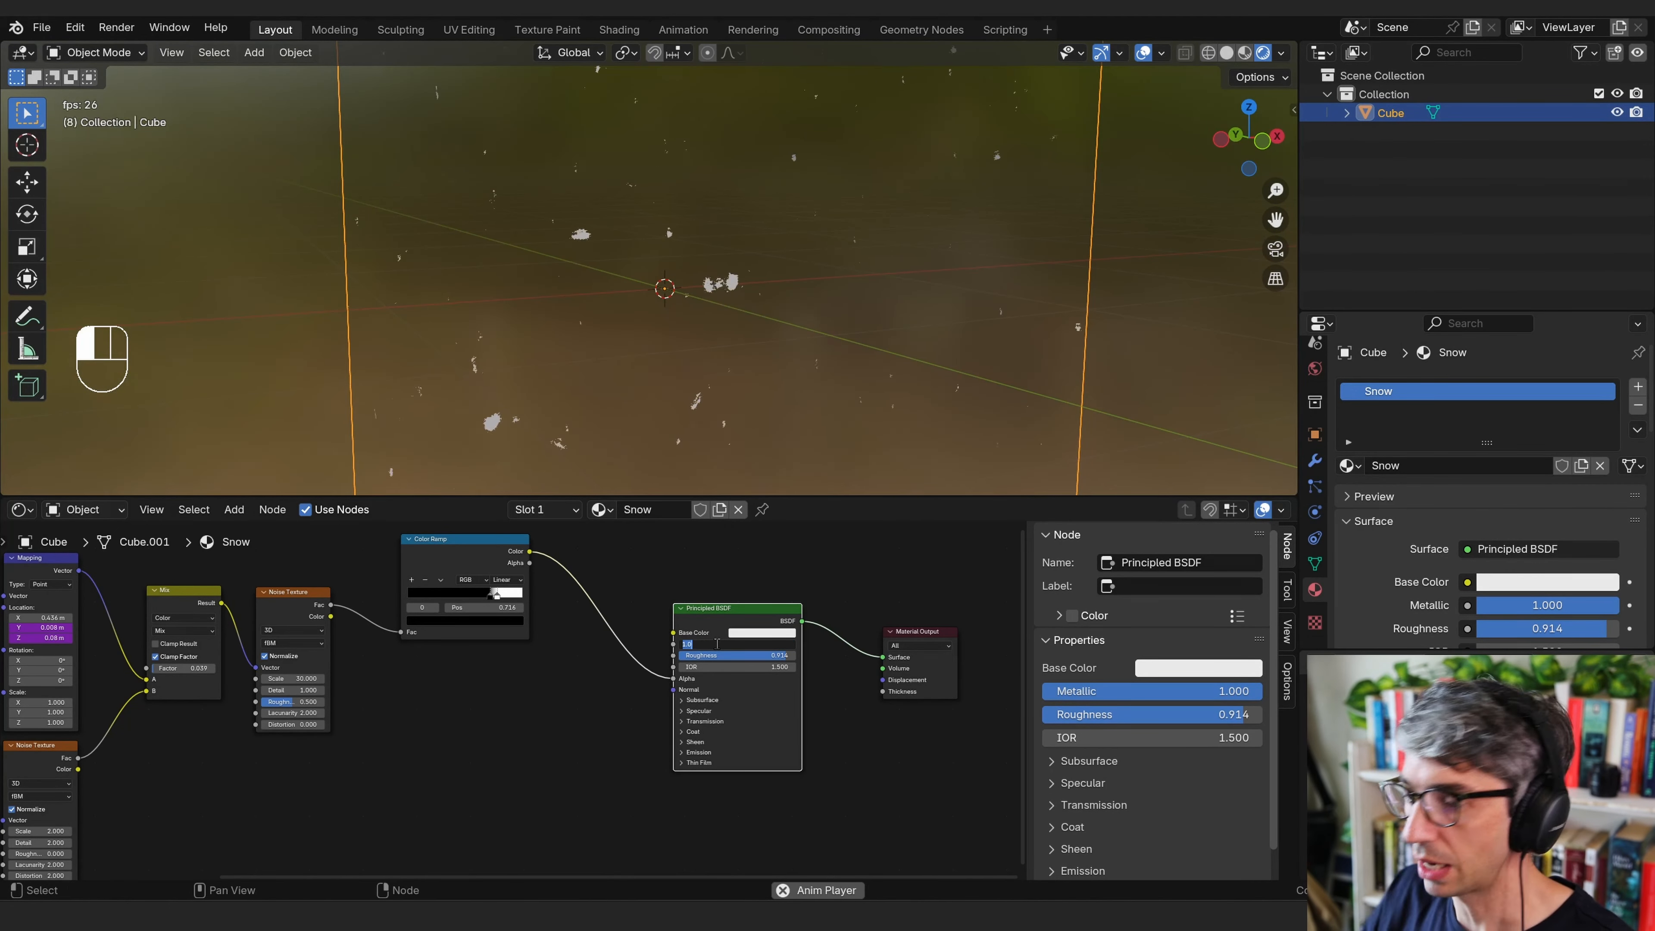
{"action": "type", "text": "0"}
{"action": "key", "text": "Return"}
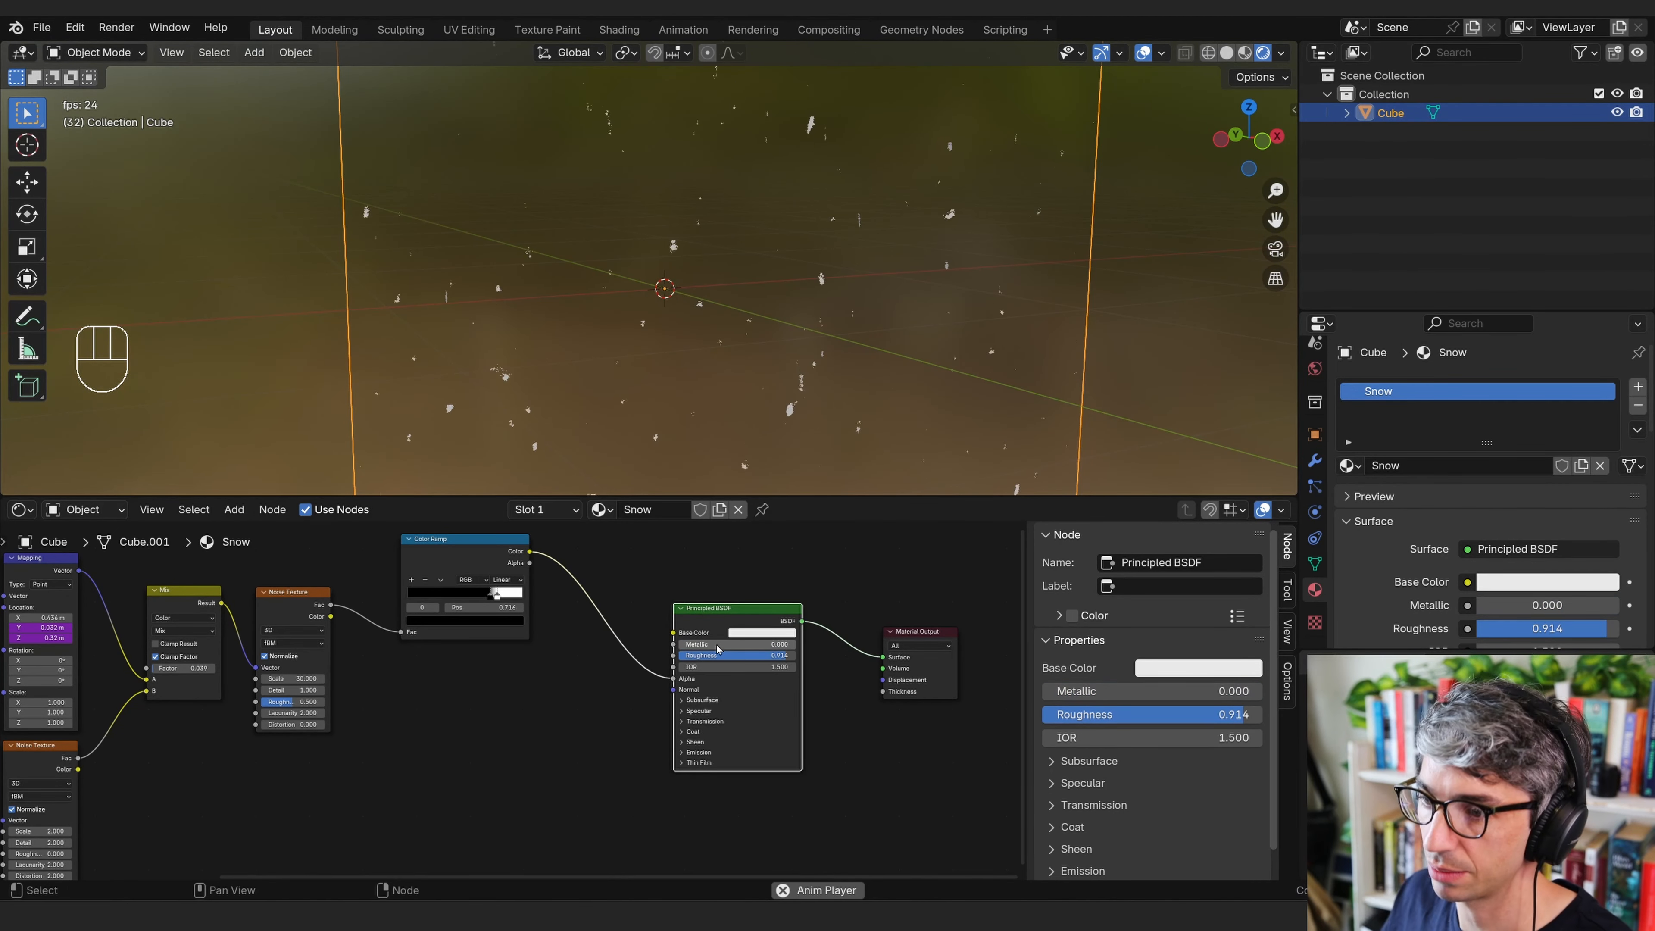
{"action": "left_click", "coordinate": [821, 726]}
Set the distorting second Noise Texture's Scale to 9.399.
{"action": "middle_click_drag", "start_coordinate": [242, 793], "coordinate": [503, 774]}
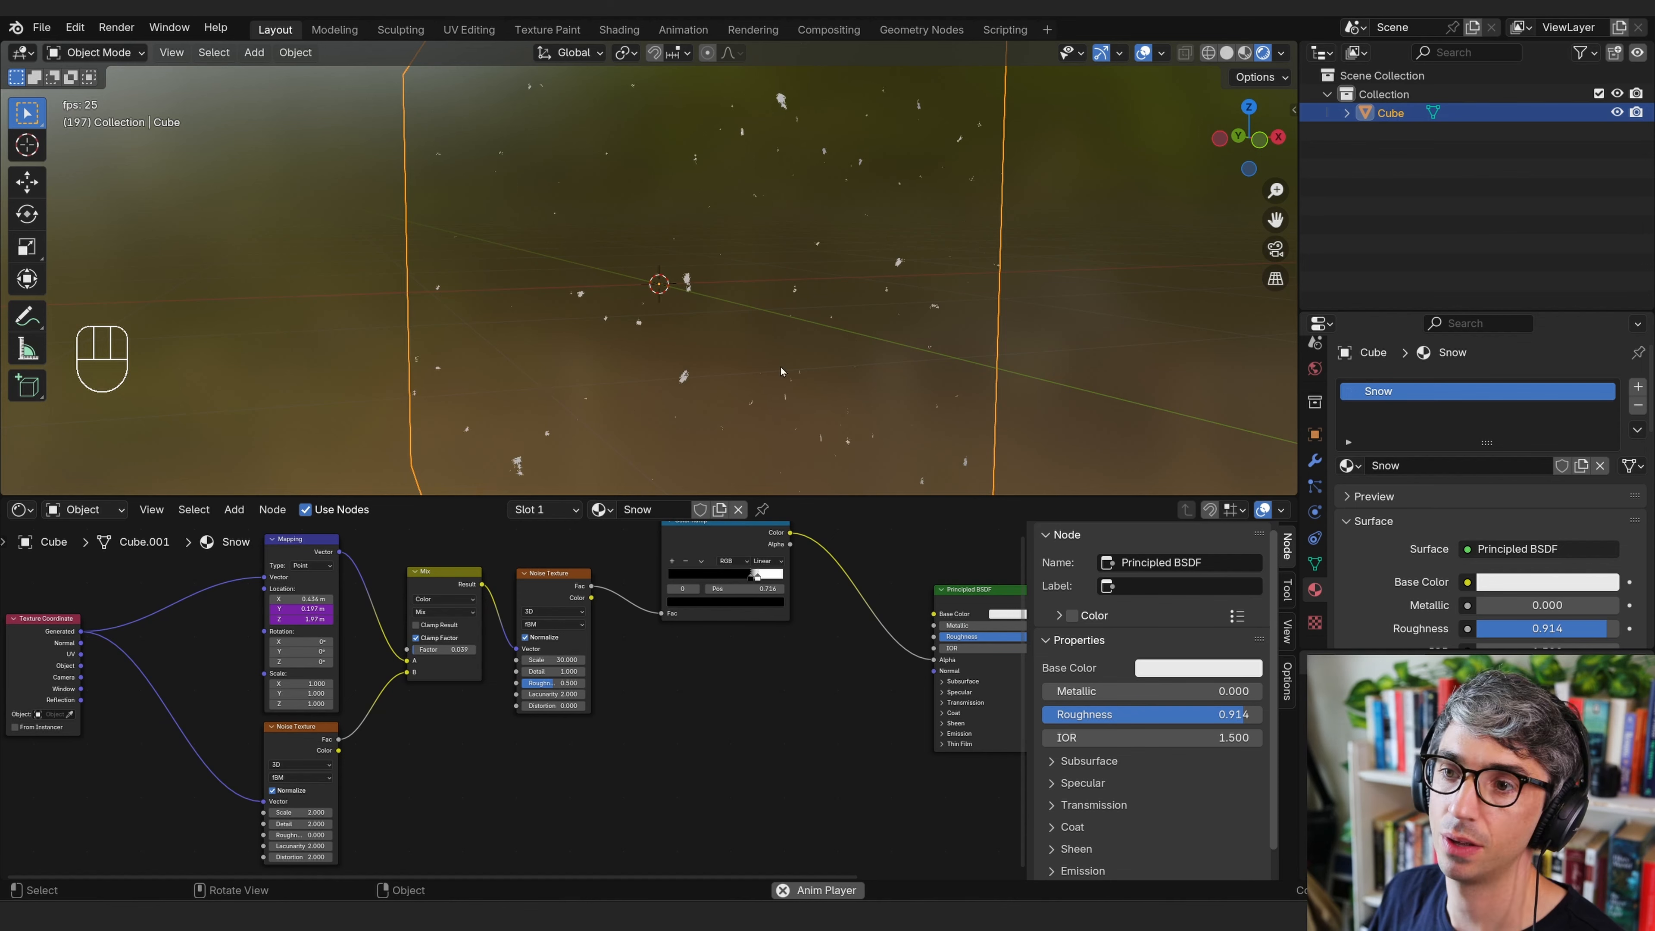
{"action": "middle_click_drag", "start_coordinate": [352, 820], "coordinate": [412, 770]}
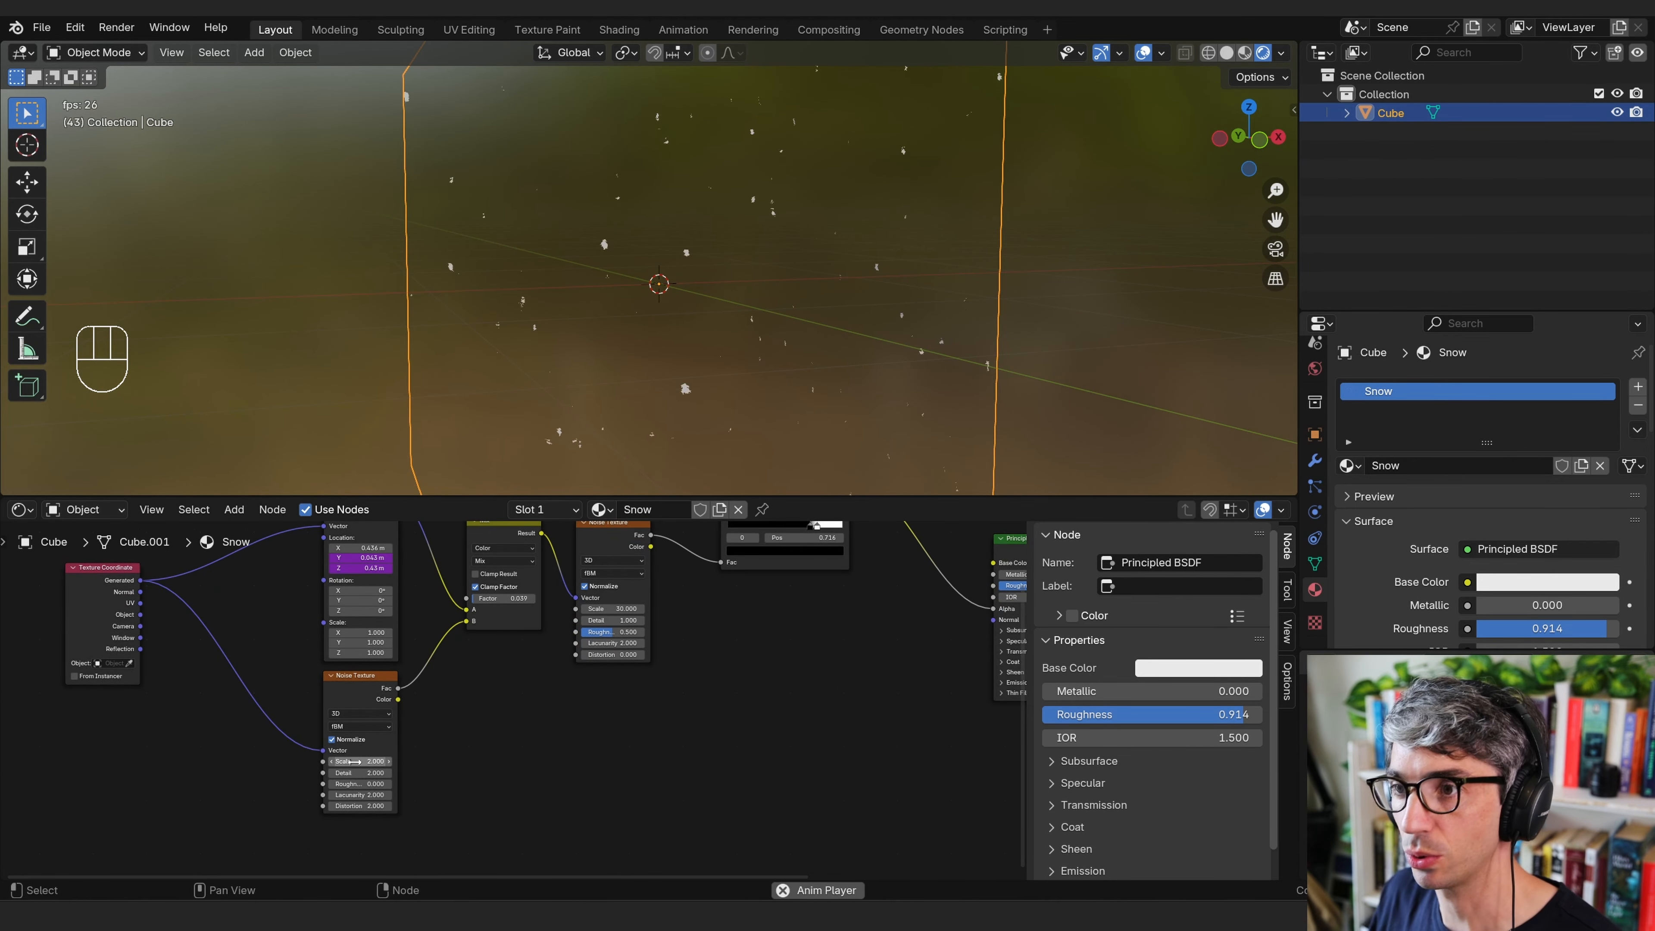
{"action": "left_click_drag", "start_coordinate": [353, 761], "coordinate": [431, 756]}
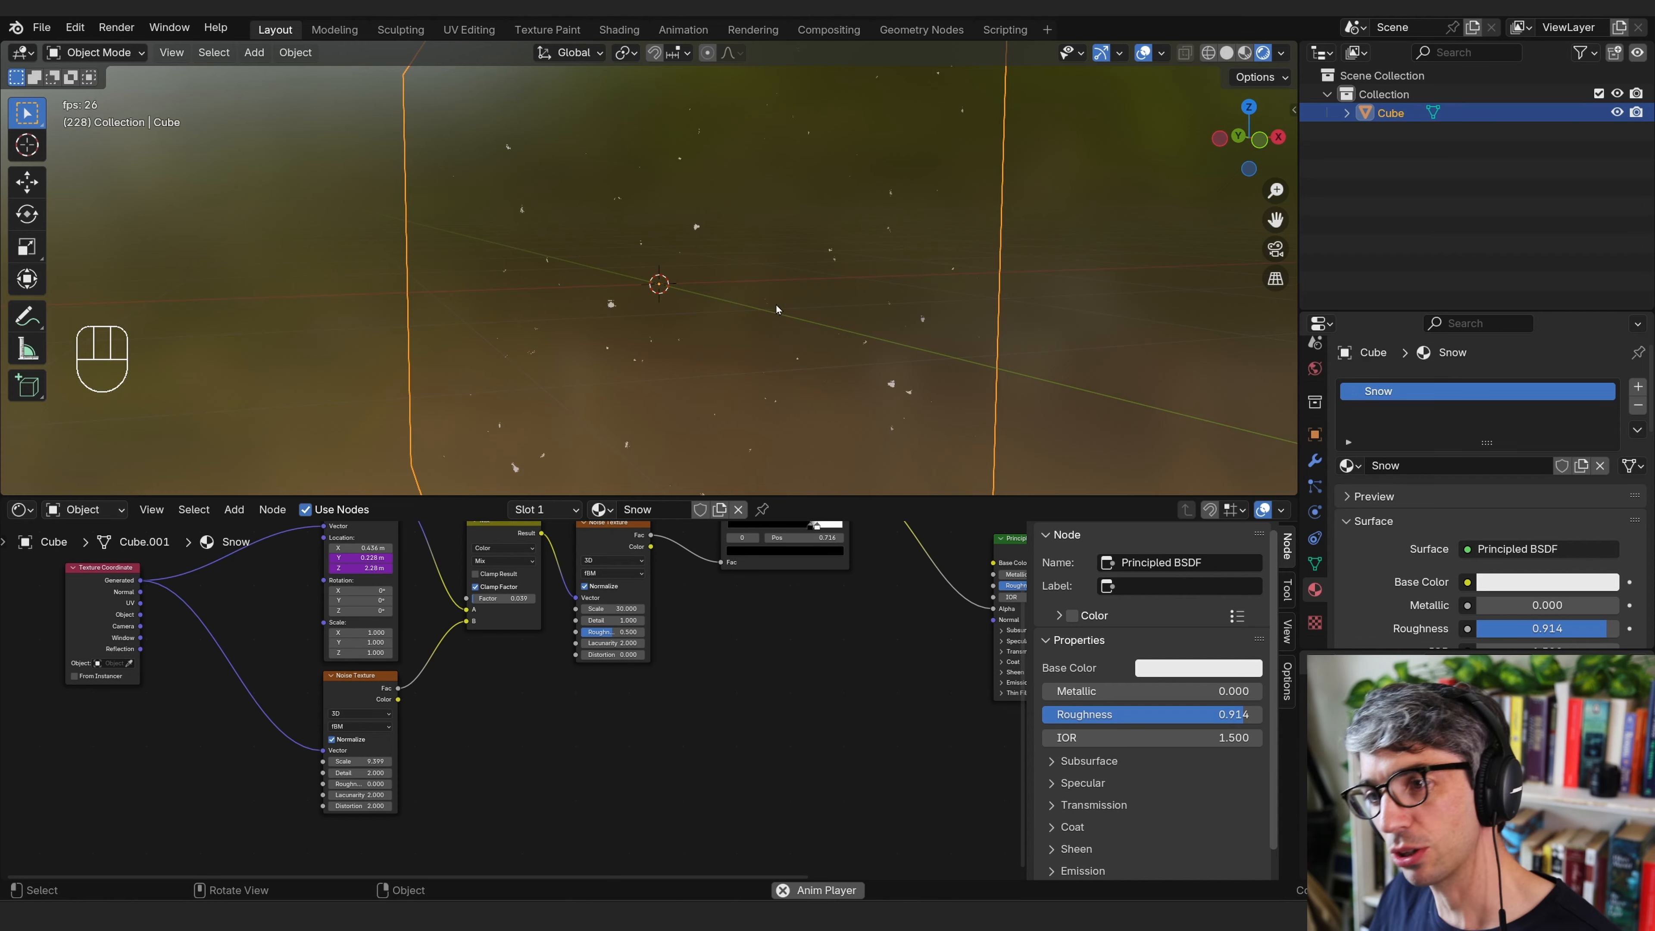
Set the Color Ramp's white stop to position 0.740 to get more flakes.
{"action": "middle_click_drag", "start_coordinate": [793, 655], "coordinate": [708, 753]}
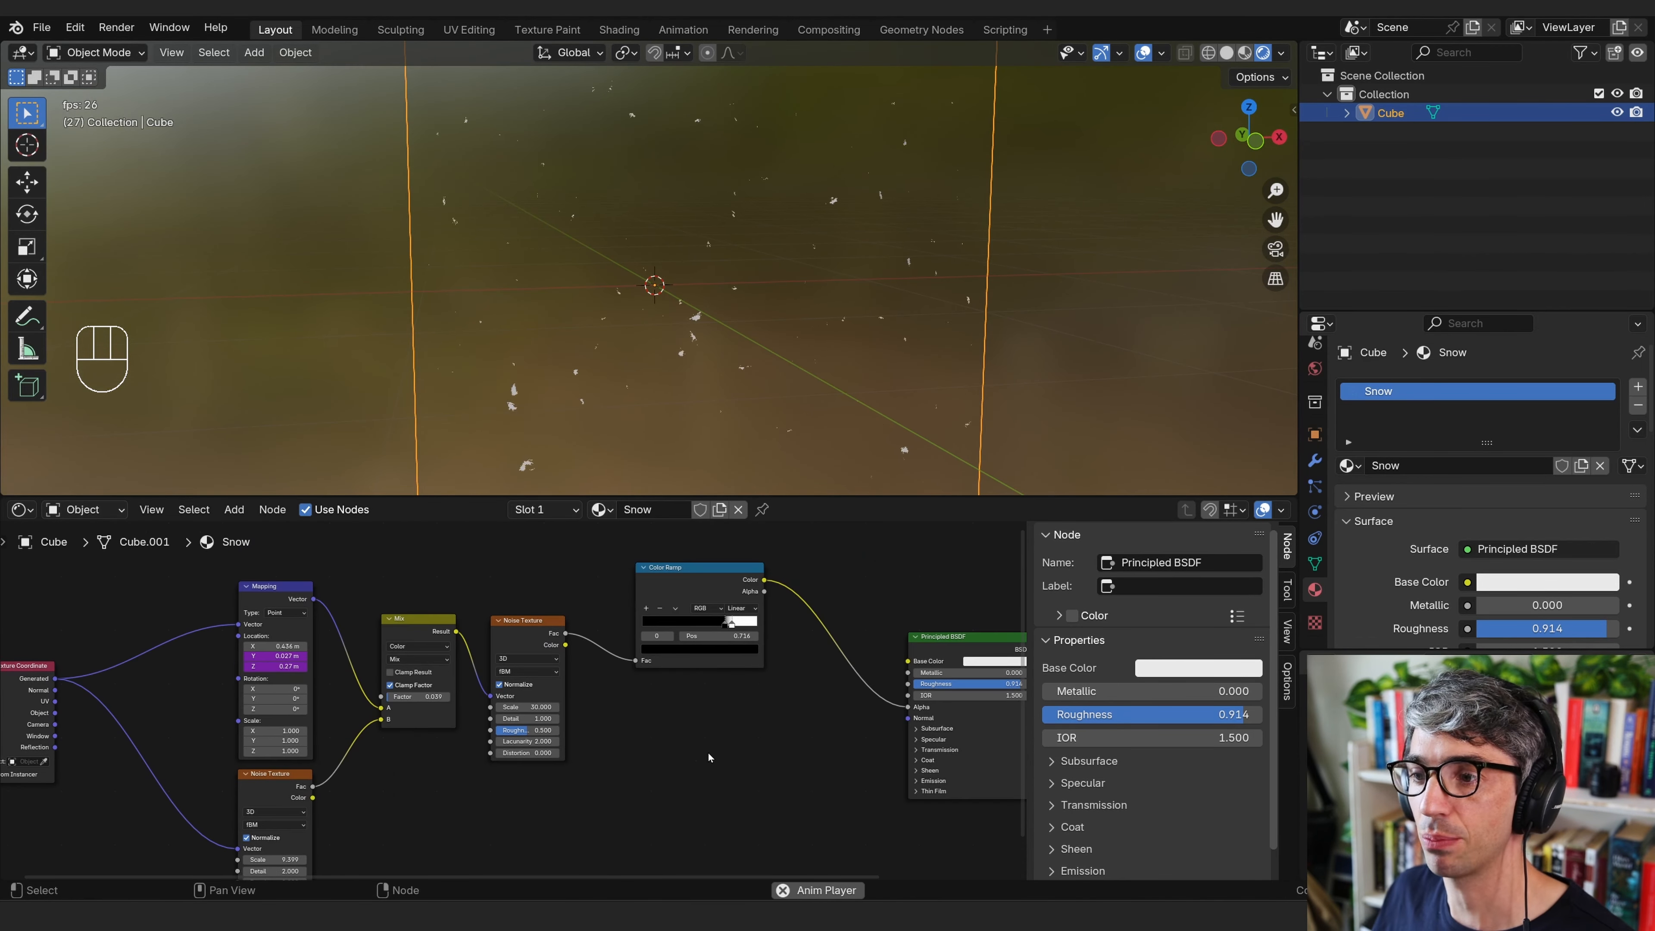
{"action": "scroll", "coordinate": [717, 783], "scroll_direction": "up", "scroll_amount": 1}
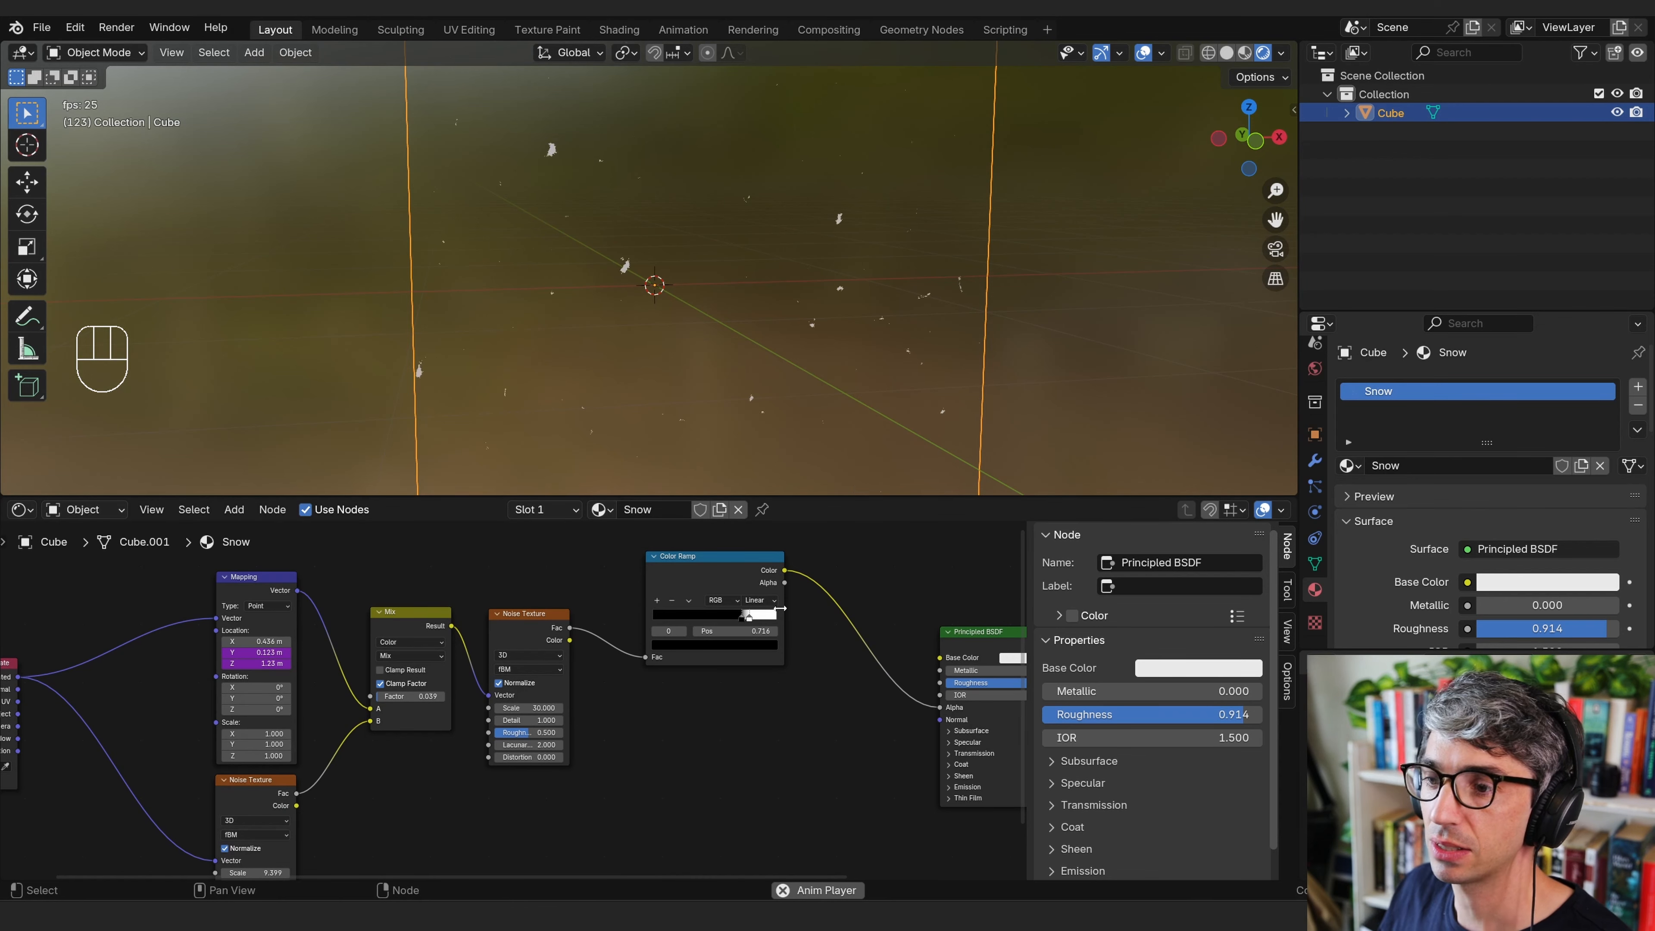
{"action": "left_click_drag", "start_coordinate": [753, 620], "coordinate": [745, 620]}
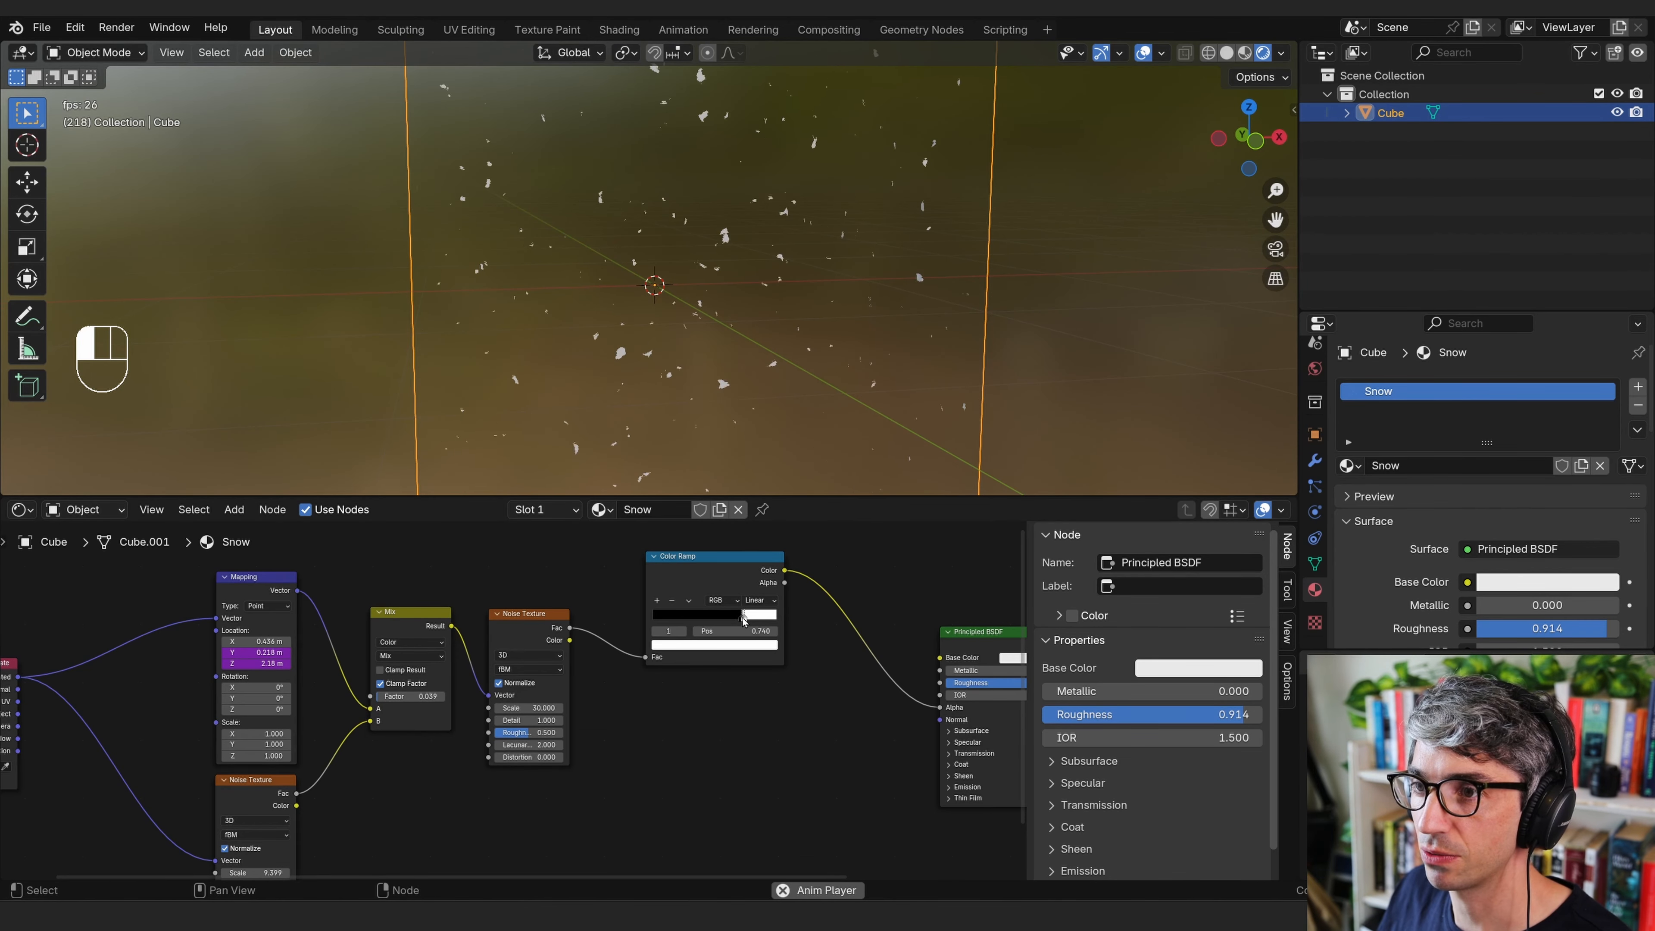
Set the Detail of the Noise Texture feeding the Color Ramp to 0.
{"action": "middle_click_drag", "start_coordinate": [635, 756], "coordinate": [646, 754]}
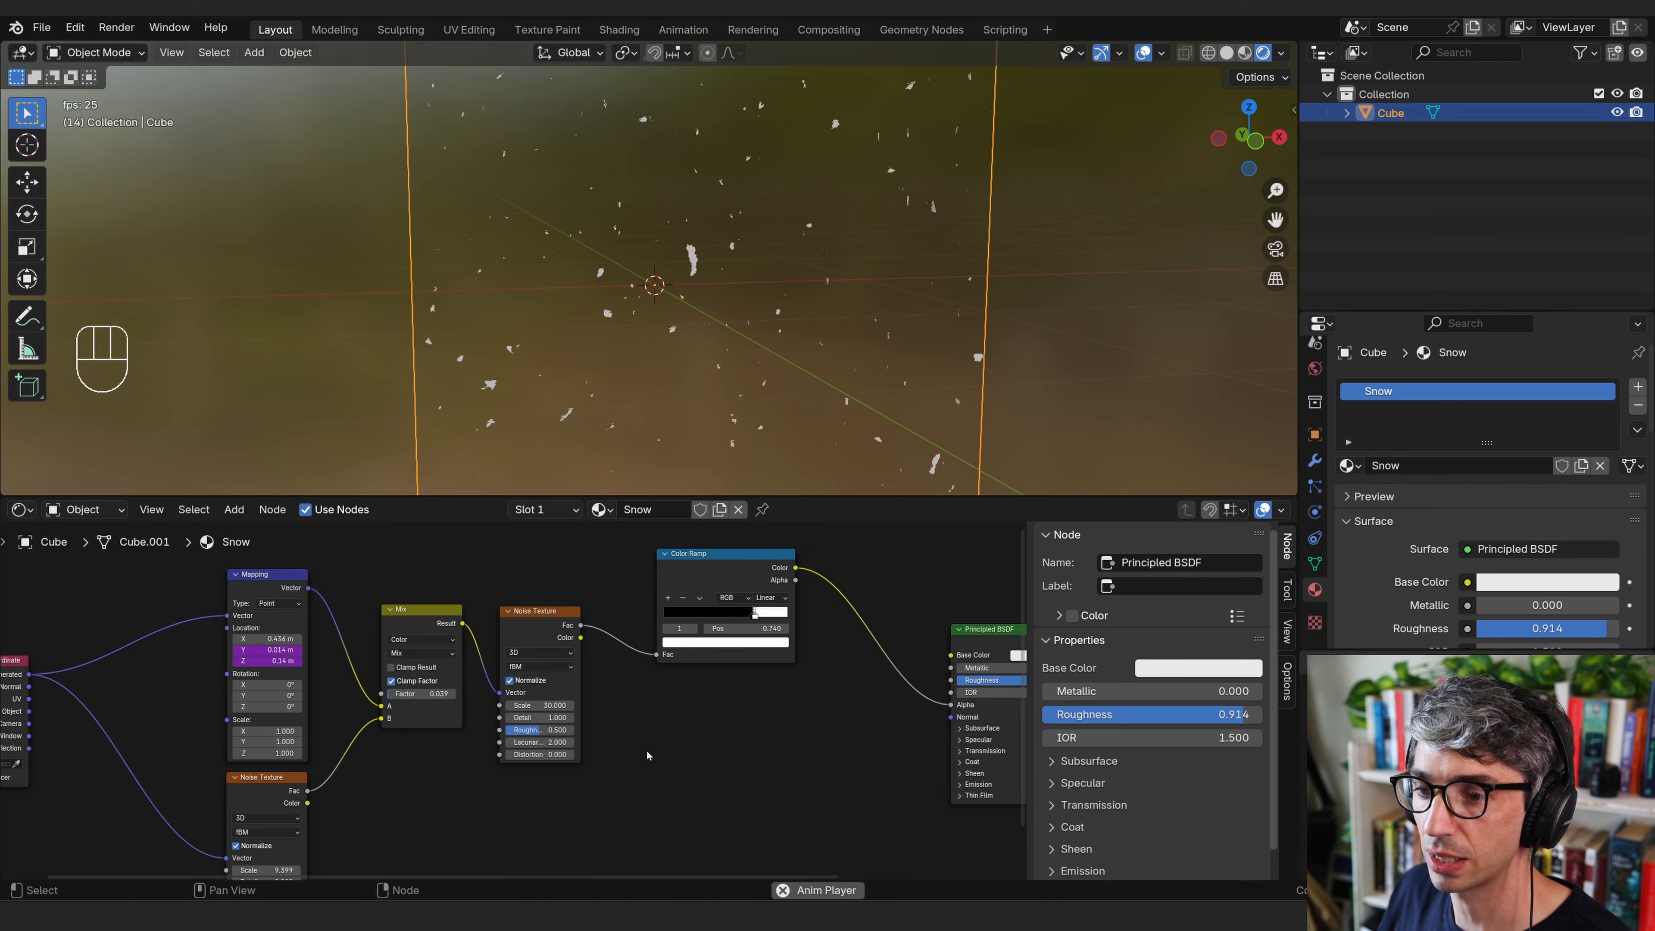
{"action": "left_click", "coordinate": [533, 717]}
{"action": "type", "text": "0"}
{"action": "key", "text": "Return"}
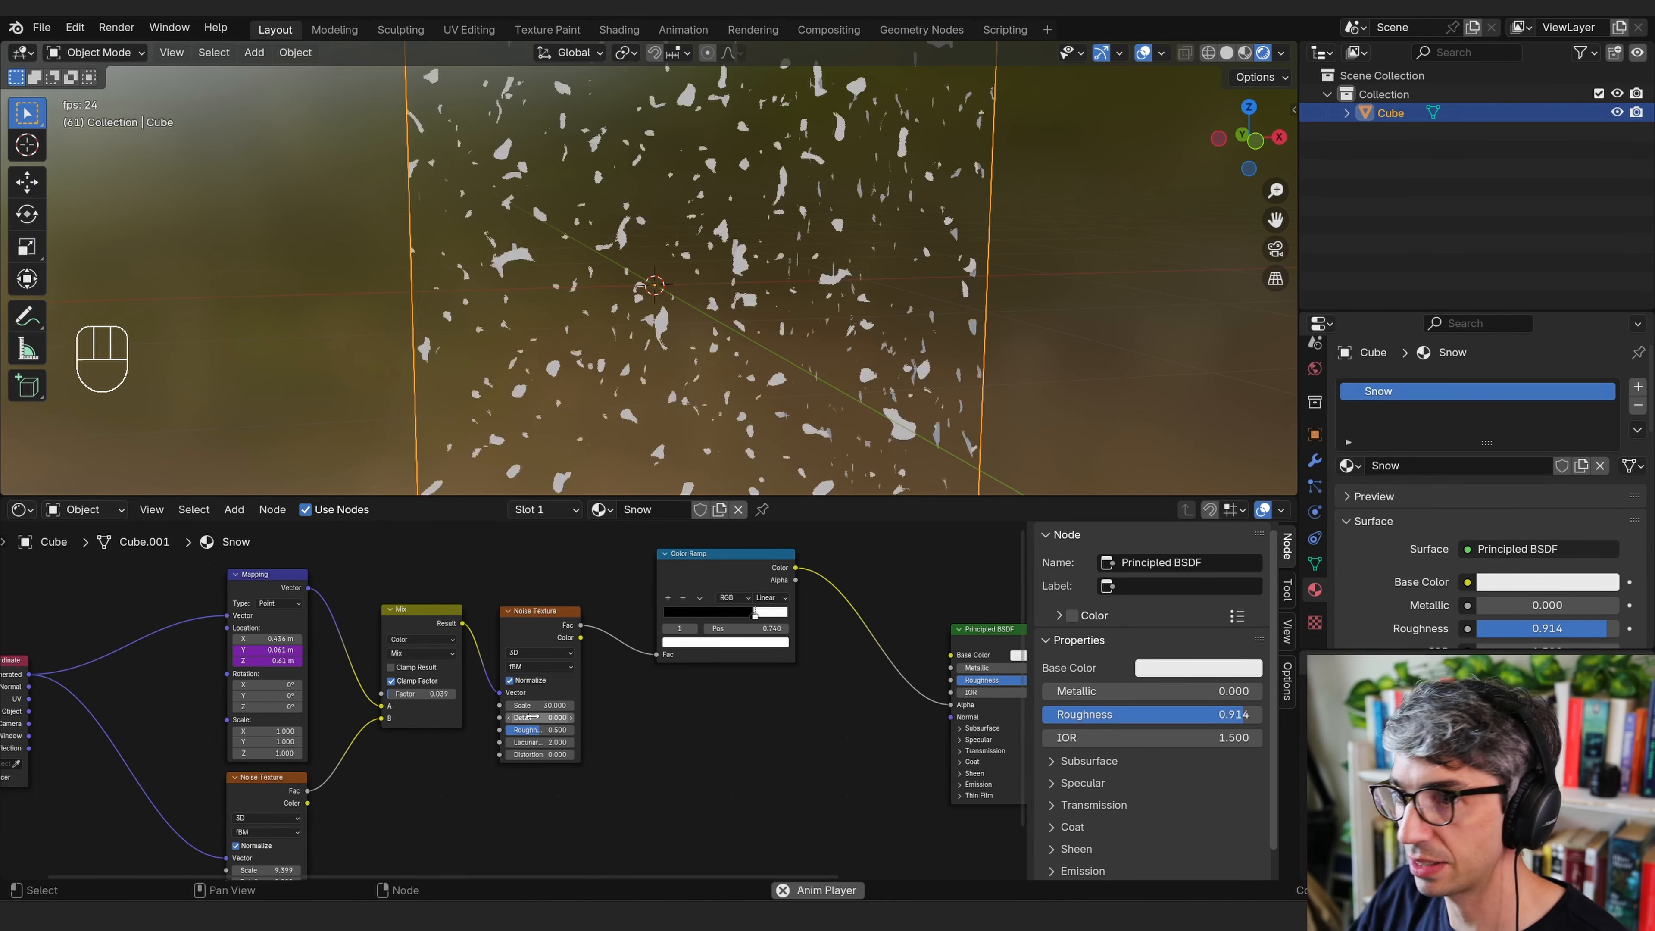
Thin out the flakes by moving the Color Ramp's black stop to about 0.746 and the white stop to 0.834.
{"action": "left_click_drag", "start_coordinate": [754, 612], "coordinate": [765, 614]}
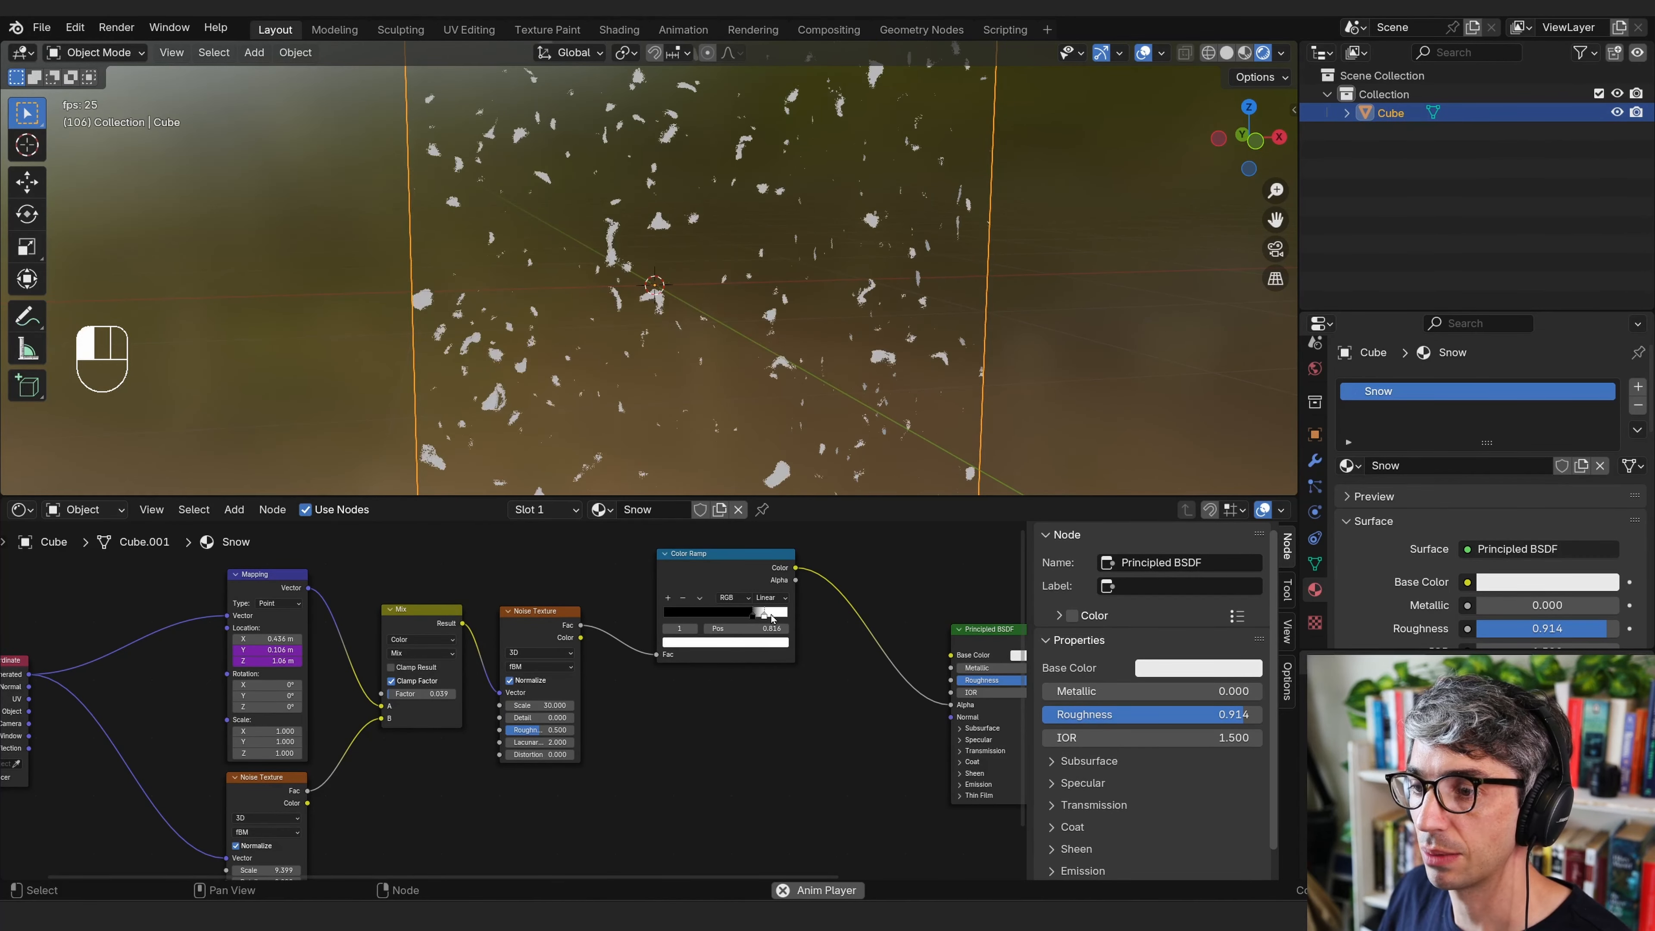
{"action": "left_click", "coordinate": [752, 616]}
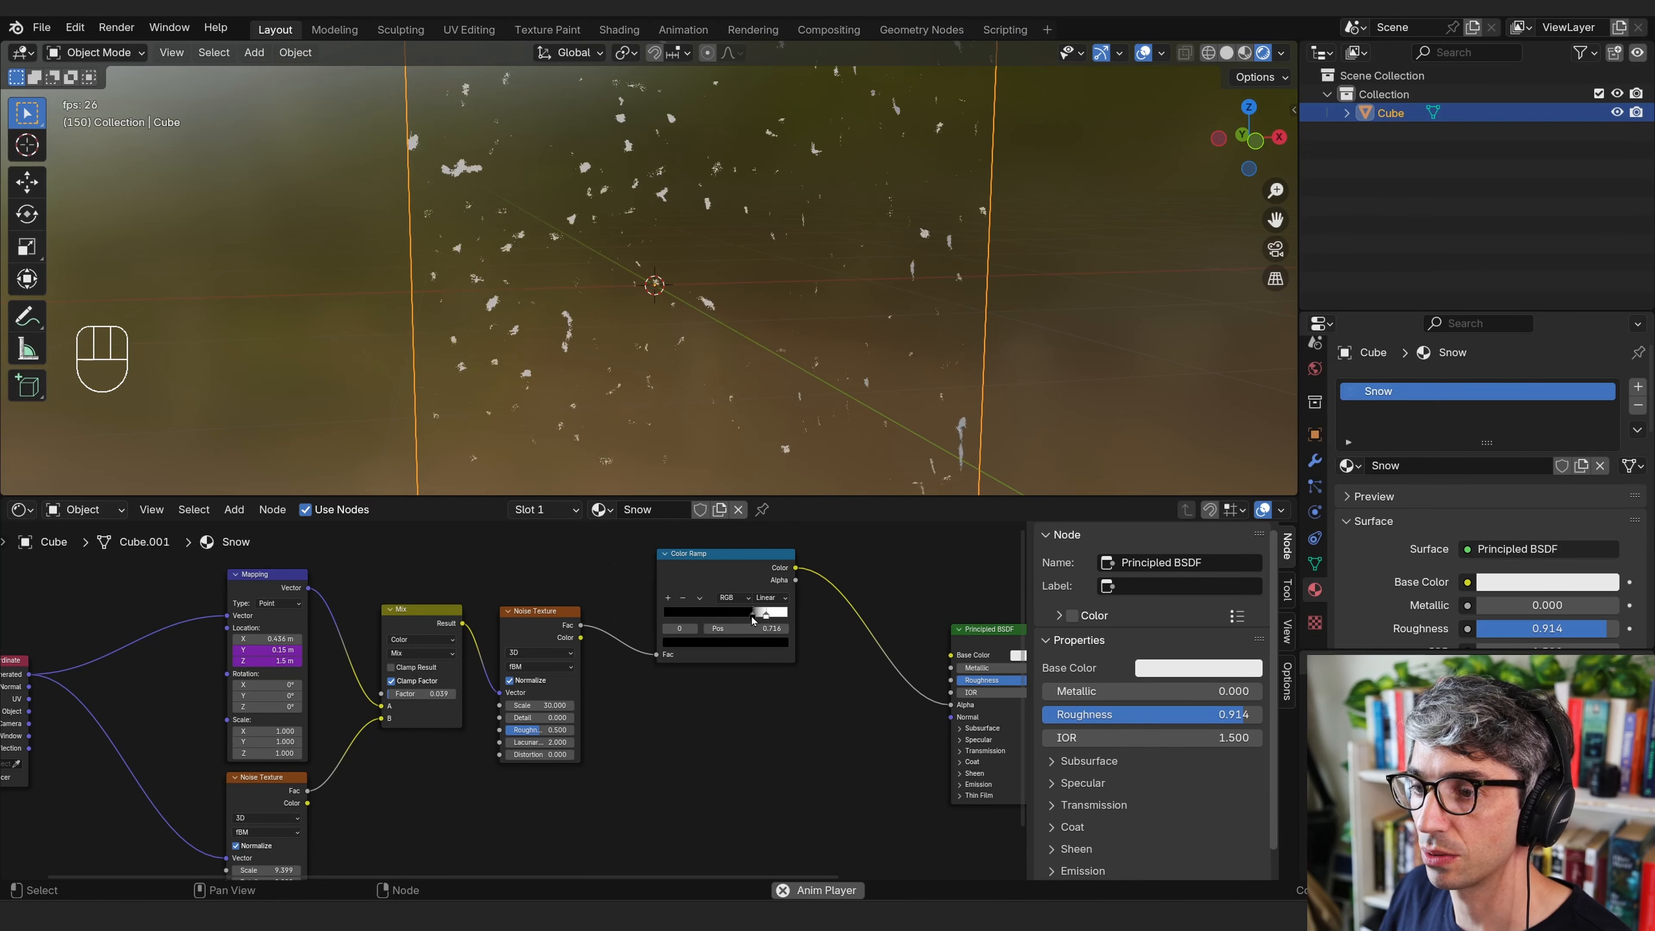
{"action": "left_click", "coordinate": [754, 613]}
{"action": "left_click_drag", "start_coordinate": [753, 614], "coordinate": [765, 614]}
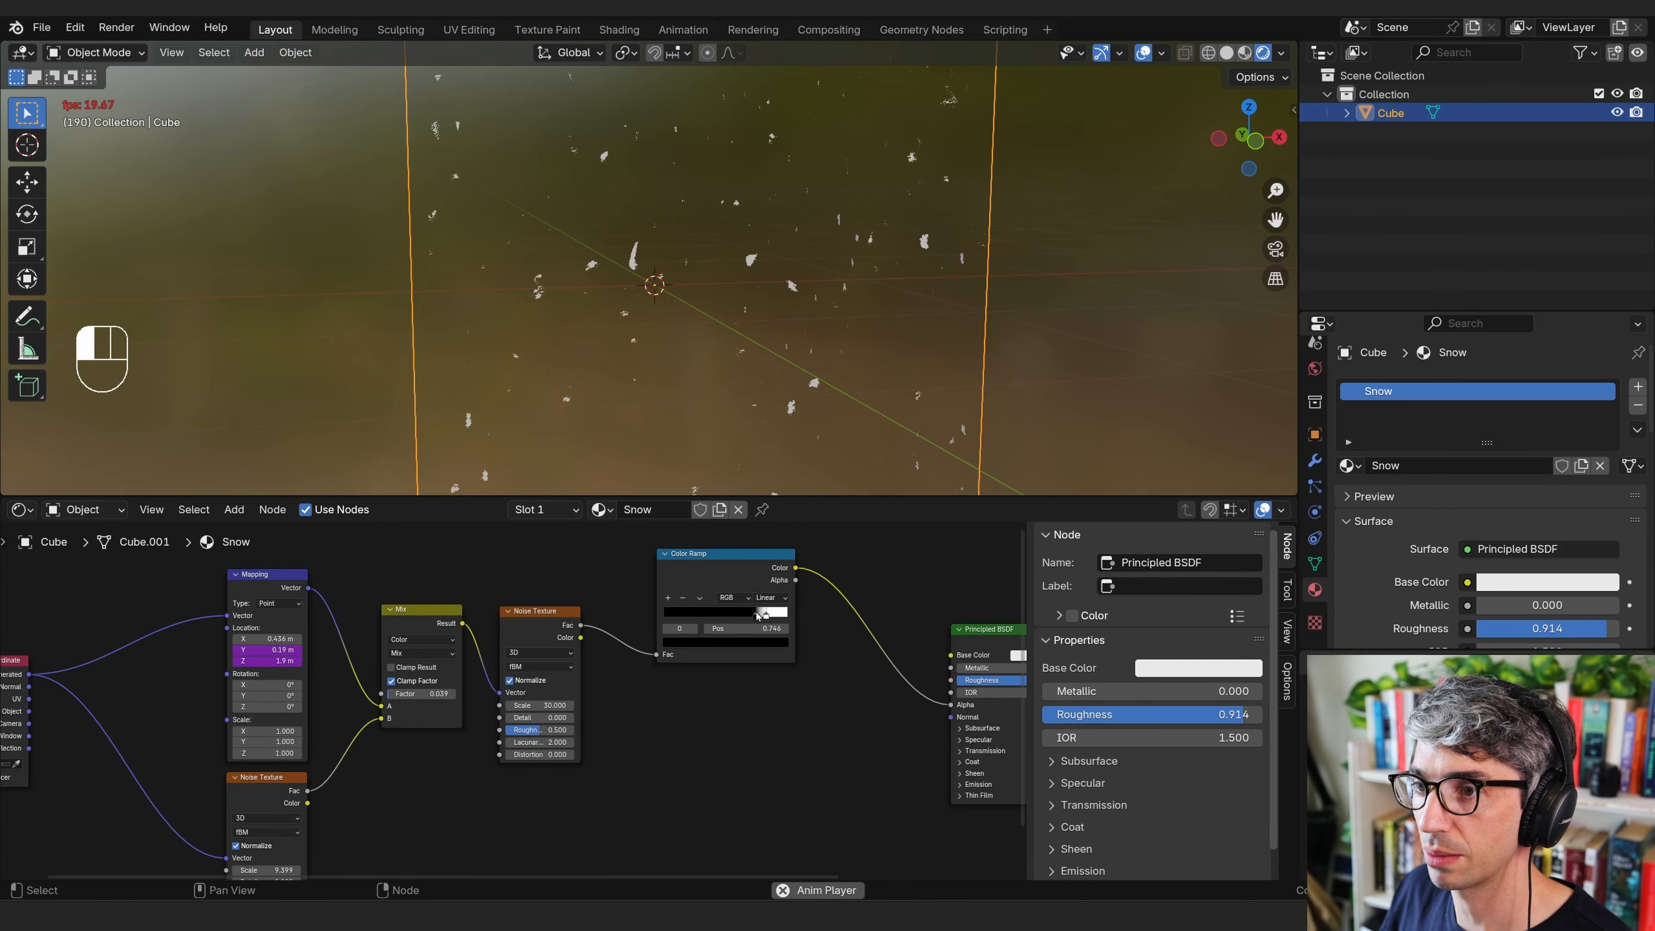
{"action": "left_click", "coordinate": [767, 614]}
{"action": "middle_click_drag", "start_coordinate": [767, 313], "coordinate": [750, 269]}
{"action": "scroll", "coordinate": [767, 261], "scroll_direction": "up", "scroll_amount": 2}
{"action": "scroll", "coordinate": [766, 262], "scroll_direction": "down", "scroll_amount": 2}
Set the Principled BSDF's Metallic to 1.000 and Roughness to 0.313, and inspect the flakes on the cube.
{"action": "middle_click_drag", "start_coordinate": [878, 609], "coordinate": [559, 615]}
{"action": "mouse_move", "coordinate": [678, 669]}
{"action": "left_mouse_down"}
{"action": "mouse_move", "coordinate": [896, 670]}
{"action": "mouse_move", "coordinate": [645, 643]}
{"action": "mouse_move", "coordinate": [838, 650]}
{"action": "mouse_move", "coordinate": [656, 663]}
{"action": "left_mouse_up"}
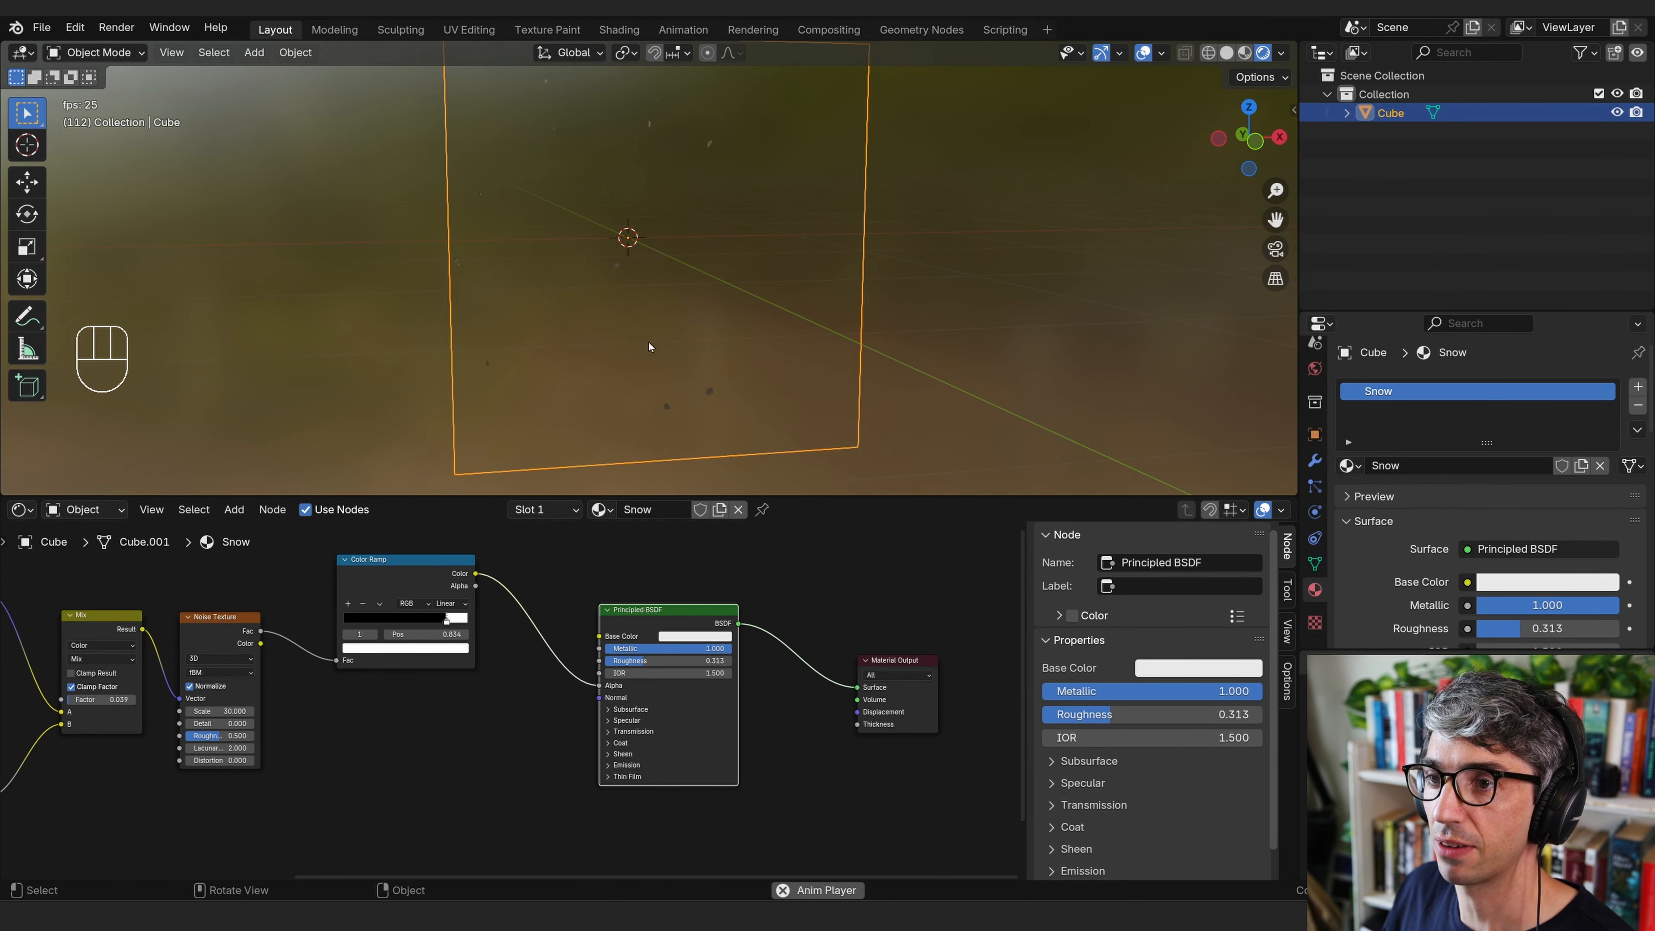
{"action": "middle_click_drag", "start_coordinate": [649, 342], "coordinate": [707, 353]}
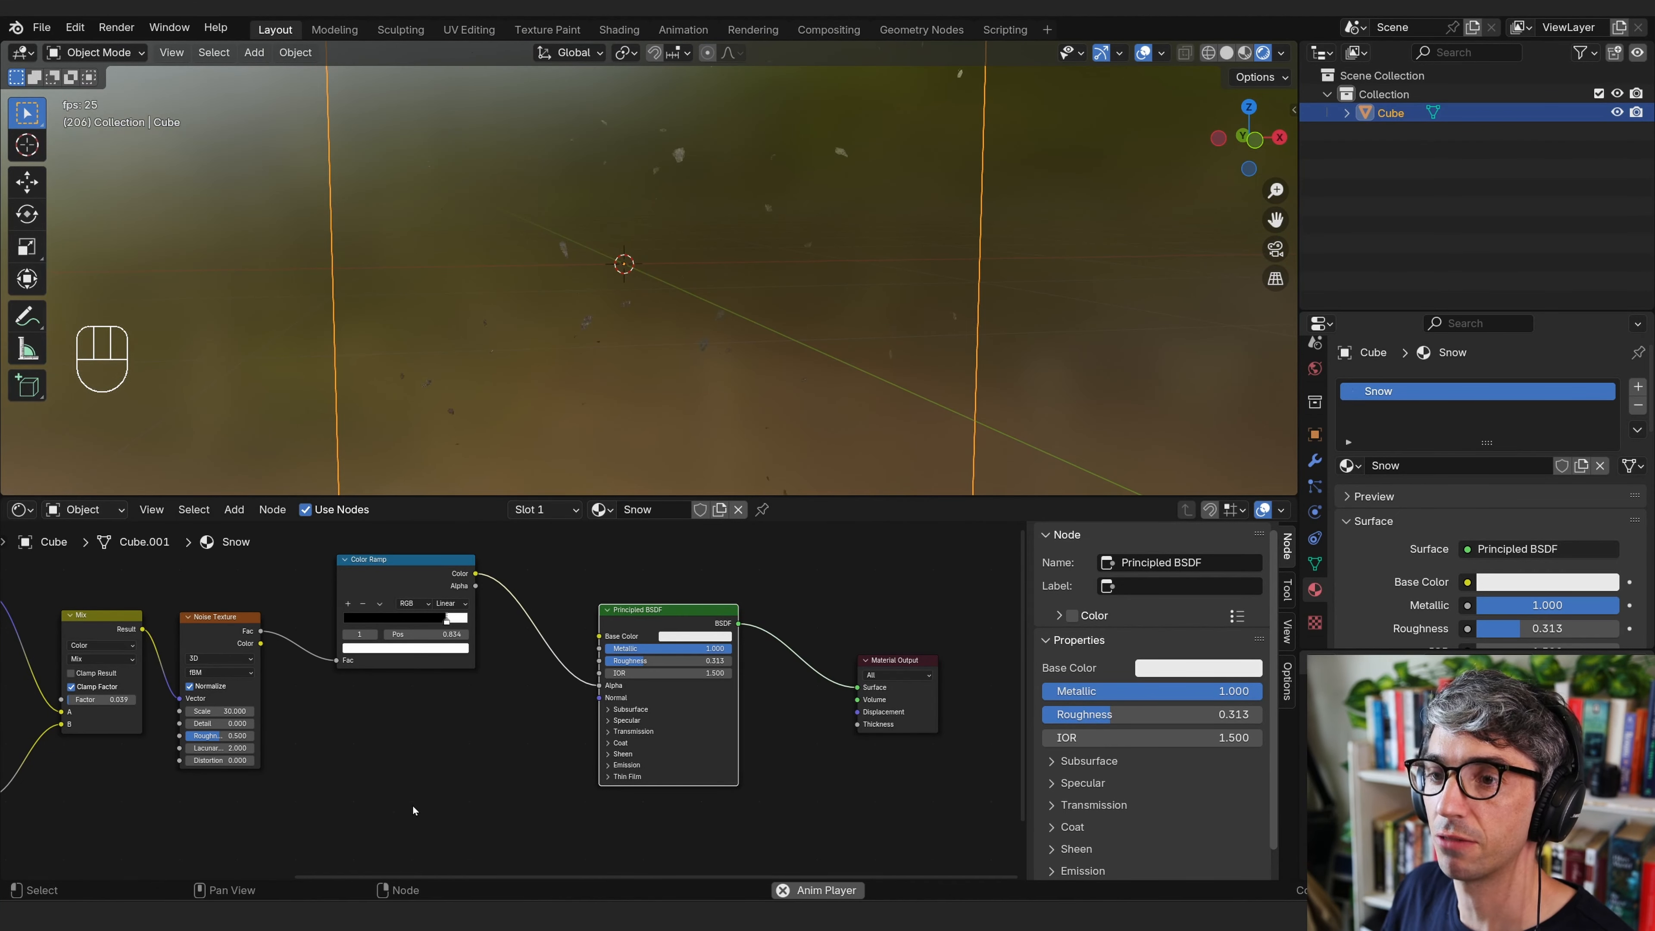
Duplicate the snow cube and place the copy about 2.7 m along the Y axis.
{"action": "middle_click_drag", "start_coordinate": [413, 810], "coordinate": [602, 770]}
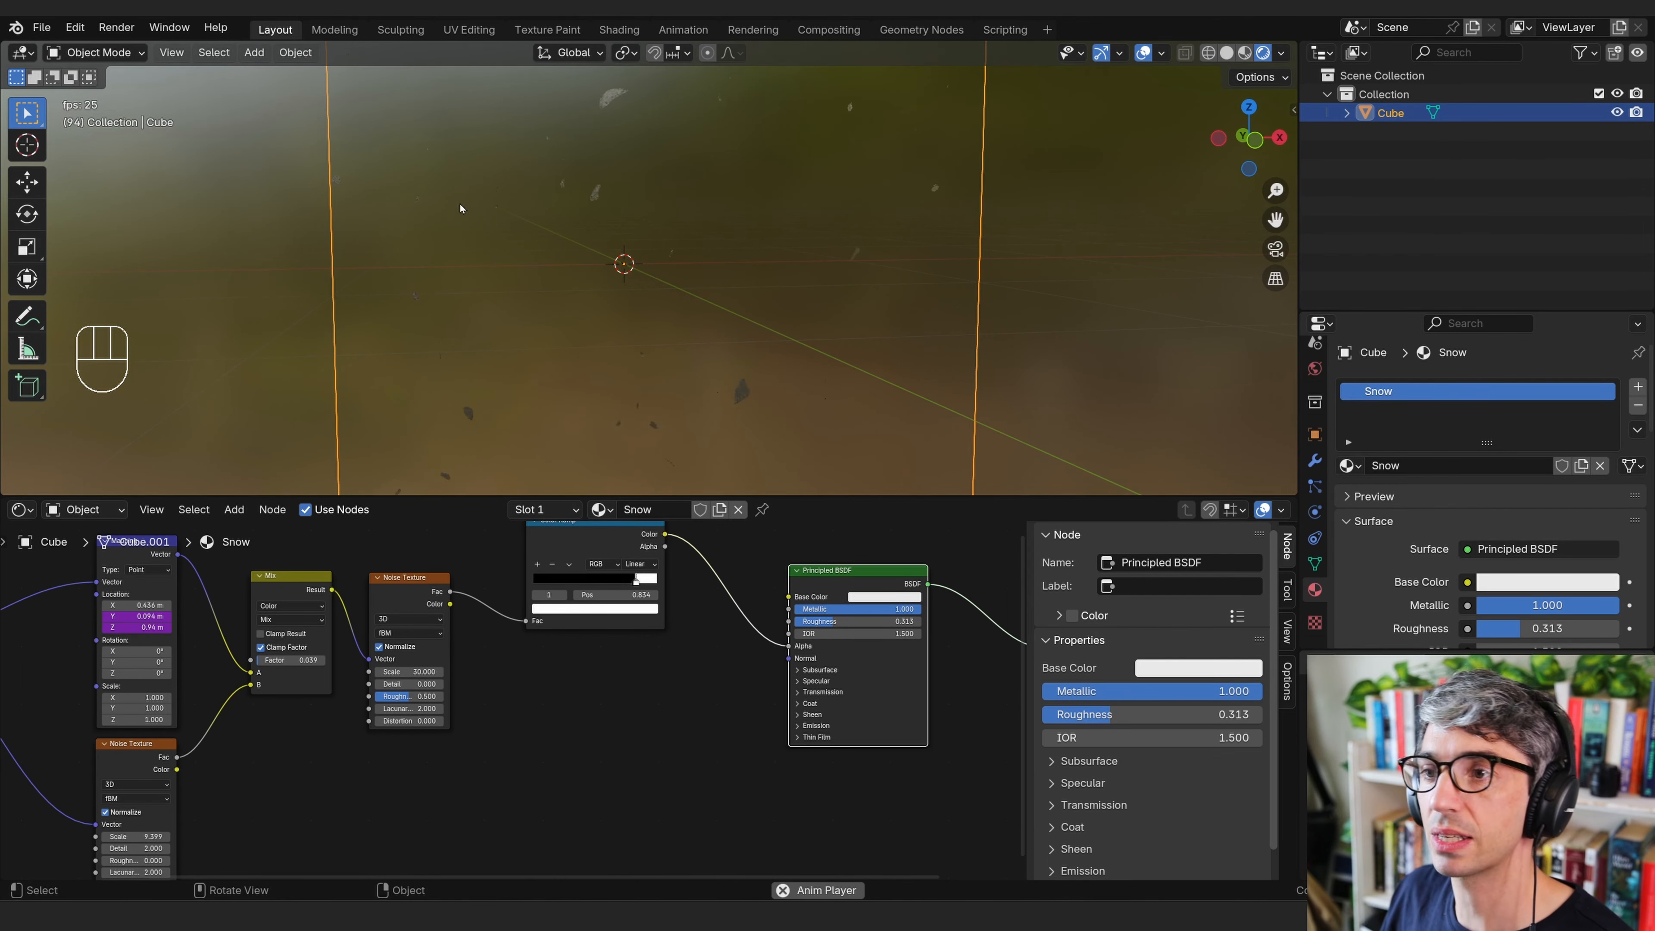
{"action": "scroll", "coordinate": [643, 299], "scroll_direction": "down", "scroll_amount": 7}
{"action": "middle_click_drag", "start_coordinate": [460, 209], "coordinate": [711, 322]}
{"action": "scroll", "coordinate": [711, 322], "scroll_direction": "up", "scroll_amount": 4}
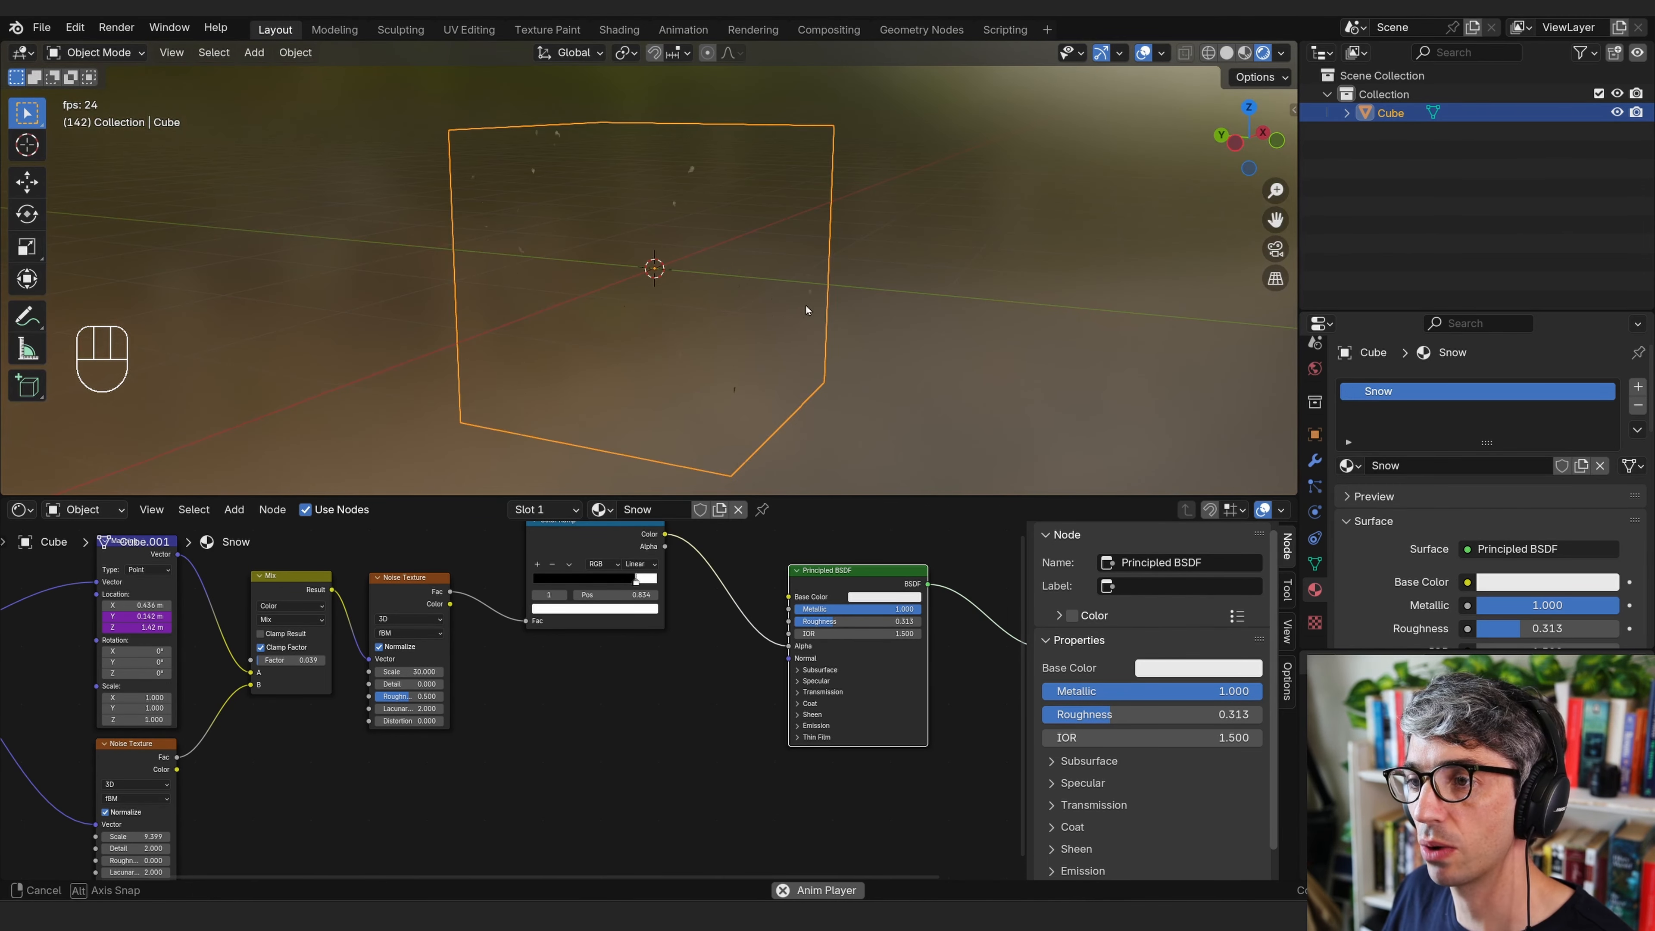
{"action": "key", "text": "shift+d"}
{"action": "key", "text": "y"}
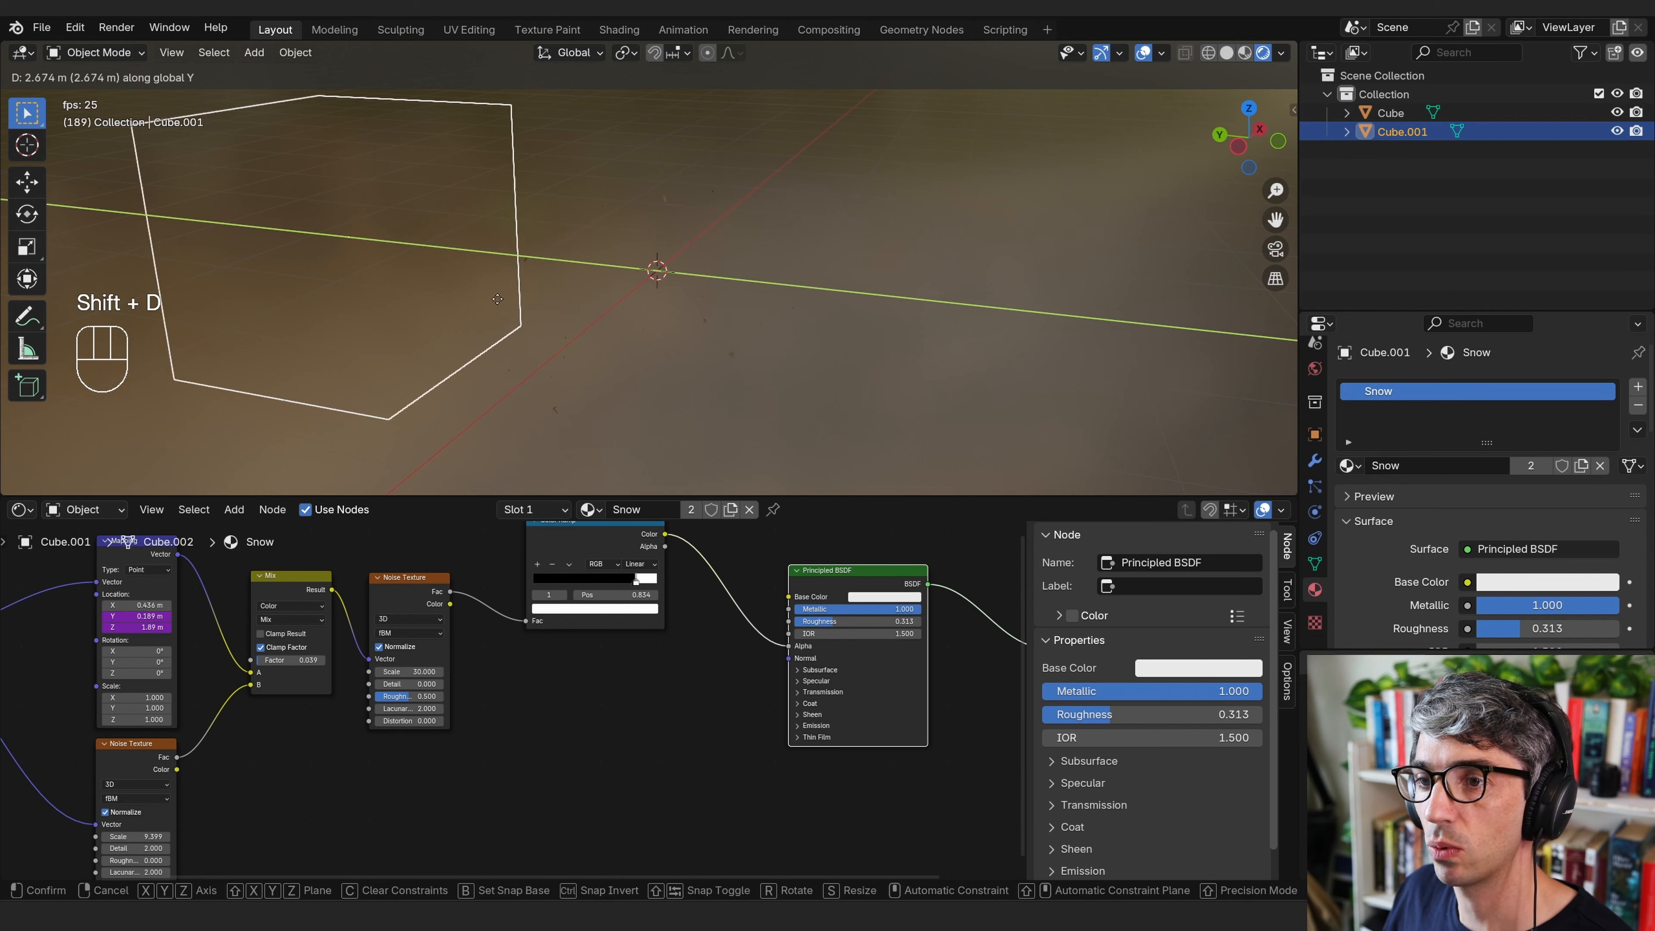
{"action": "left_click", "coordinate": [511, 318]}
Pause the animation and set the Principled BSDF's Roughness to 1.000.
{"action": "middle_click_drag", "start_coordinate": [511, 318], "coordinate": [626, 282]}
{"action": "key", "text": "space"}
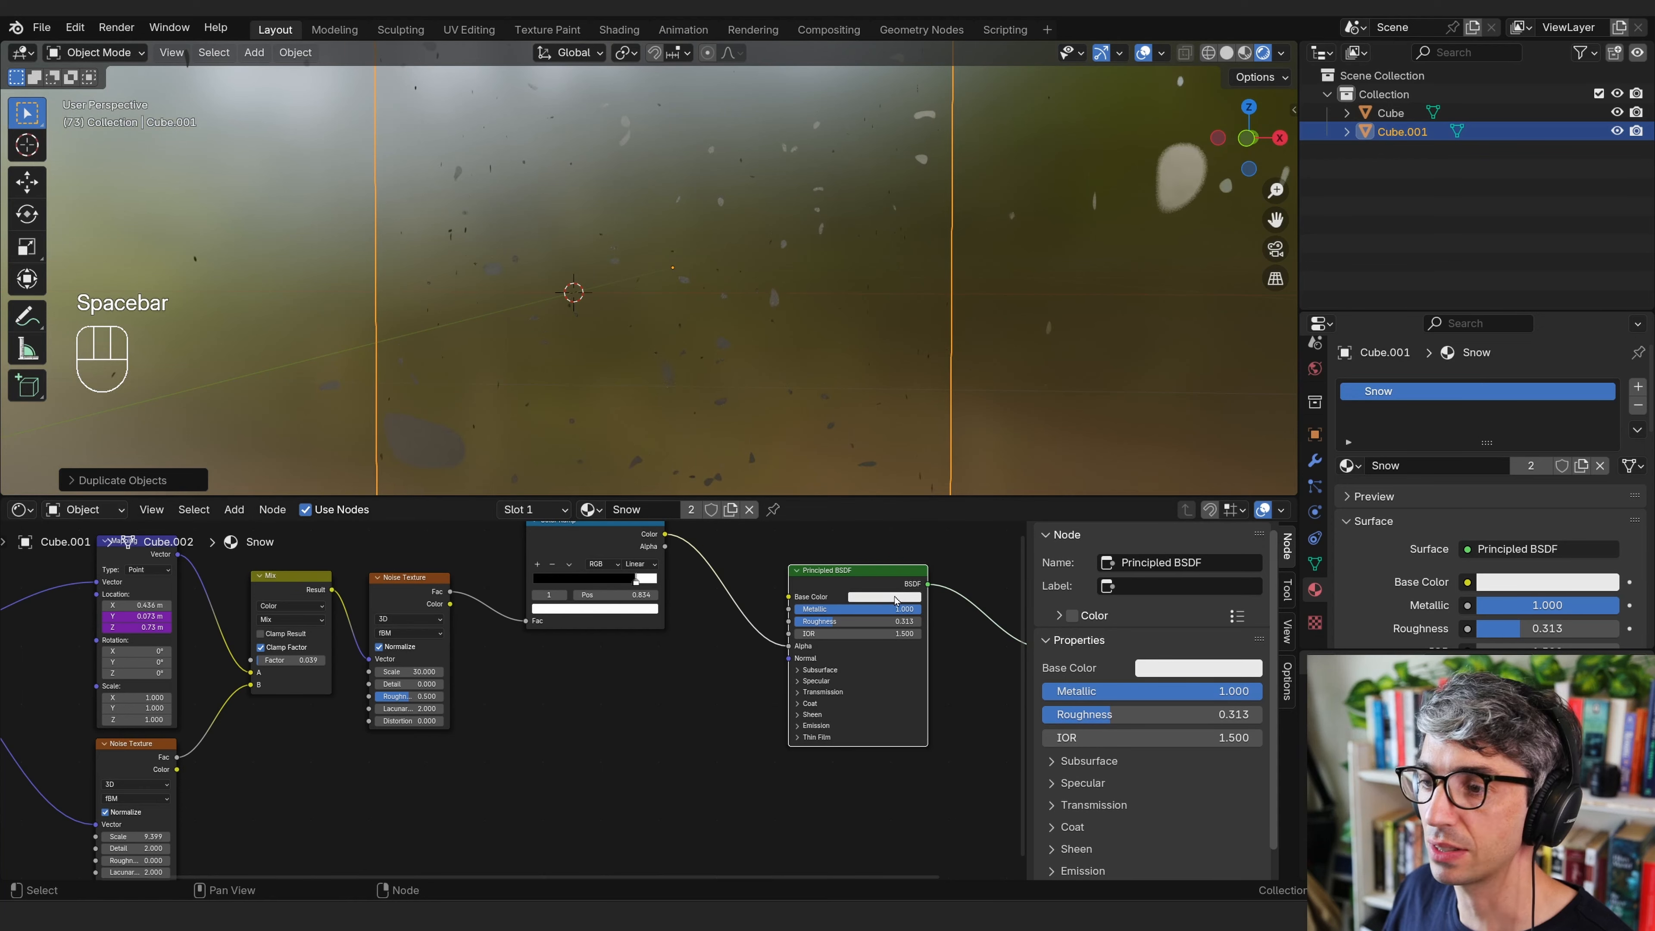
{"action": "left_click_drag", "start_coordinate": [827, 622], "coordinate": [914, 620]}
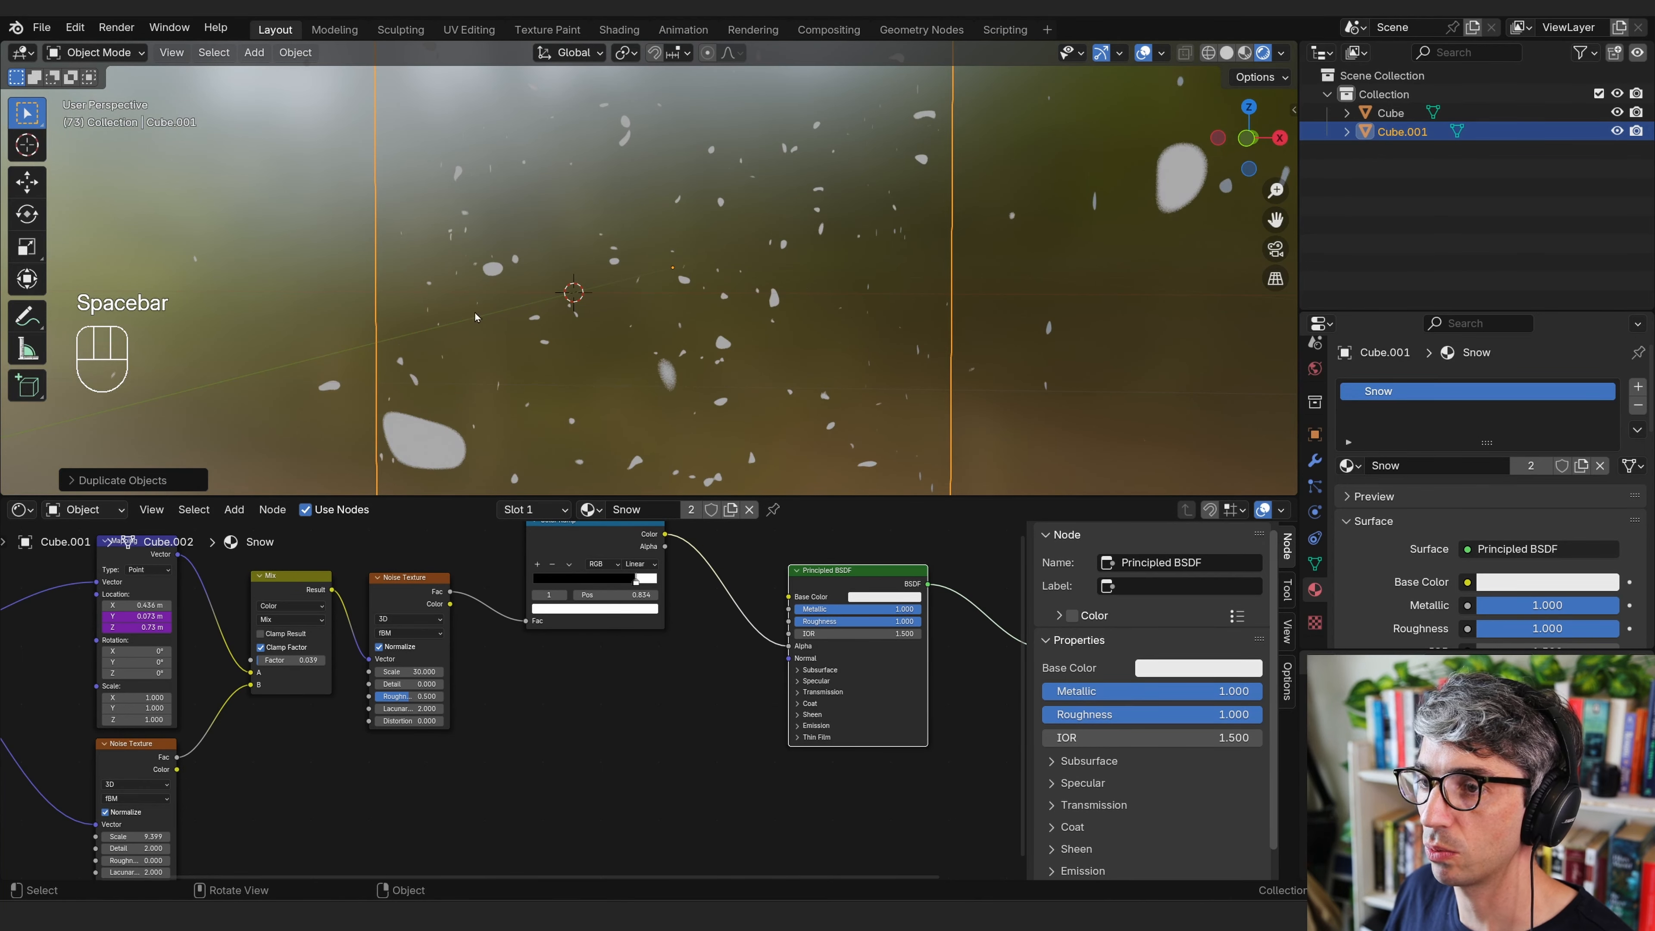
Duplicate the snow cube three more times, spacing the copies along the Y axis back towards the original.
{"action": "key", "text": "space"}
{"action": "middle_click_drag", "start_coordinate": [759, 316], "coordinate": [807, 261]}
{"action": "scroll", "coordinate": [808, 333], "scroll_direction": "down", "scroll_amount": 4}
{"action": "key", "text": "shift+d"}
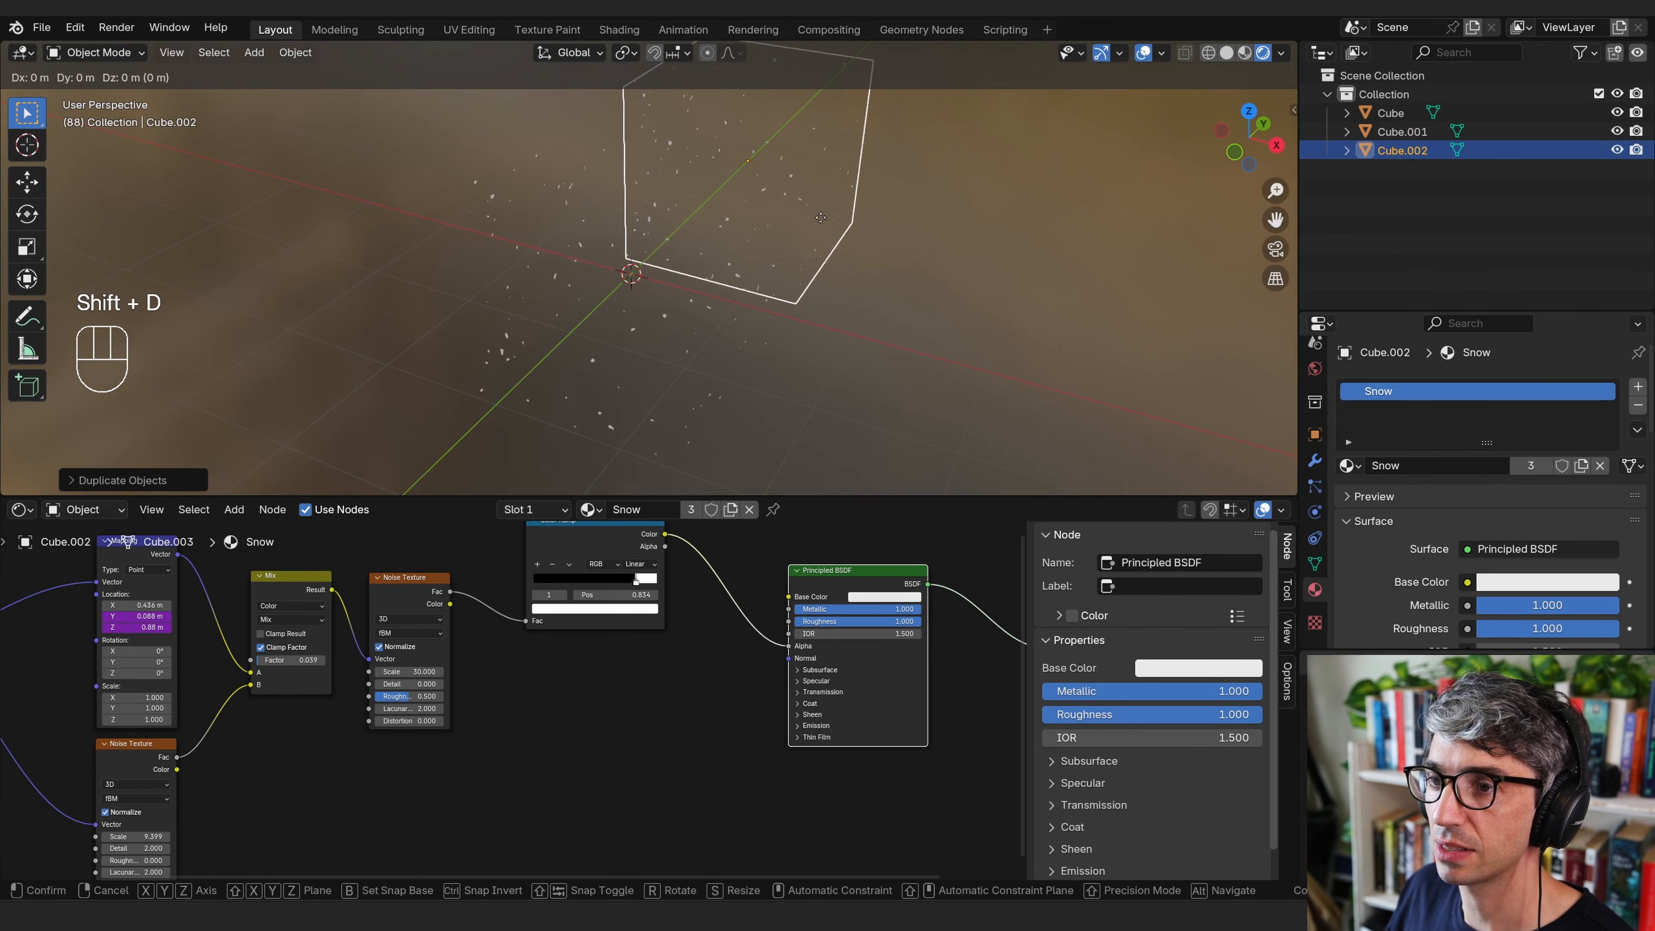
{"action": "key", "text": "x"}
{"action": "left_click", "coordinate": [781, 260]}
{"action": "key", "text": "shift+d"}
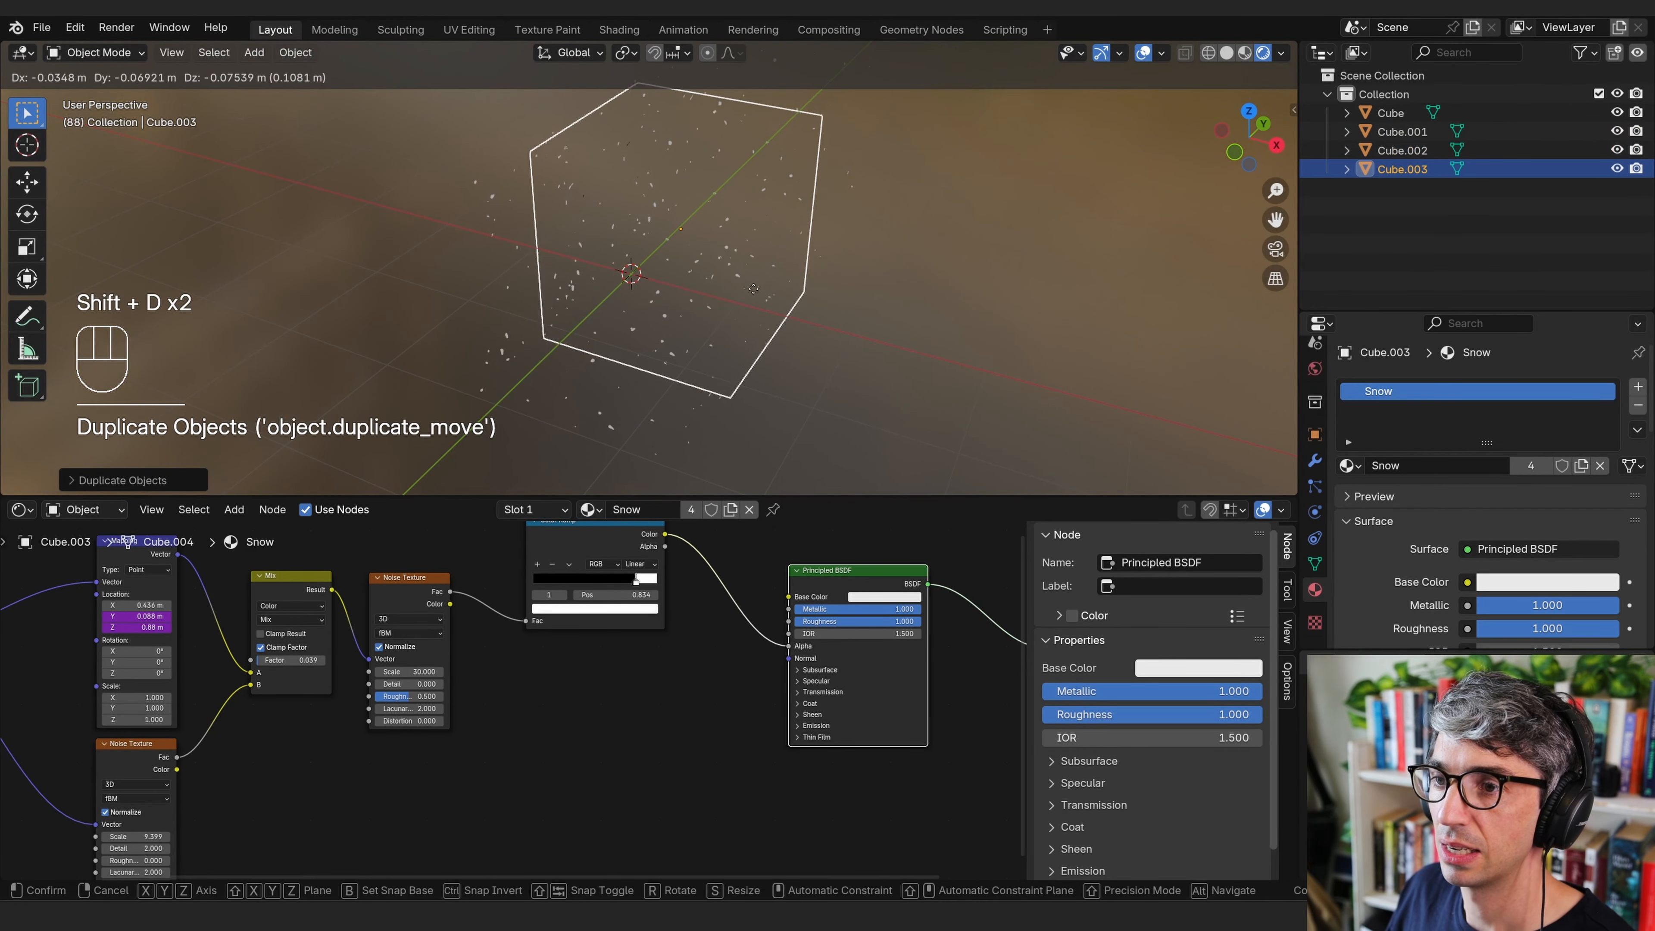
{"action": "key", "text": "y"}
{"action": "left_click", "coordinate": [726, 313]}
{"action": "key", "text": "shift+d"}
{"action": "left_click", "coordinate": [625, 357]}
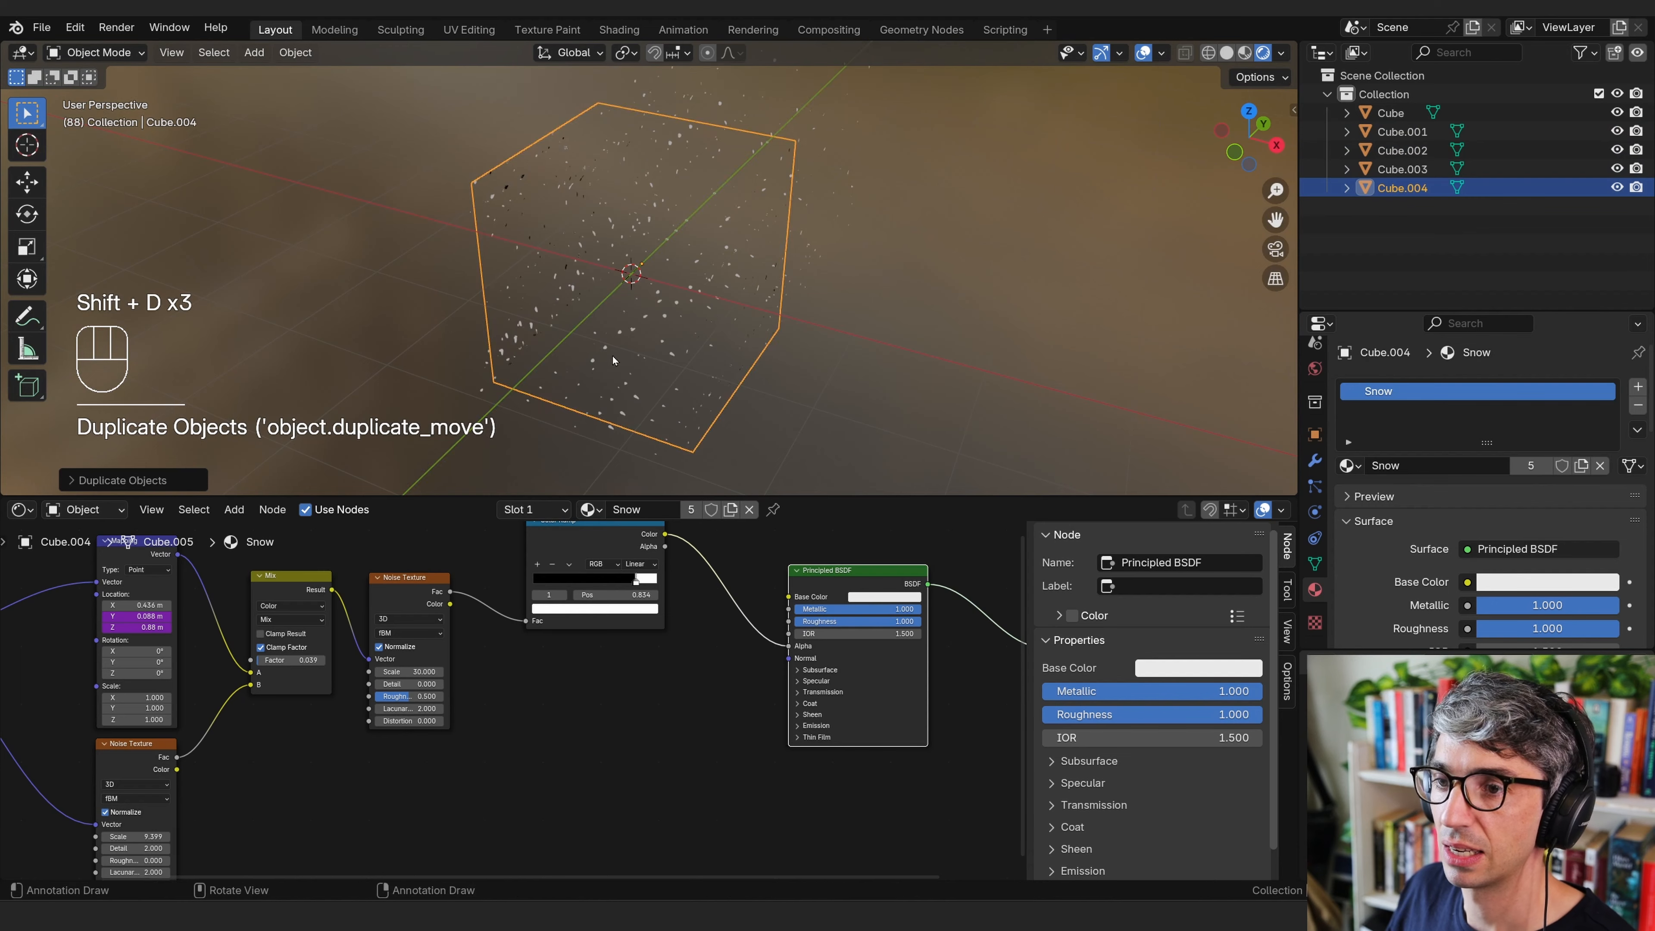
Add four more closely offset copies of the snow cube and play the animation to check the layered snowfall.
{"action": "middle_click_drag", "start_coordinate": [645, 356], "coordinate": [739, 307], "text": "ctrl"}
{"action": "key", "text": "shift+d"}
{"action": "left_click", "coordinate": [716, 321]}
{"action": "key", "text": "shift+d"}
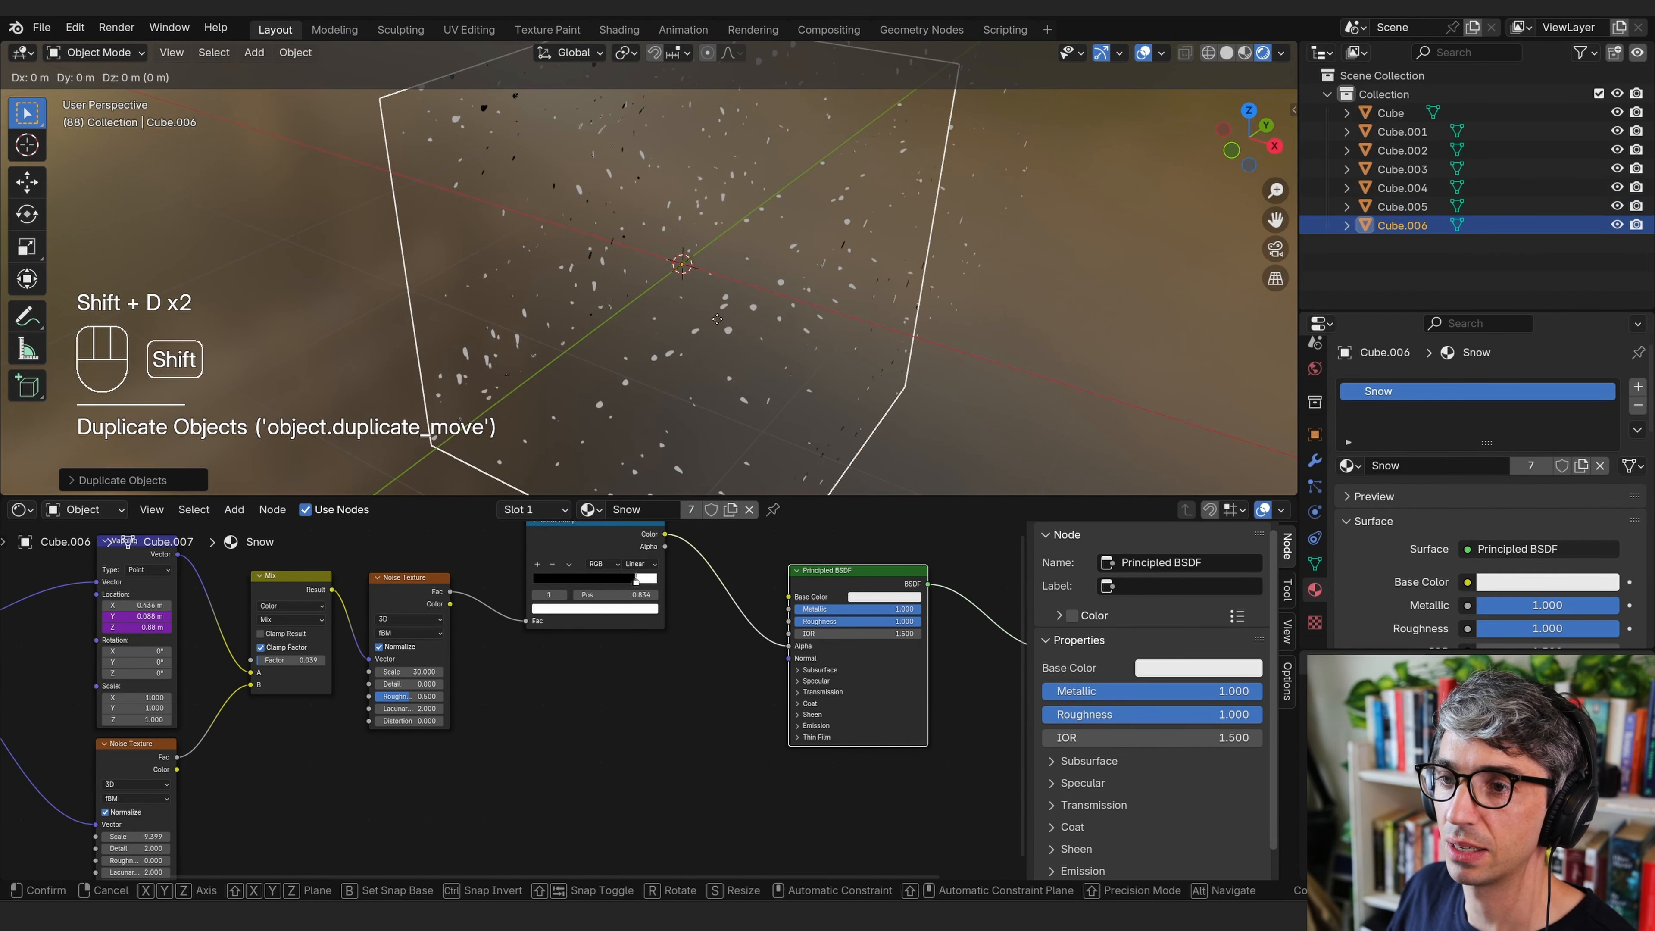
{"action": "left_click", "coordinate": [696, 333]}
{"action": "key", "text": "shift+d"}
{"action": "left_click", "coordinate": [690, 338]}
{"action": "key", "text": "shift+d"}
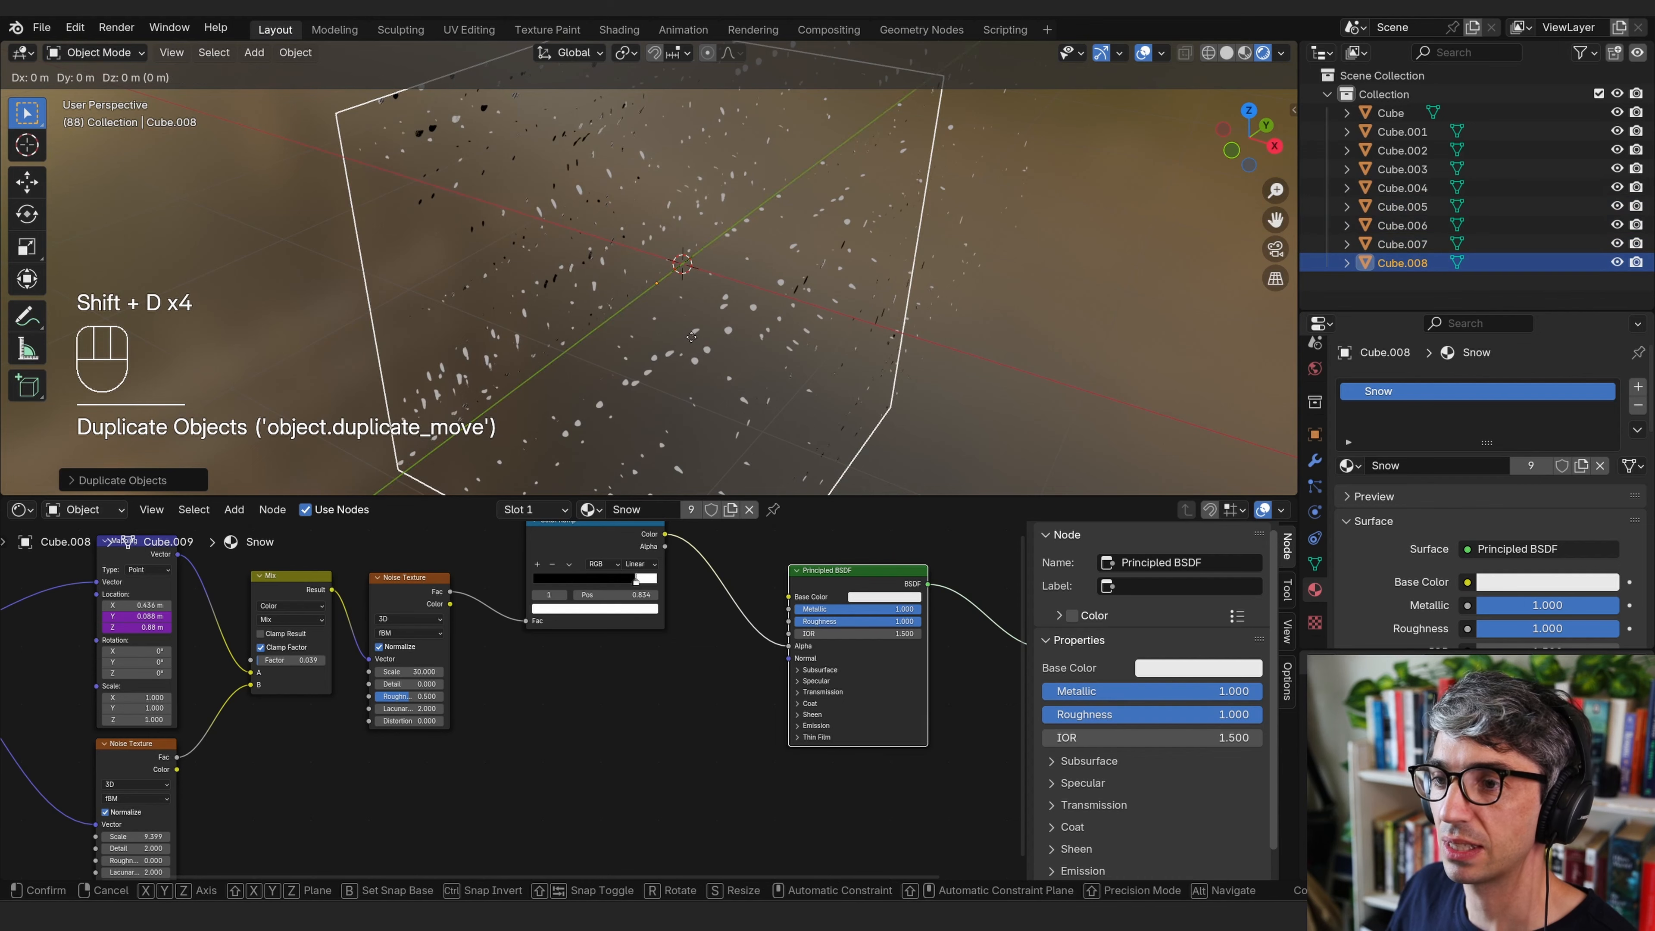
{"action": "left_click", "coordinate": [680, 347]}
{"action": "mouse_move", "coordinate": [721, 352]}
{"action": "middle_mouse_down"}
{"action": "mouse_move", "coordinate": [614, 305]}
{"action": "mouse_move", "coordinate": [792, 305]}
{"action": "mouse_move", "coordinate": [851, 322]}
{"action": "mouse_move", "coordinate": [858, 363]}
{"action": "mouse_move", "coordinate": [759, 317]}
{"action": "mouse_move", "coordinate": [711, 389]}
{"action": "mouse_move", "coordinate": [728, 346]}
{"action": "middle_mouse_up"}
{"action": "key", "text": "space"}
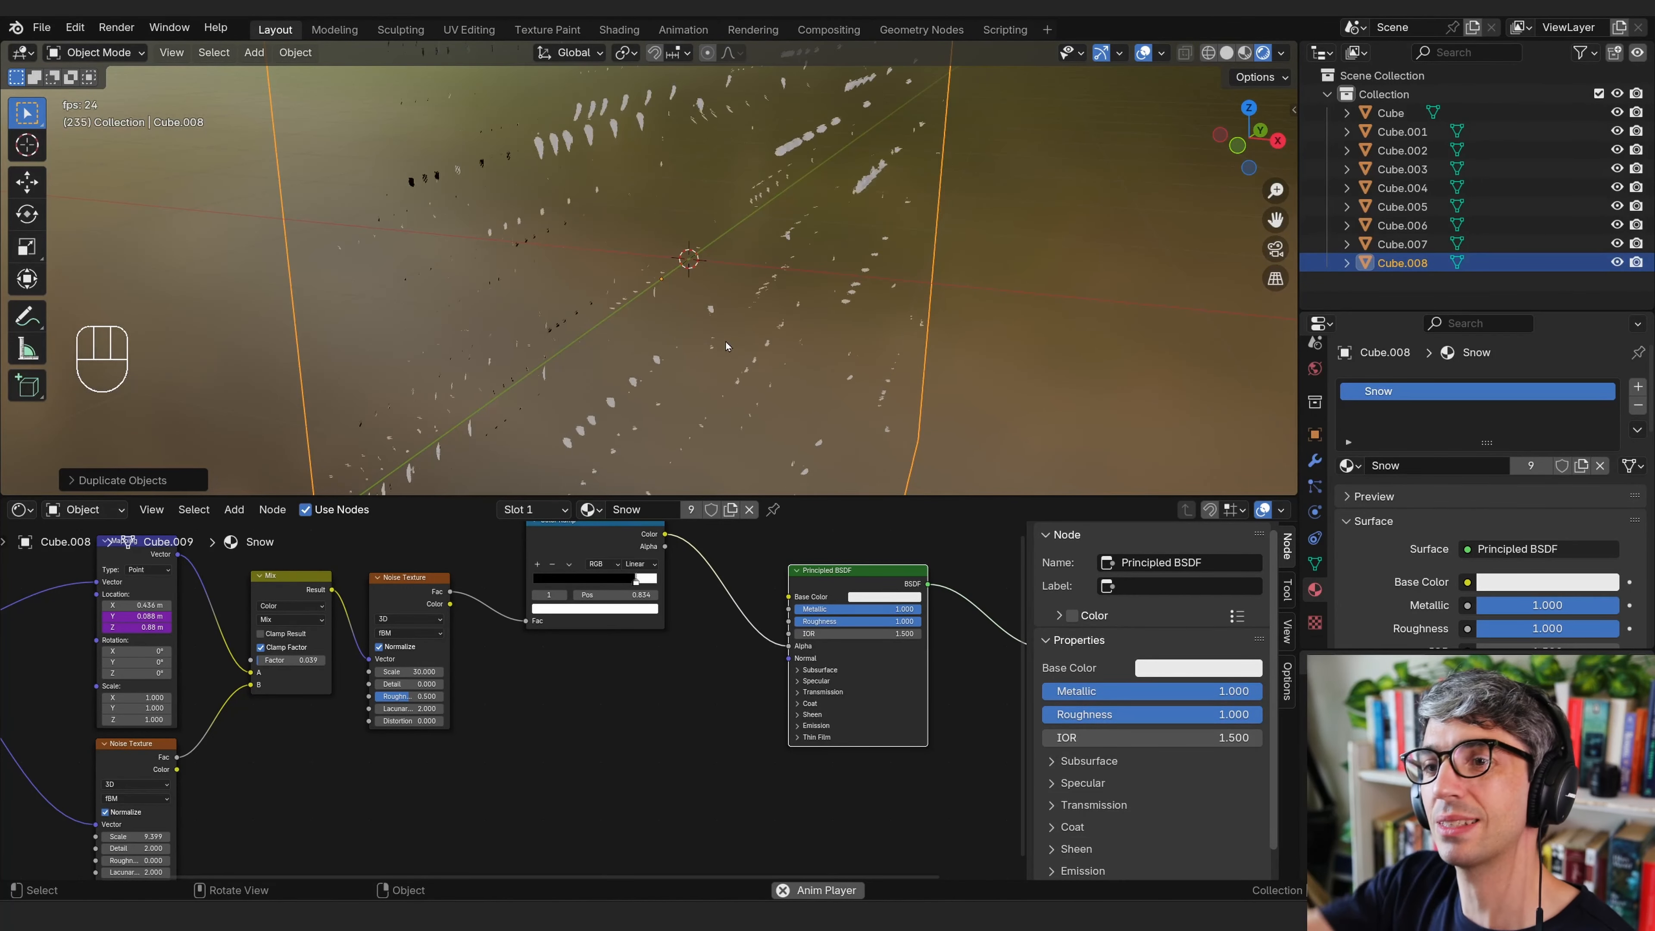
Pause the animation and change the Noise Texture feeding the Color Ramp from 3D to 4D.
{"action": "key", "text": "space"}
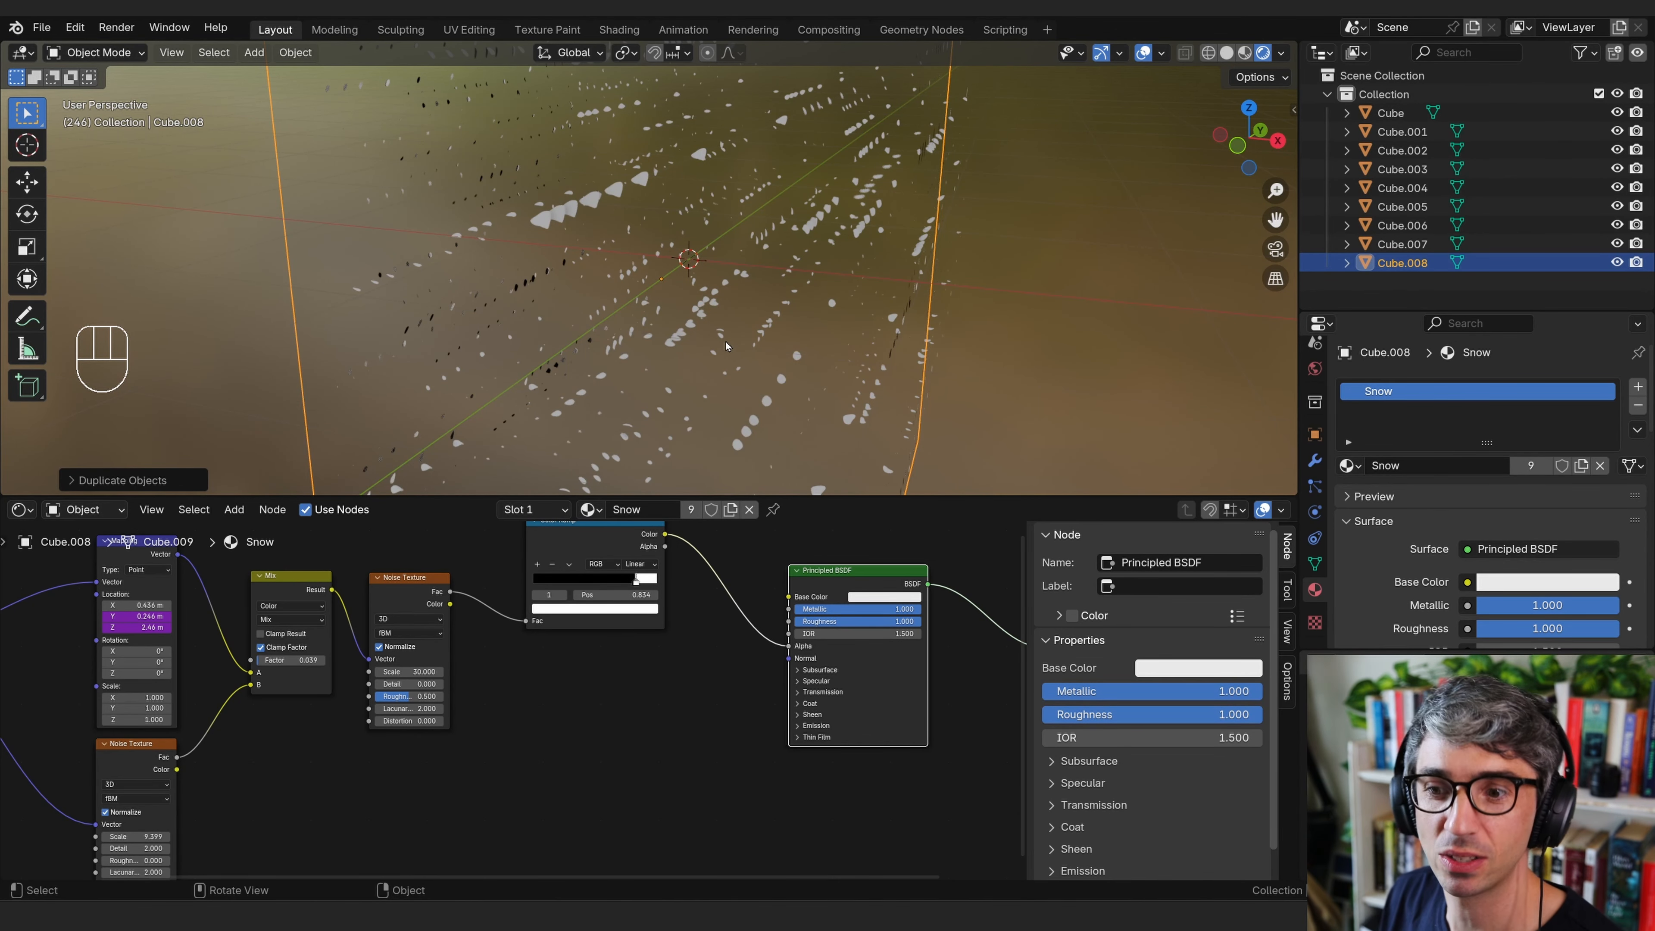
{"action": "middle_click_drag", "start_coordinate": [511, 733], "coordinate": [813, 735]}
{"action": "left_click_drag", "start_coordinate": [666, 666], "coordinate": [660, 655]}
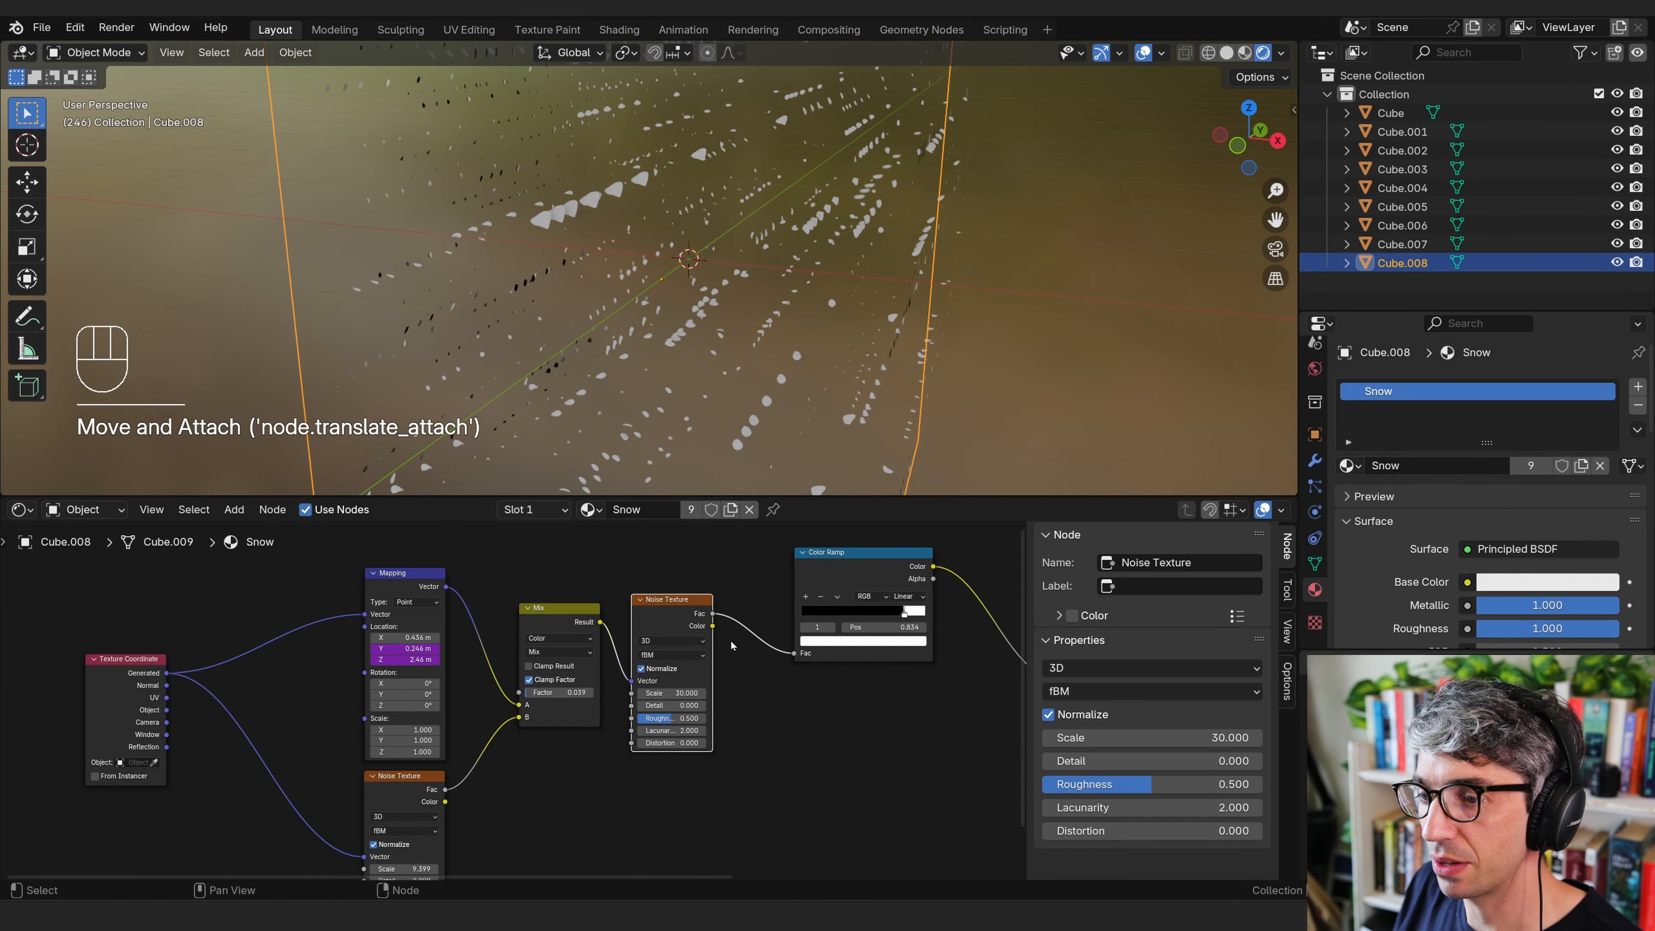
{"action": "left_click", "coordinate": [669, 640]}
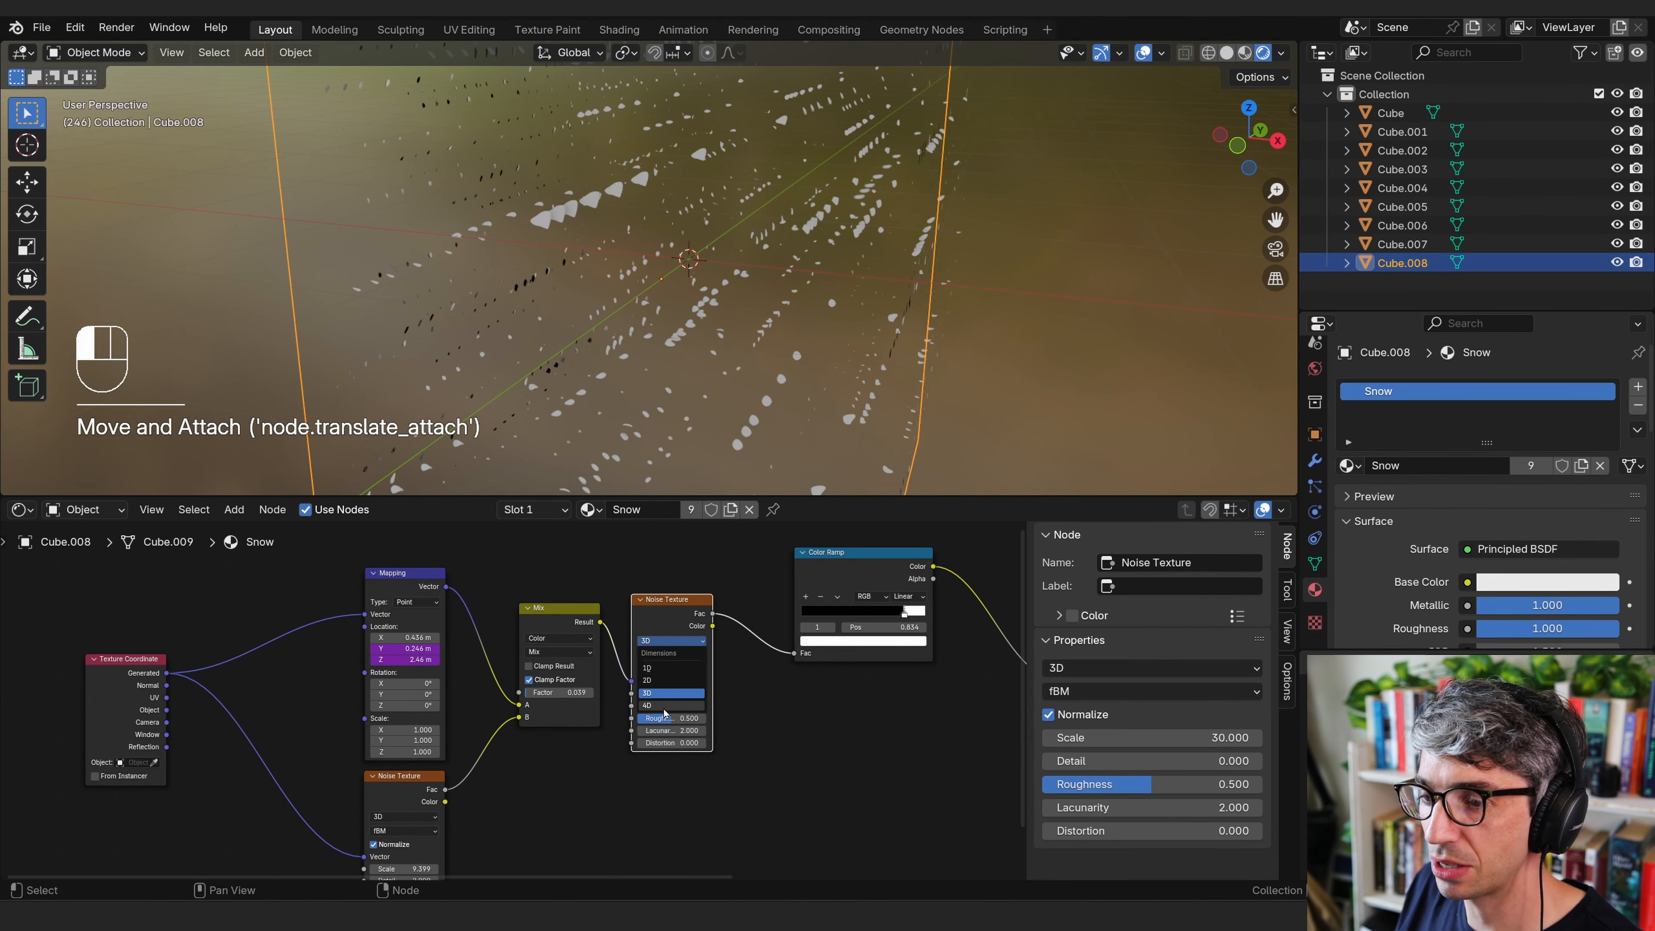
{"action": "left_click", "coordinate": [689, 706]}
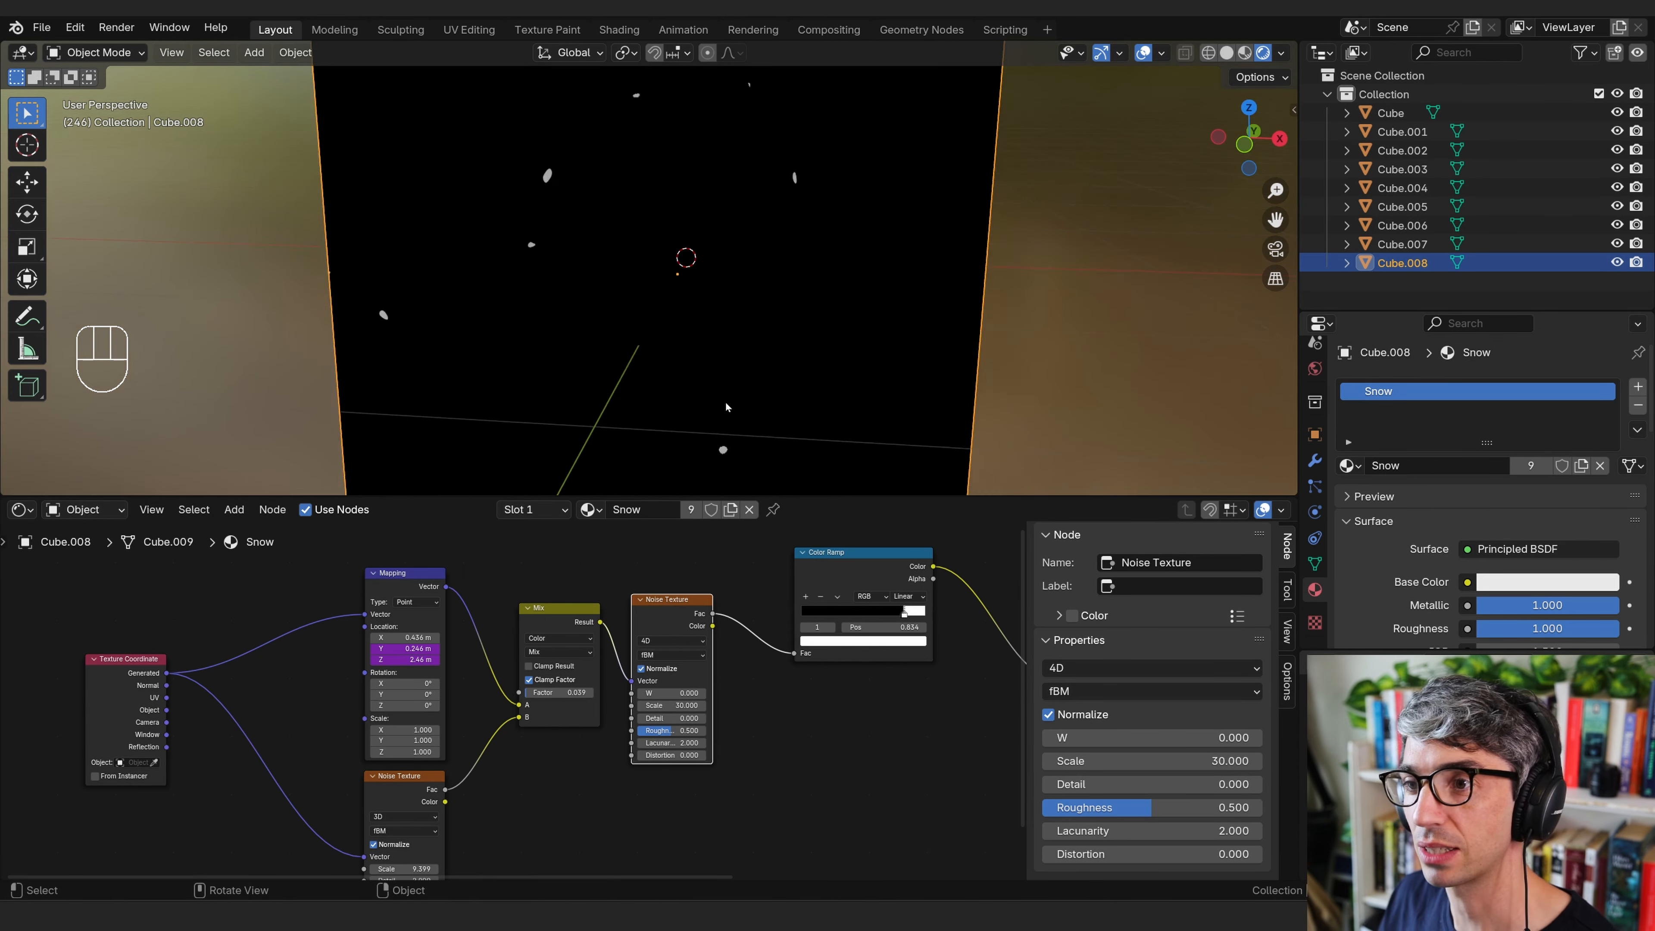
Try a W value of 0.806 on the 4D Noise Texture, playing the animation to check how the flakes change.
{"action": "key", "text": "space"}
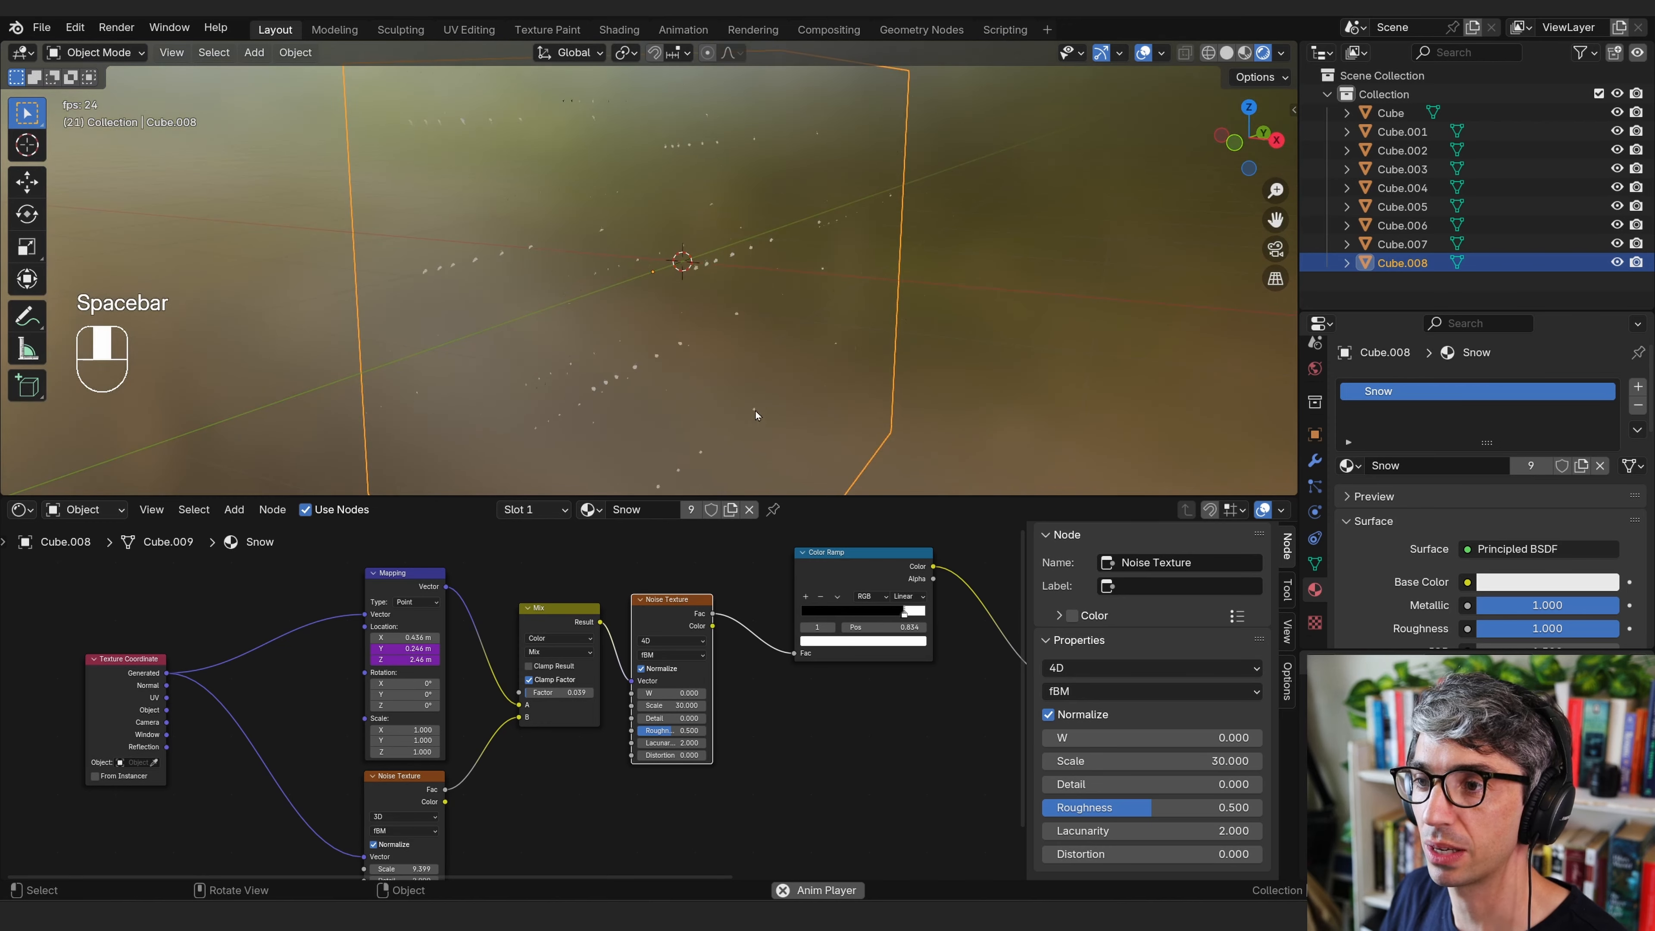
{"action": "key", "text": "space"}
{"action": "left_click_drag", "start_coordinate": [667, 689], "coordinate": [678, 688], "text": "shift"}
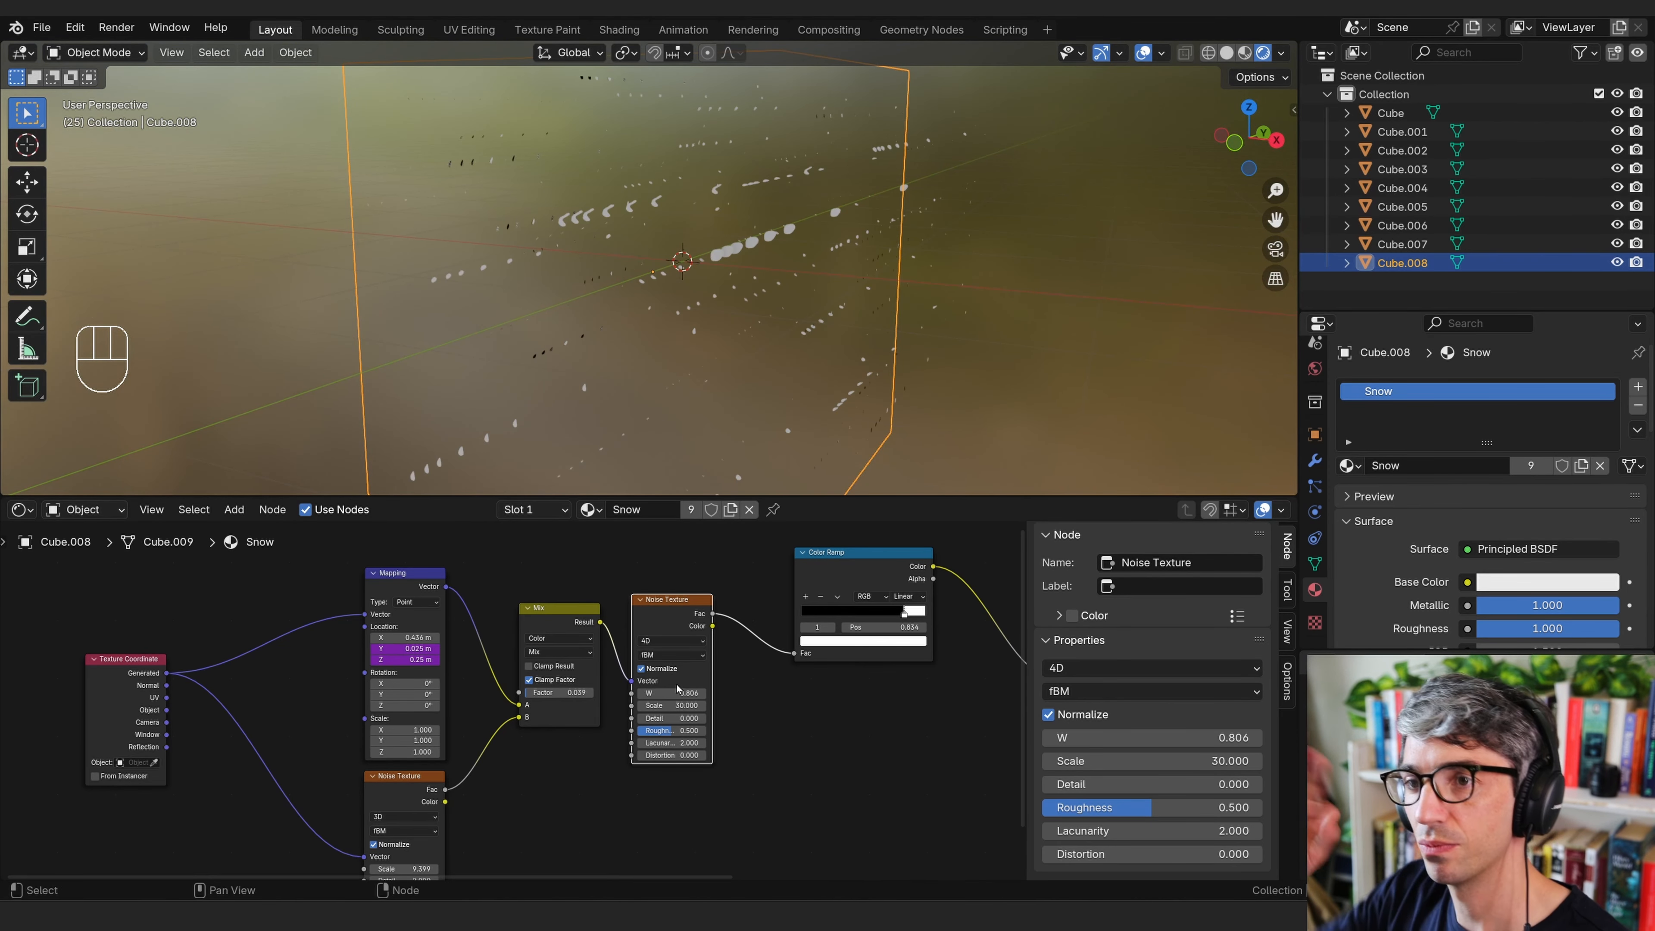
{"action": "key", "text": "space"}
{"action": "key", "text": "space"}
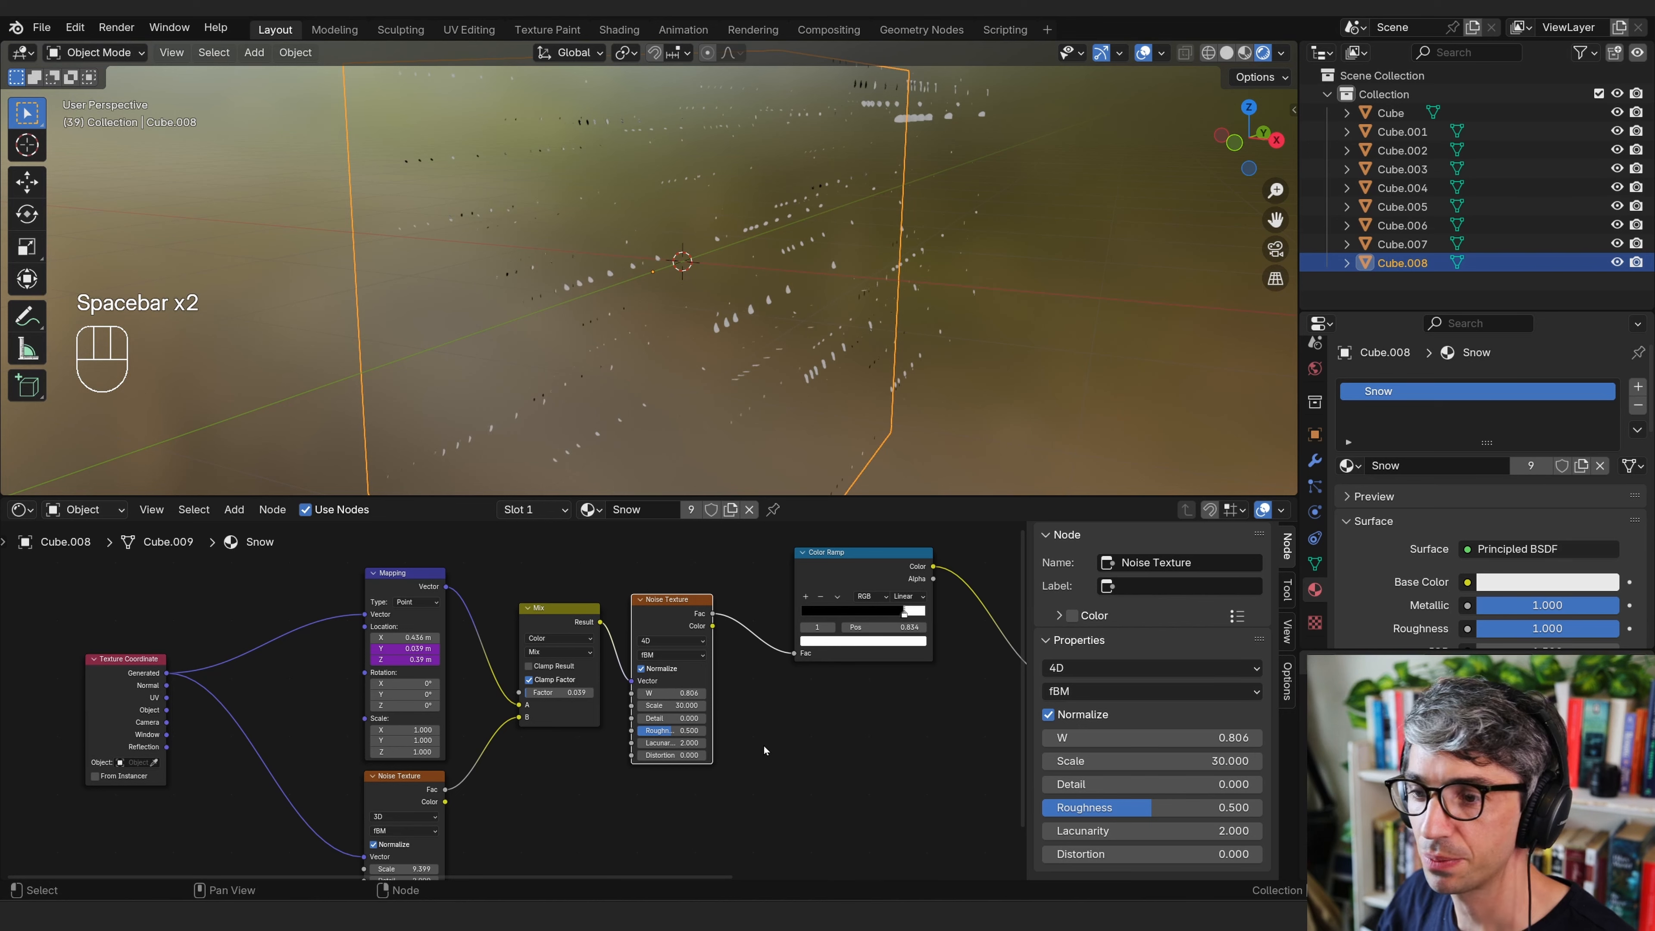
Drive the 4D Noise Texture's W with the Location of a new Object Info node placed above Mapping, and play the animation.
{"action": "left_click", "coordinate": [699, 603]}
{"action": "left_click_drag", "start_coordinate": [699, 603], "coordinate": [725, 628]}
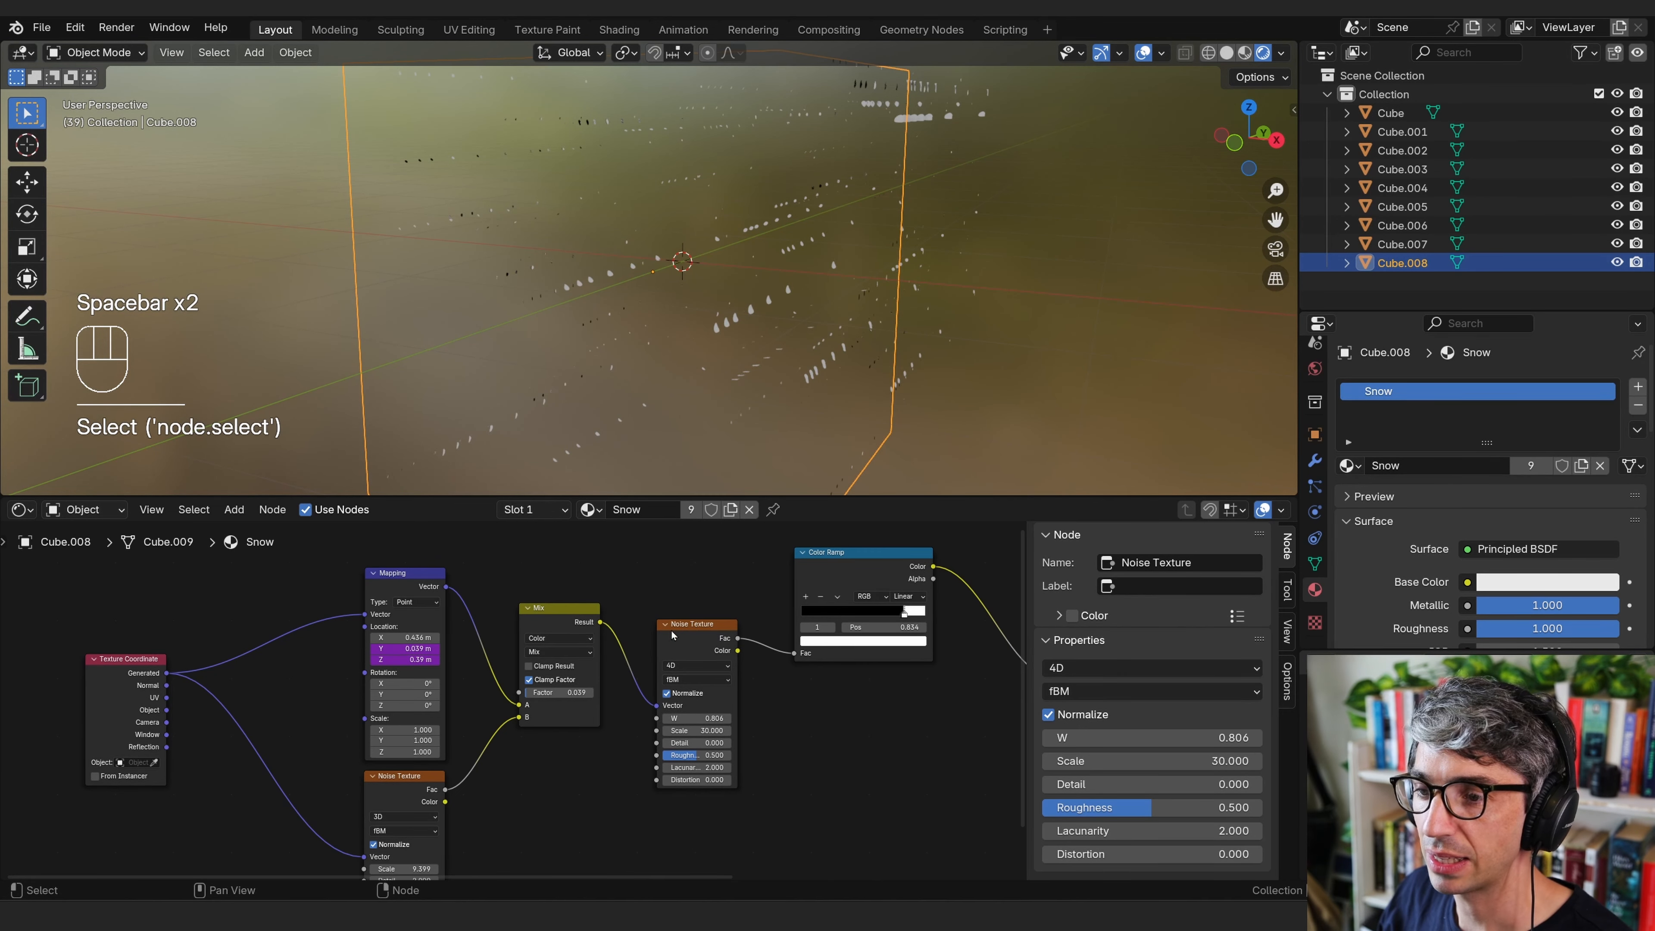
{"action": "middle_click_drag", "start_coordinate": [710, 712], "coordinate": [721, 734]}
{"action": "left_click_drag", "start_coordinate": [667, 740], "coordinate": [528, 581]}
{"action": "type", "text": "location"}
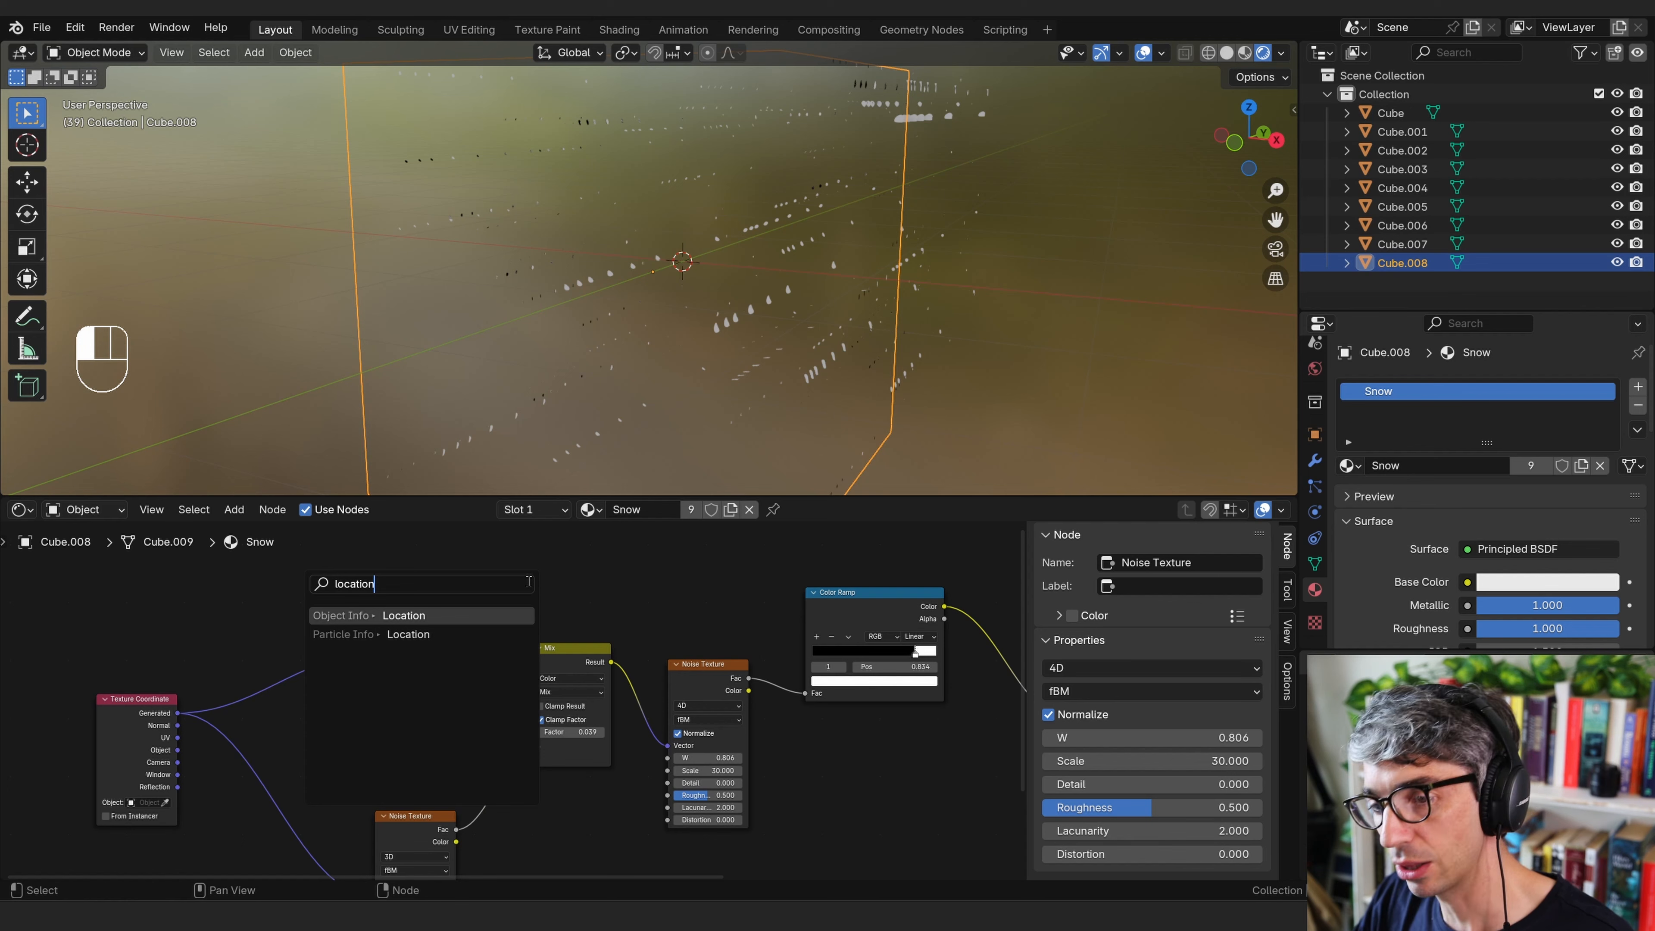
{"action": "key", "text": "Return"}
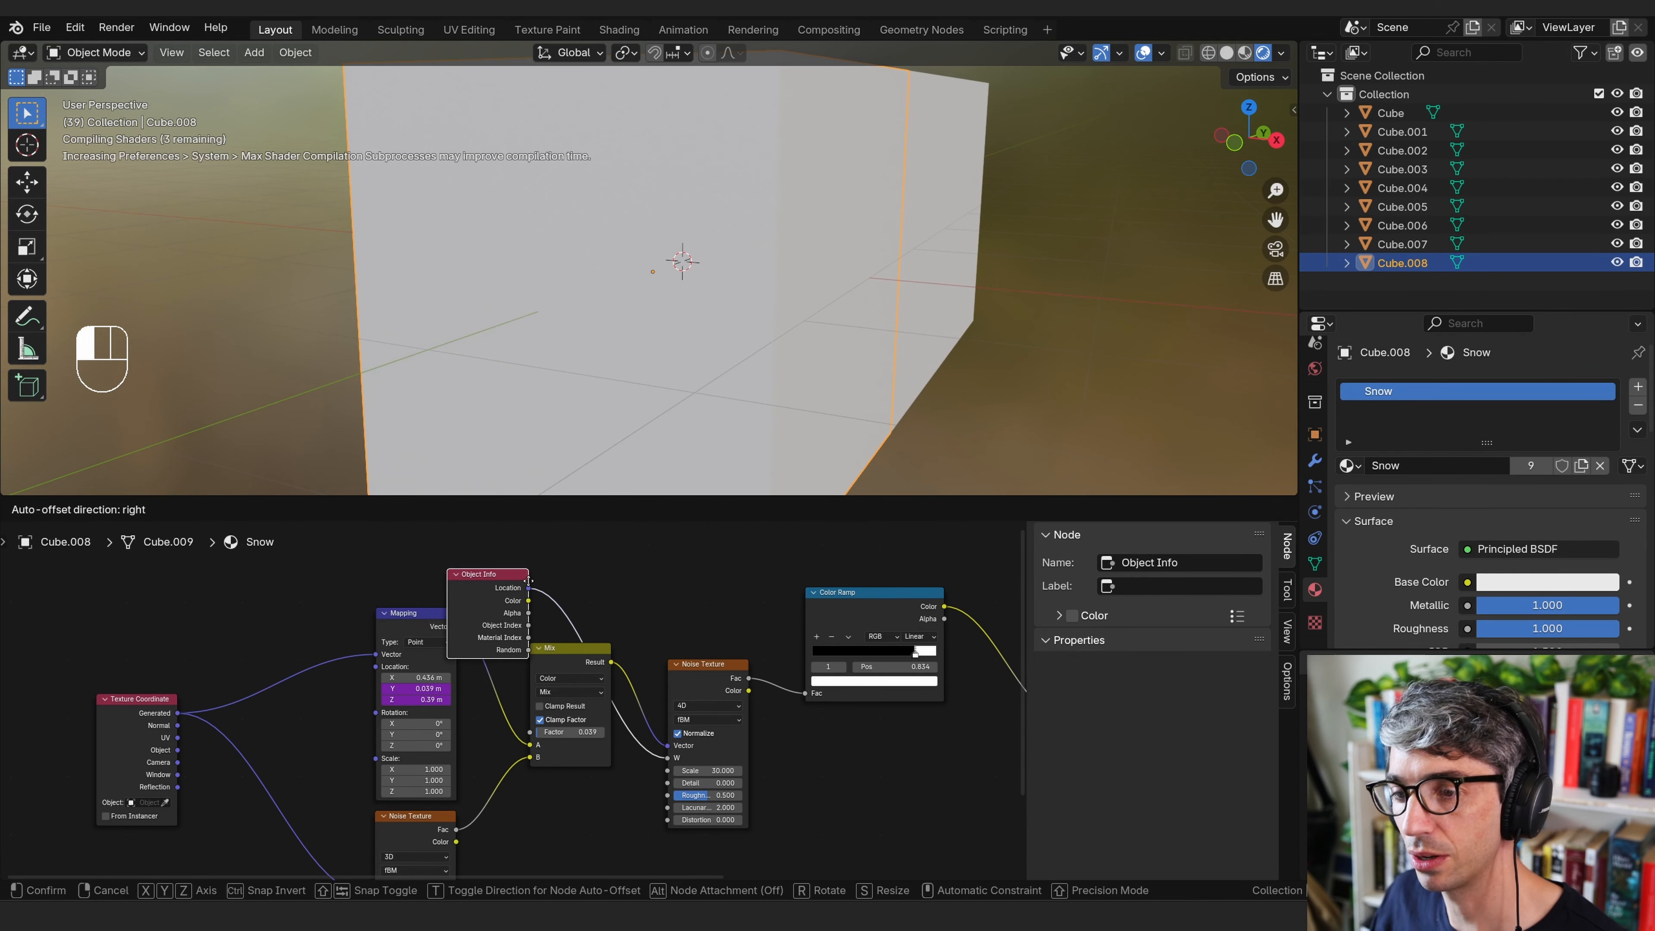
{"action": "left_click", "coordinate": [488, 670]}
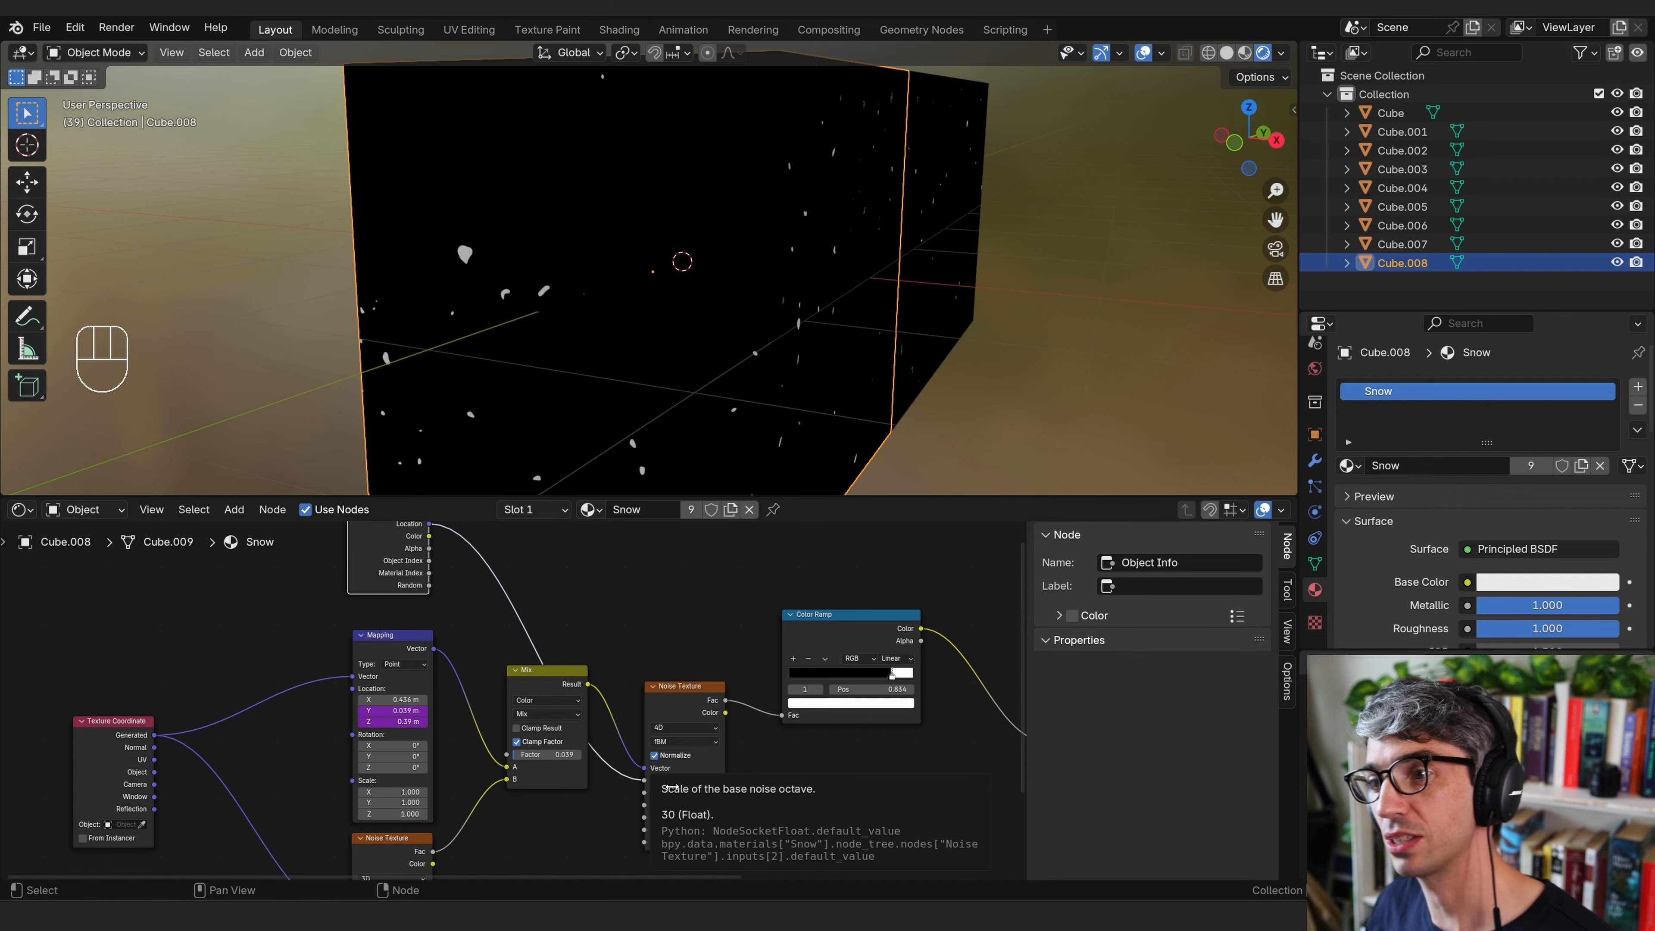
{"action": "key", "text": "space"}
{"action": "middle_click_drag", "start_coordinate": [836, 372], "coordinate": [853, 274]}
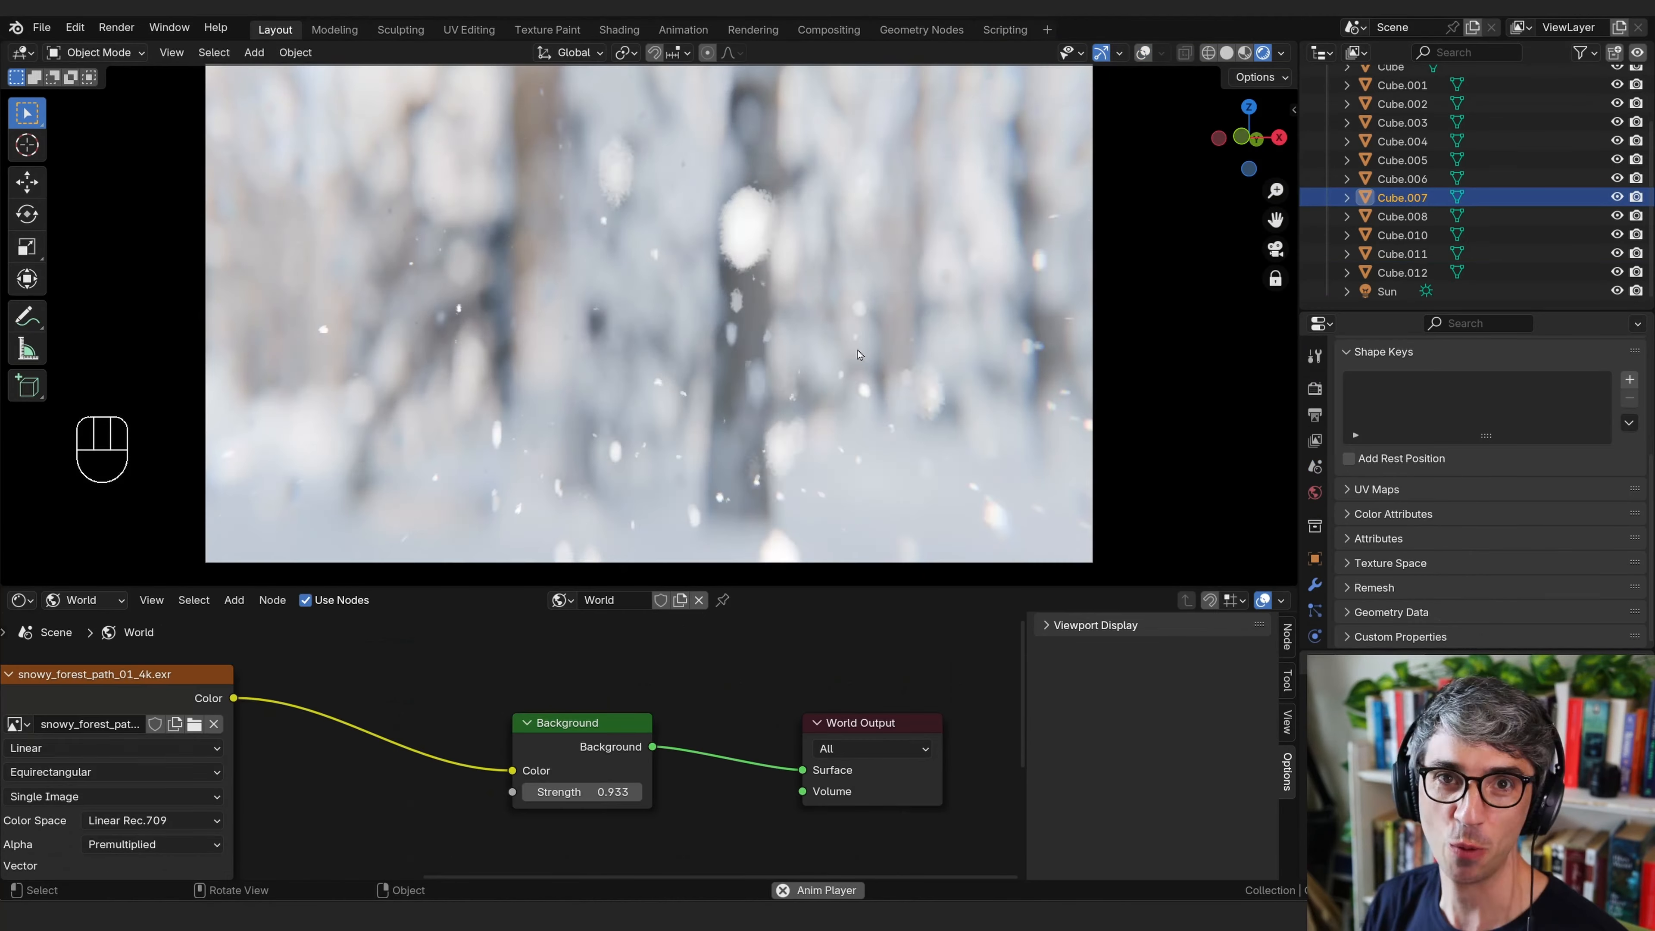